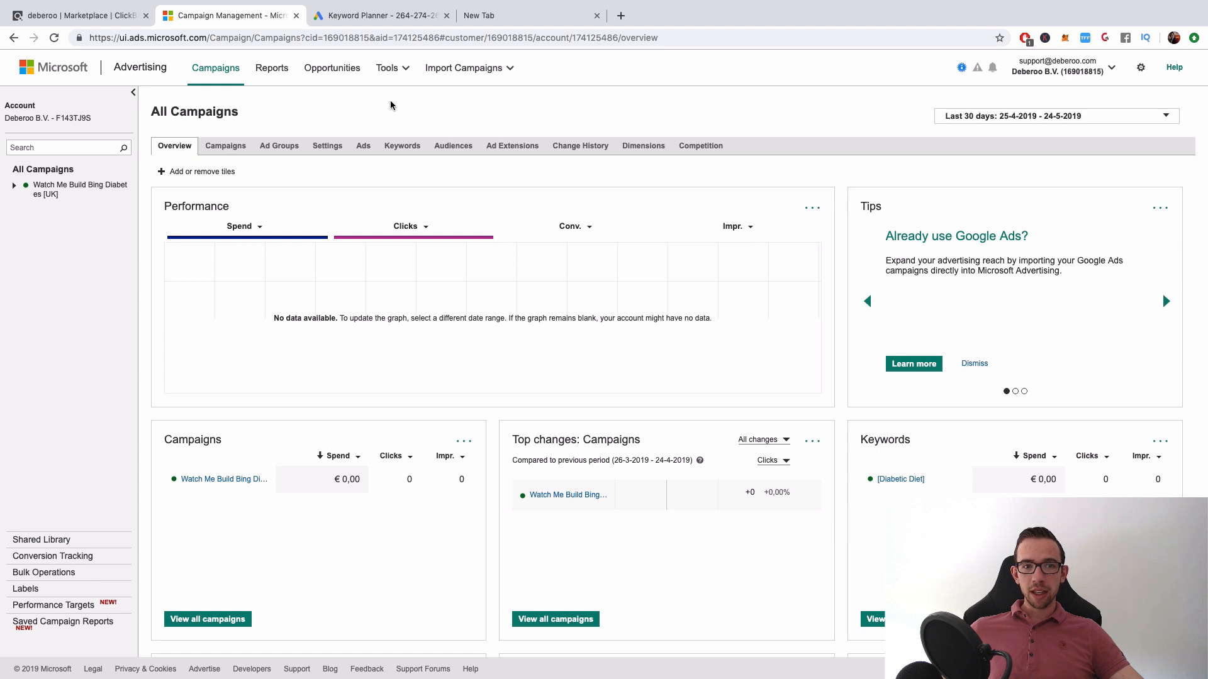
- Switch to the ClickBank marketplace and open the Health & Fitness category
left_click(82, 18)
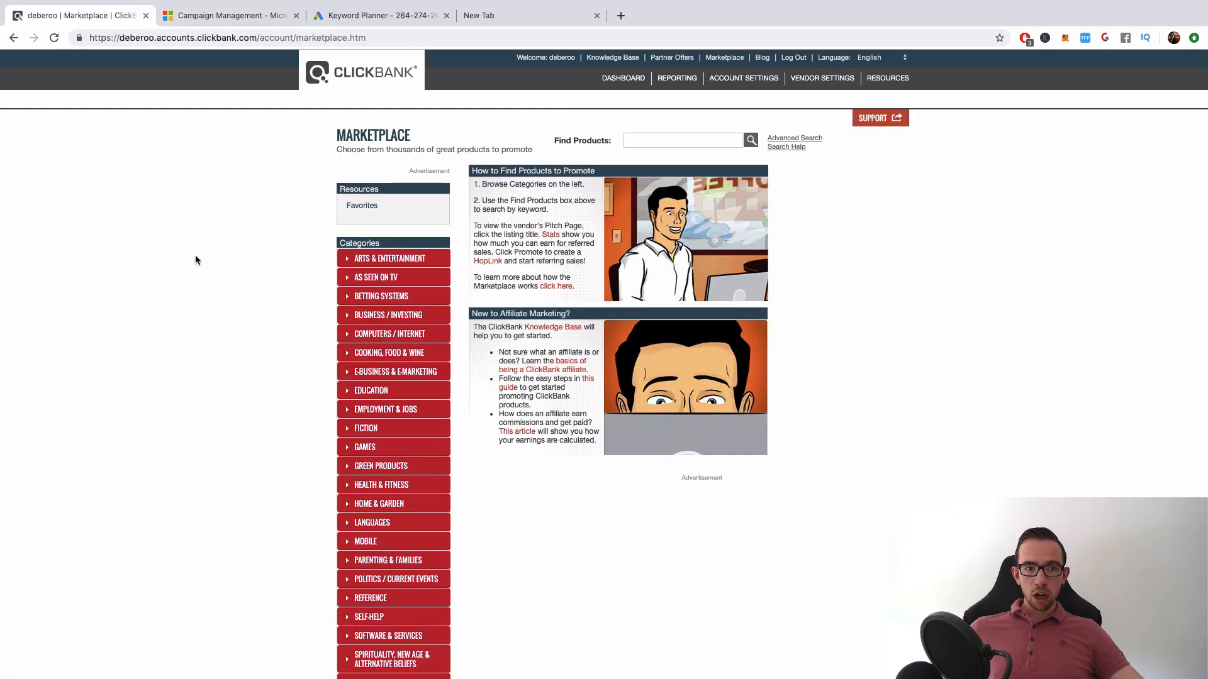
scroll(199, 257, "down", 1)
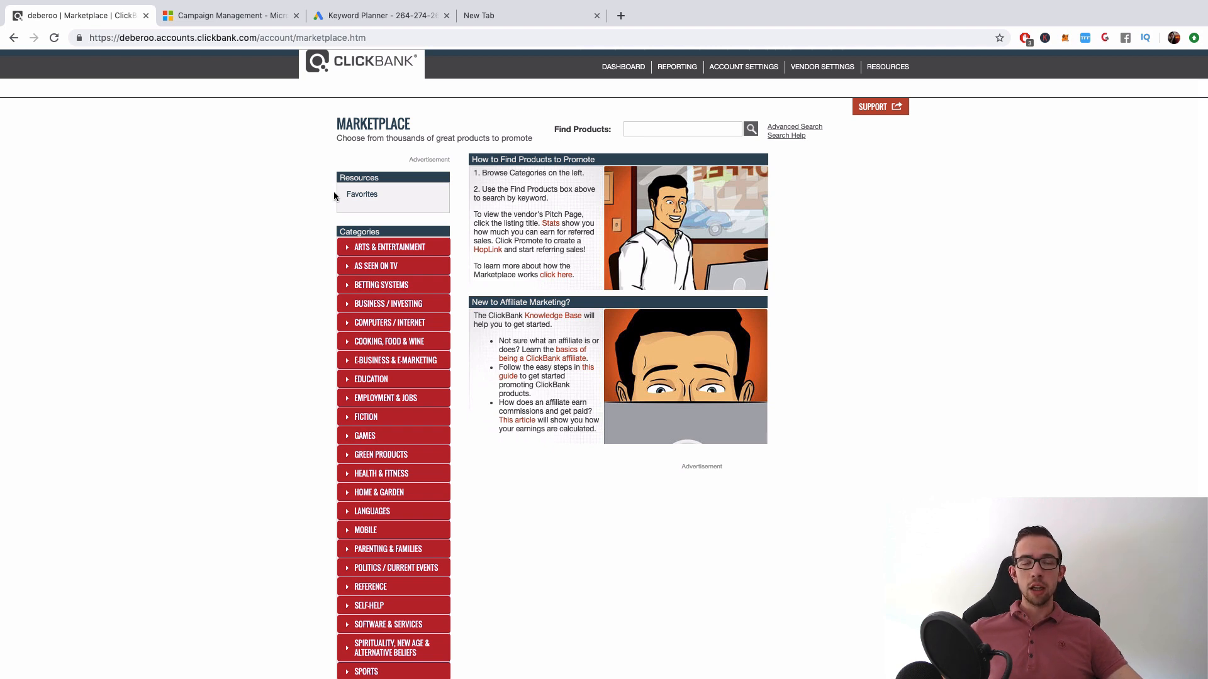
scroll(360, 324, "down", 2)
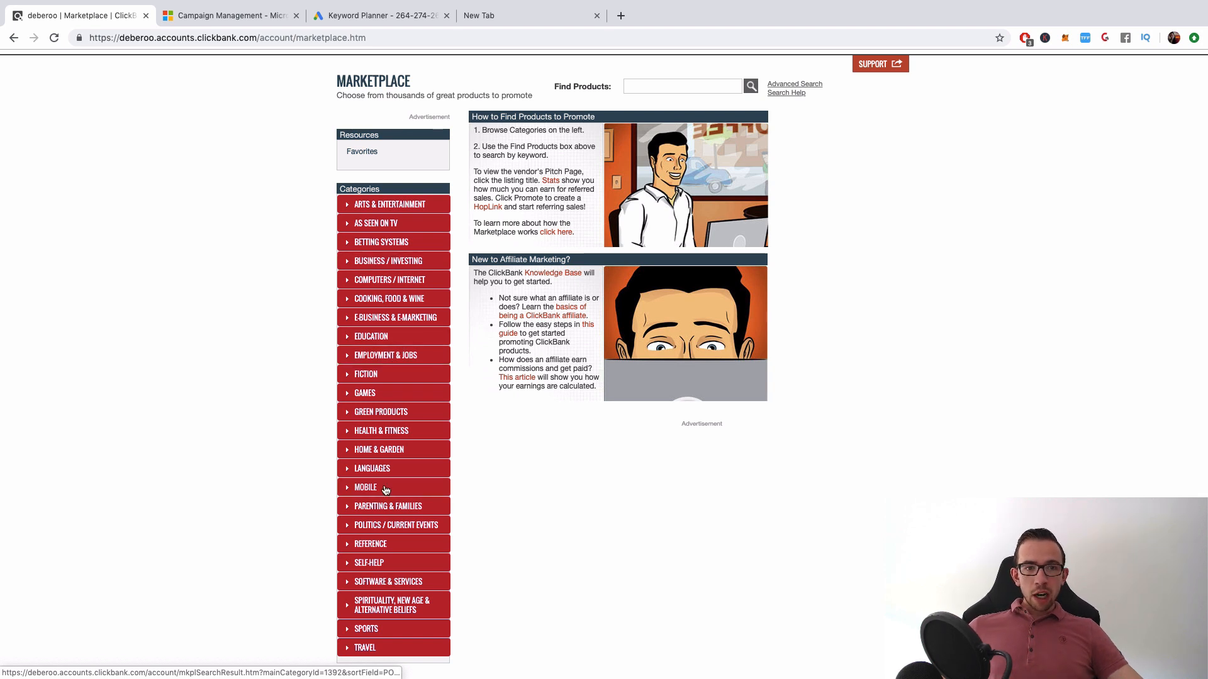
scroll(385, 490, "down", 1)
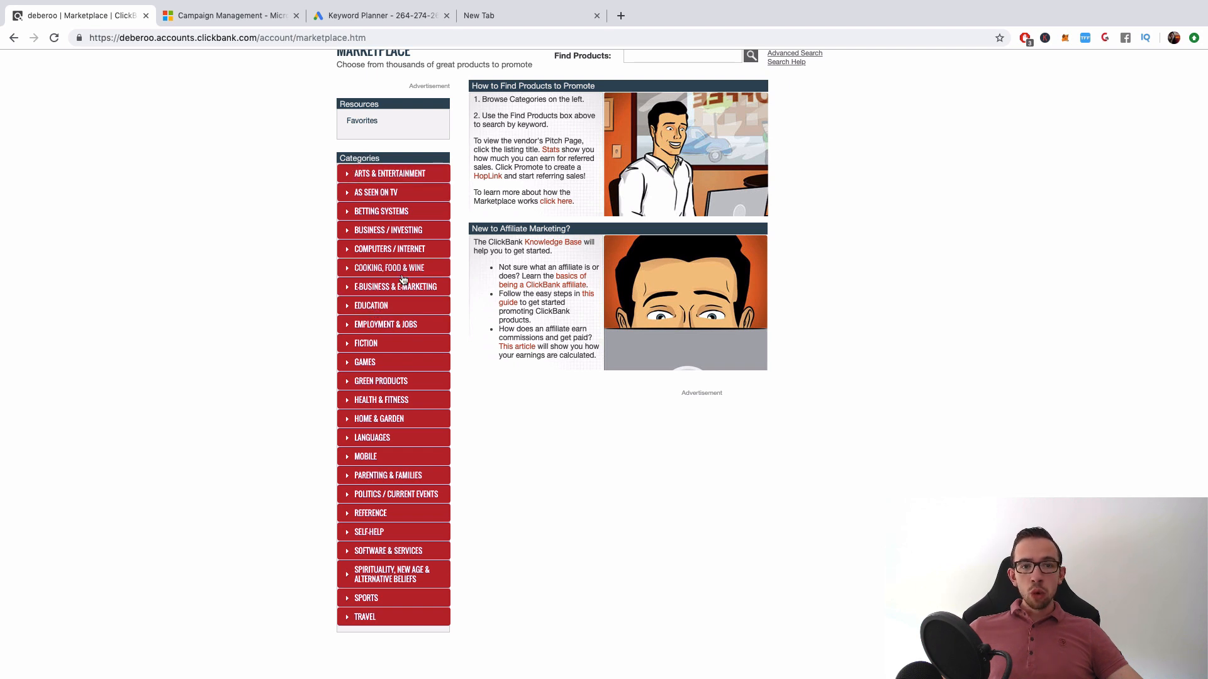
left_click(400, 402)
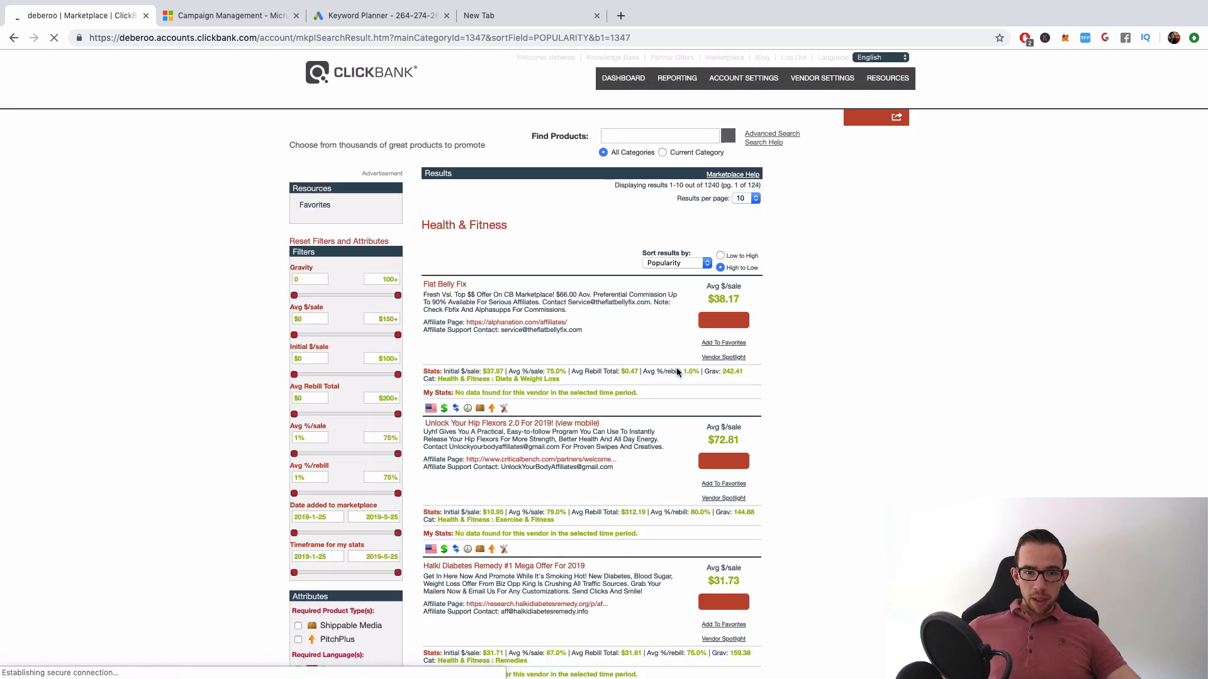
- Look over the Health & Fitness offers and search the marketplace for "diabetes"
scroll(677, 367, "down", 2)
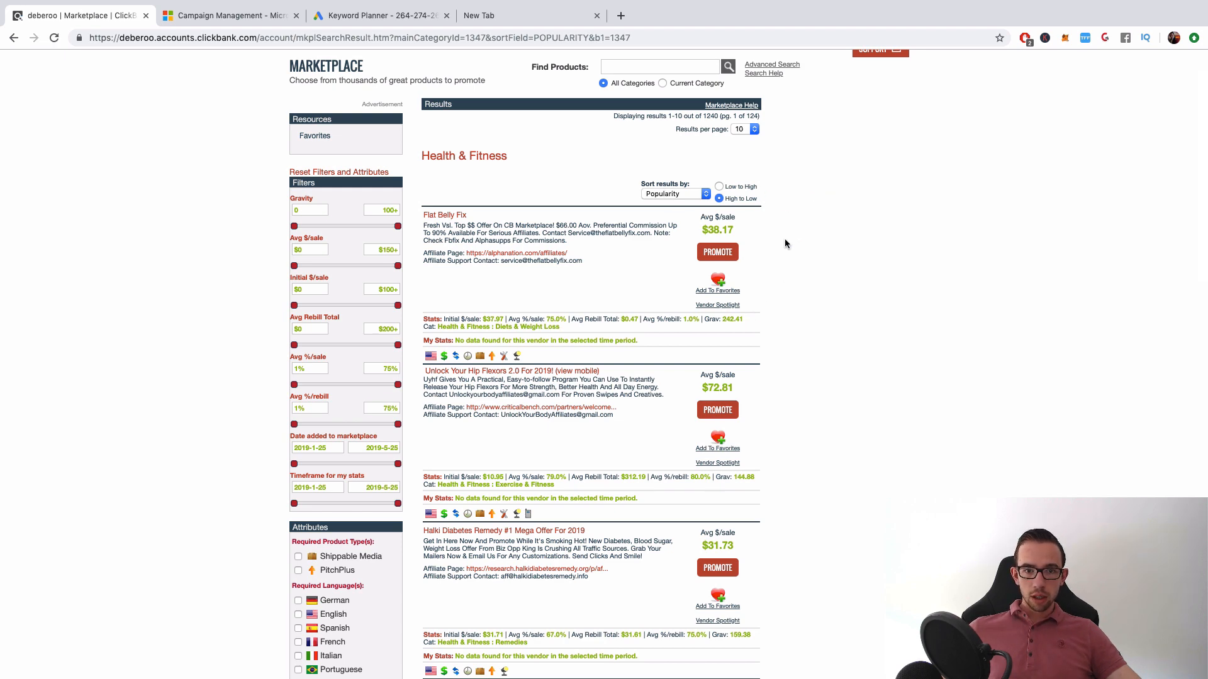
scroll(779, 246, "down", 7)
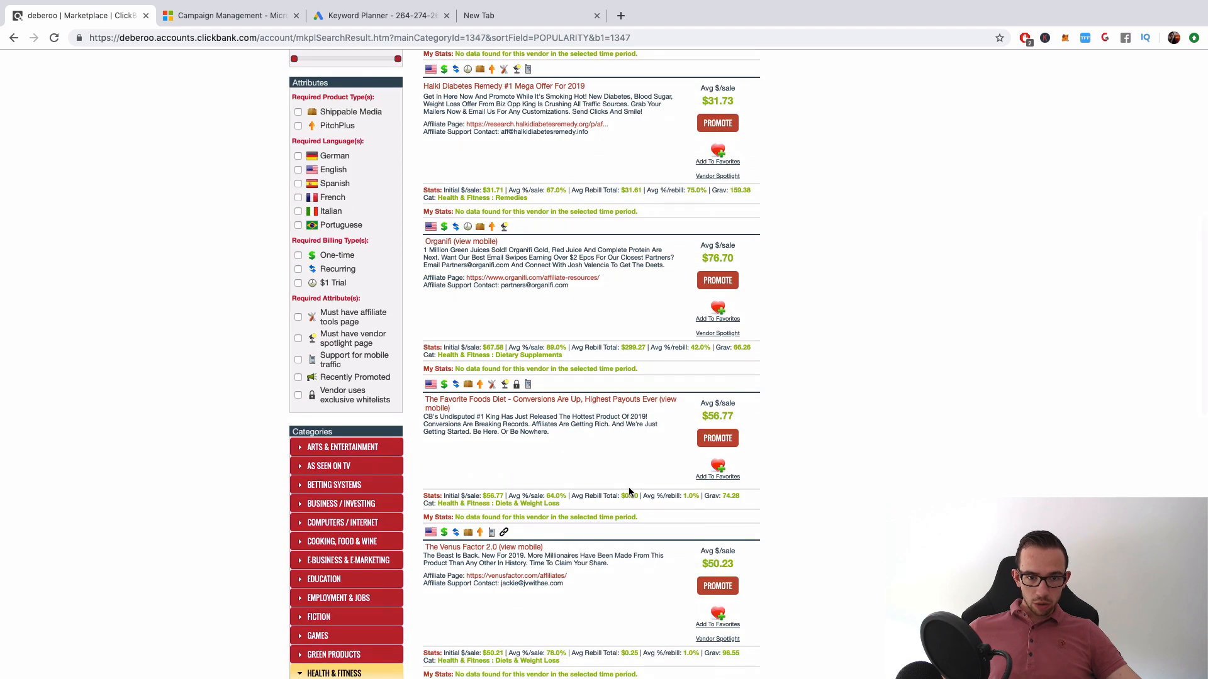
scroll(629, 492, "down", 6)
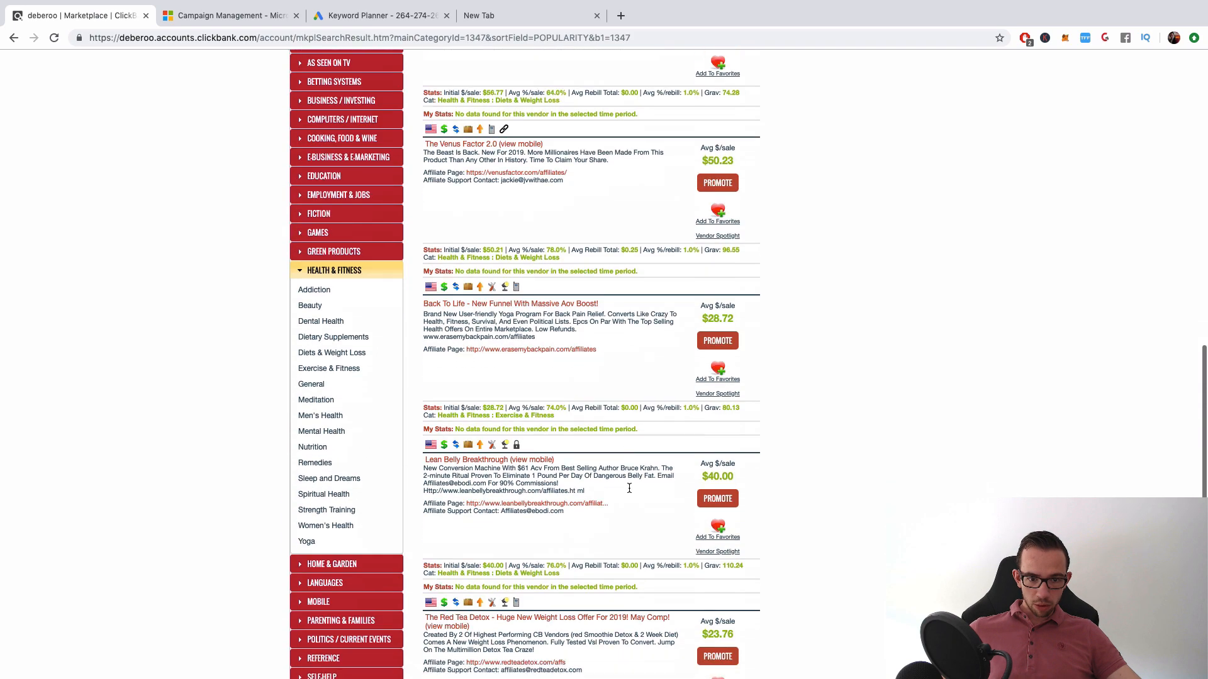
scroll(629, 490, "up", 15)
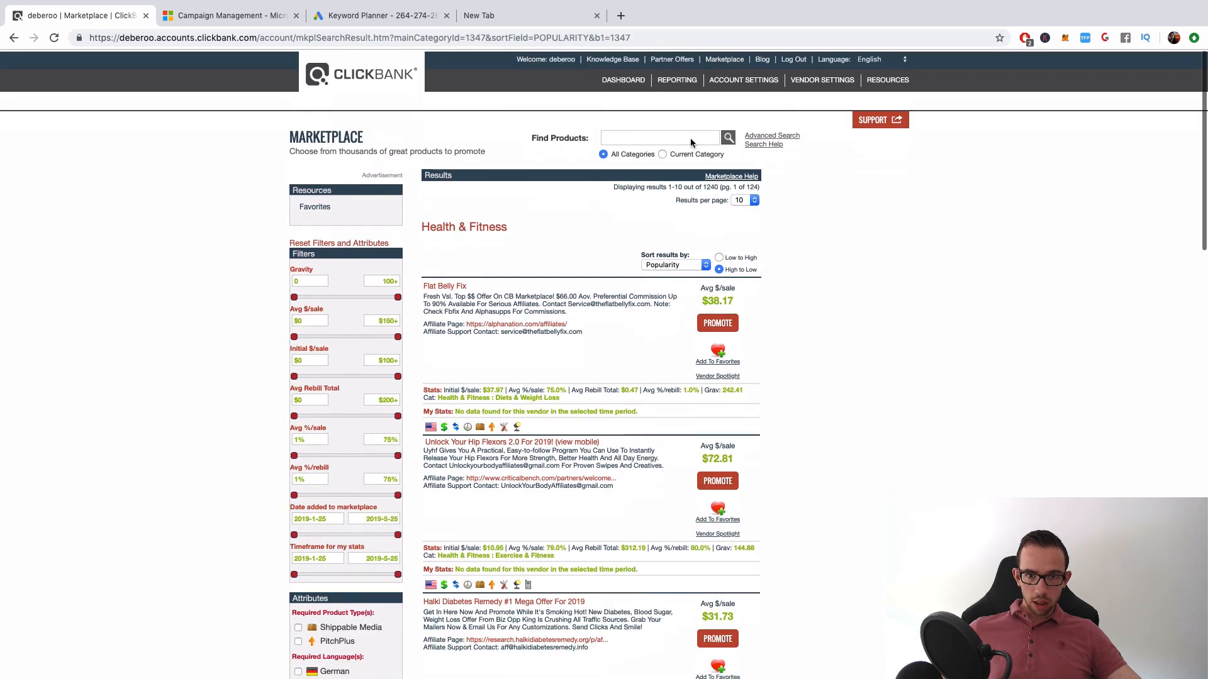
left_click(691, 140)
type("diabete")
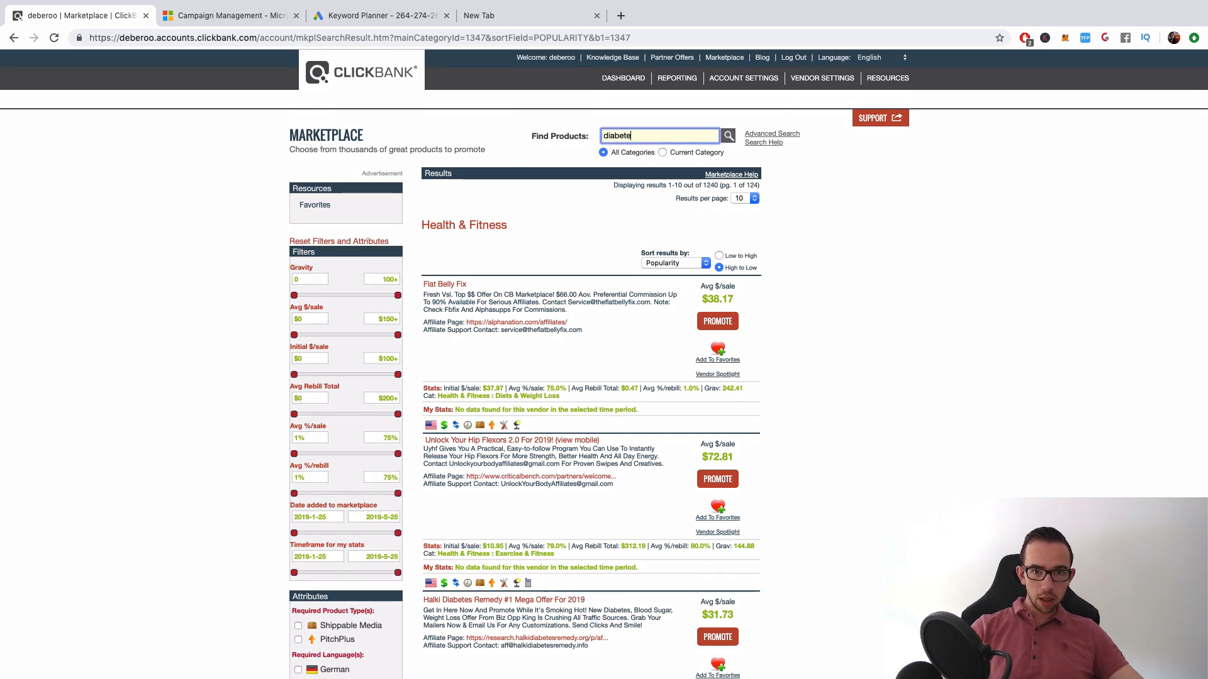
type("s")
key("Return")
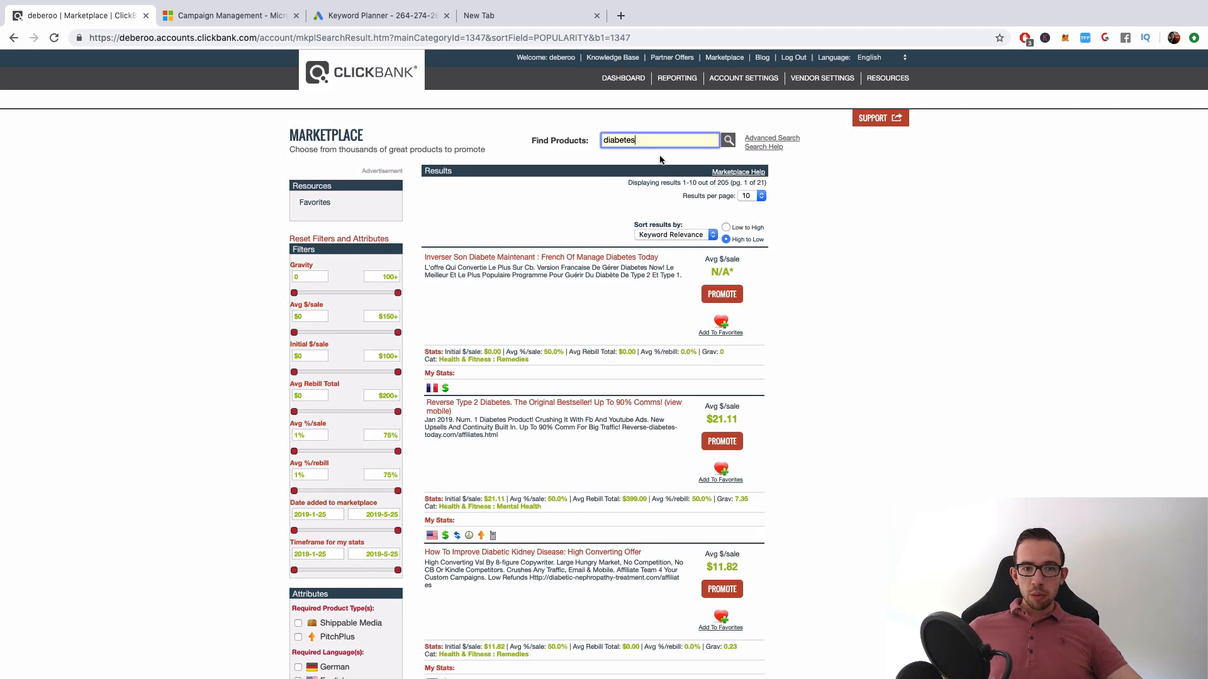
- Examine the diabetes offers on the first results page, including their average sale value and gravity
scroll(561, 446, "down", 3)
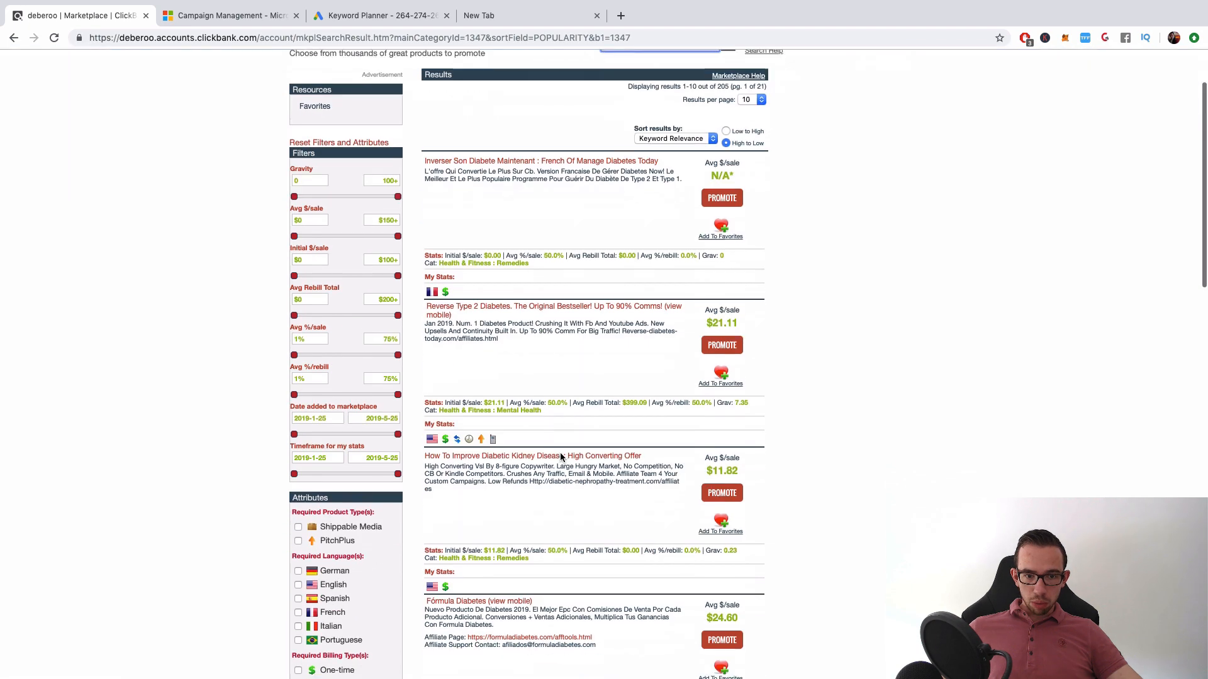
scroll(561, 457, "down", 4)
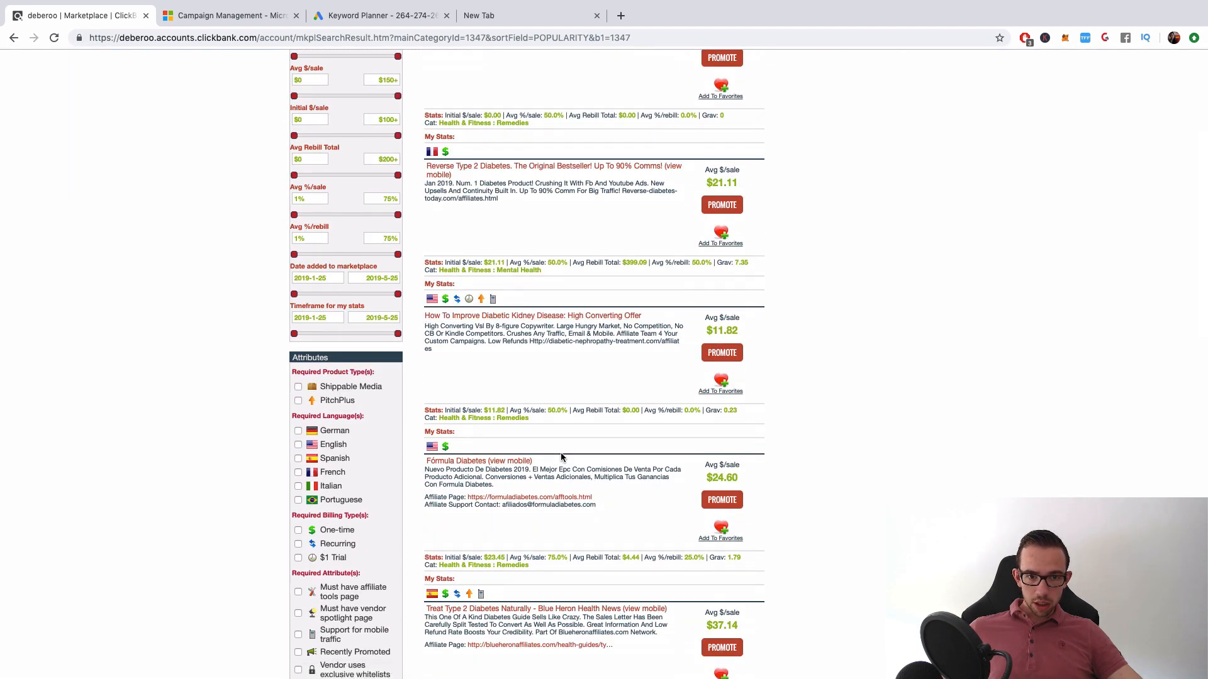
scroll(561, 453, "down", 7)
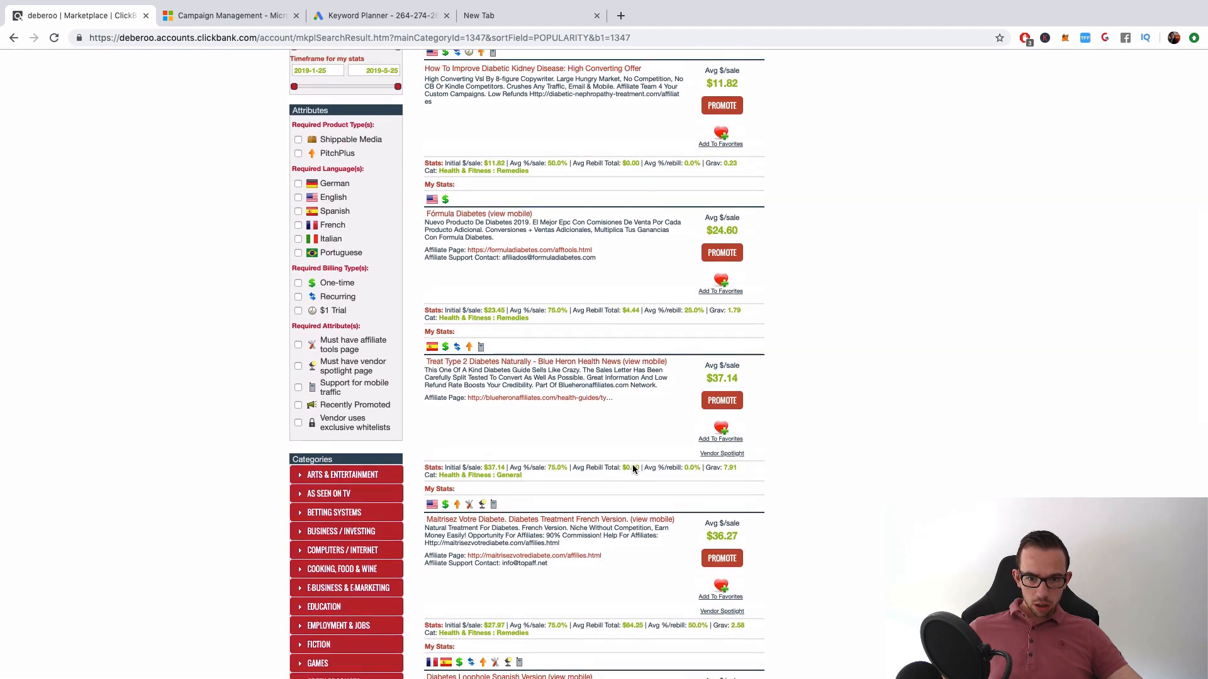
scroll(608, 447, "up", 3)
scroll(551, 443, "up", 3)
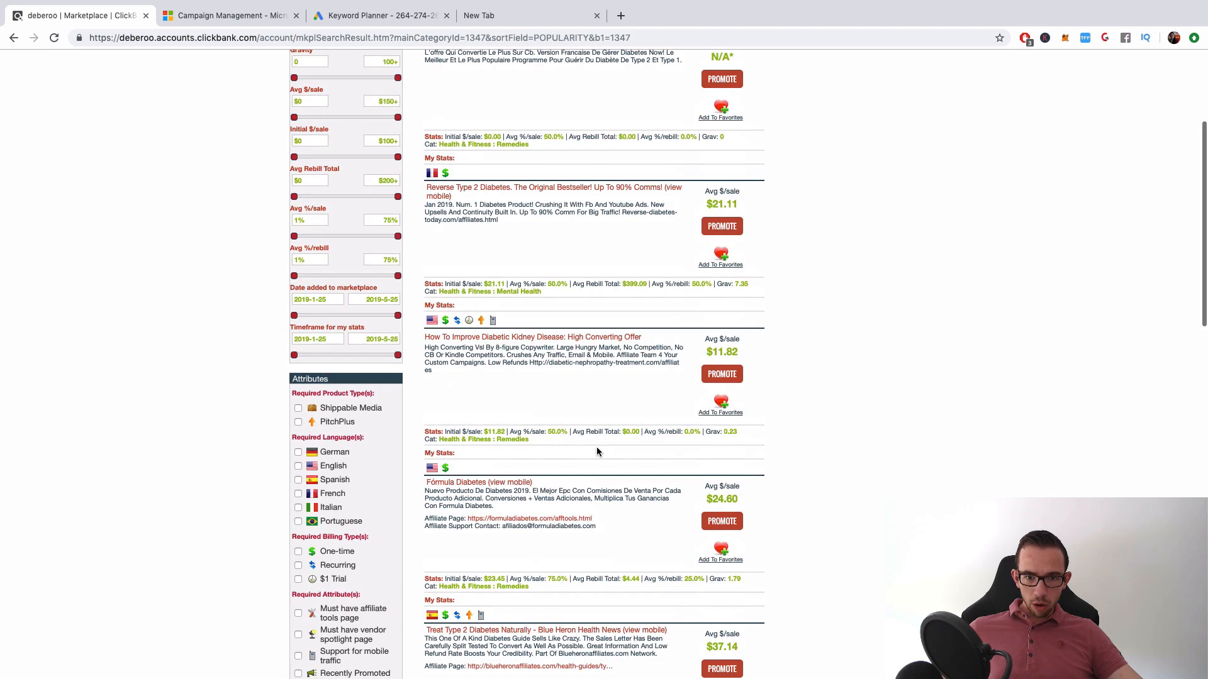
scroll(596, 446, "up", 3)
scroll(598, 443, "down", 10)
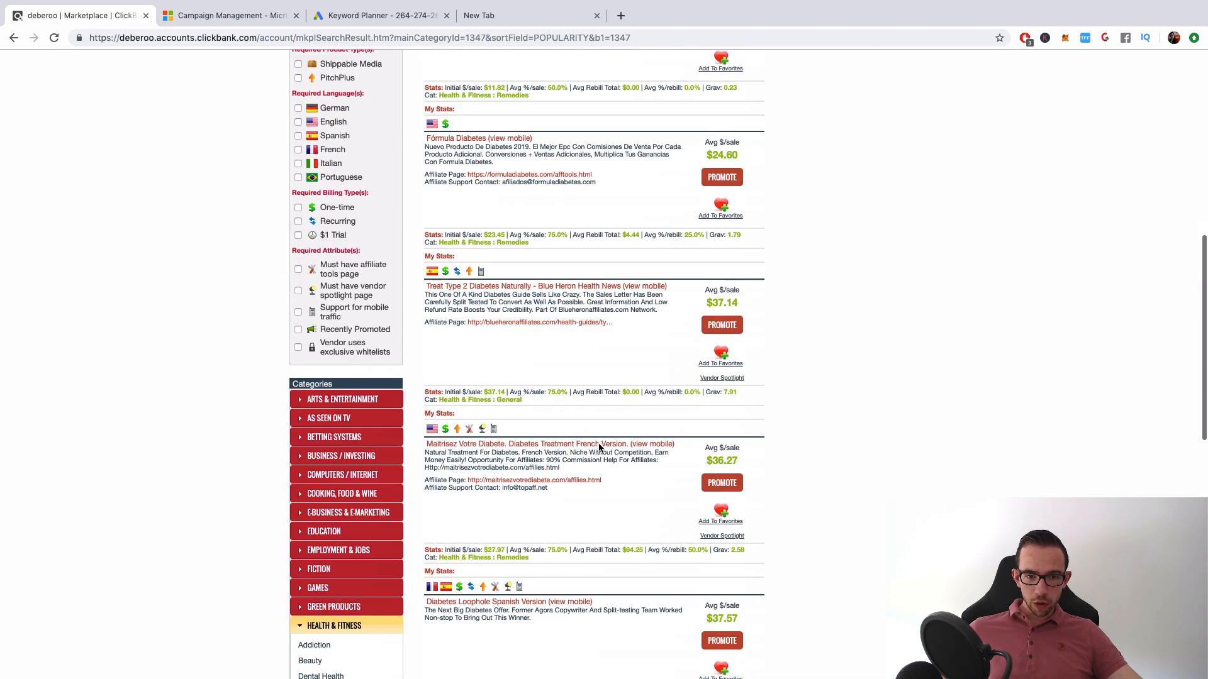
scroll(599, 443, "down", 15)
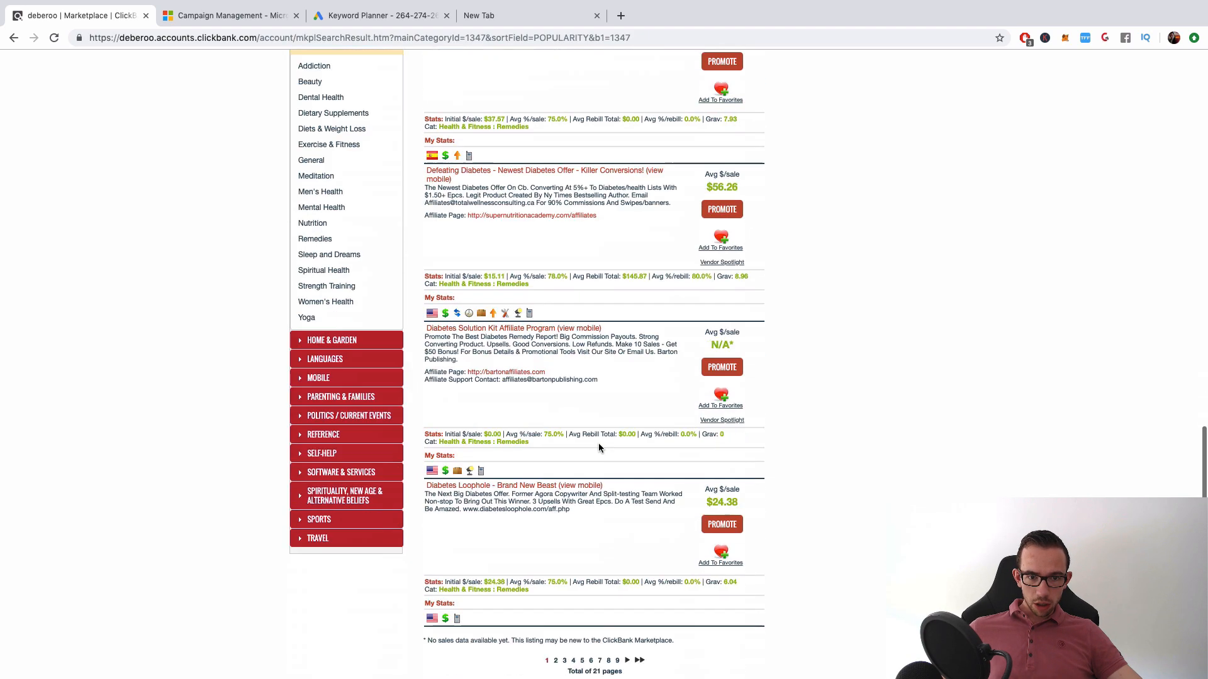
scroll(598, 447, "down", 3)
scroll(703, 273, "up", 20)
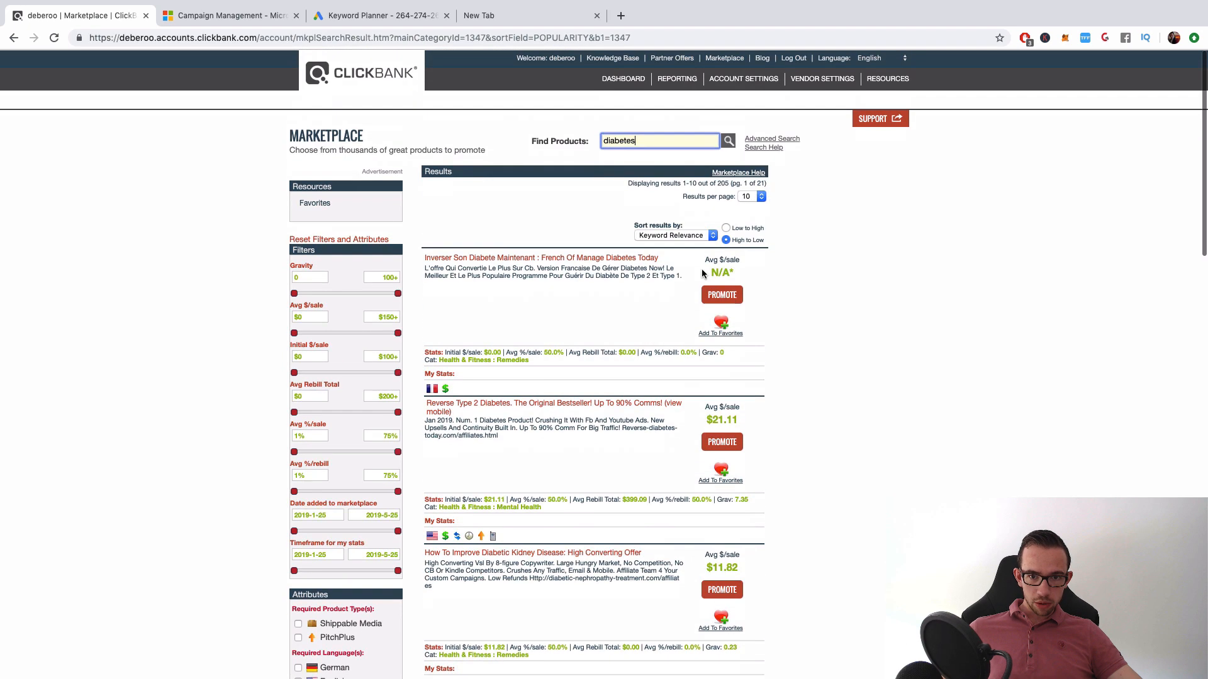
- Sort the diabetes results by Popularity and look over the leading offers
left_click(670, 236)
left_click(669, 243)
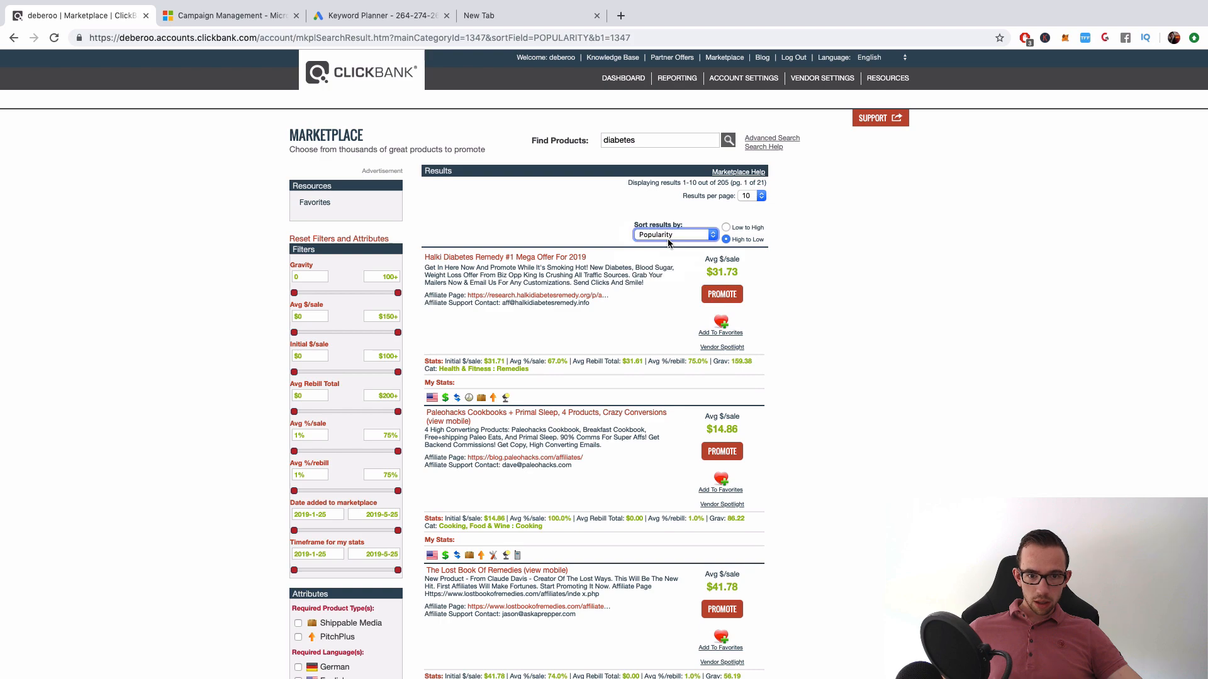
scroll(659, 318, "down", 5)
scroll(659, 320, "up", 6)
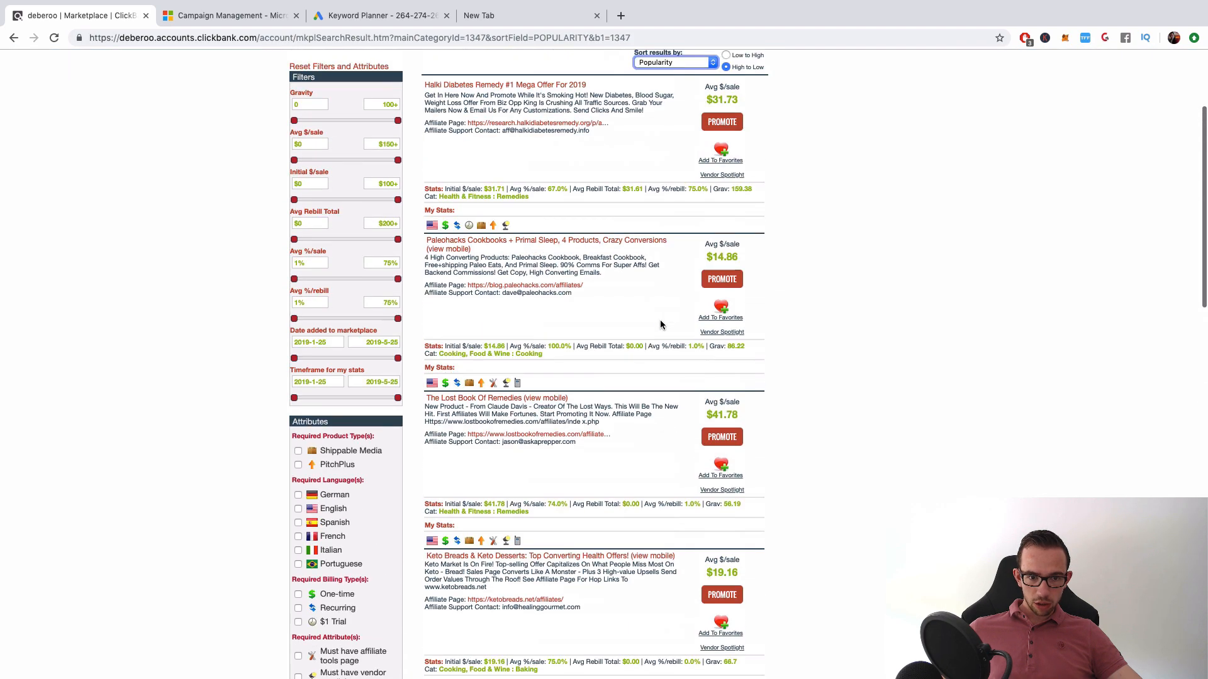
scroll(663, 315, "down", 1)
- Sort the diabetes results by Gravity and locate The Big Diabetes Lie offer
left_click(669, 235)
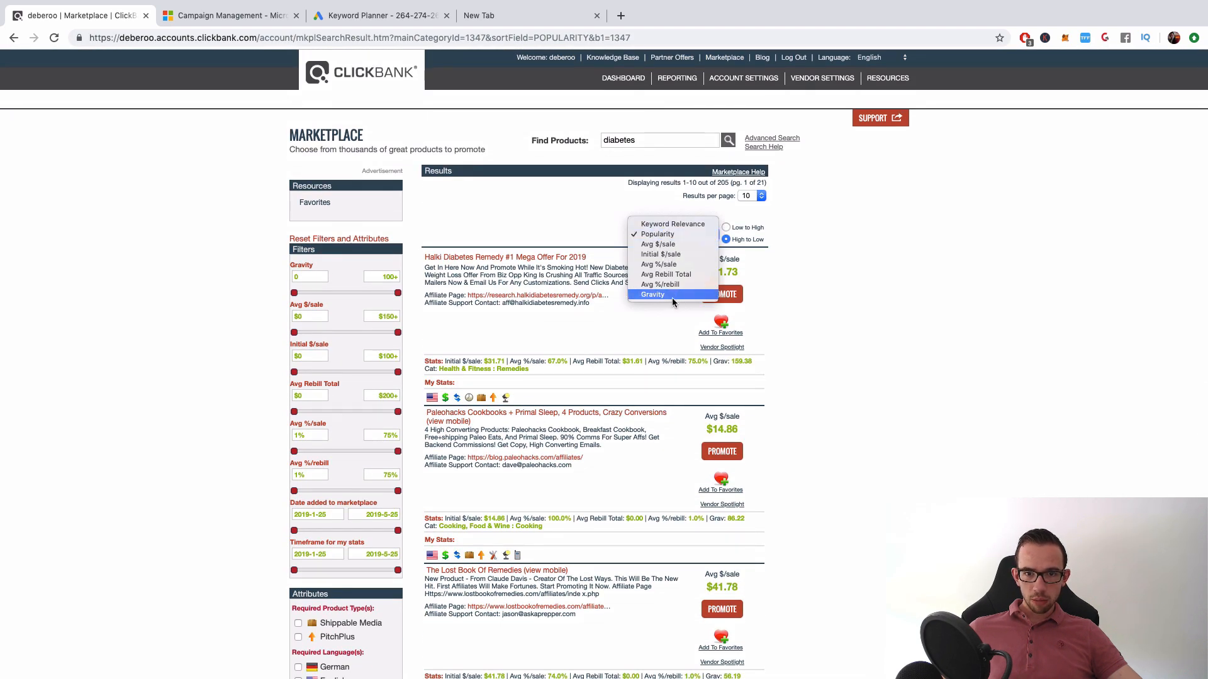
left_click(653, 294)
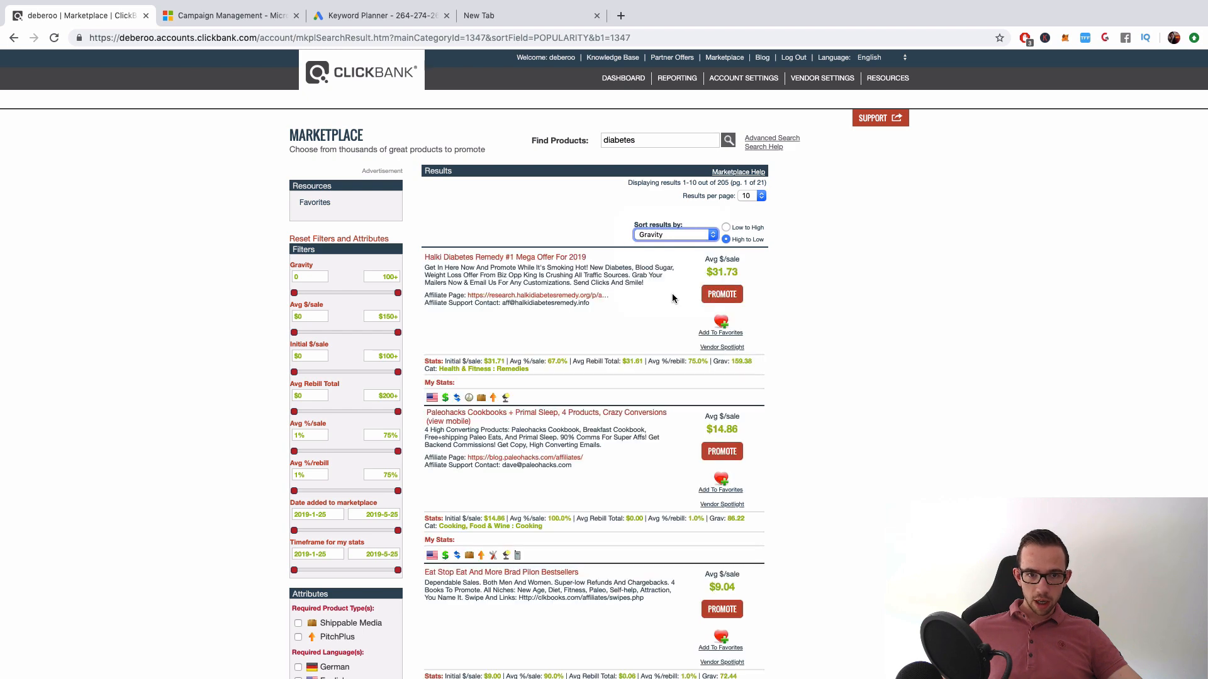
scroll(590, 395, "down", 5)
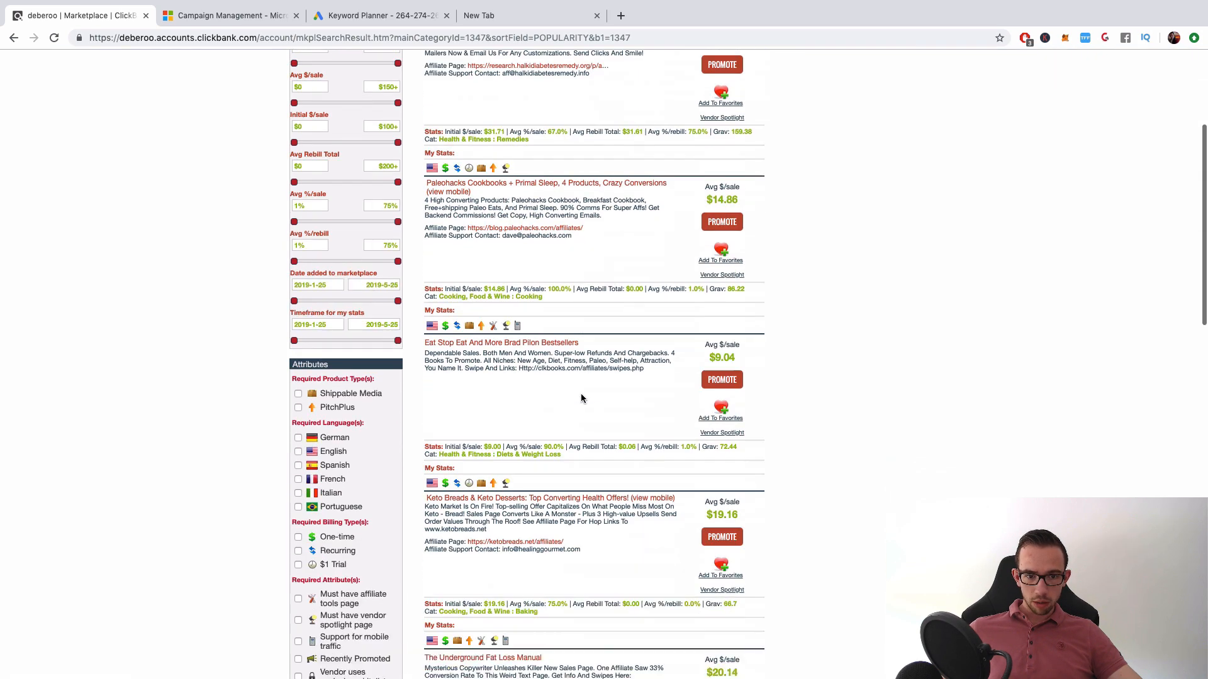
scroll(580, 400, "down", 5)
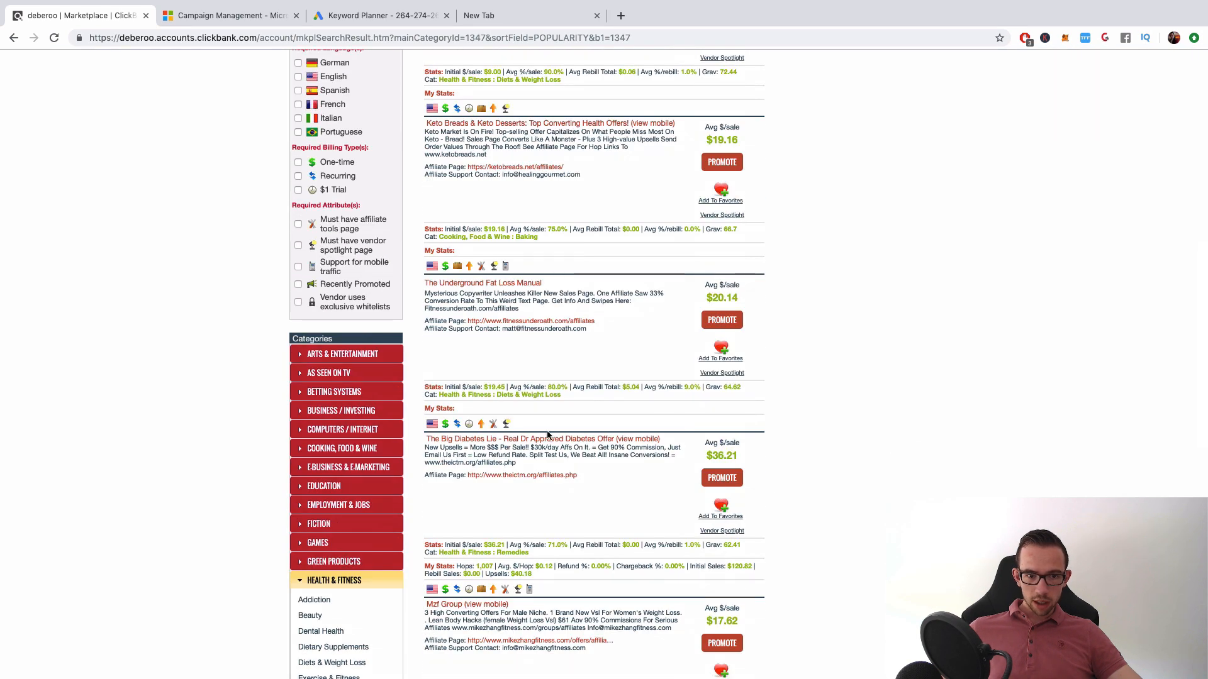
scroll(593, 538, "down", 3)
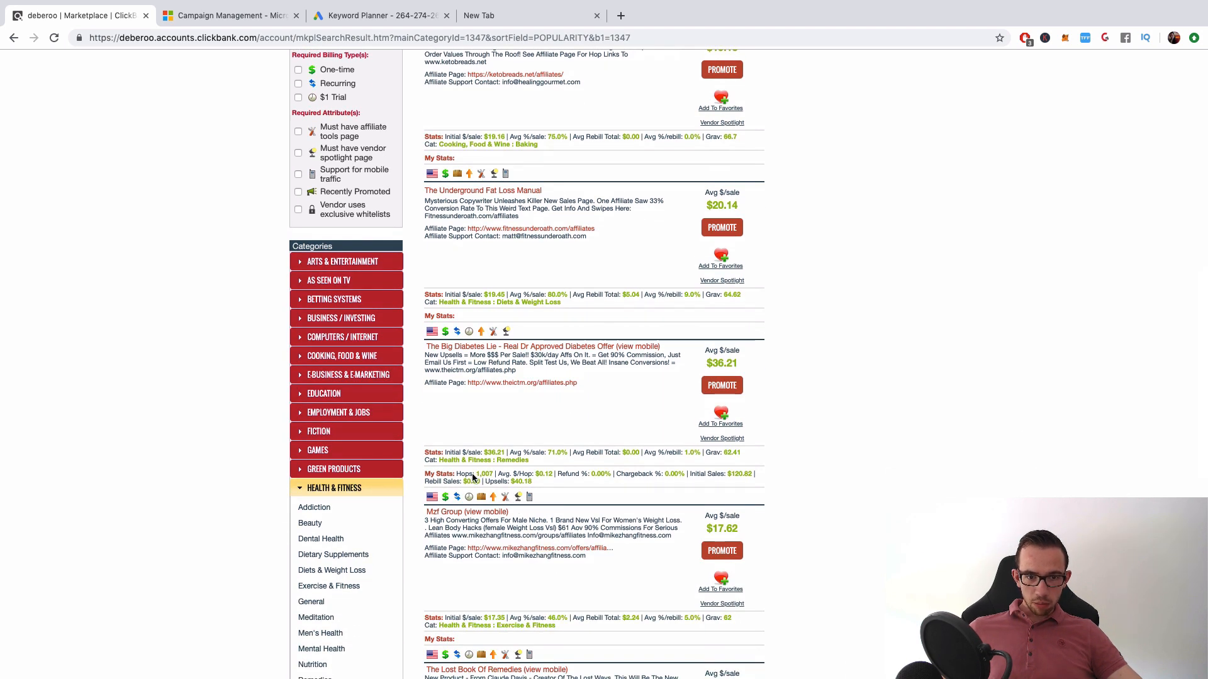
- Examine the hops, initial sales and upsells in the personal stats of The Big Diabetes Lie offer
left_click_drag(473, 478, 496, 474)
left_click(496, 473)
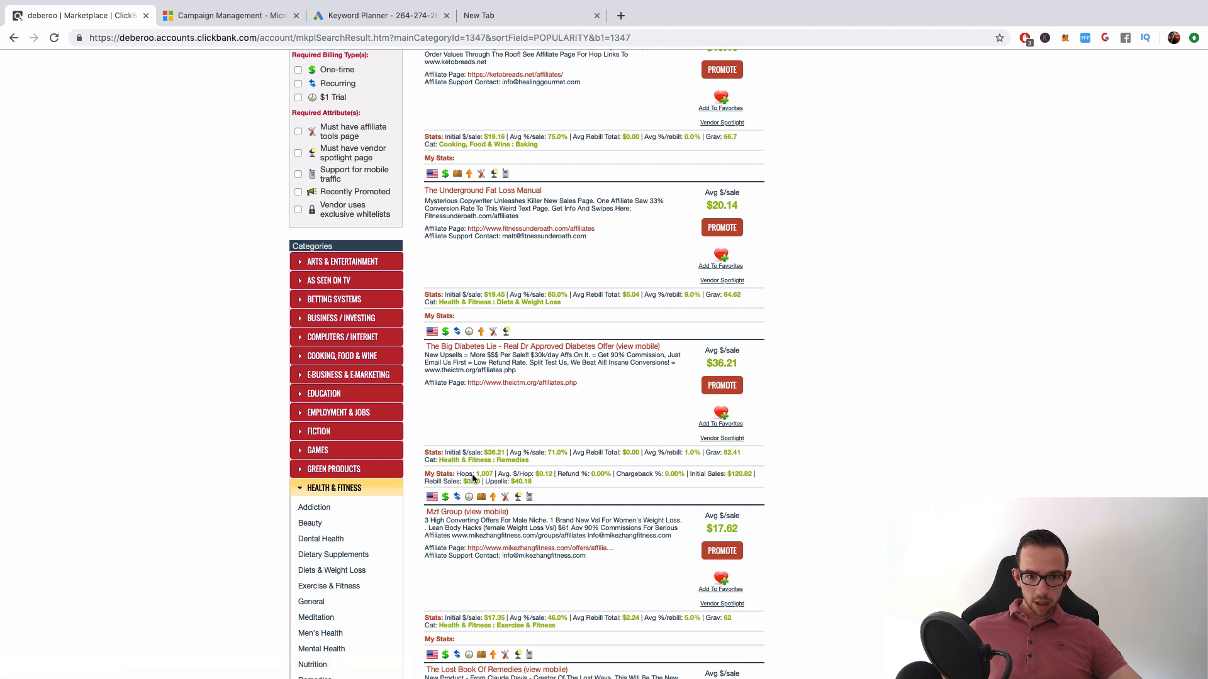
left_click_drag(473, 478, 492, 477)
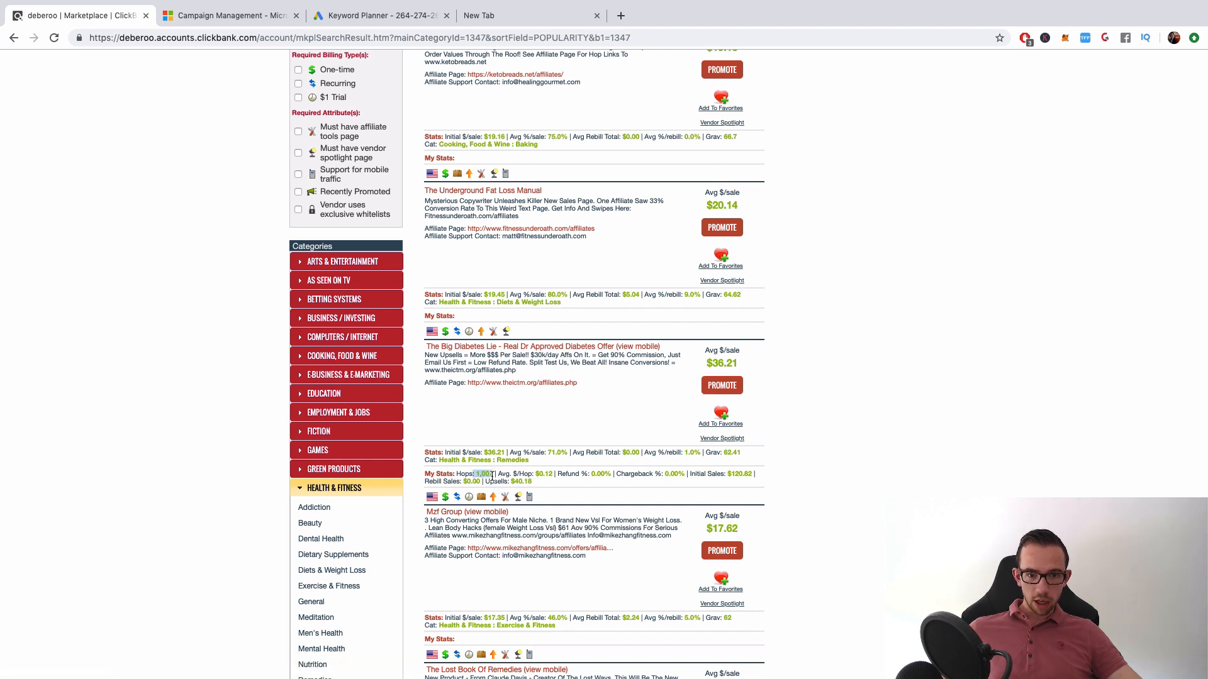
left_click(537, 476)
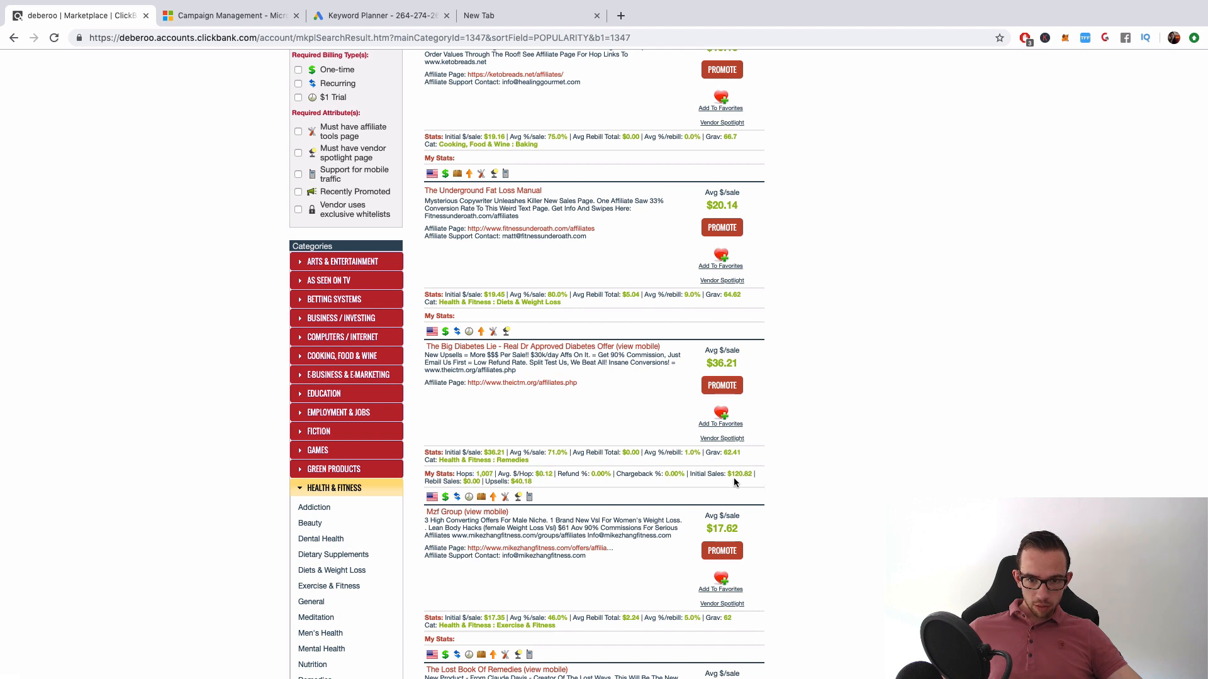
left_click_drag(744, 475, 751, 474)
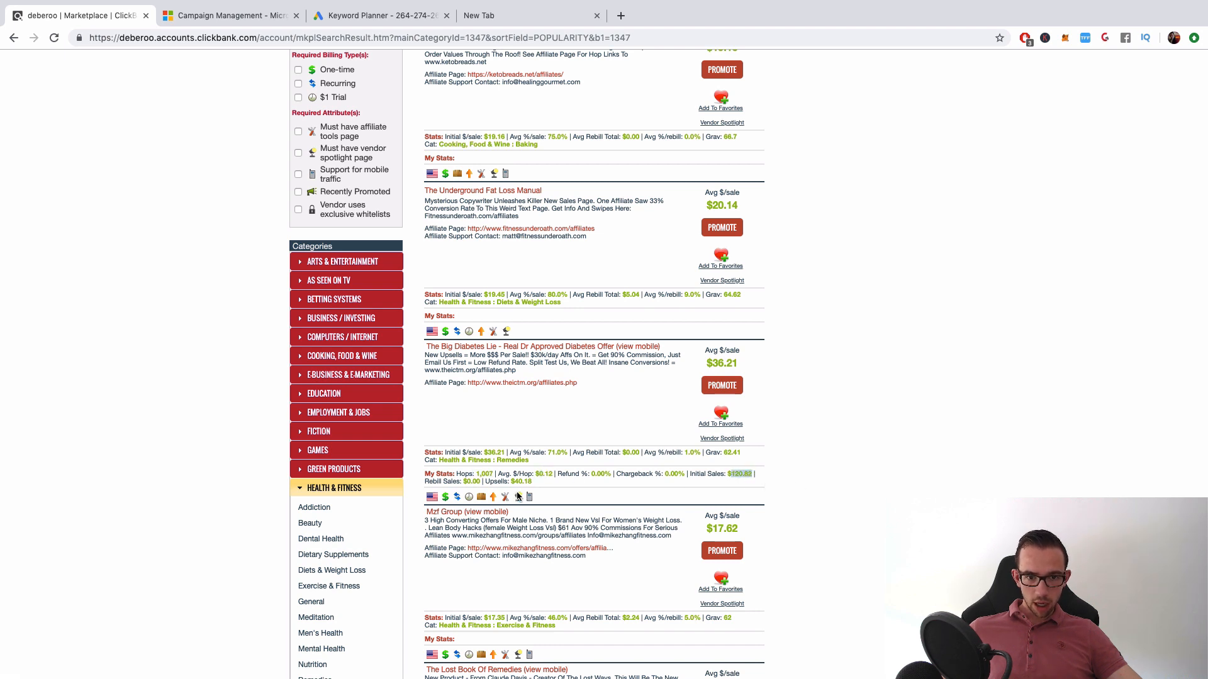
left_click_drag(512, 482, 526, 481)
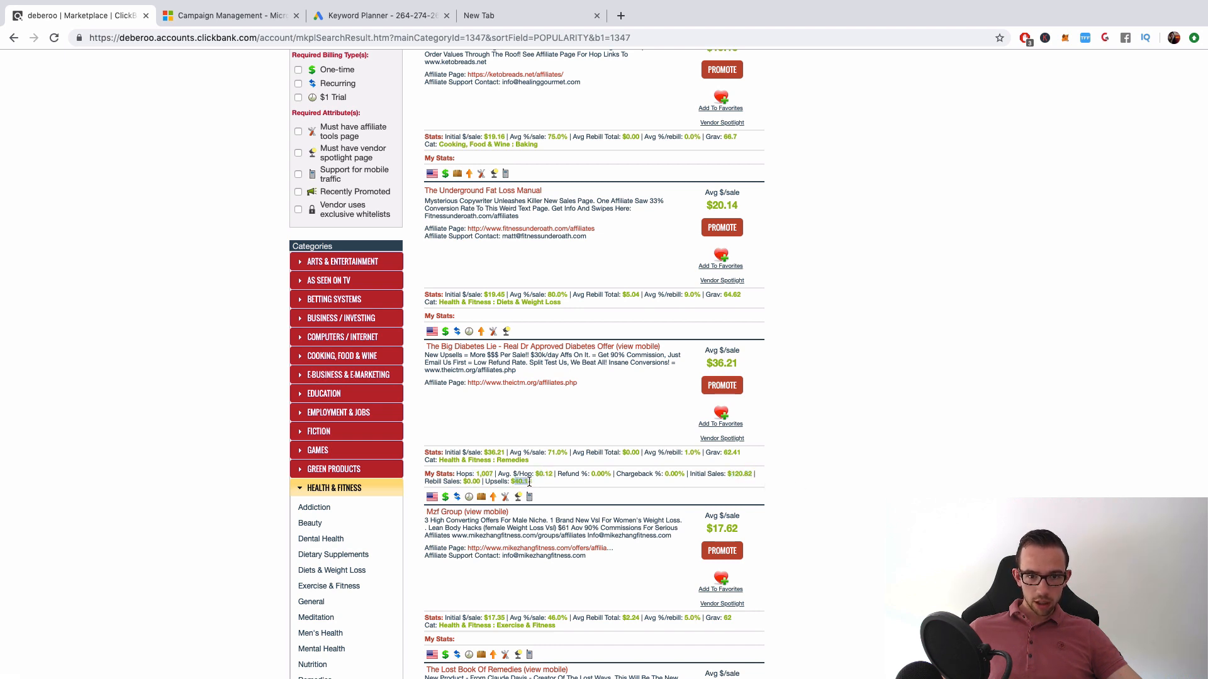
left_click(533, 480)
- Open The Big Diabetes Lie's affiliate page in a new tab and look over its available landing pages
scroll(535, 465, "down", 1)
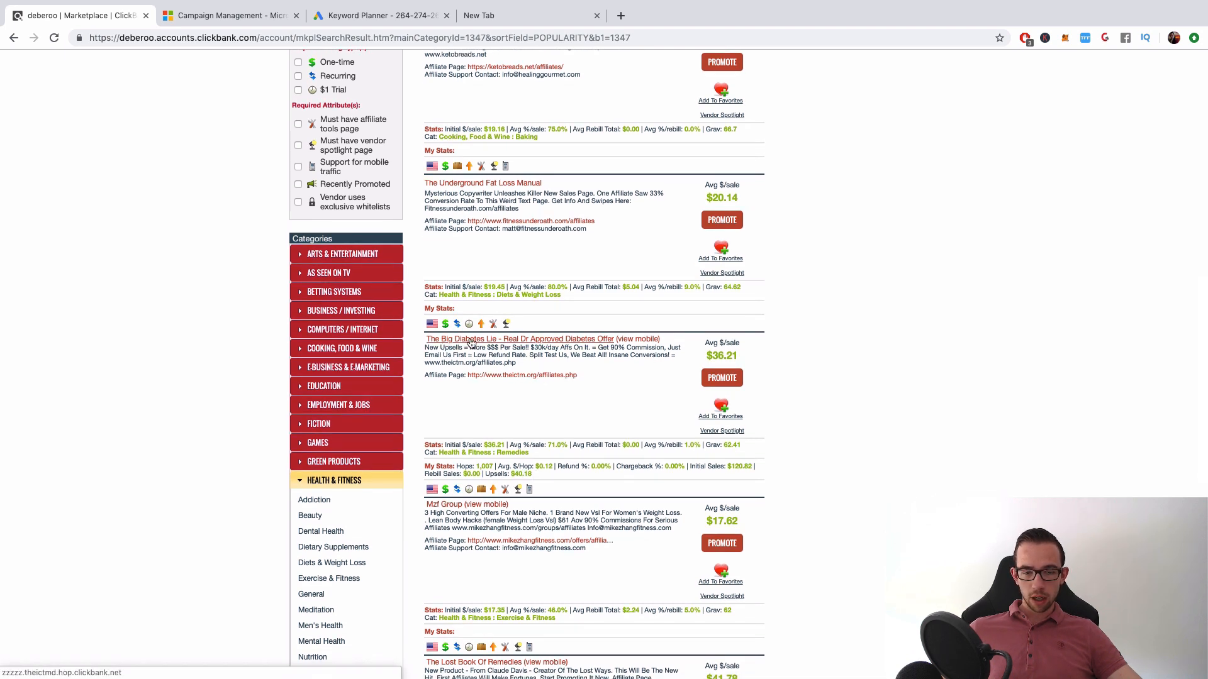
right_click(534, 376)
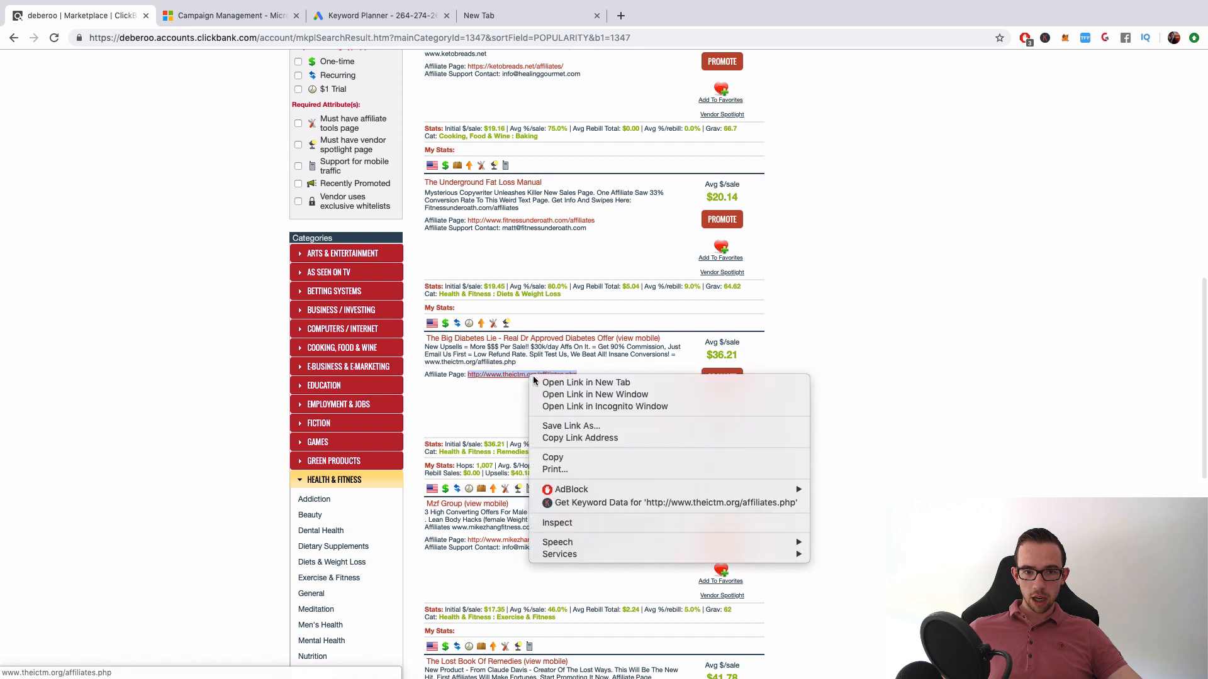
left_click(552, 383)
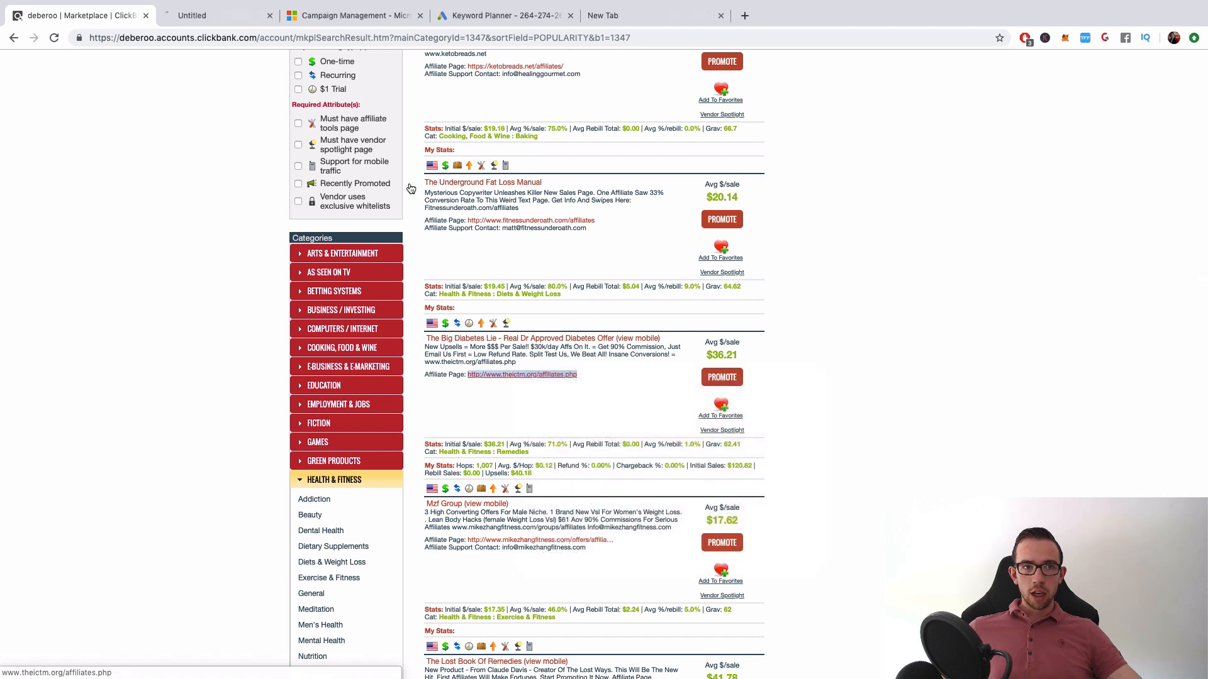
left_click(215, 15)
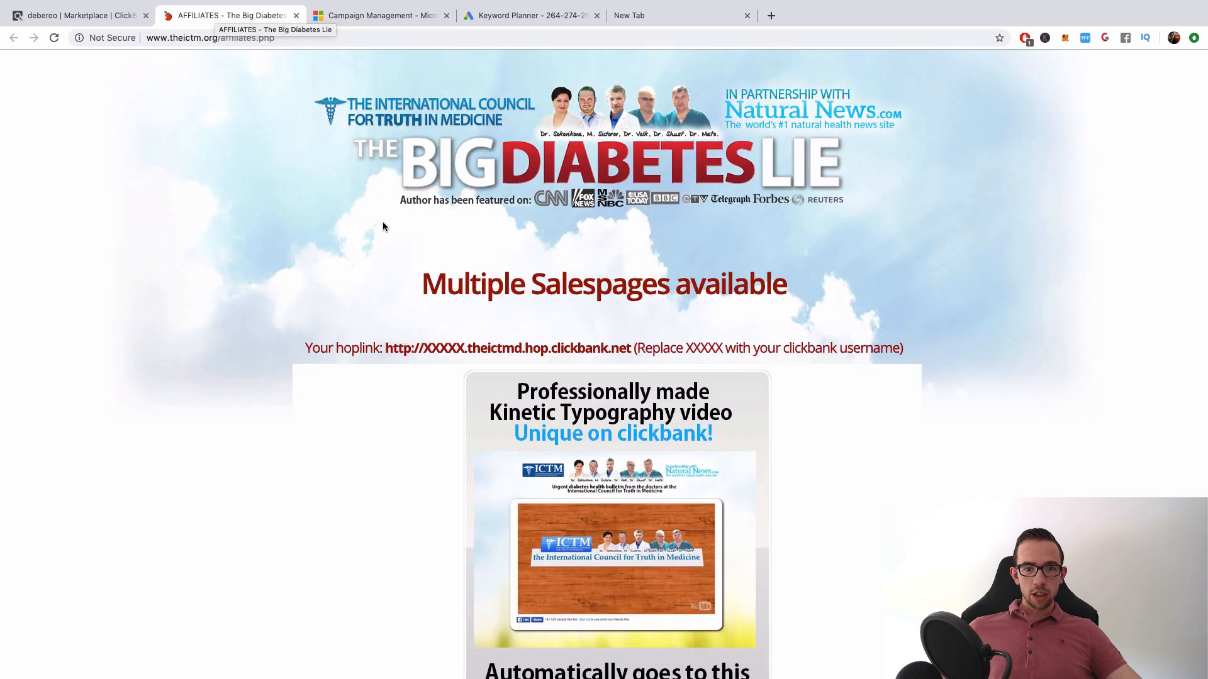
scroll(421, 231, "down", 2)
scroll(420, 233, "down", 1)
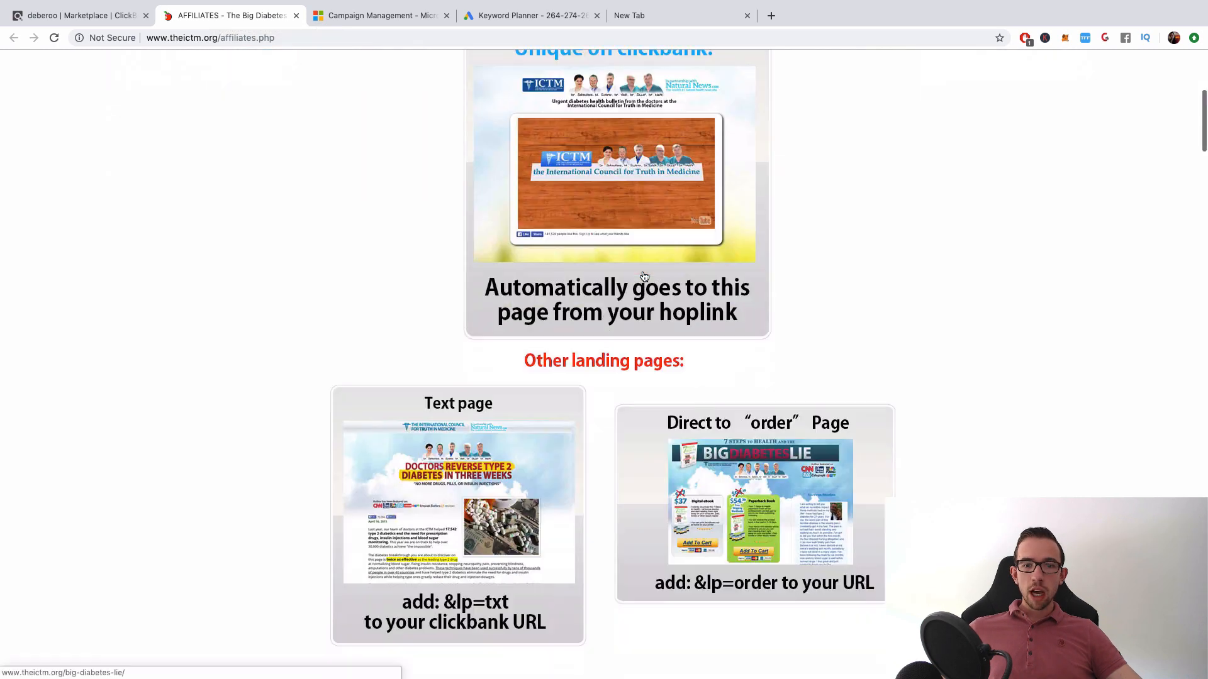
- Compare the text landing page and the direct-to-order page options, including their URL parameters, on the affiliate page
scroll(629, 264, "down", 3)
scroll(643, 272, "down", 2)
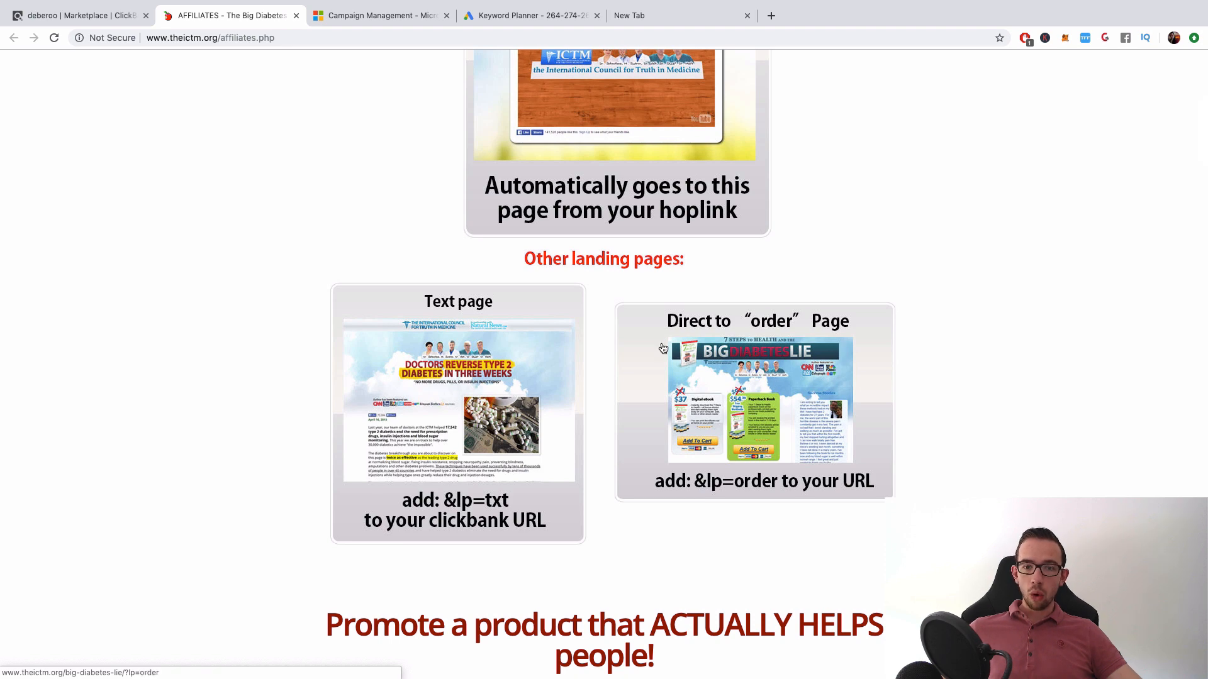
scroll(831, 382, "down", 4)
scroll(831, 382, "up", 3)
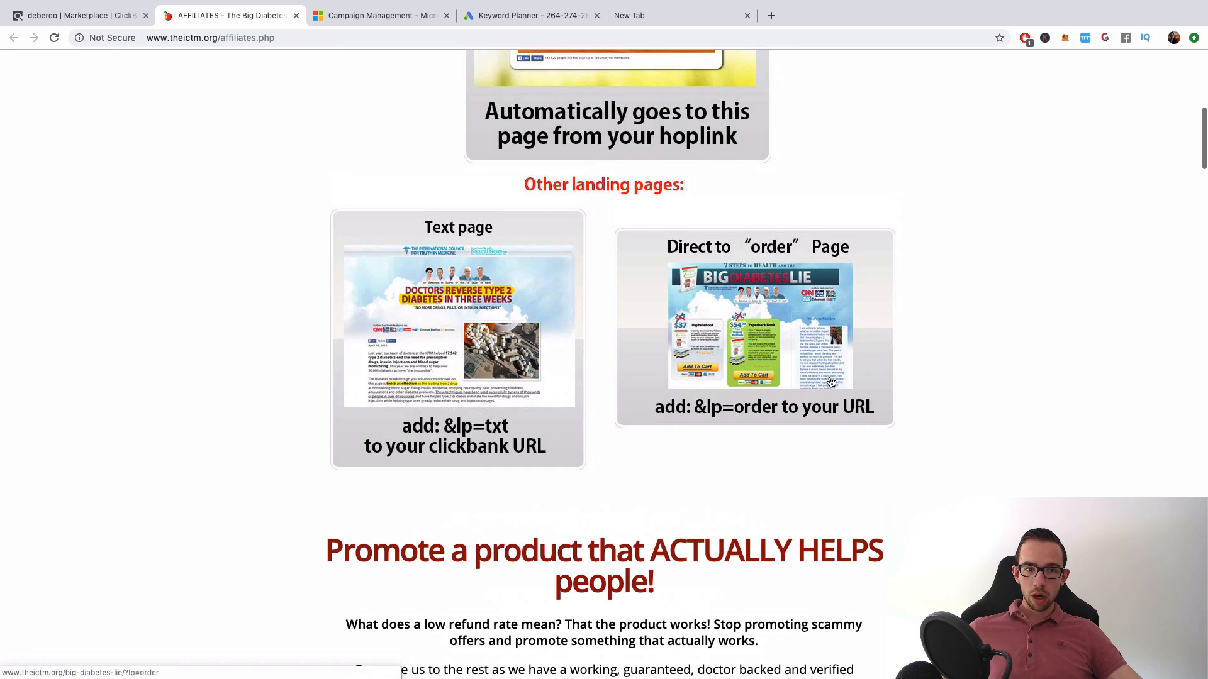
scroll(830, 381, "up", 4)
- Examine the commission rates for the front end sale, first upsell and second upsell on the affiliate page
scroll(744, 252, "down", 11)
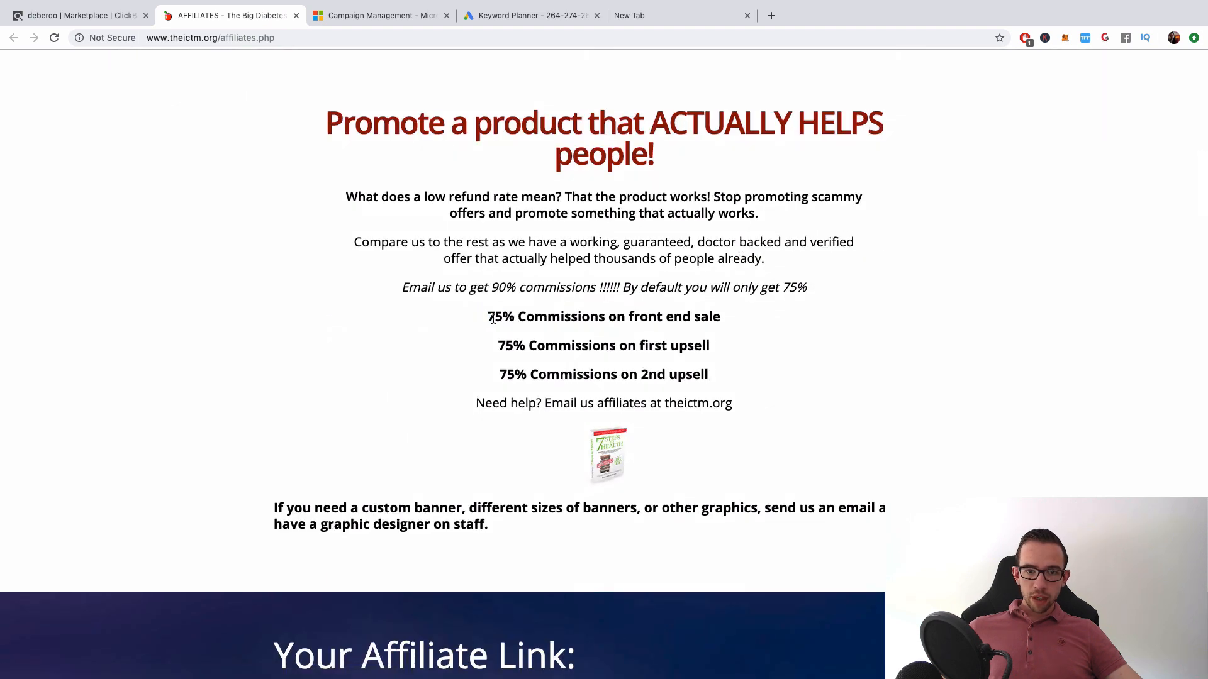
left_click_drag(488, 318, 726, 329)
left_click_drag(505, 340, 705, 349)
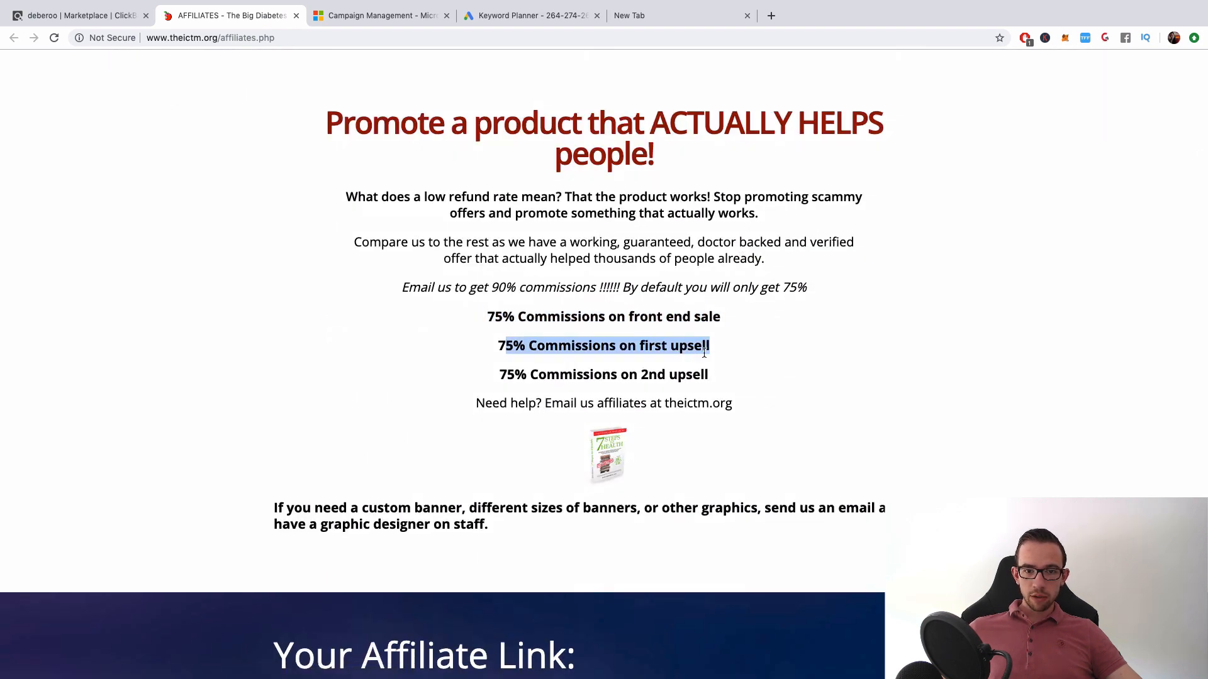
left_click_drag(507, 375, 742, 385)
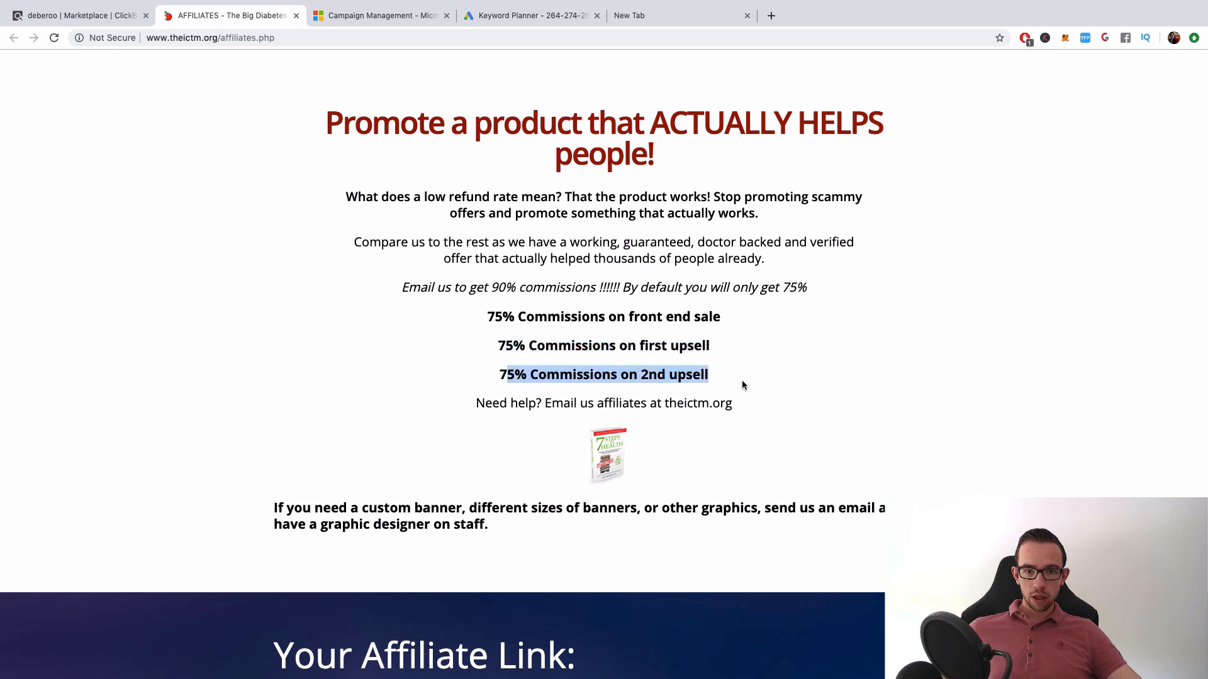
left_click(675, 372)
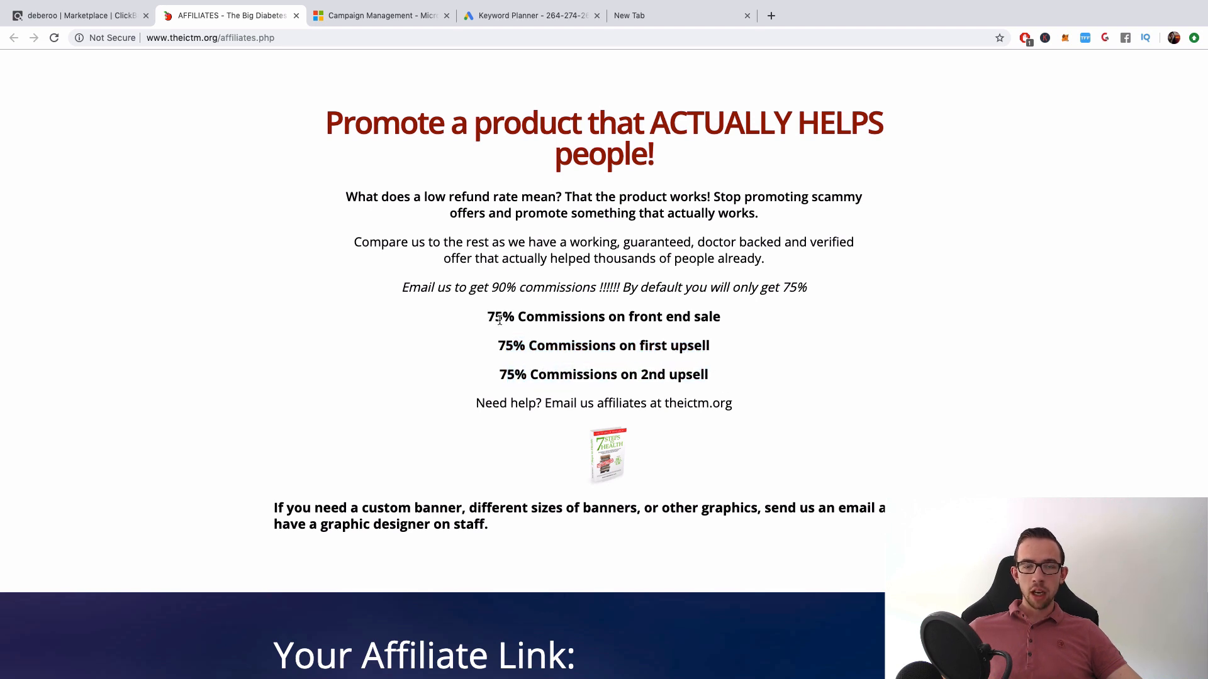
left_click_drag(490, 319, 717, 321)
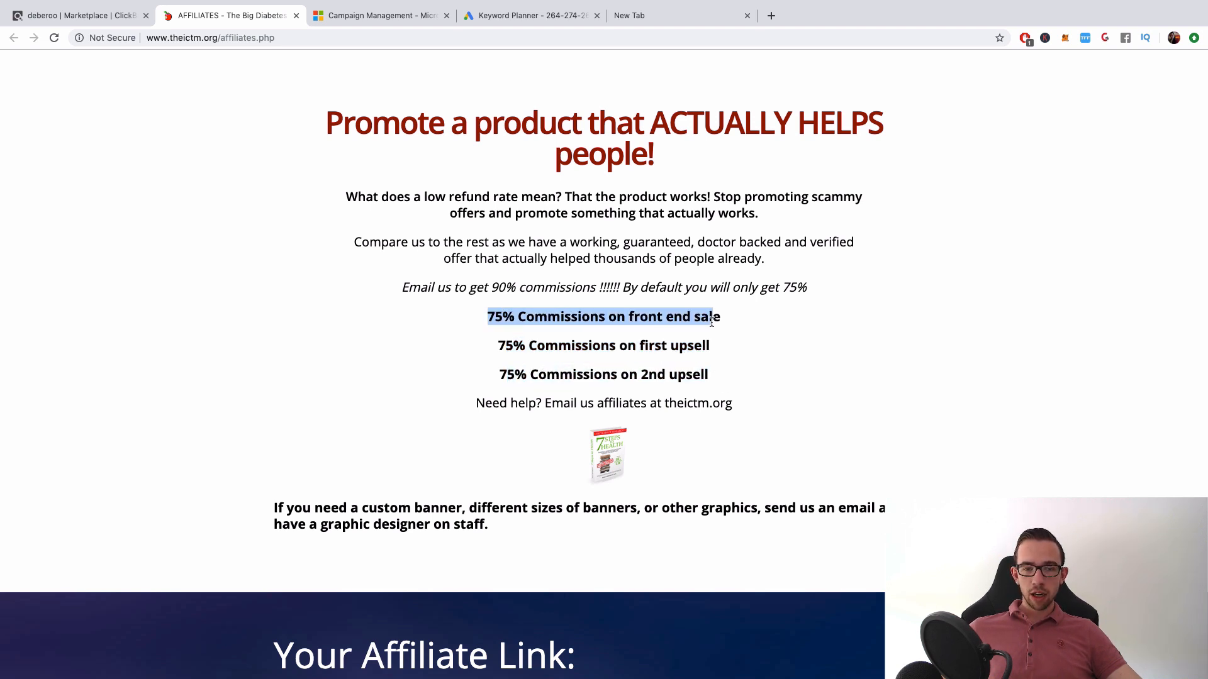
left_click(637, 321)
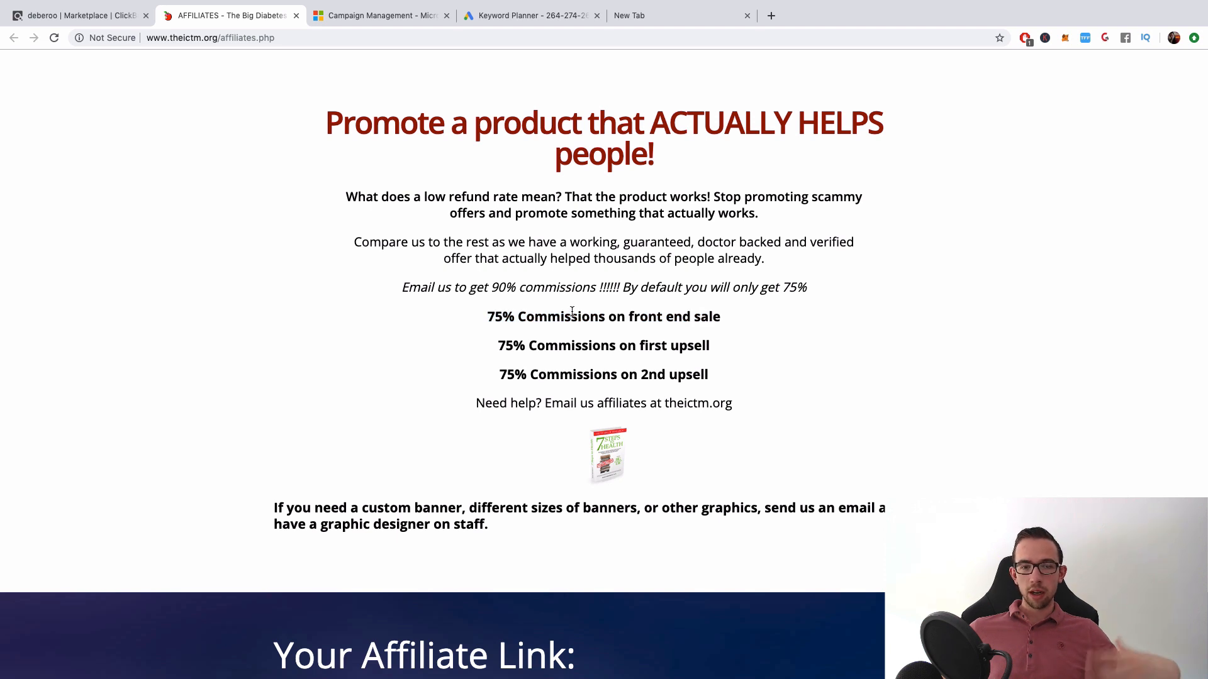
left_click_drag(479, 323, 729, 321)
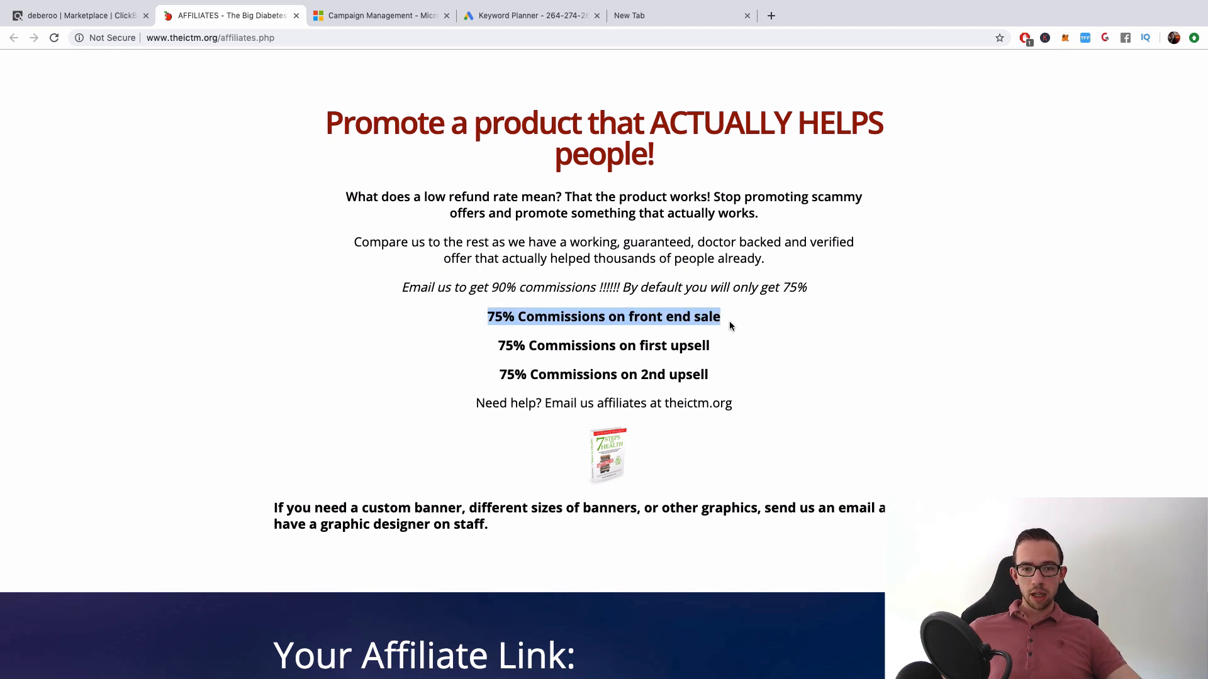
left_click_drag(501, 346, 734, 353)
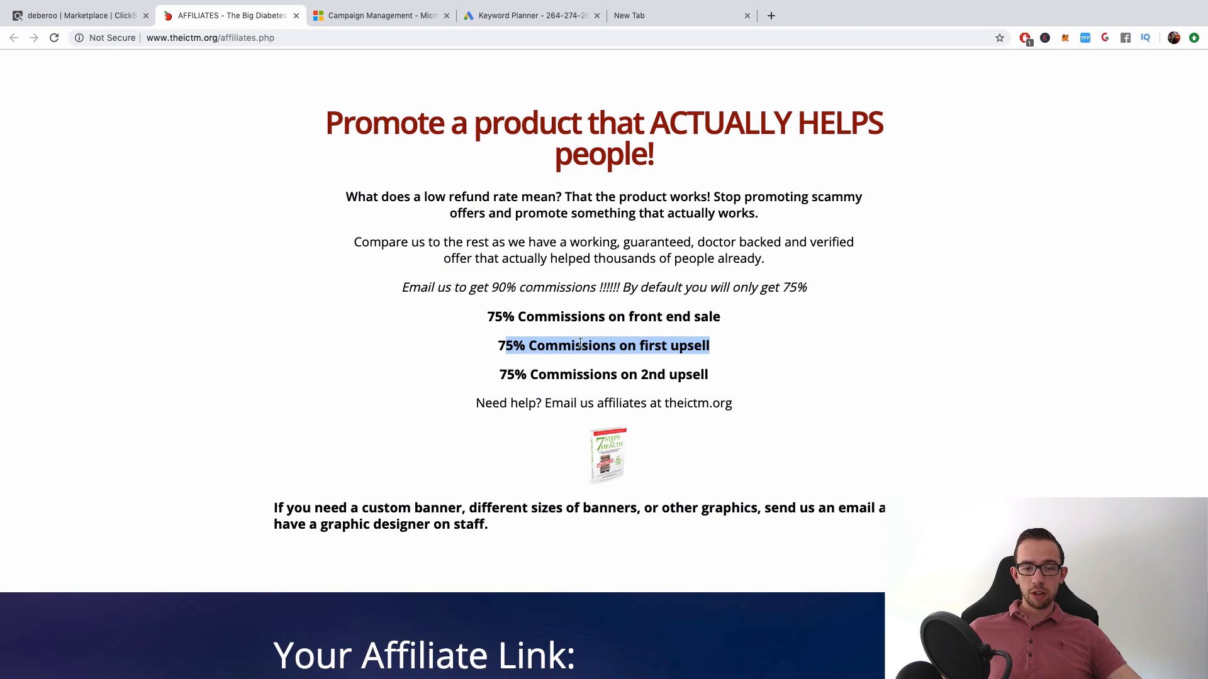
left_click_drag(501, 374, 693, 374)
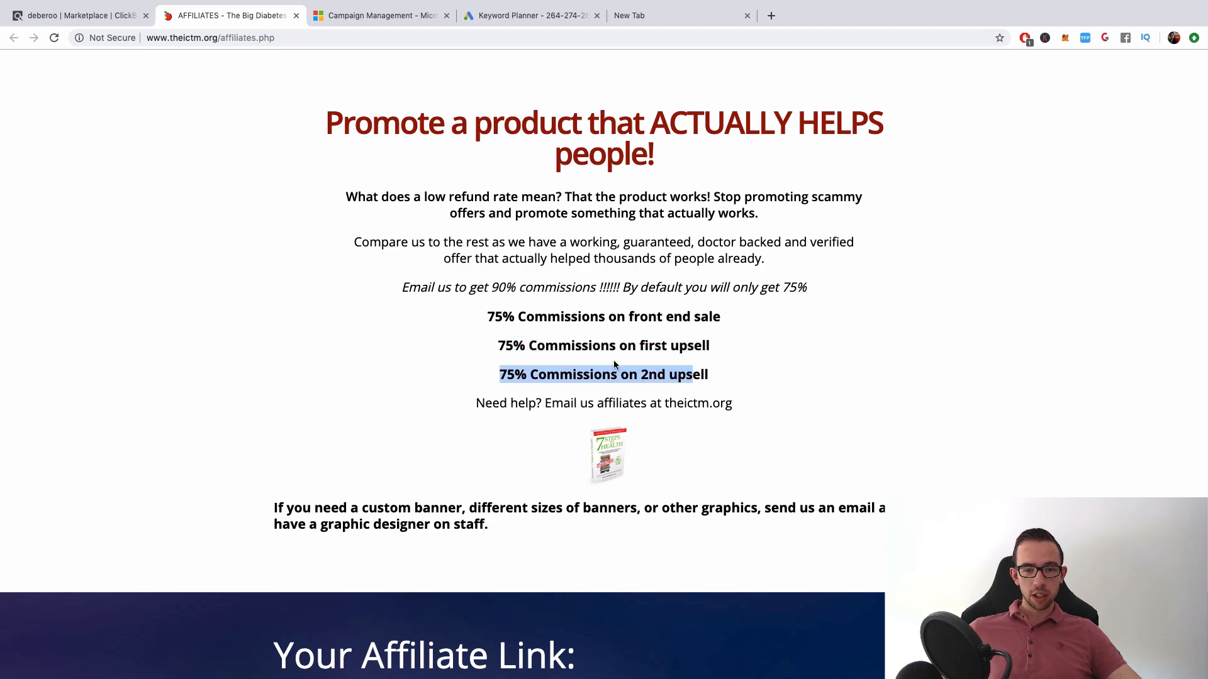
left_click_drag(499, 348, 772, 361)
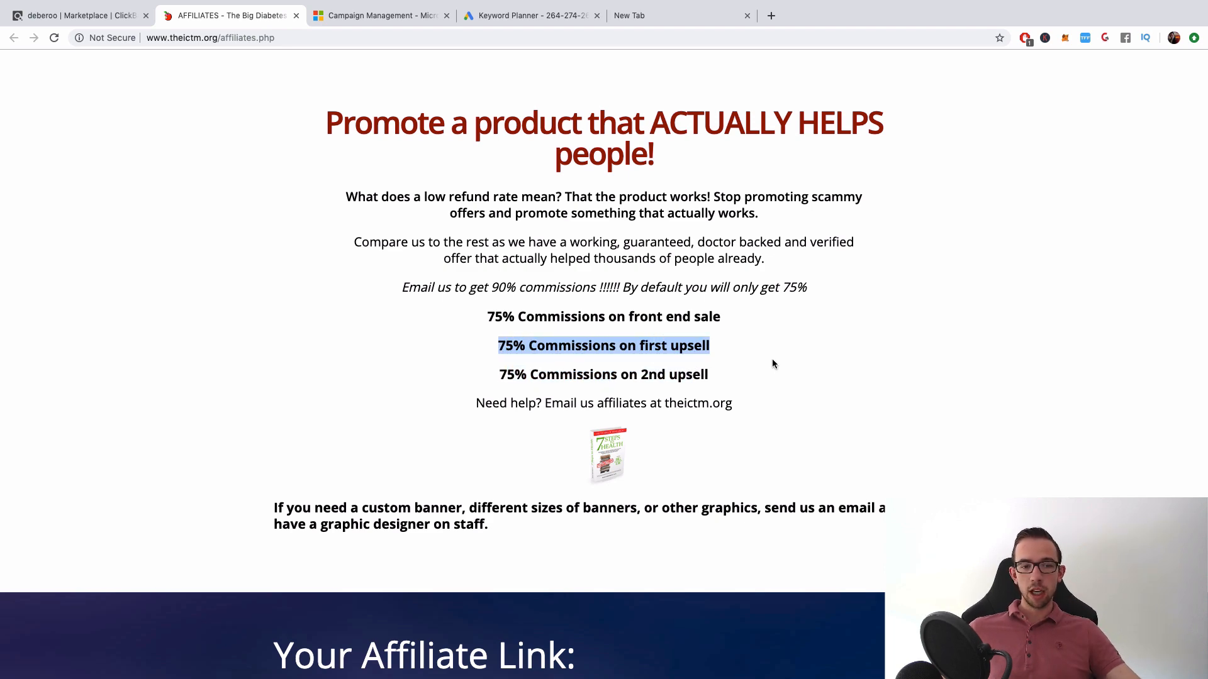
- Look over the affiliate page's promotional resources, including banners, PPC ads, preview ebook and email templates
scroll(773, 359, "up", 1)
scroll(773, 363, "down", 20)
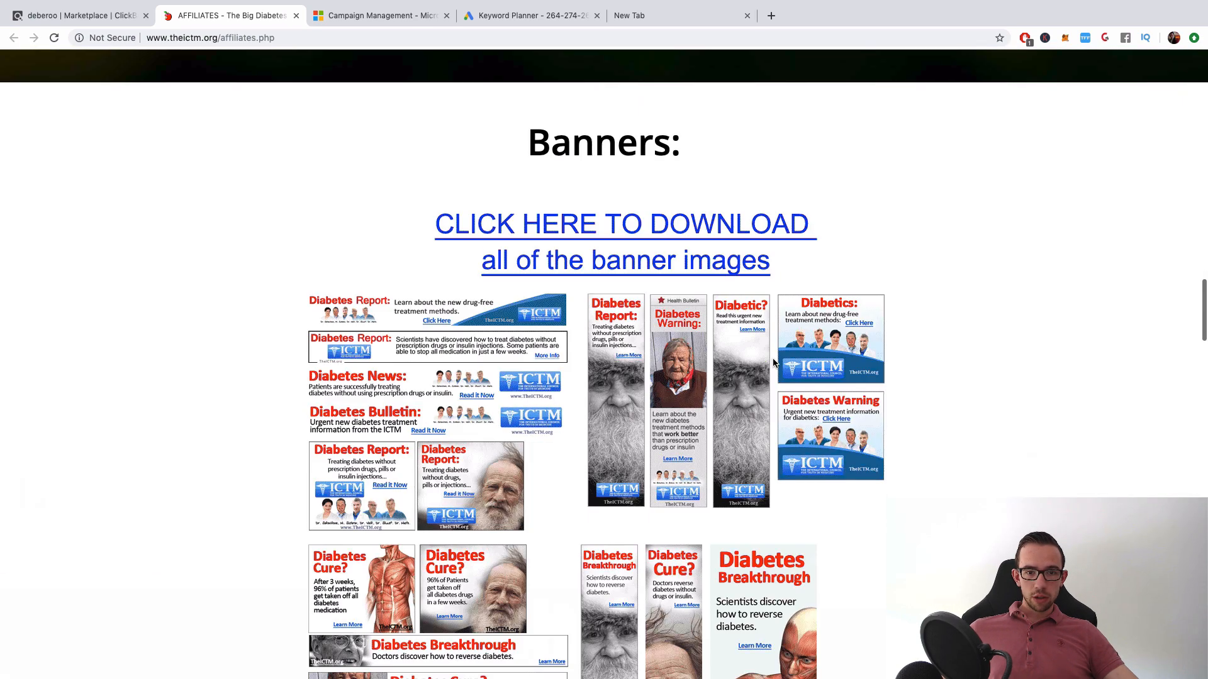
scroll(777, 359, "down", 5)
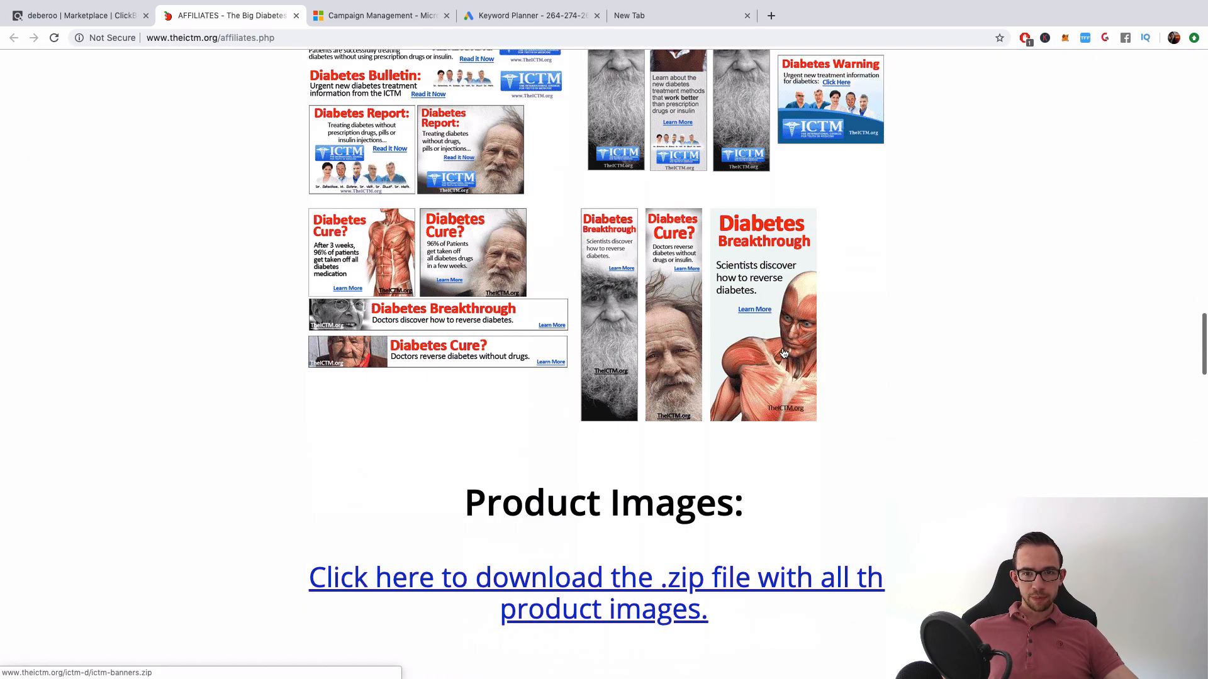
scroll(783, 354, "up", 3)
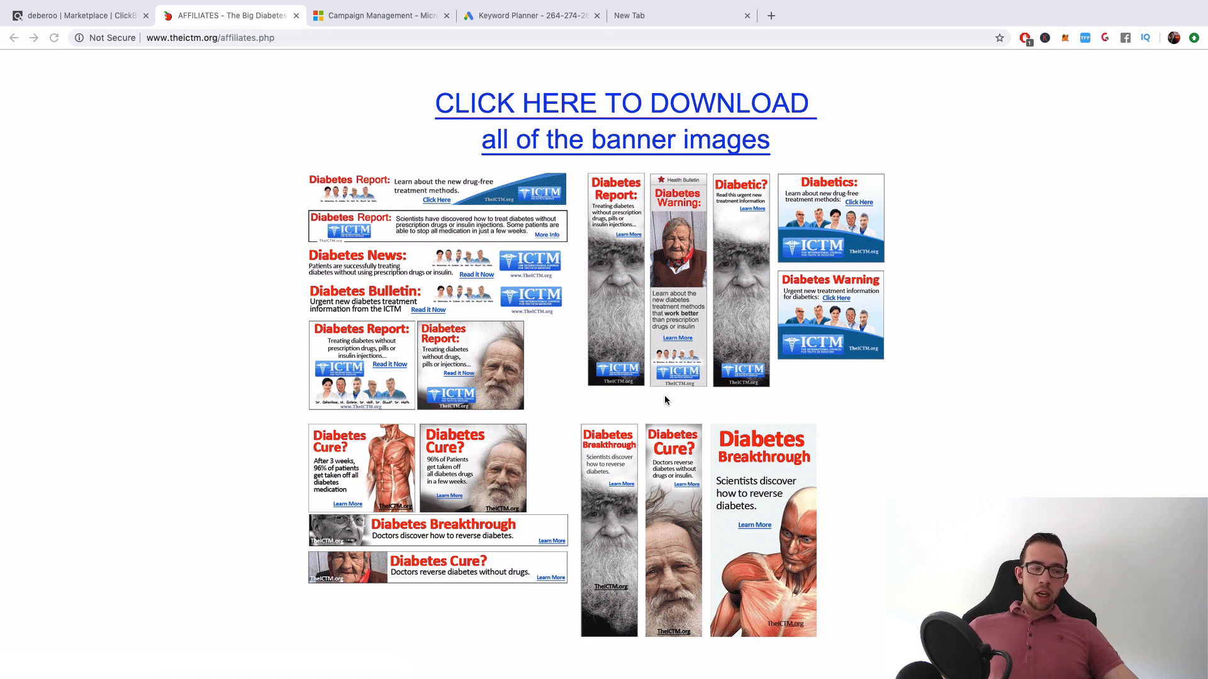
scroll(640, 394, "down", 10)
scroll(639, 399, "down", 20)
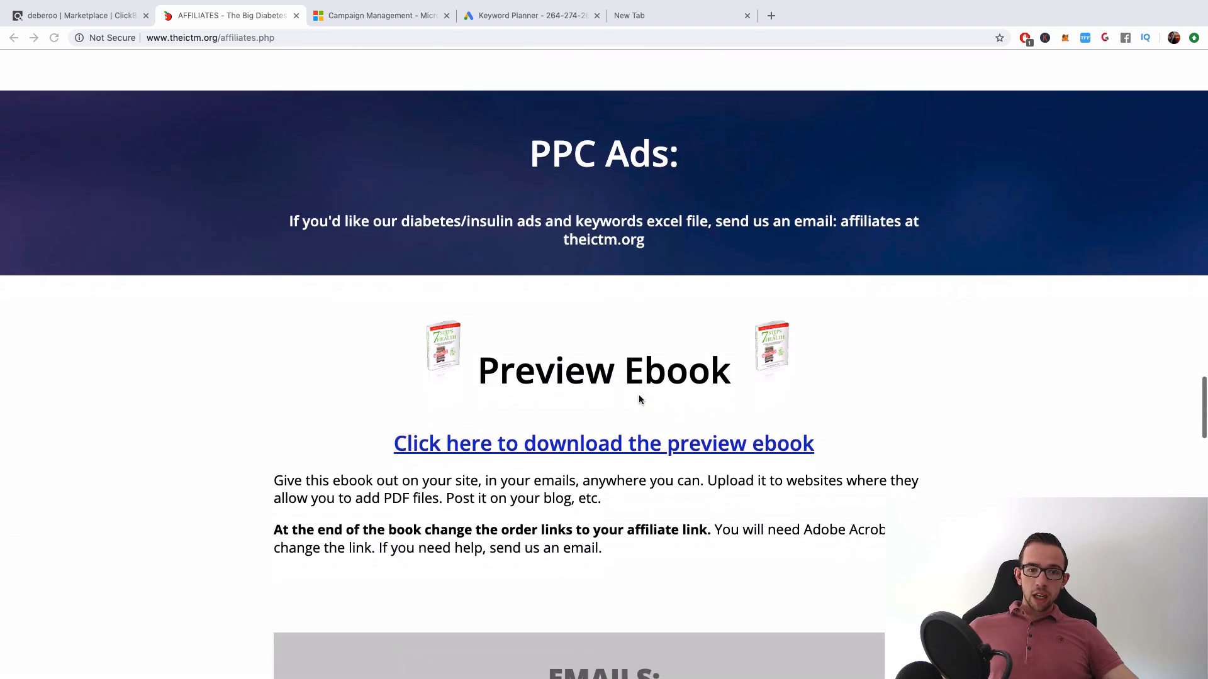
scroll(639, 400, "down", 15)
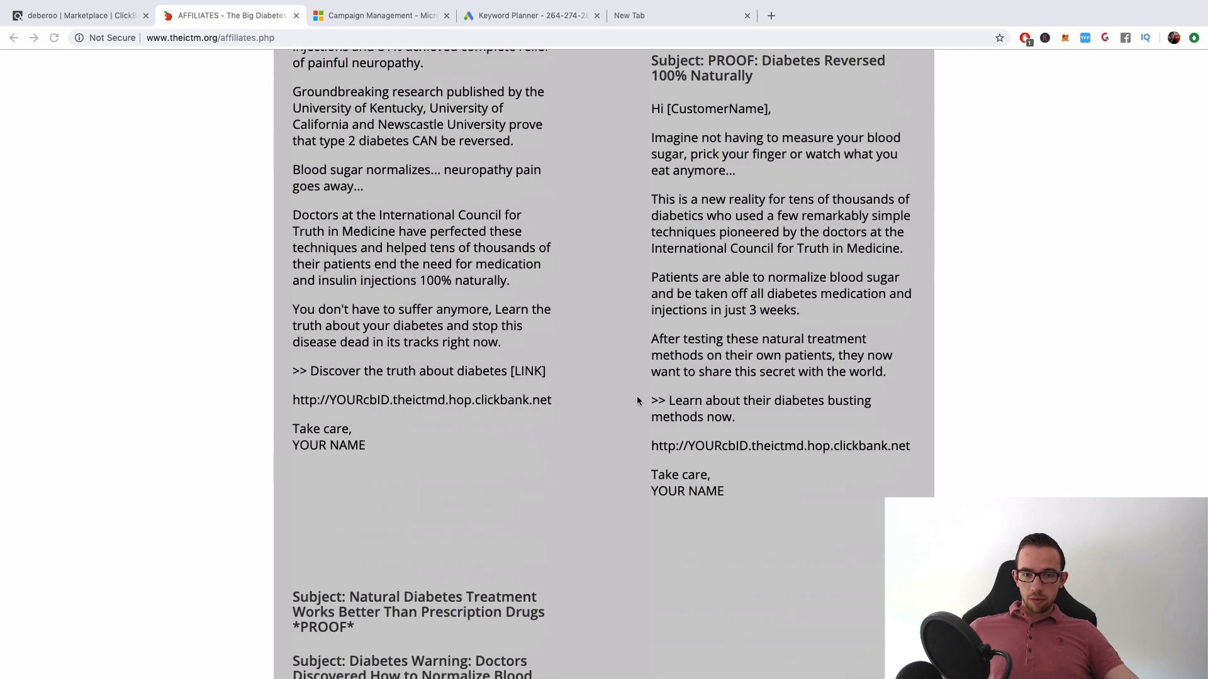
scroll(636, 403, "up", 20)
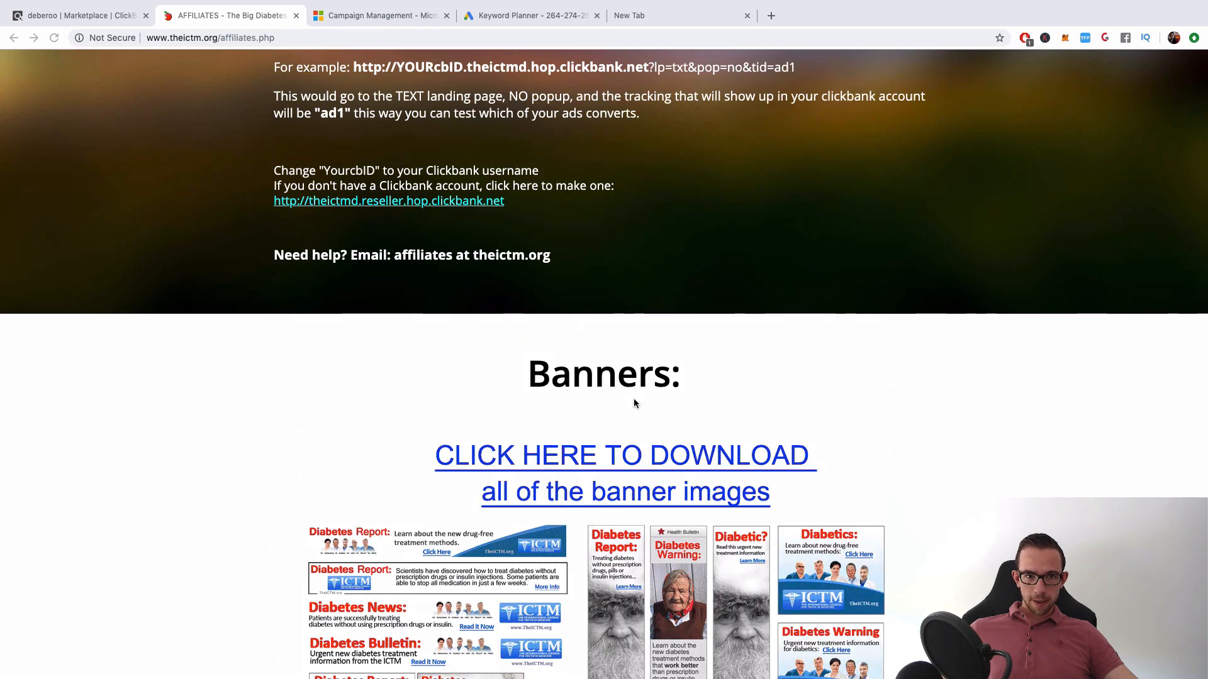
scroll(634, 402, "up", 20)
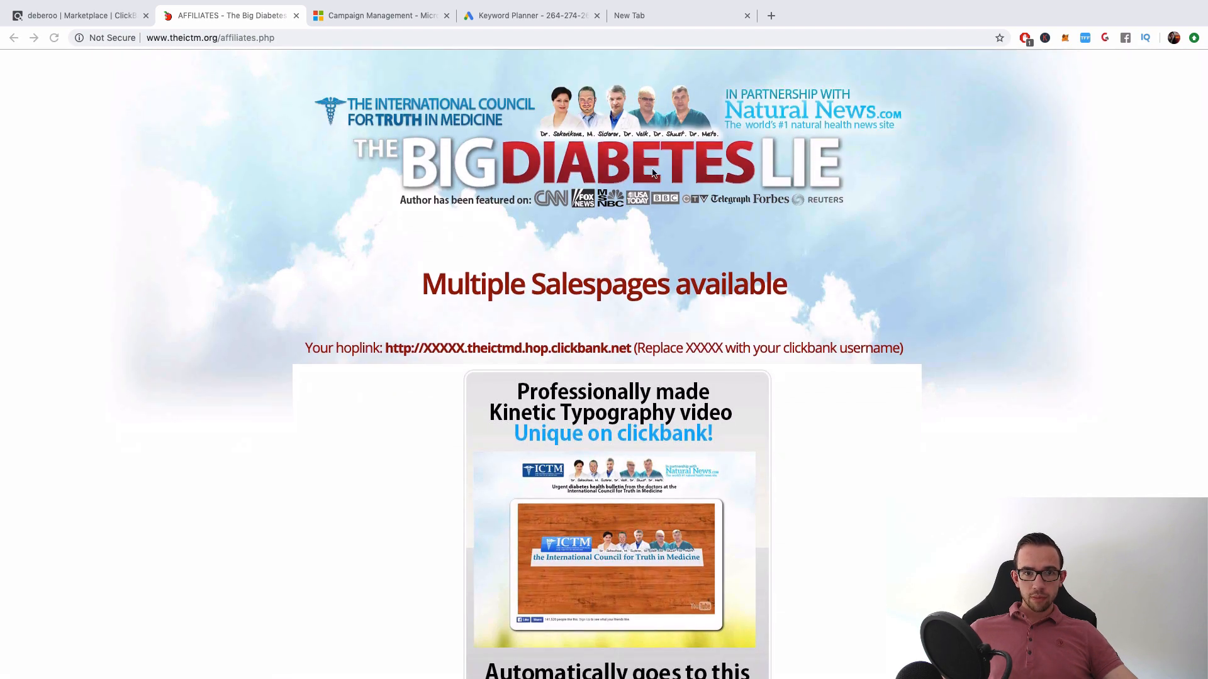
- Switch to Google Ads Keyword Planner and get search volume and forecasts for the keyword "diabetes typ 2"
left_click(500, 17)
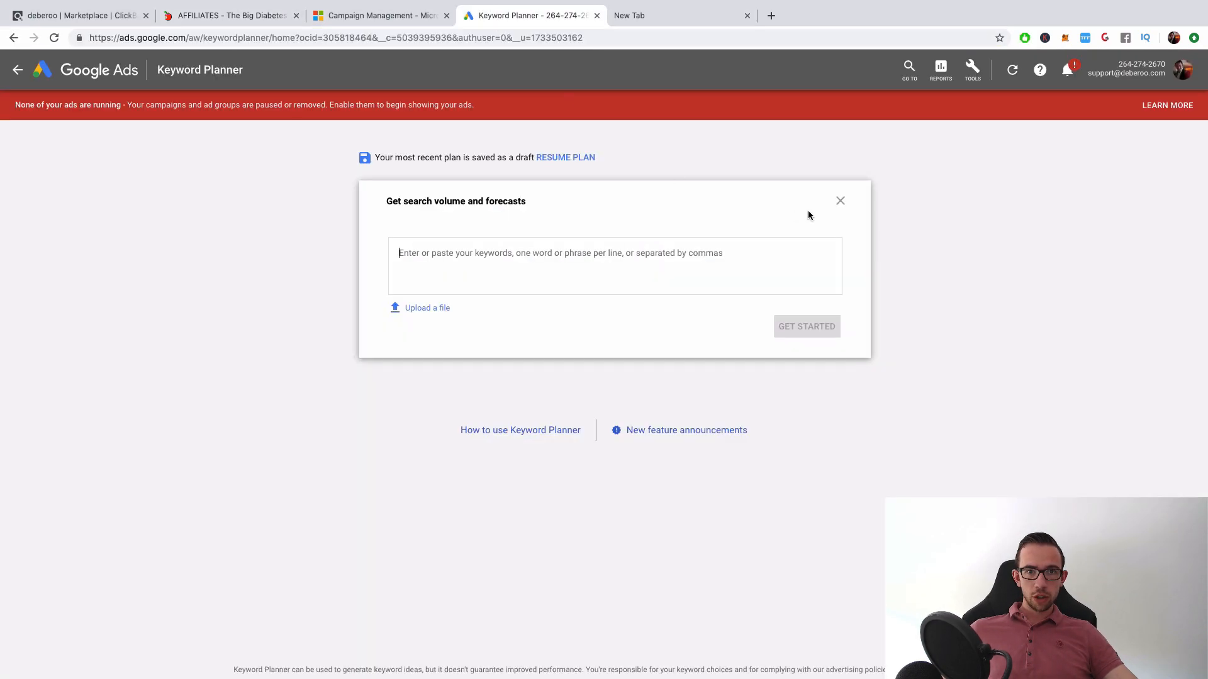
type("diabetes typ 2")
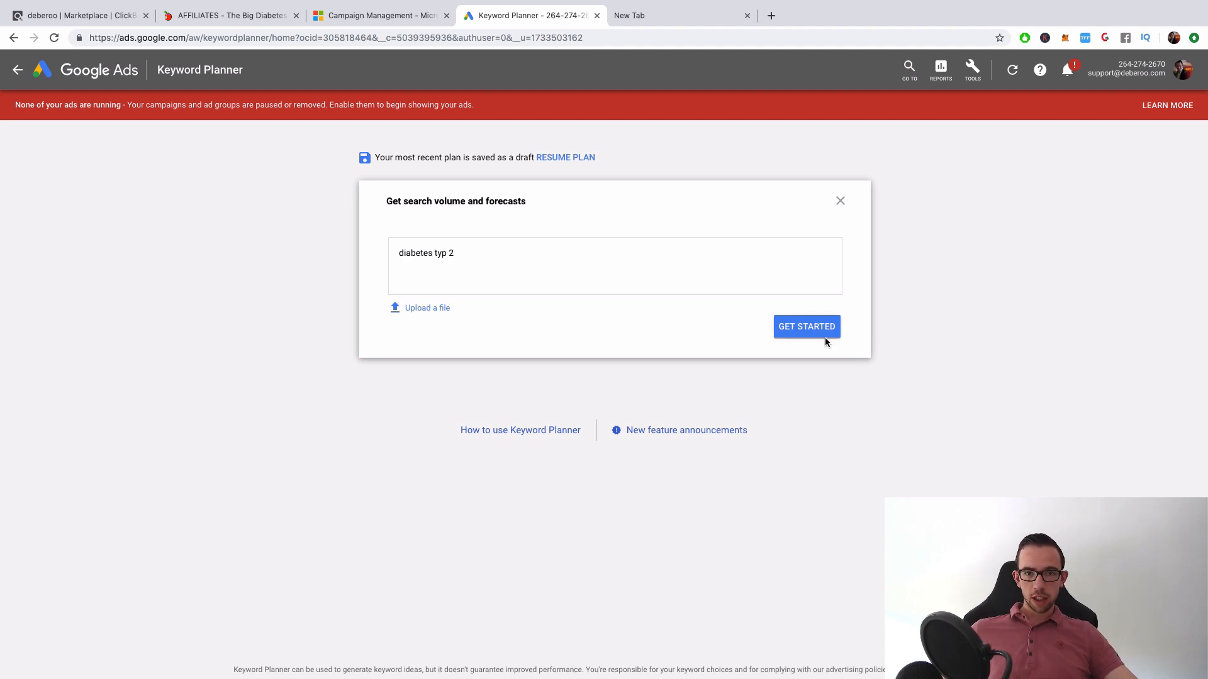
left_click(812, 327)
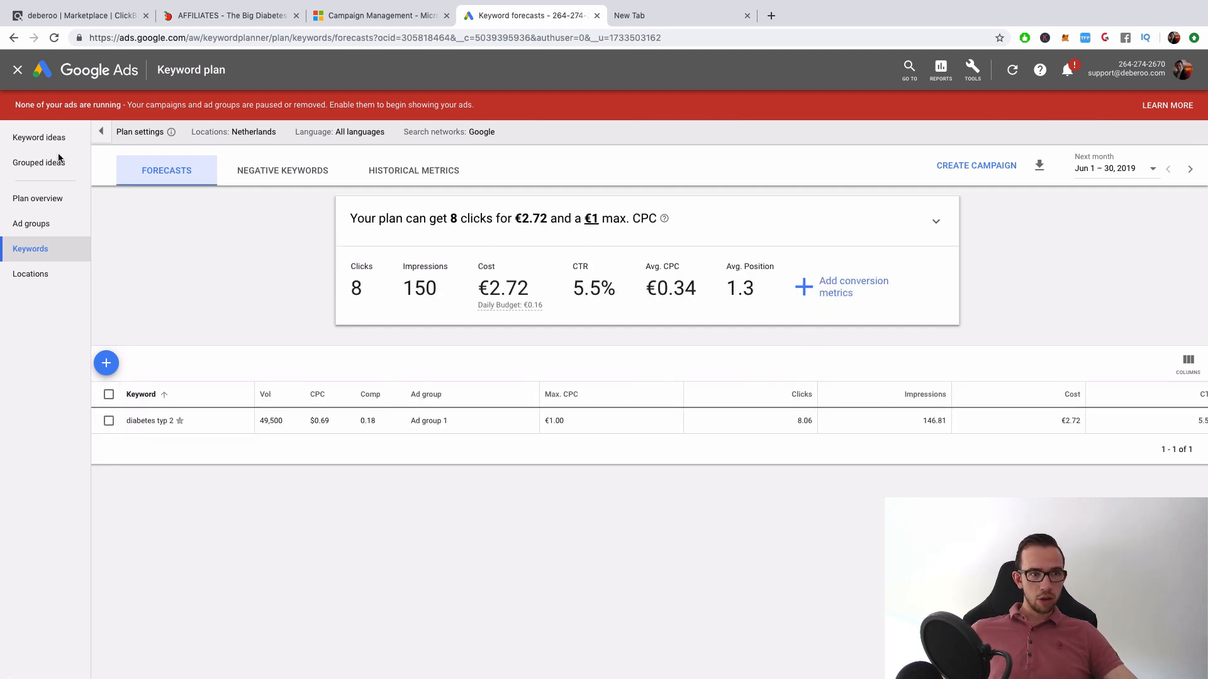
- Open keyword ideas and remove the Netherlands from the targeted locations so the plan covers all locations
left_click(46, 139)
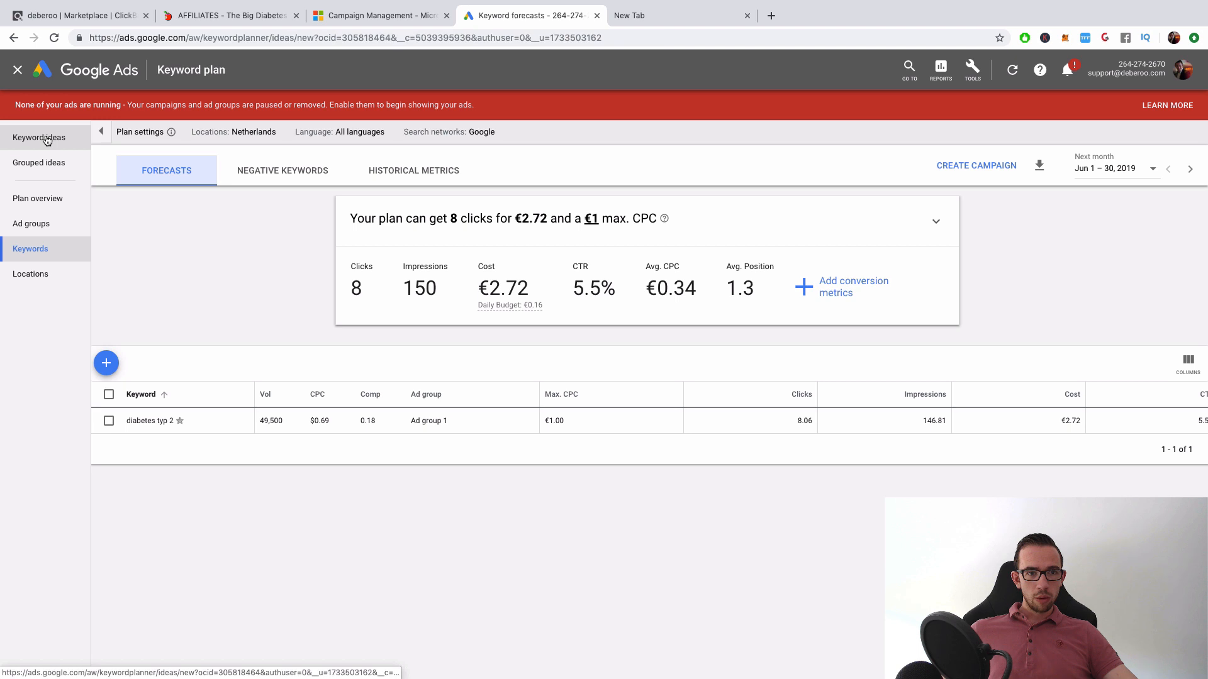
left_click(229, 135)
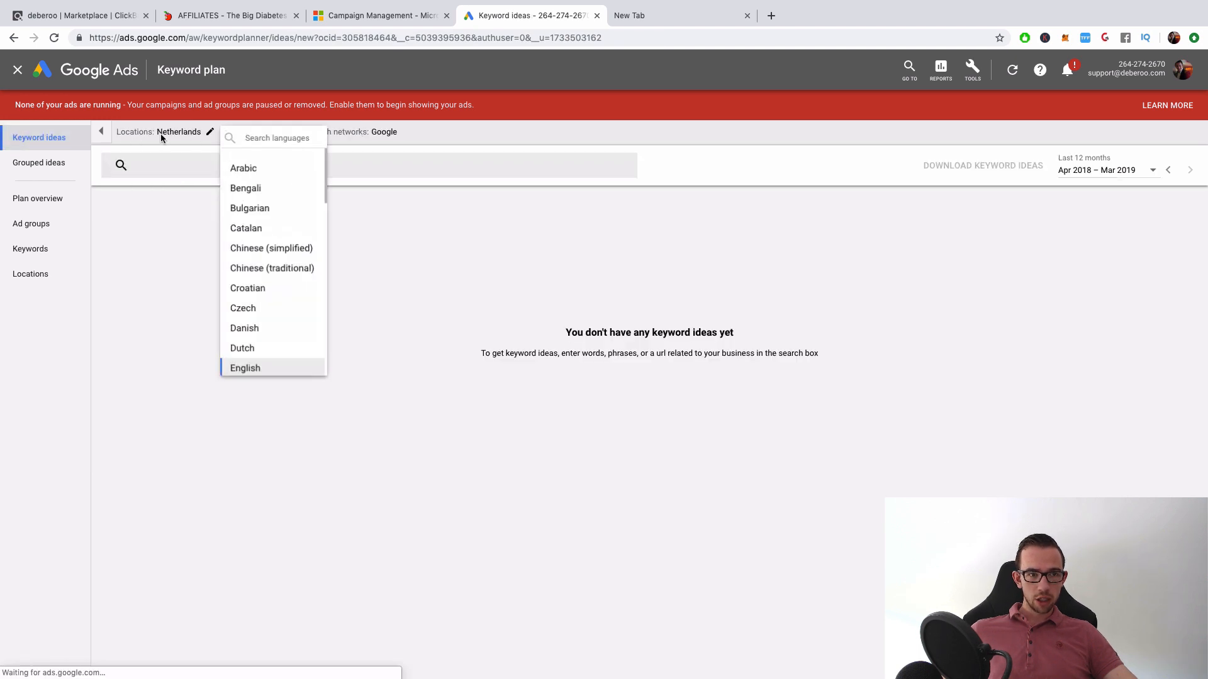
left_click(181, 136)
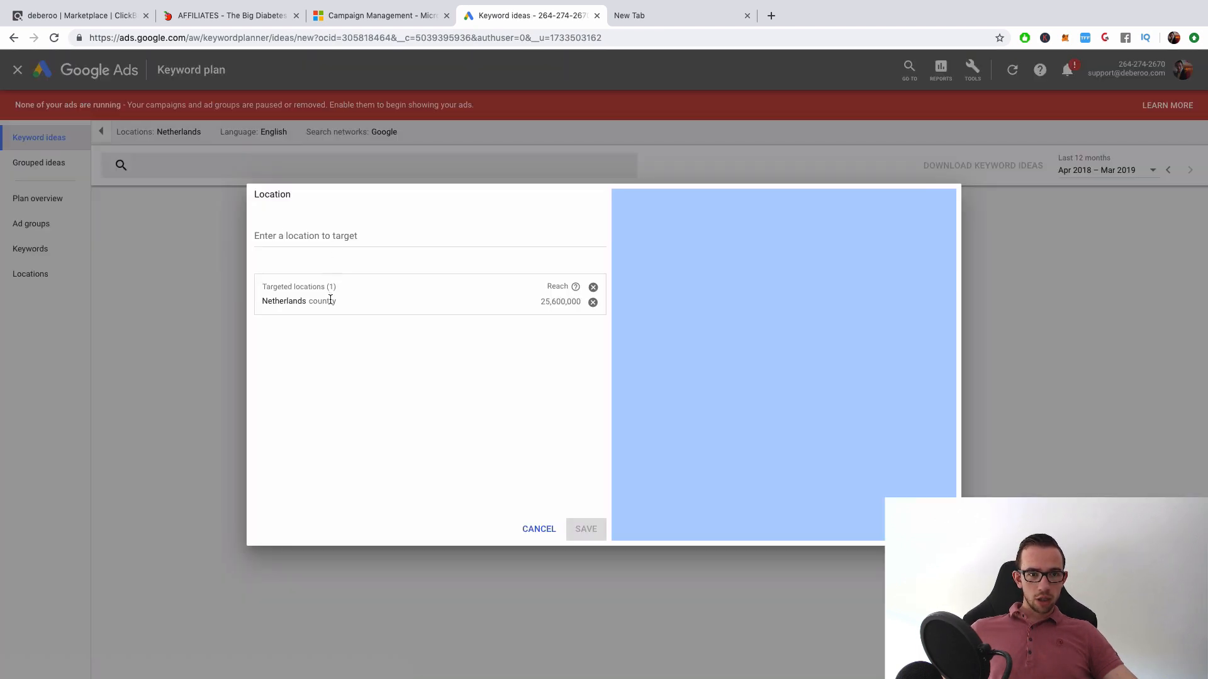
left_click(593, 302)
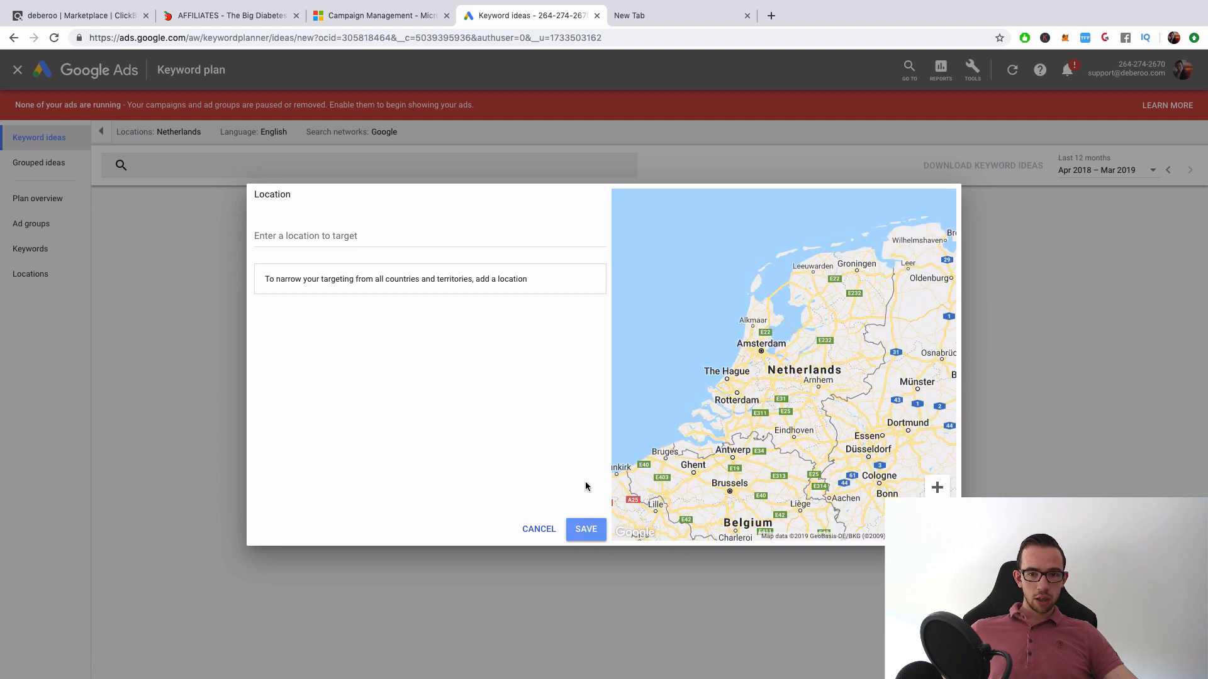
left_click(585, 529)
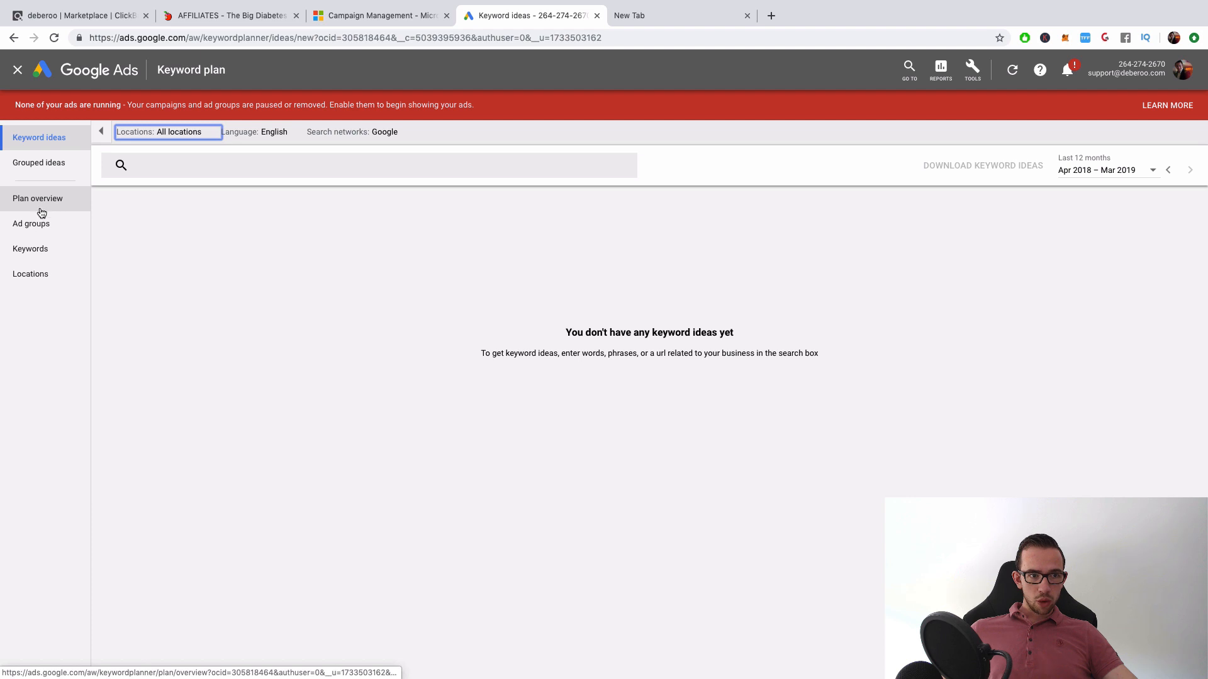
- Examine the forecast clicks and average CPC for "diabetes typ 2" in the plan's keywords
left_click(37, 250)
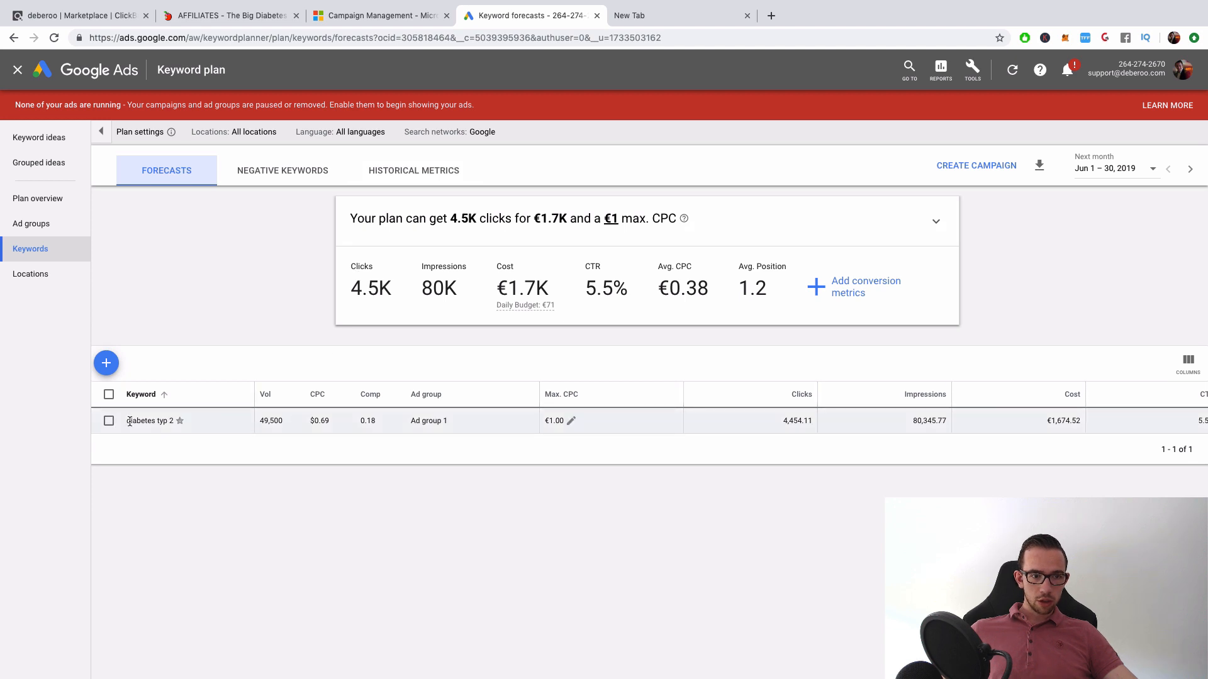
left_click_drag(127, 421, 174, 428)
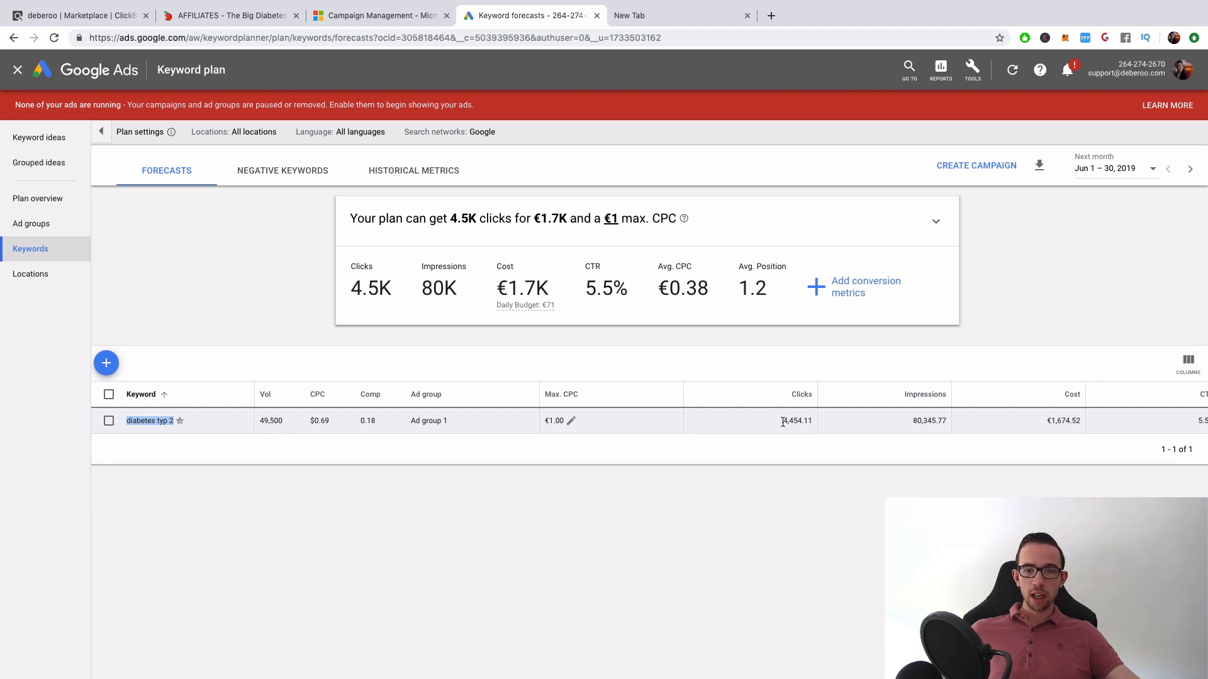
left_click_drag(782, 420, 808, 423)
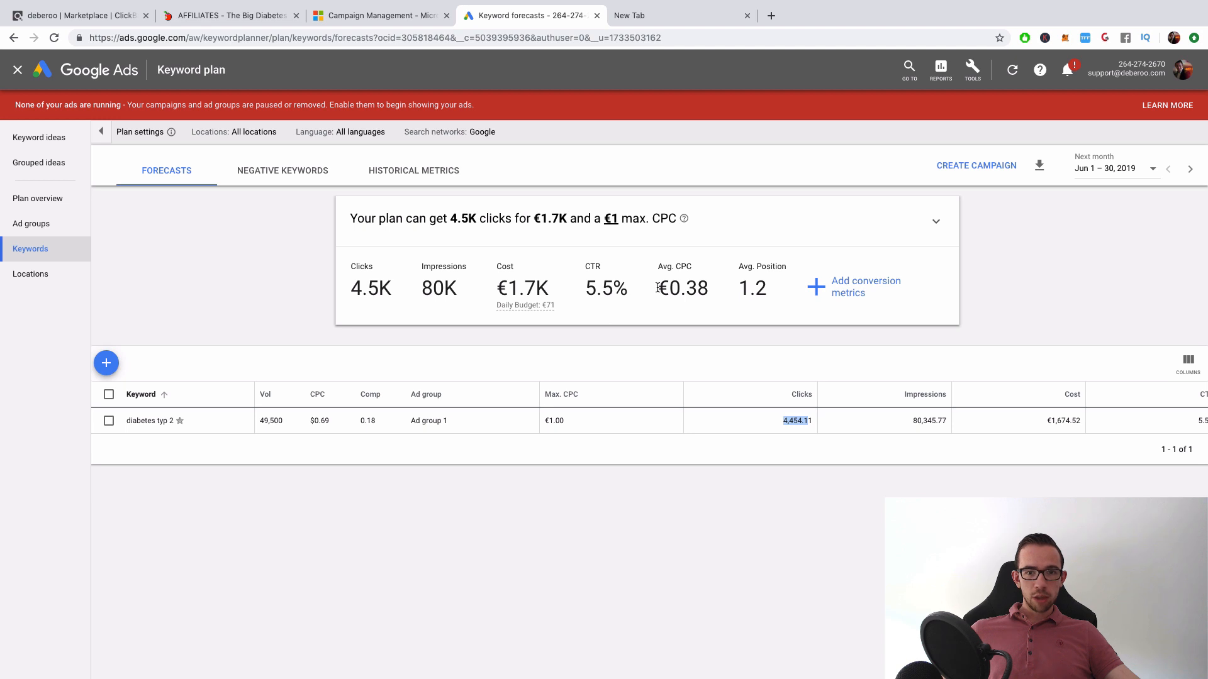
left_click_drag(657, 287, 717, 291)
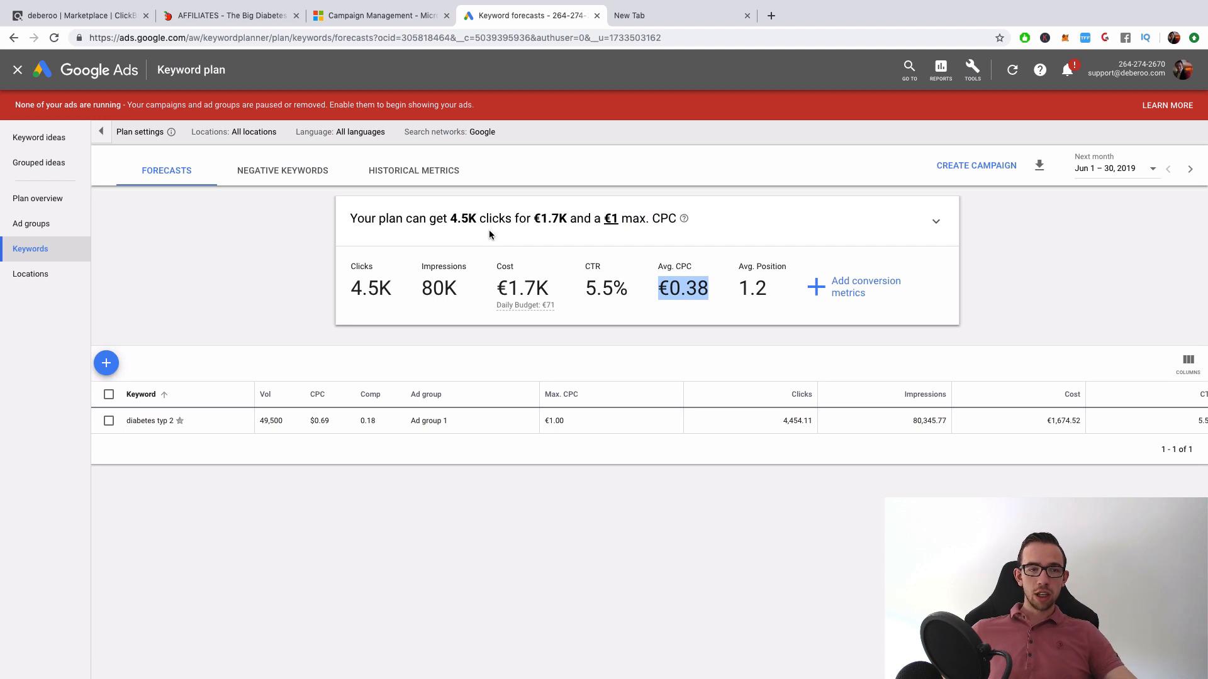
- Check the ad group forecasts and plan overview, then get keyword ideas for "typ 2 diabetes"
left_click(59, 223)
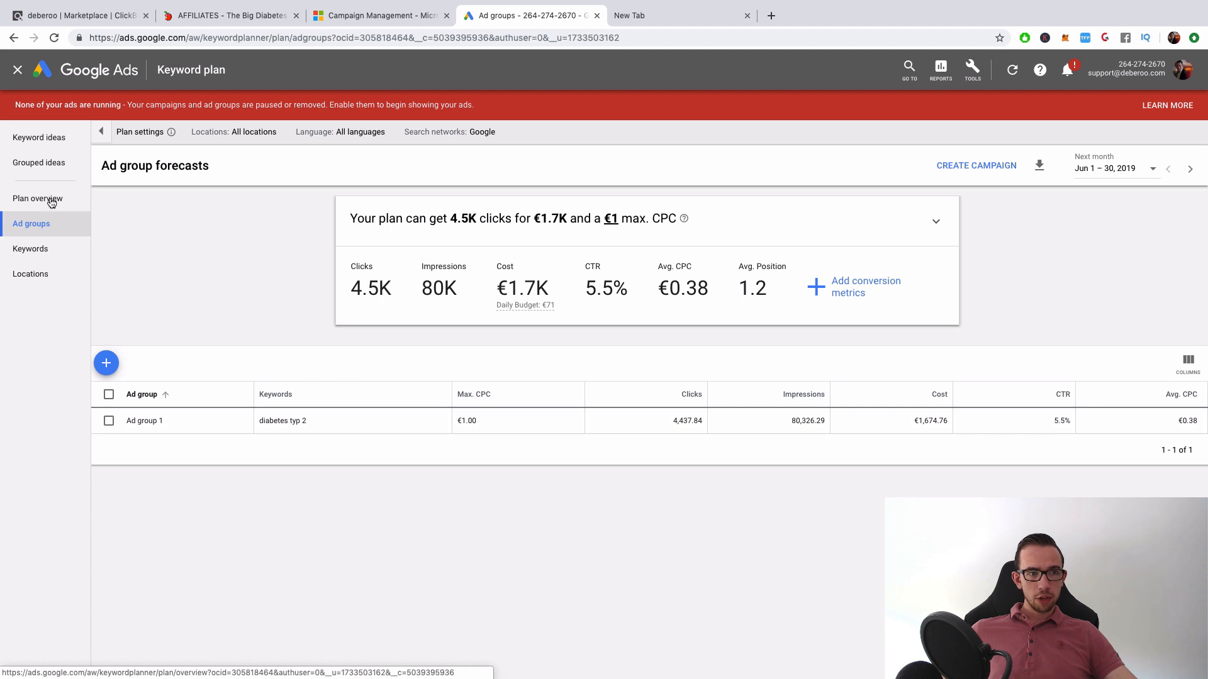
left_click(52, 201)
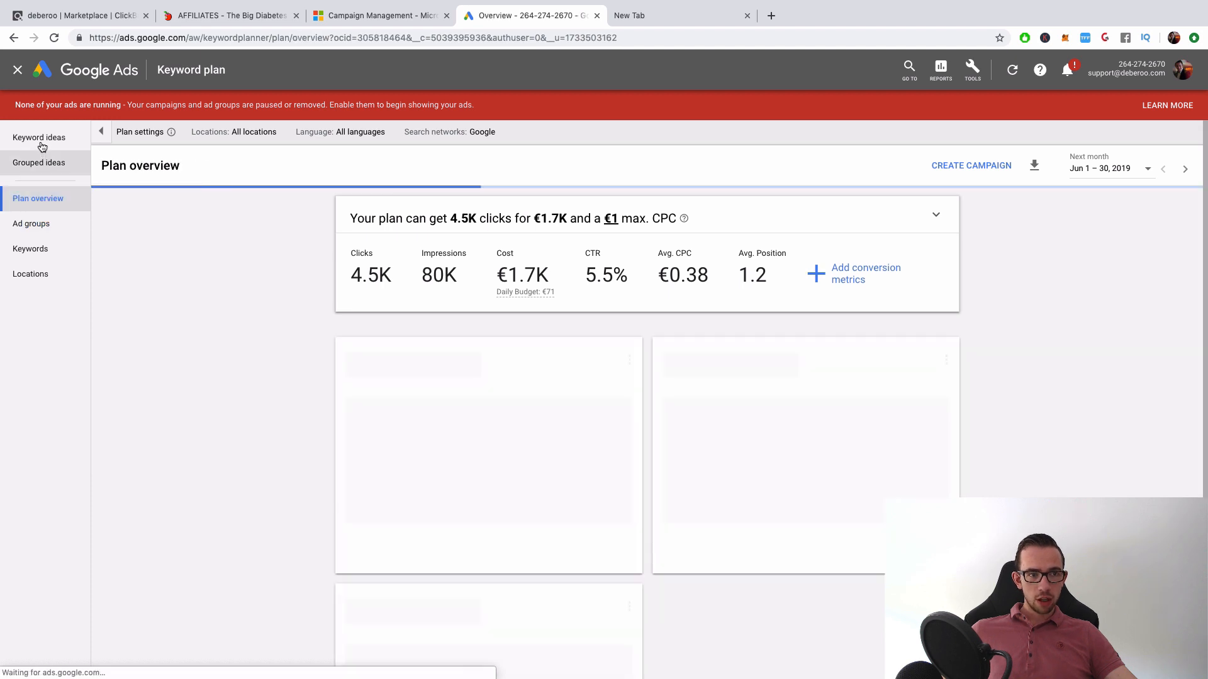
left_click(42, 143)
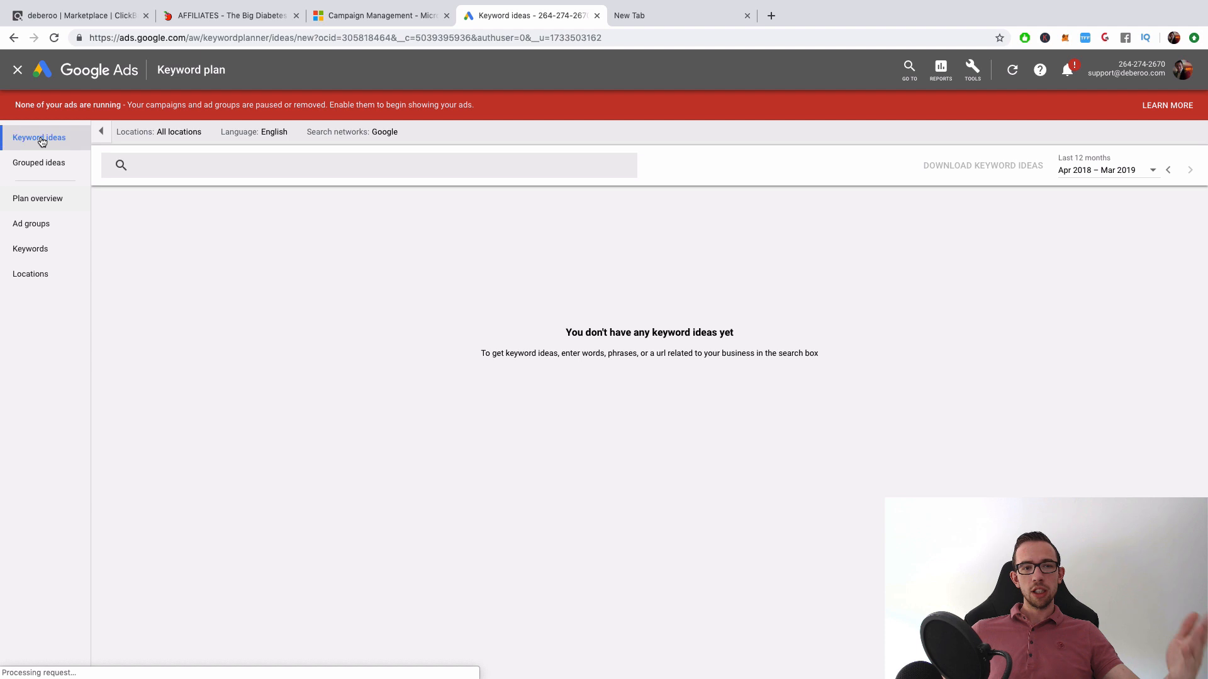
left_click(229, 171)
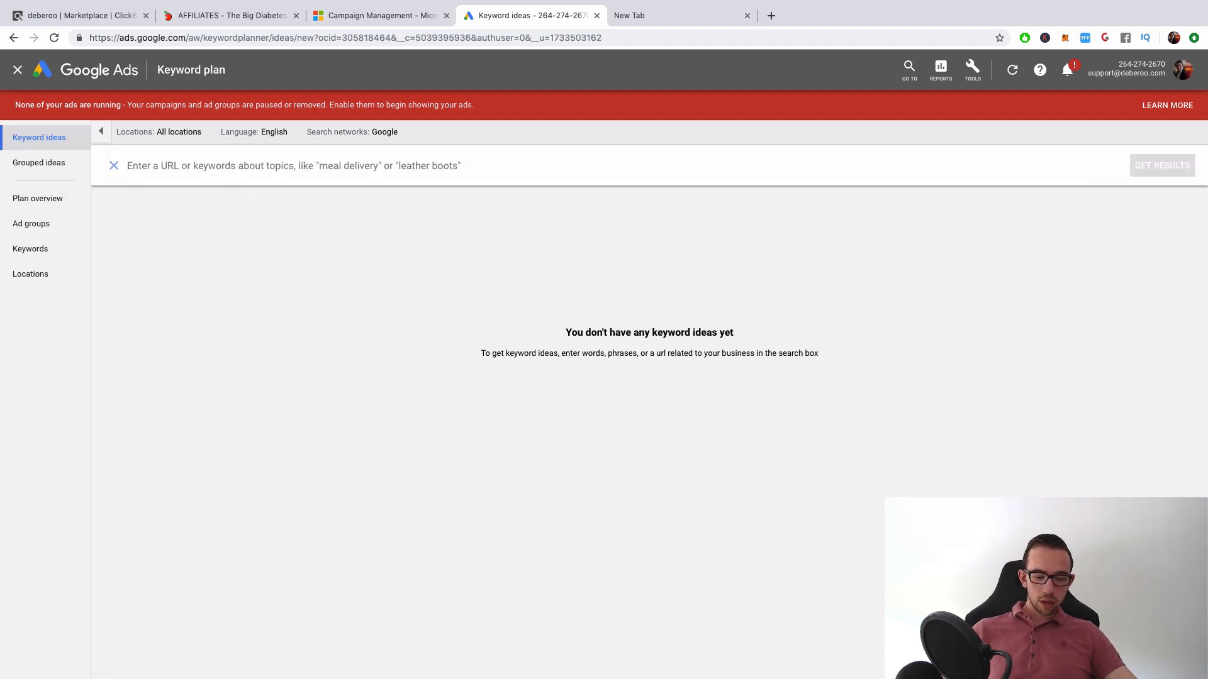
type("ty")
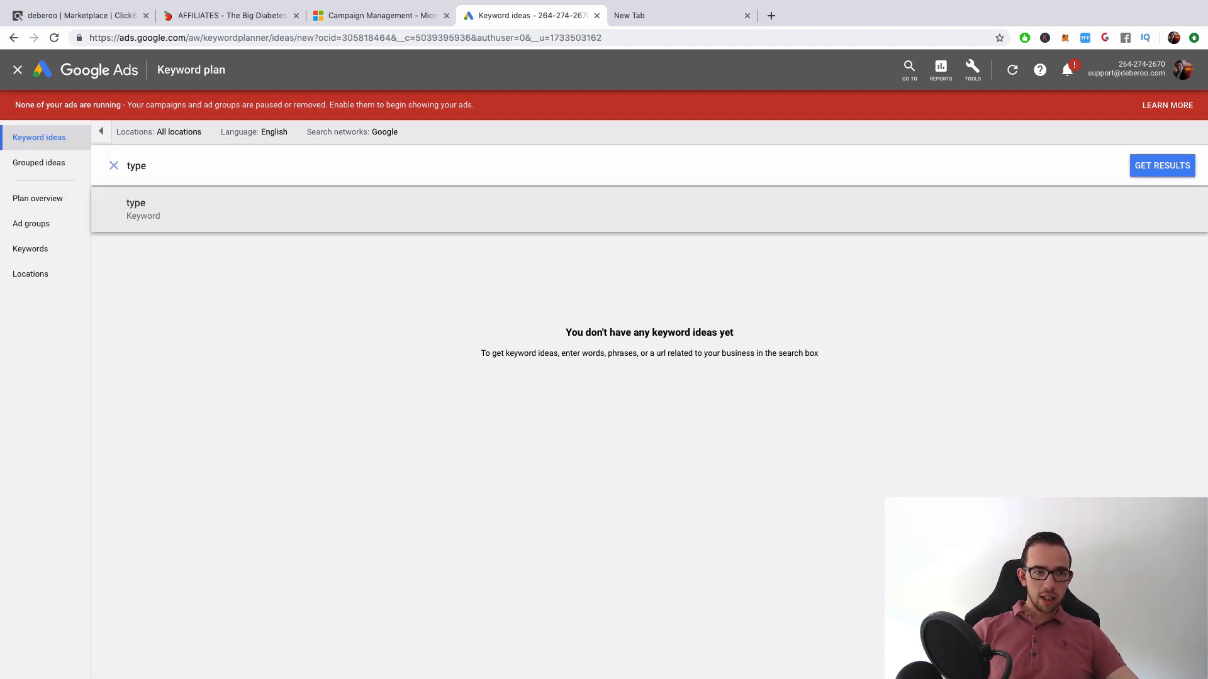
type("p 2 diabetes")
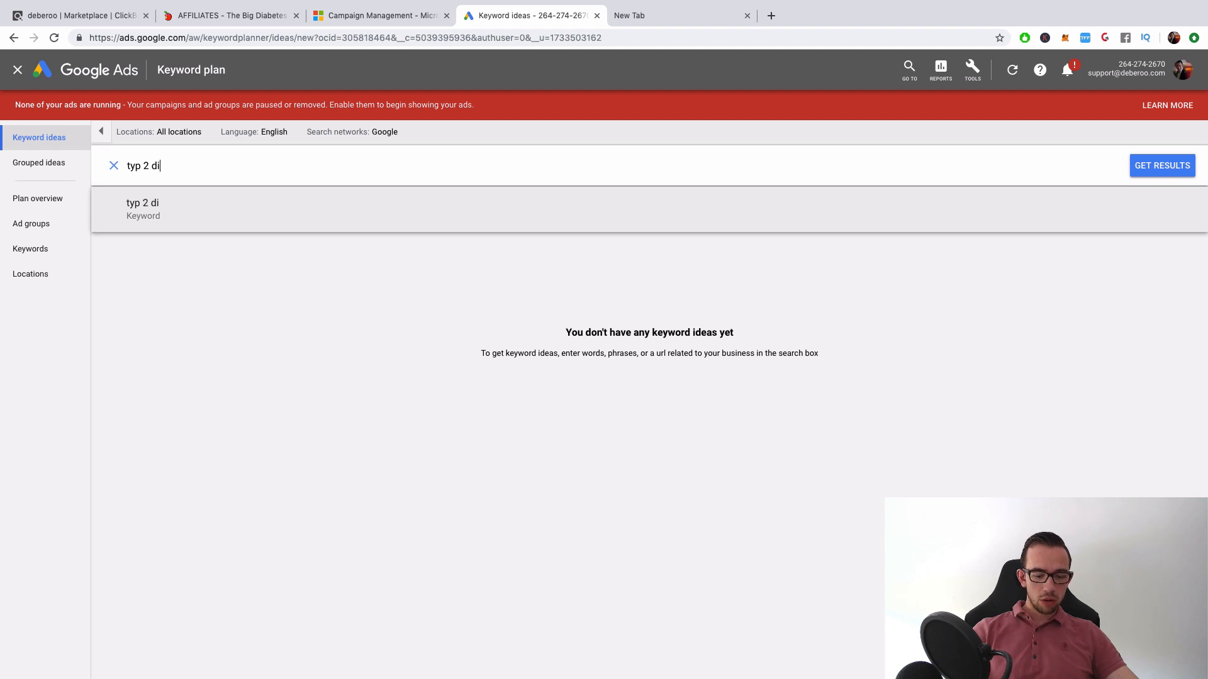
key("Return")
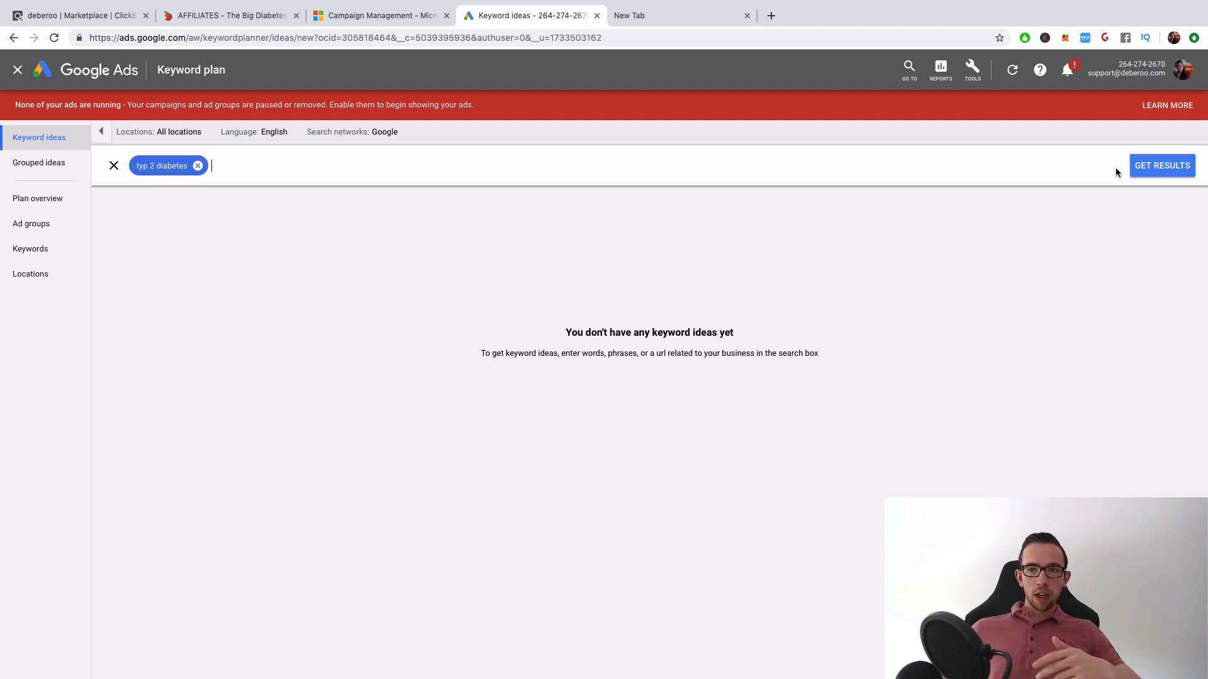
left_click(1161, 169)
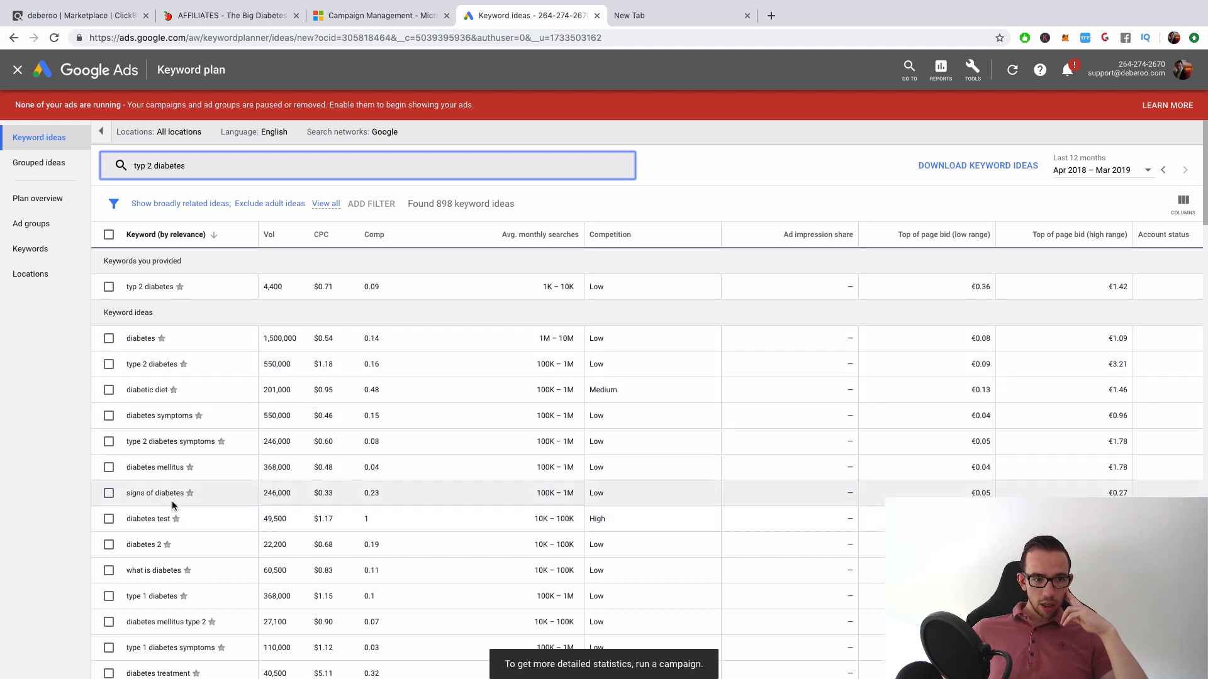
- Set the keyword ideas' date range to last month, Mar 2019, and look through the suggested diabetes keywords
scroll(172, 501, "down", 3)
scroll(327, 359, "up", 3)
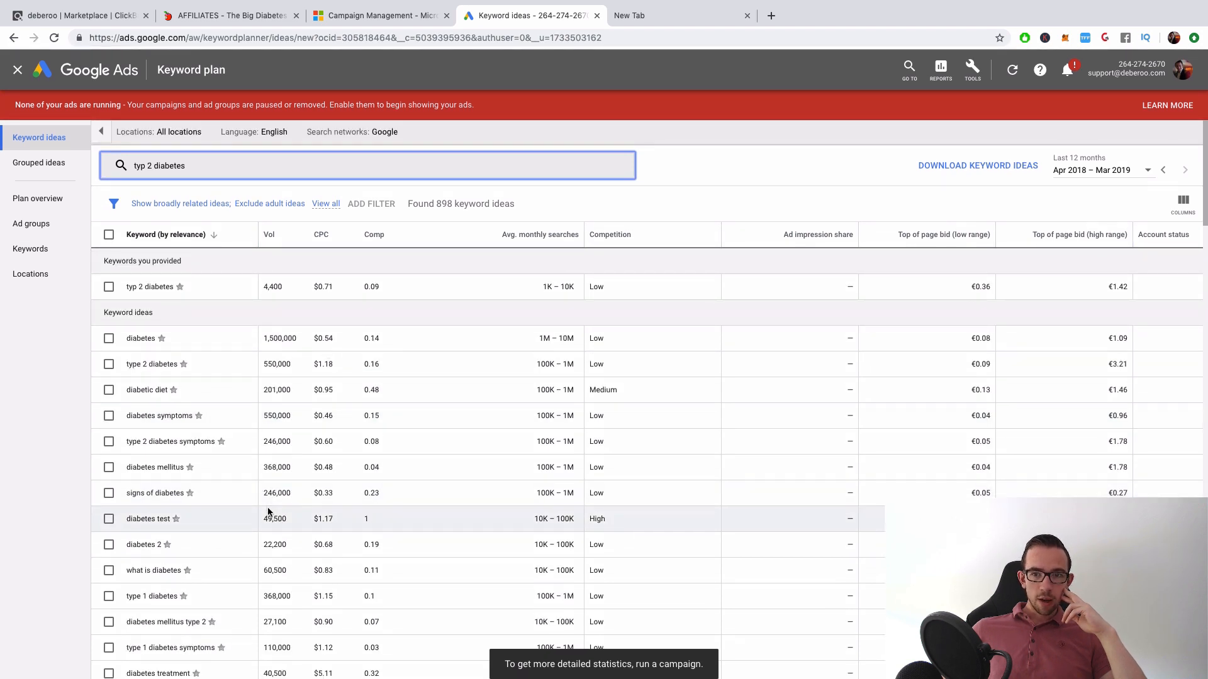
left_click(1116, 176)
left_click(969, 182)
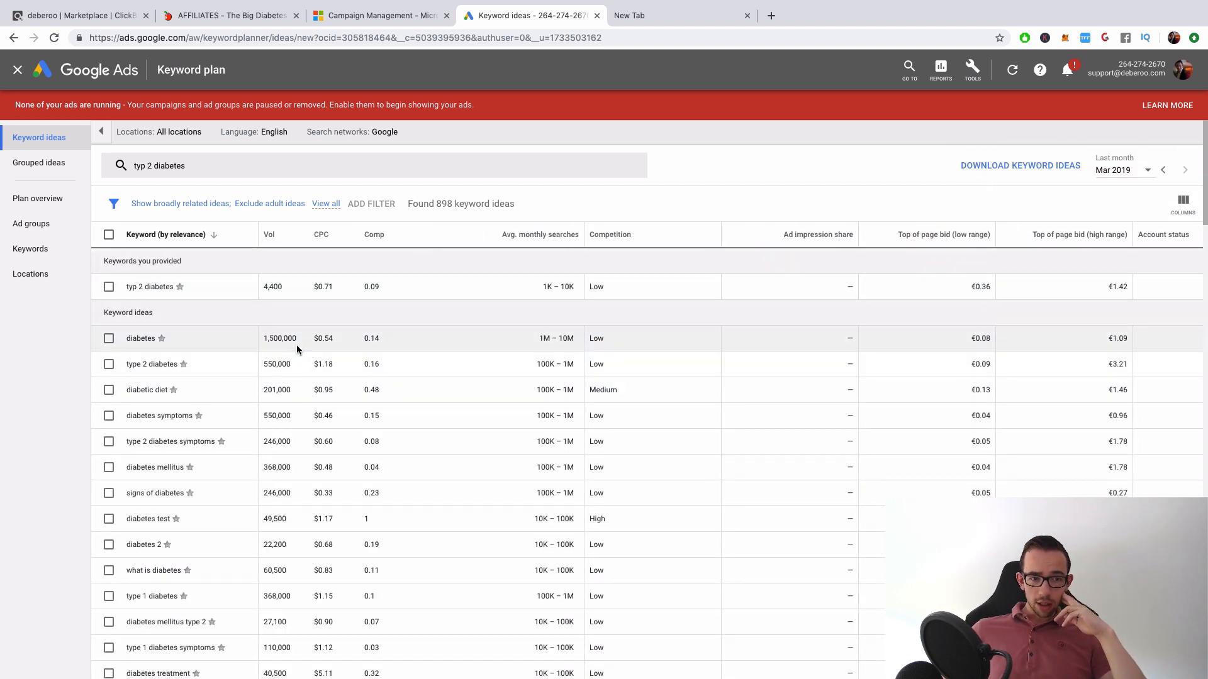
scroll(286, 507, "down", 3)
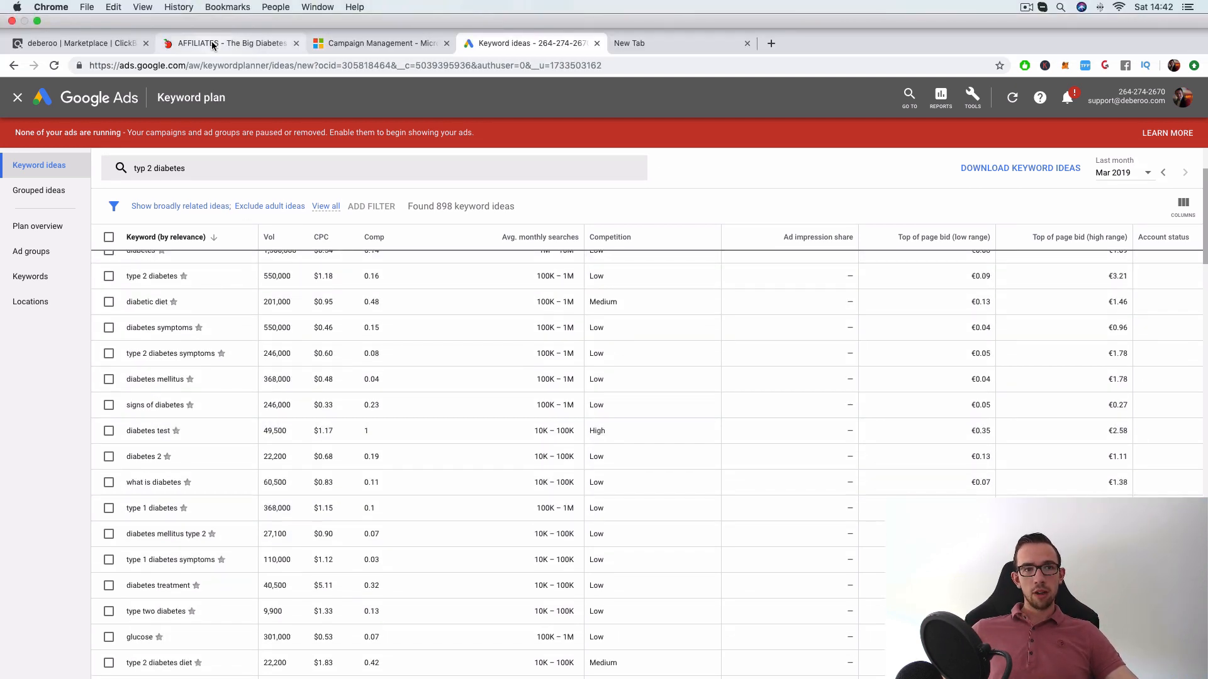
- Open Bing in the empty browser tab and search for "amsterdam"
left_click(211, 40)
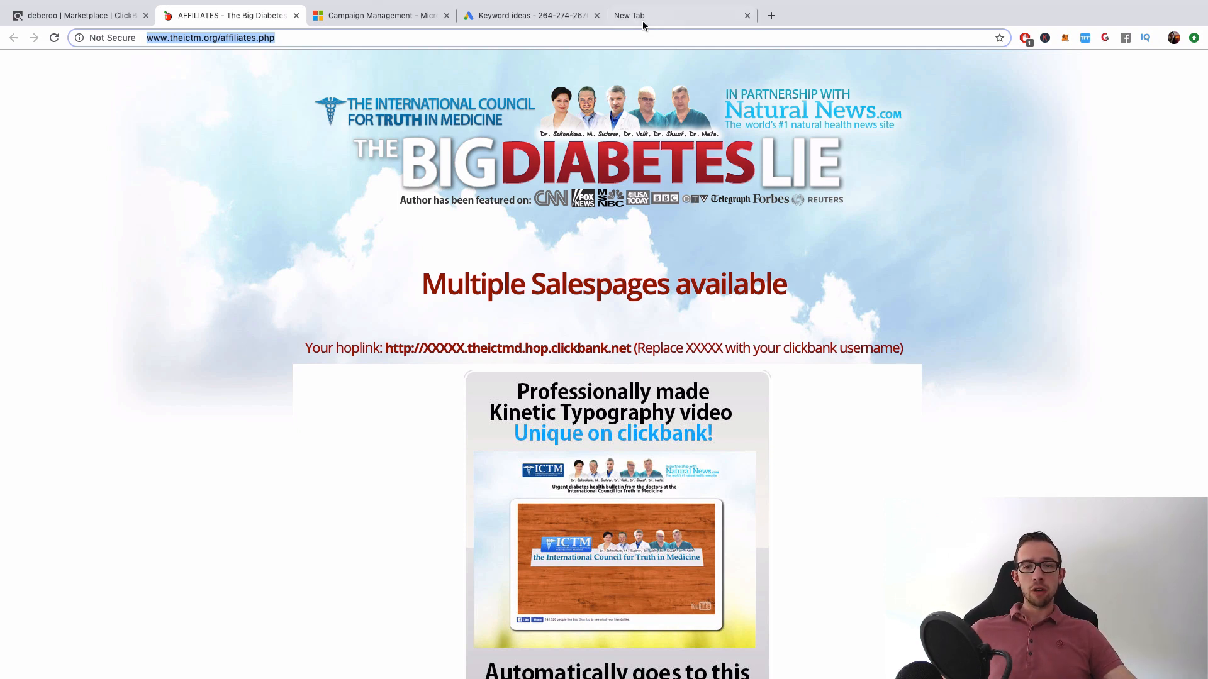
left_click(697, 19)
type("bi")
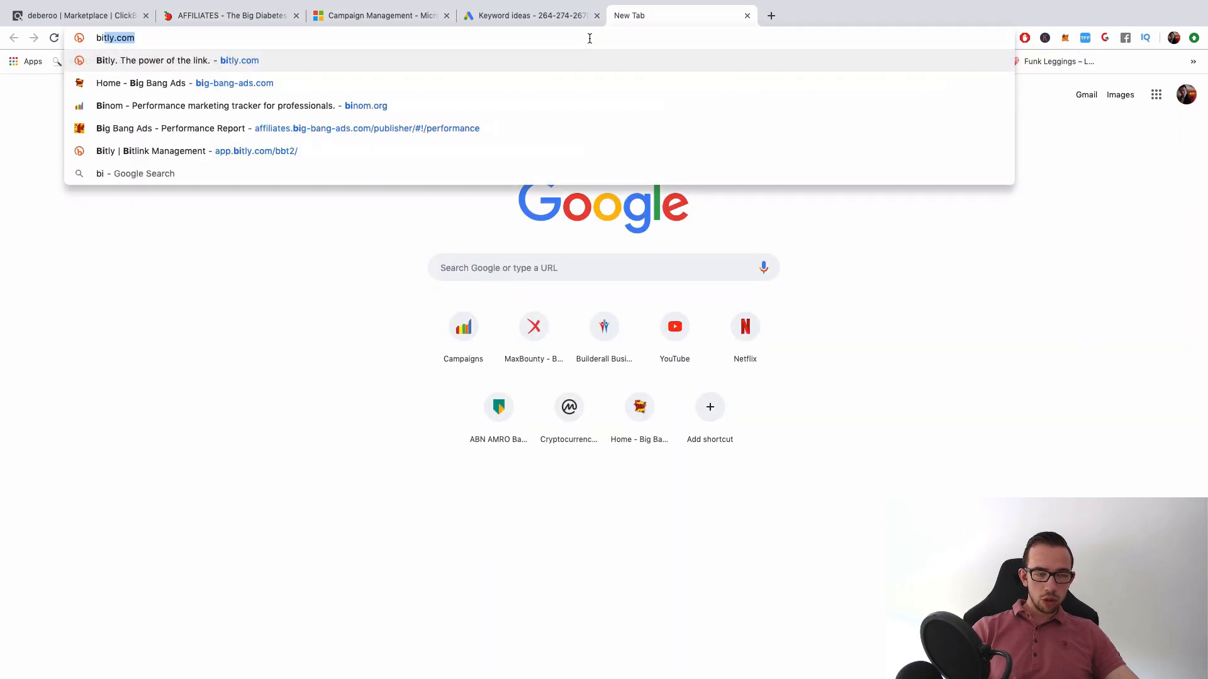
type("ng")
key("Return")
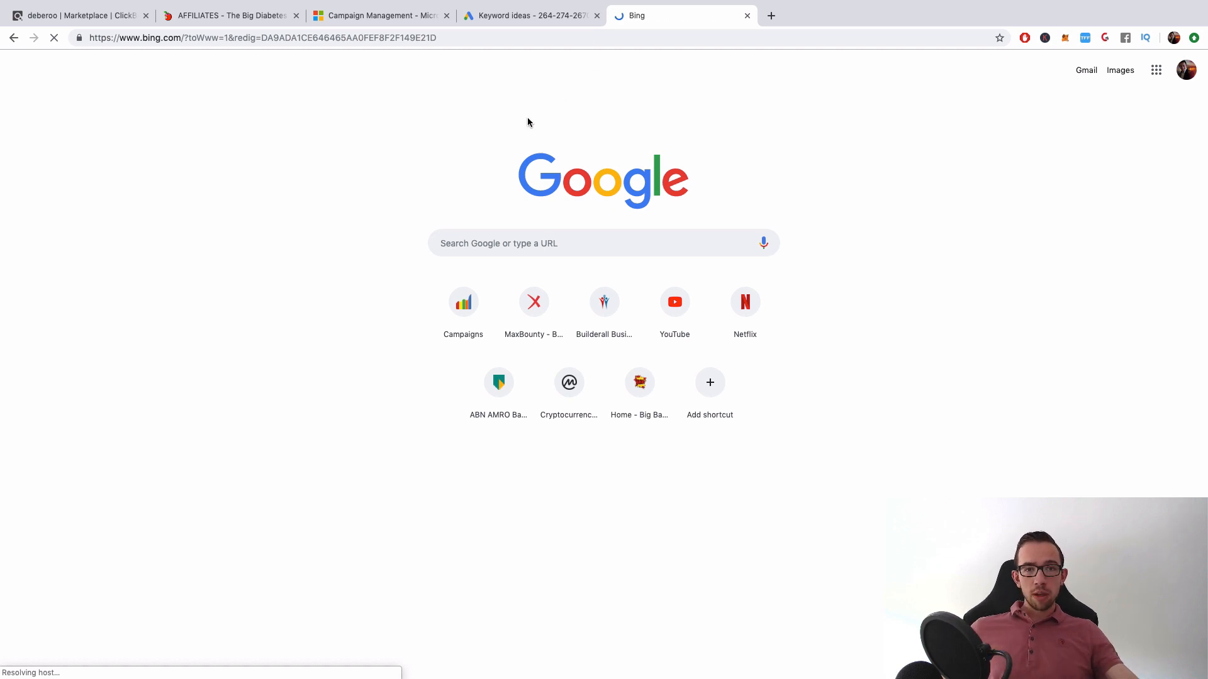
type("amsterdam")
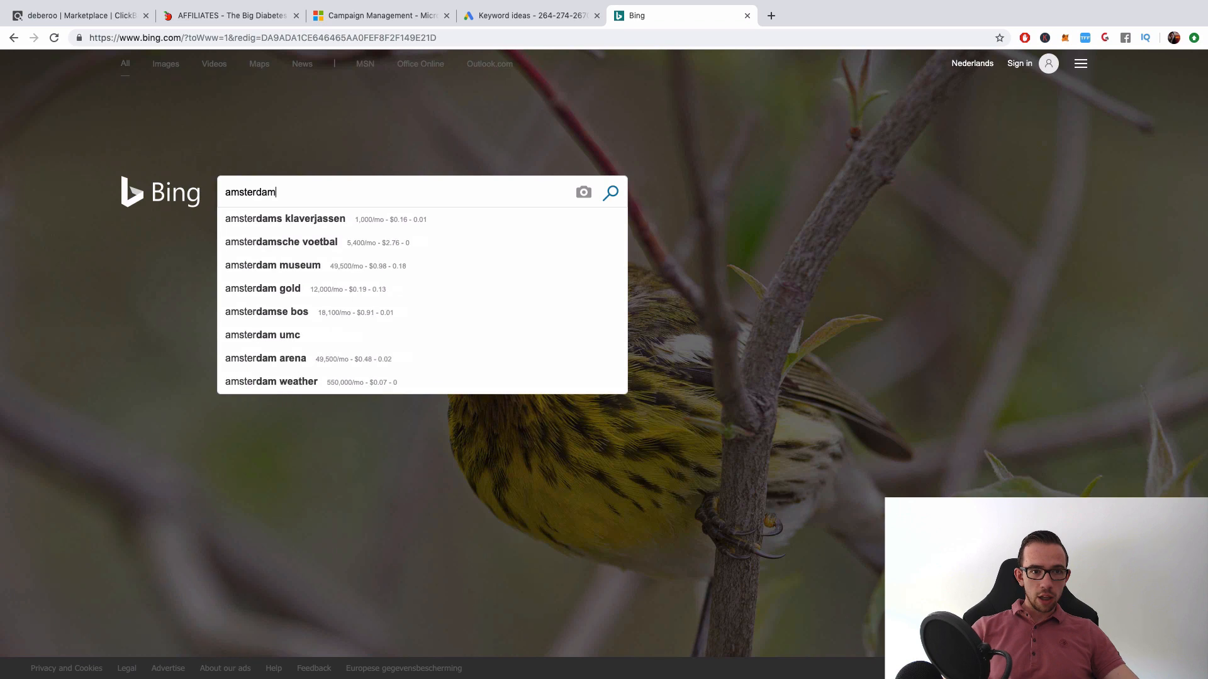
key("Return")
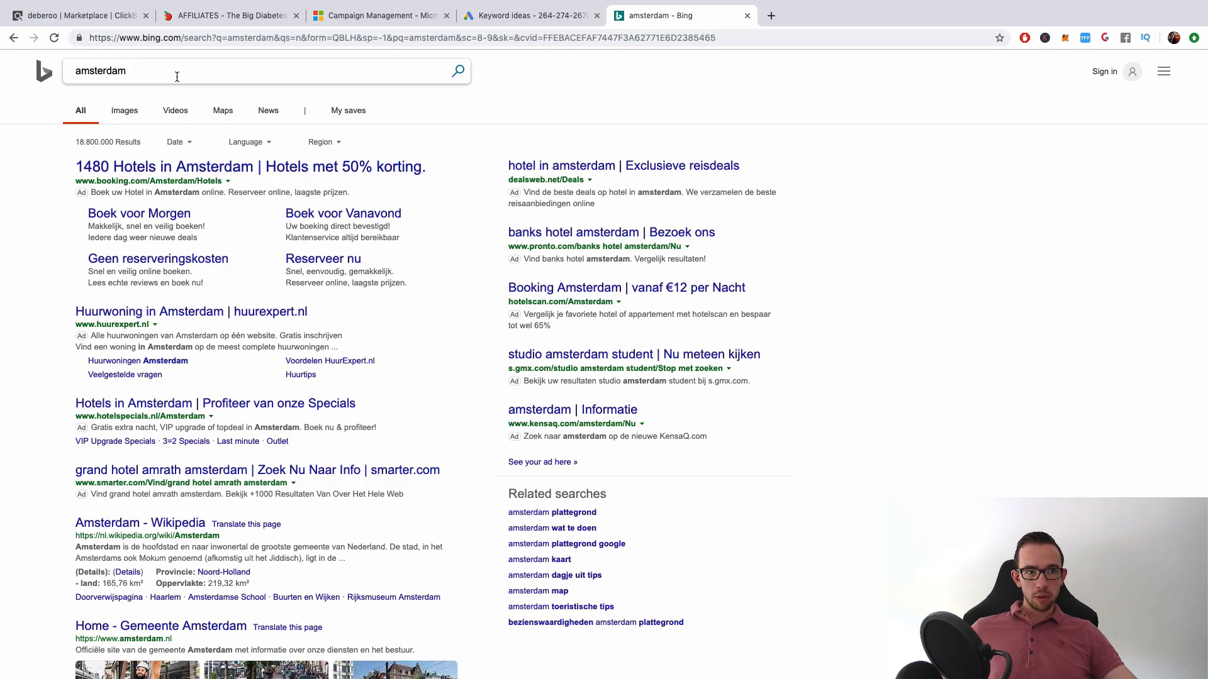
- Replace the Bing query with "diabetes" and run the search
left_click(177, 76)
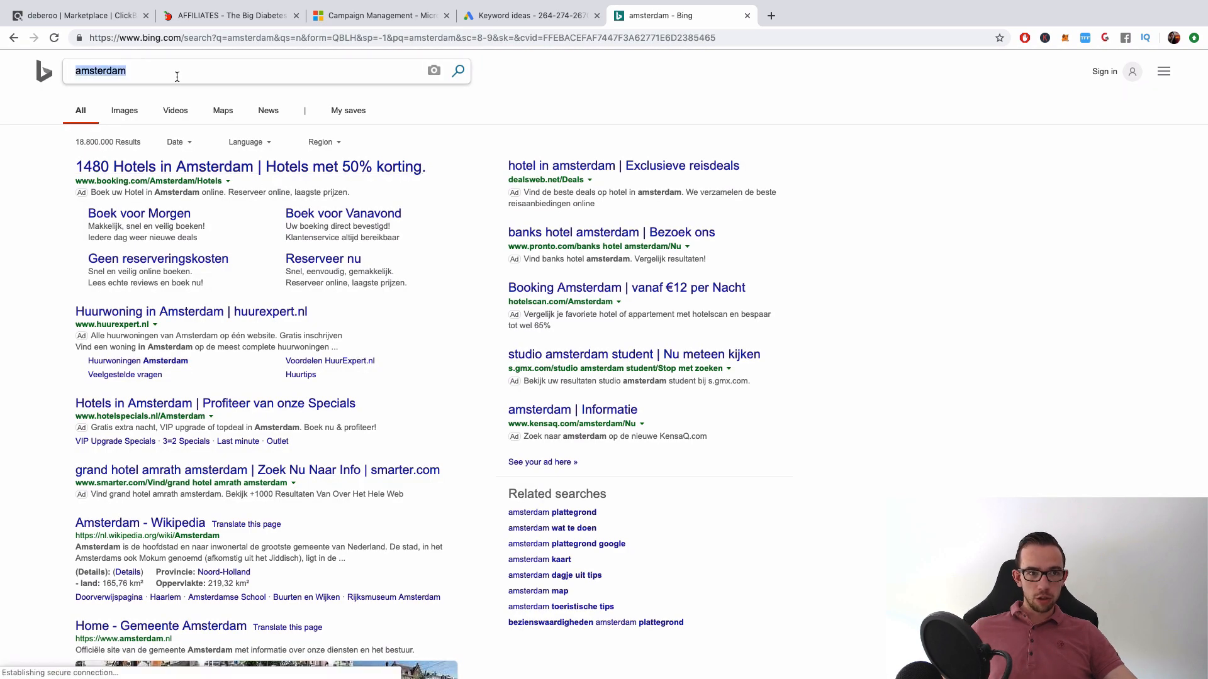
type("diabetes")
key("Return")
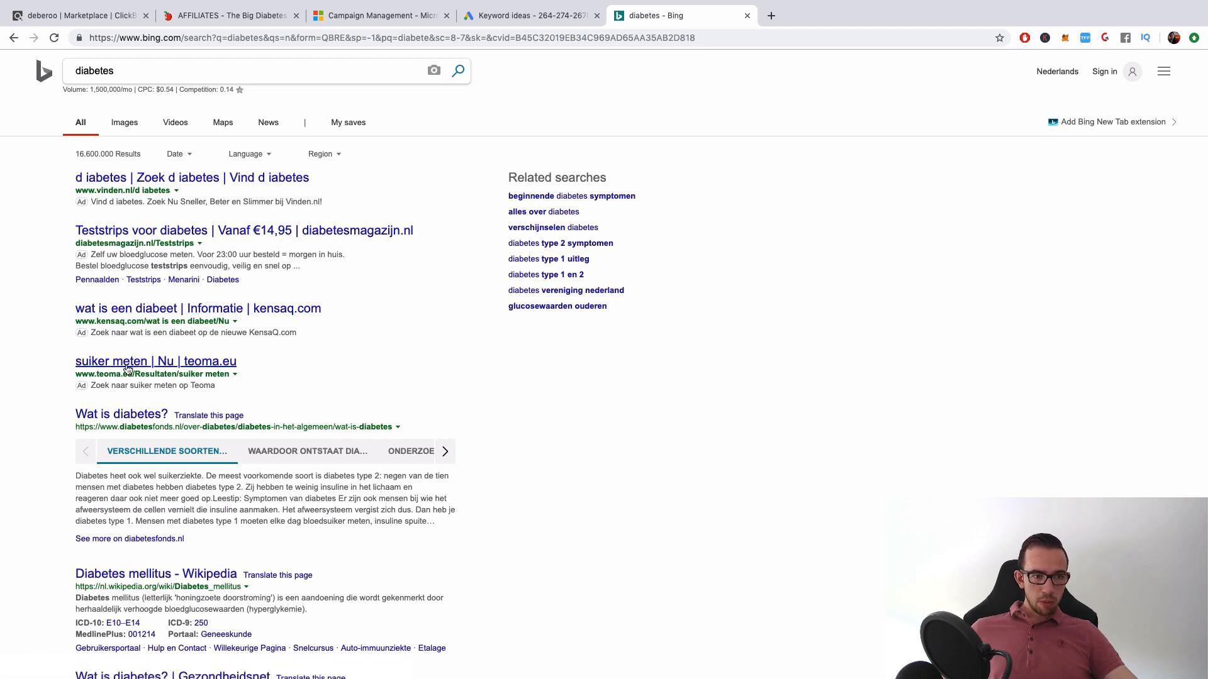
- Examine the ads throughout the Bing results for "diabetes" and the keyword's monthly volume and CPC
scroll(81, 364, "down", 1)
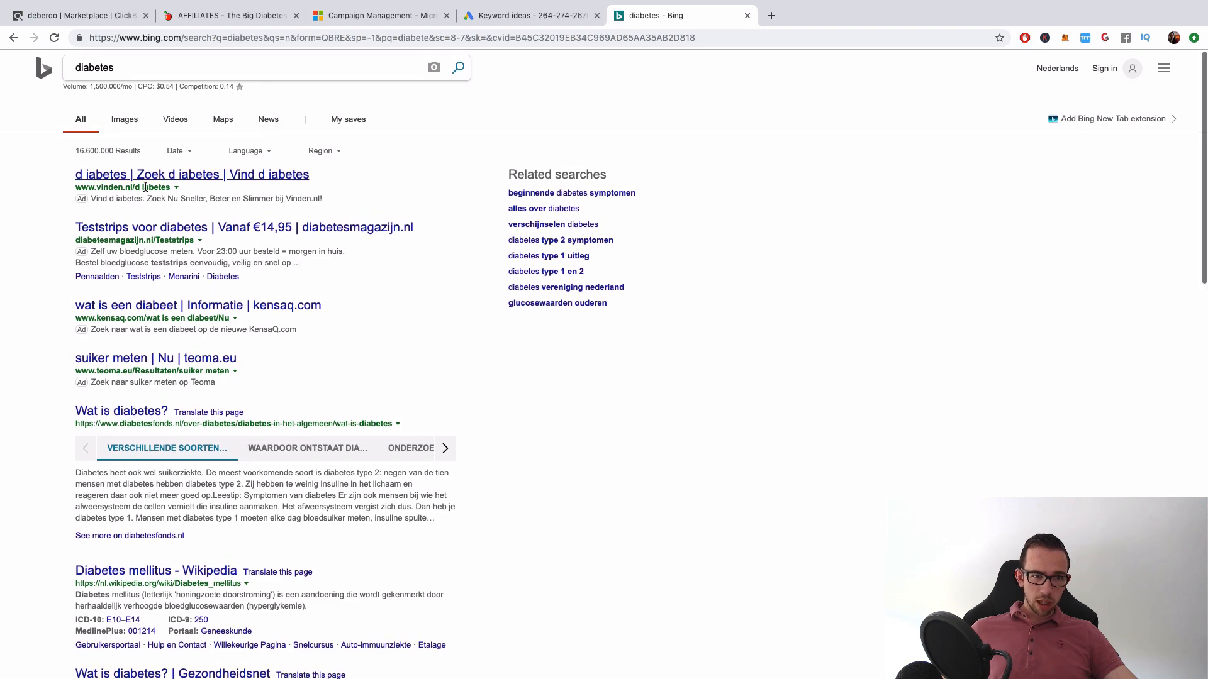
scroll(146, 187, "up", 1)
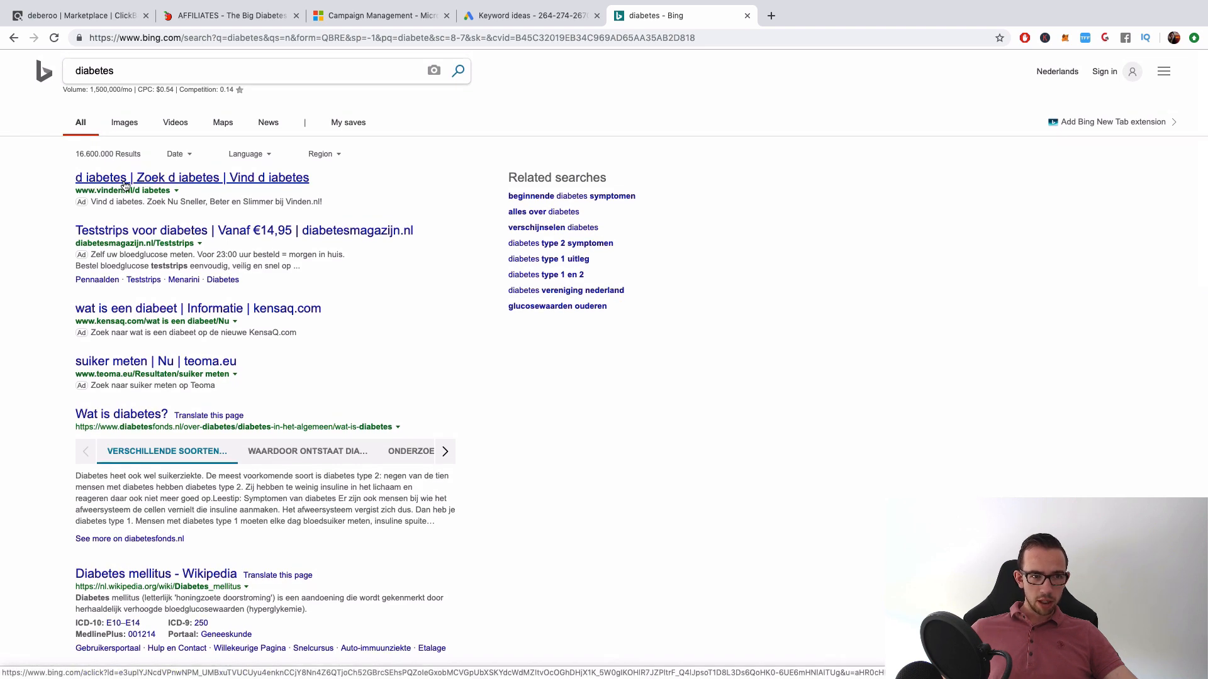
scroll(352, 324, "down", 3)
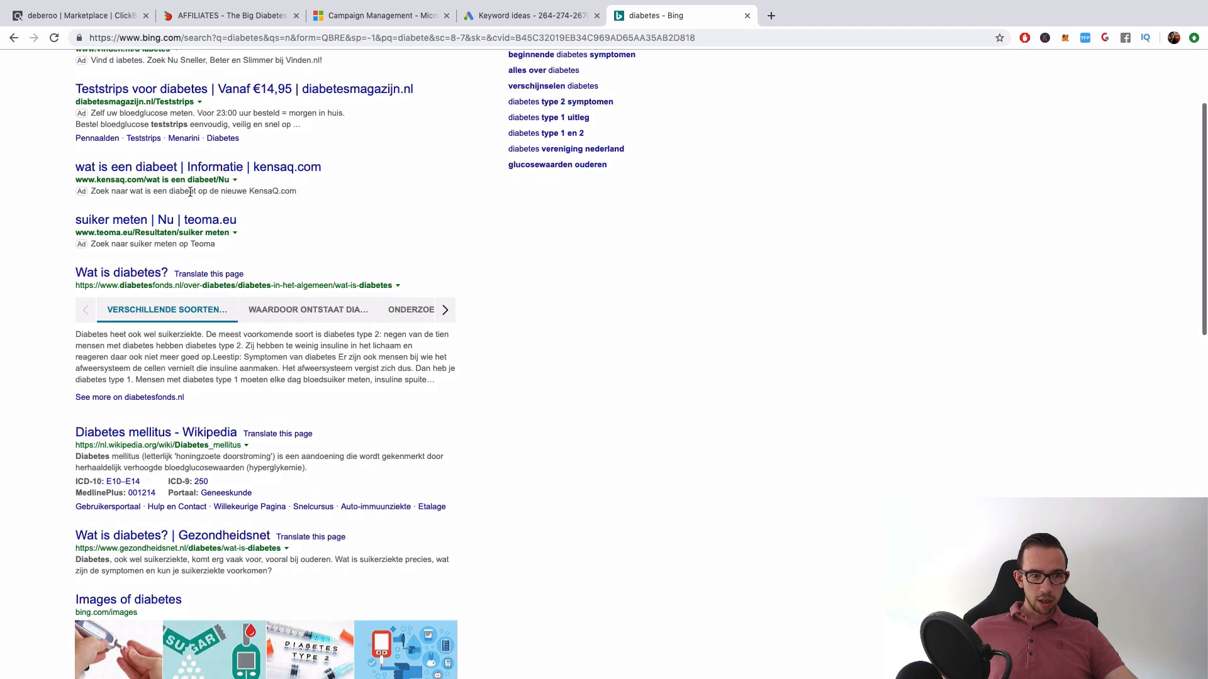
scroll(224, 329, "up", 3)
scroll(225, 328, "down", 15)
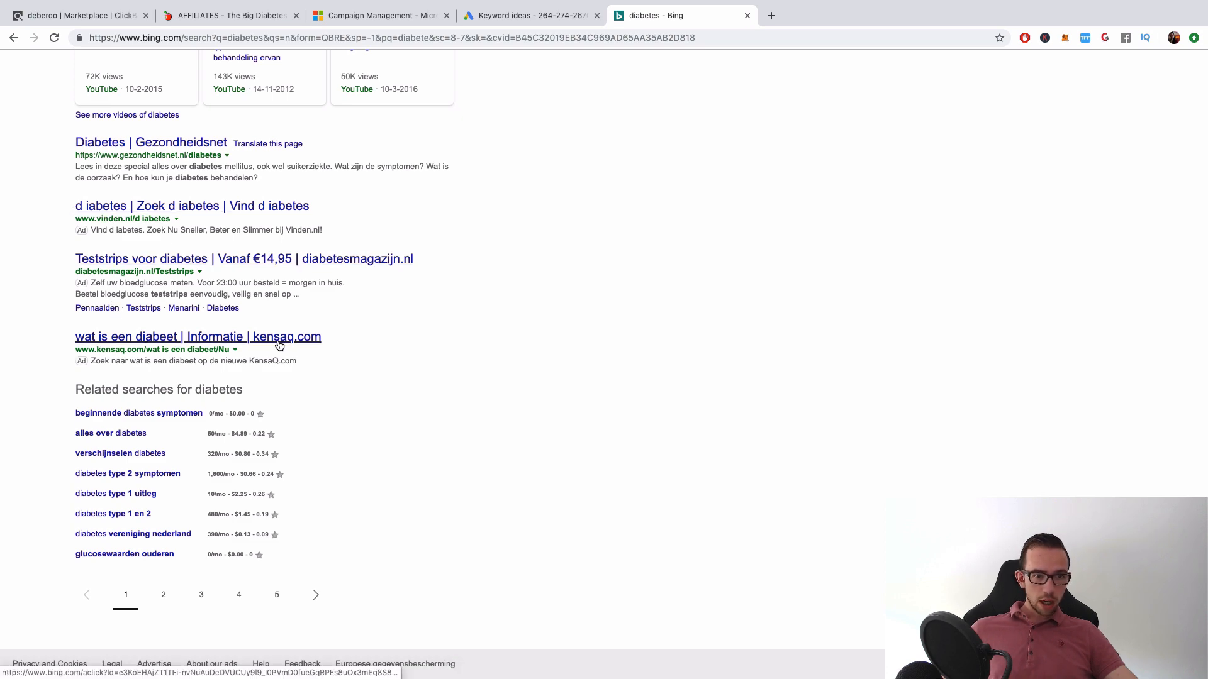
scroll(281, 345, "up", 20)
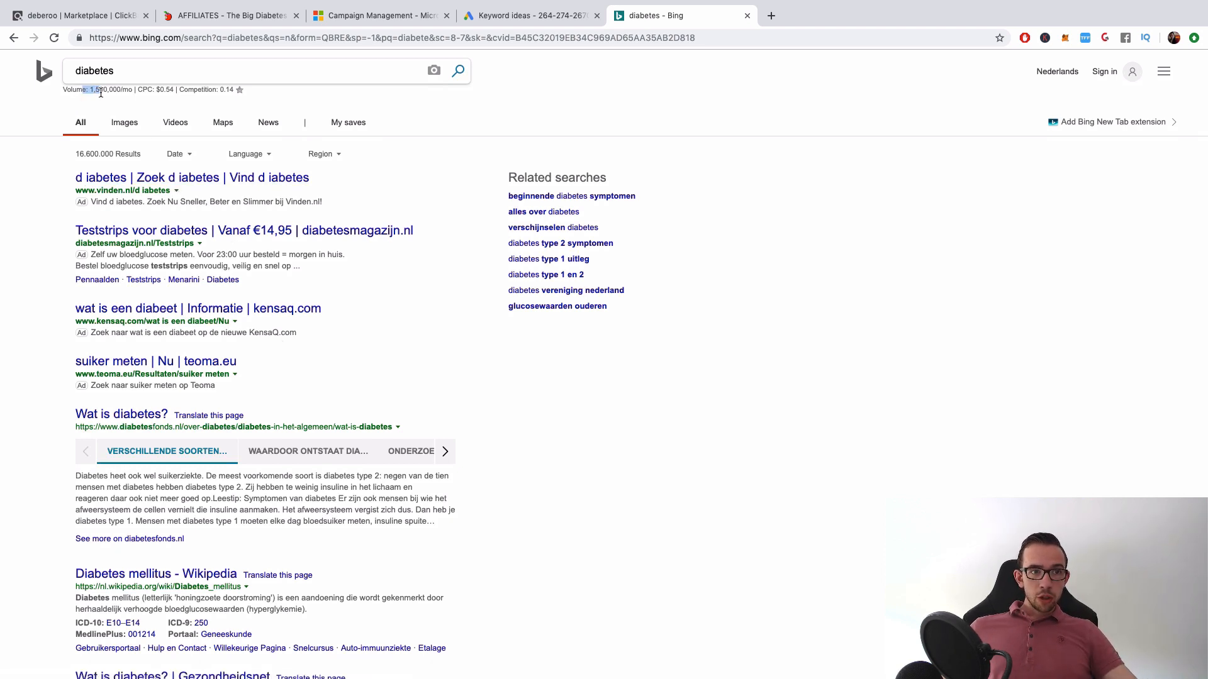
left_click_drag(117, 92, 156, 98)
left_click(155, 98)
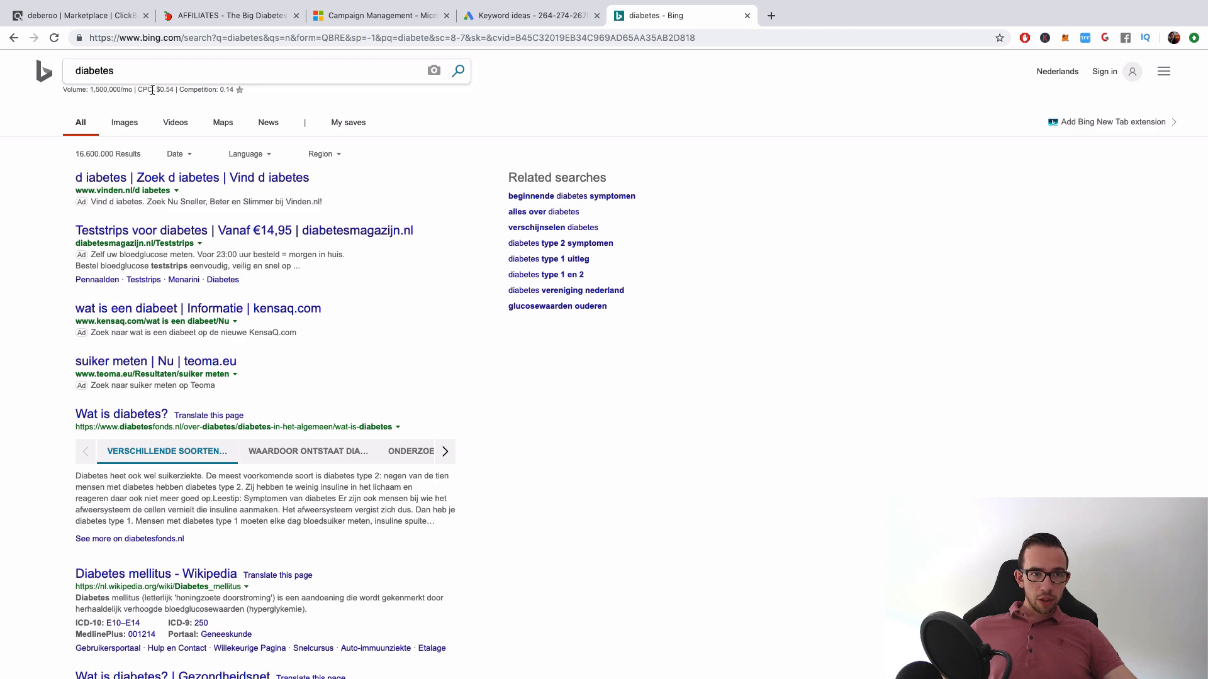
- Check the high-range top-of-page bid for "diabetes" in Google Keyword Planner and return to the Bing results
left_click(520, 15)
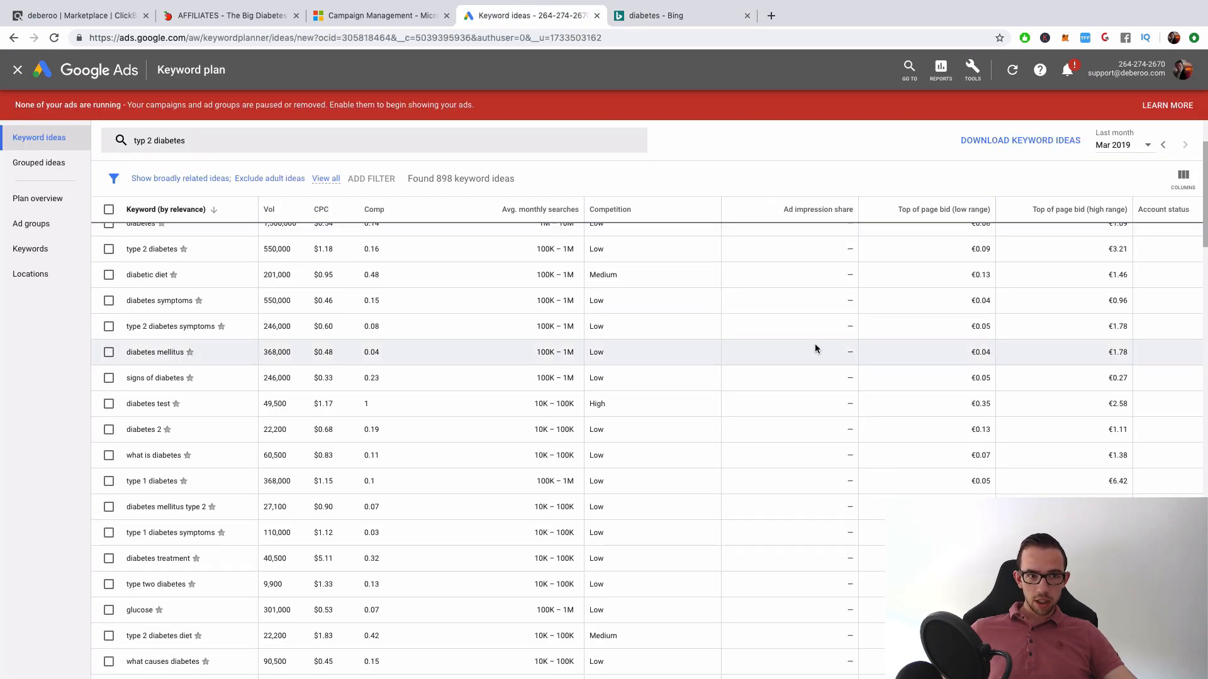
scroll(814, 345, "up", 3)
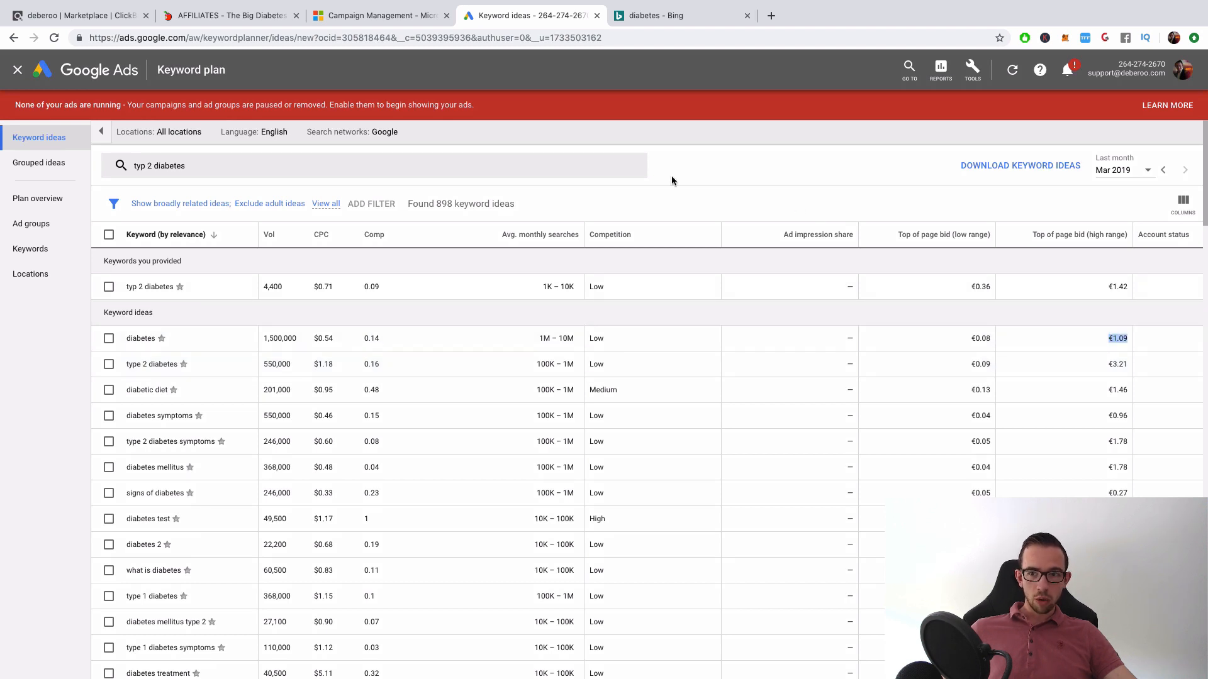
left_click(655, 19)
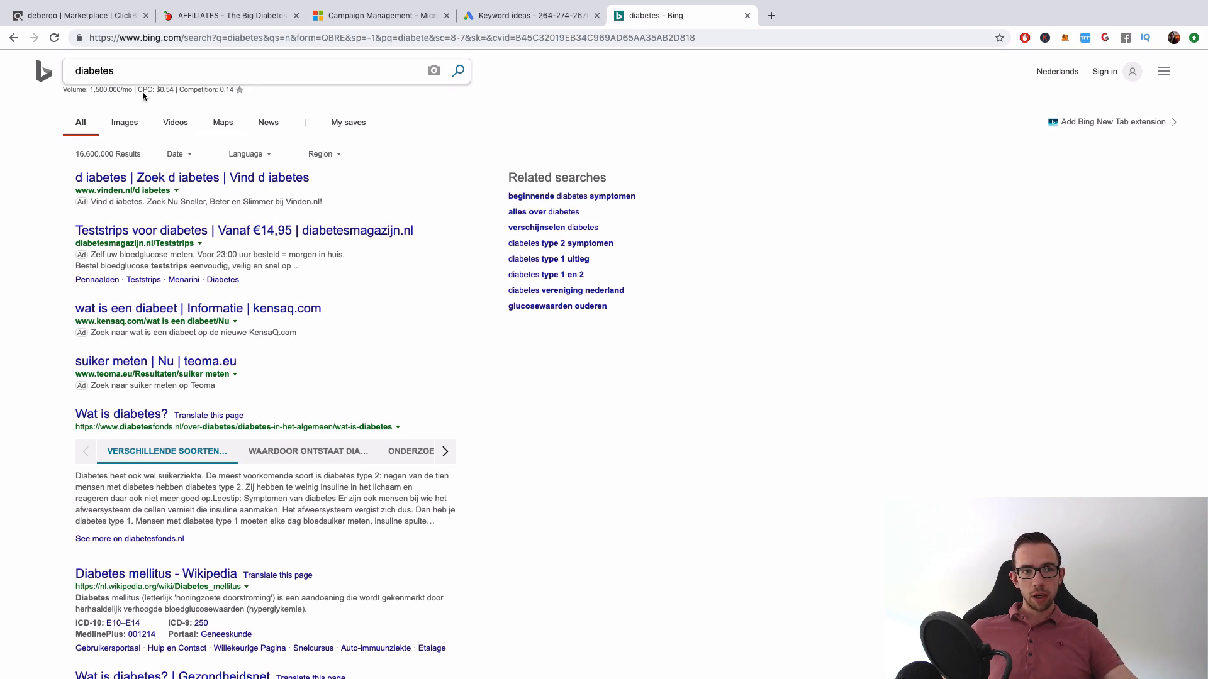
- Search Bing for the suggested query "diabetes type 2" and review the competing ads
left_click(139, 74)
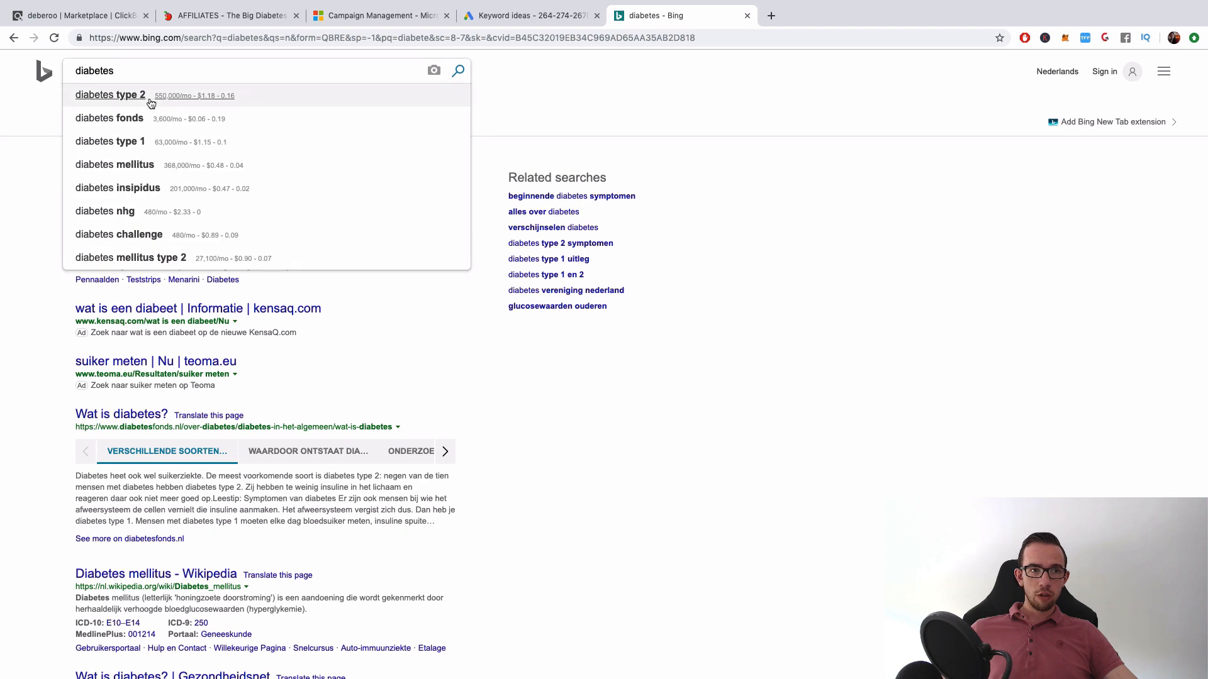
left_click(149, 97)
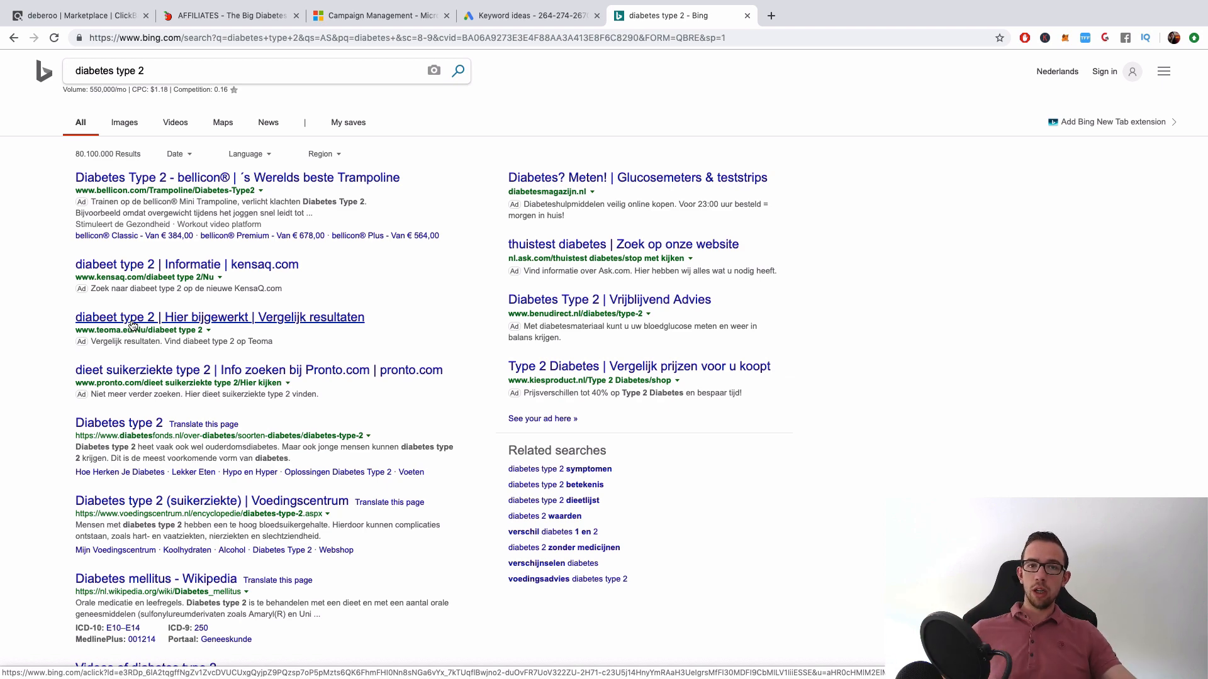
left_click(244, 70)
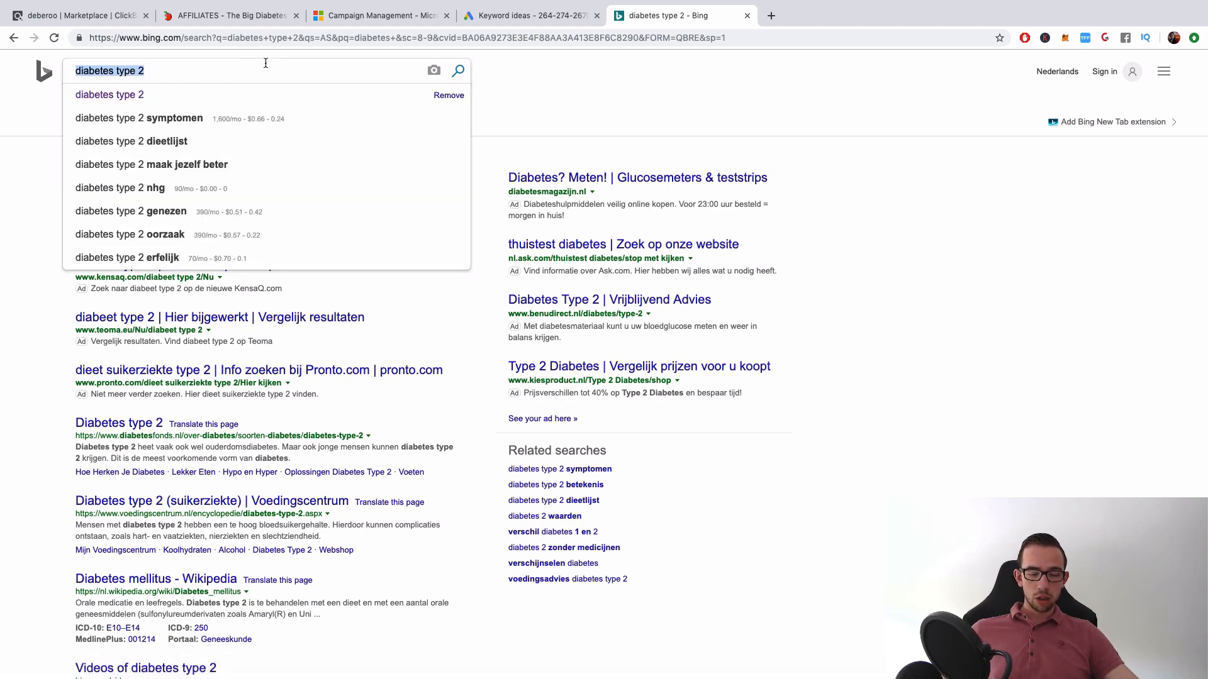
- Switch to Microsoft Advertising and start a new campaign with the goal "Visits to my website"
left_click(510, 18)
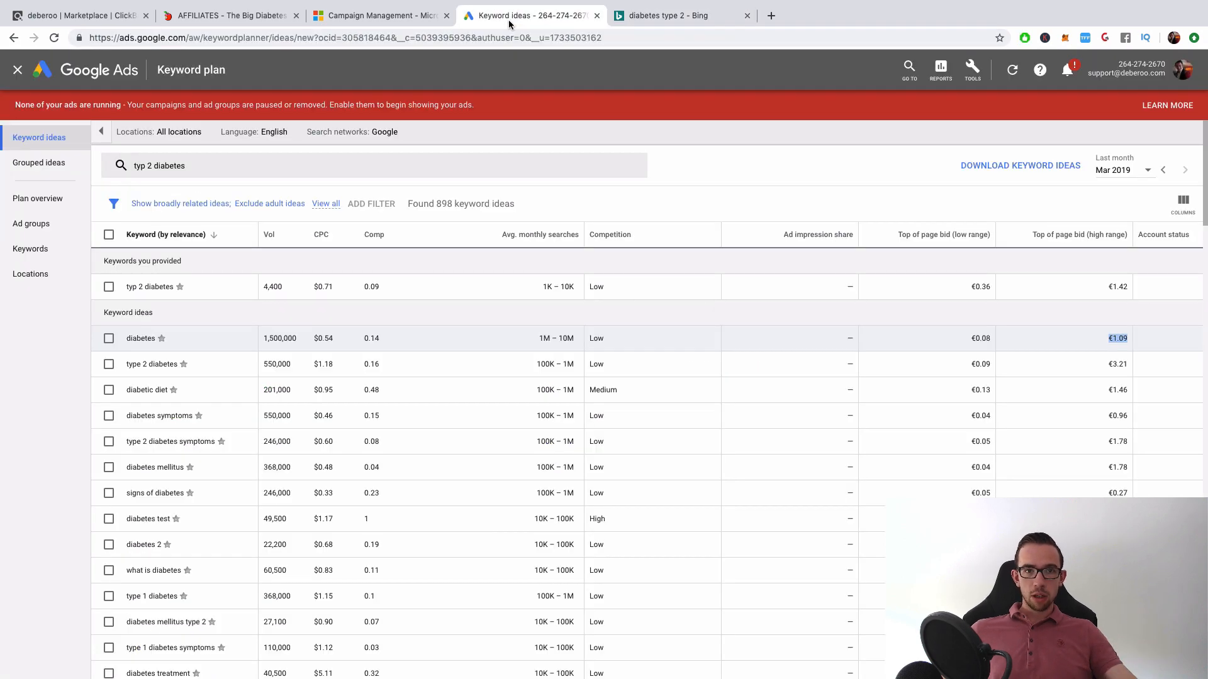
left_click(382, 17)
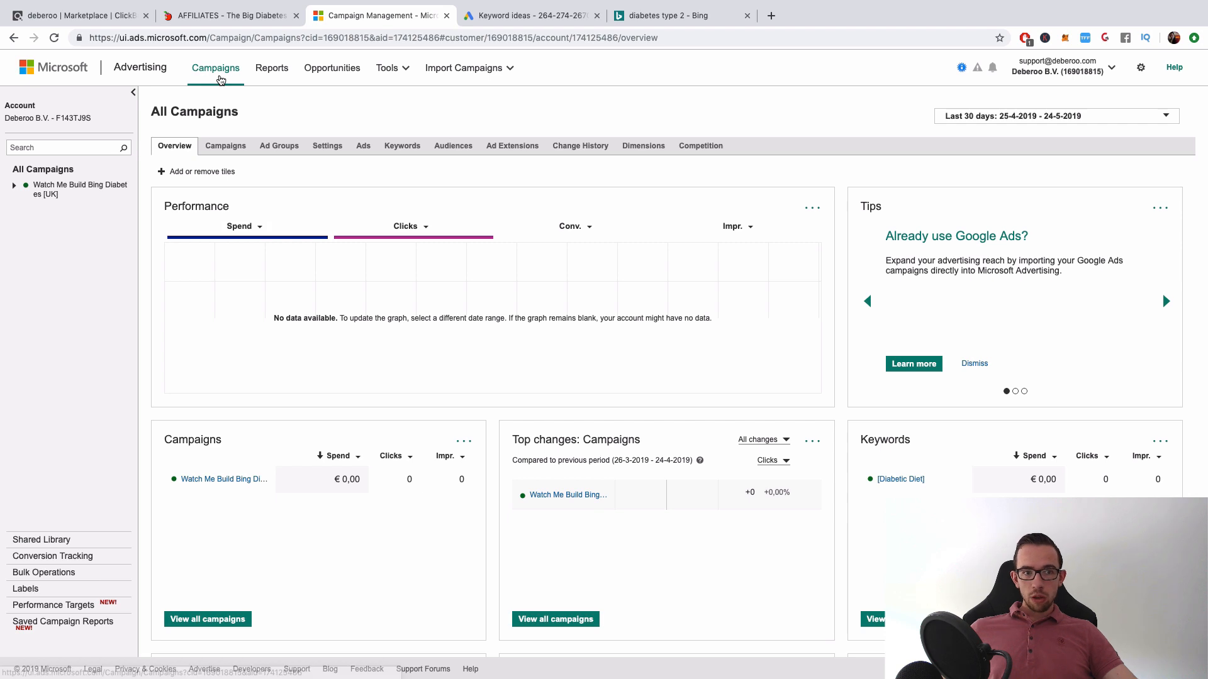
left_click(225, 147)
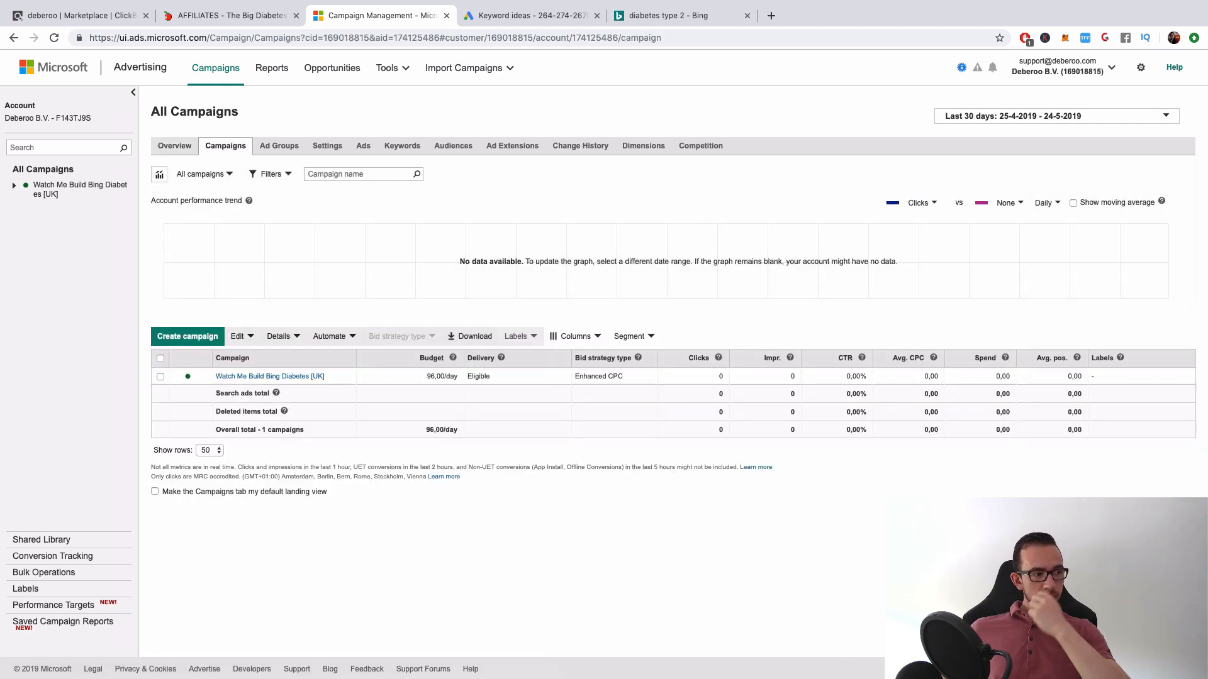
left_click(187, 336)
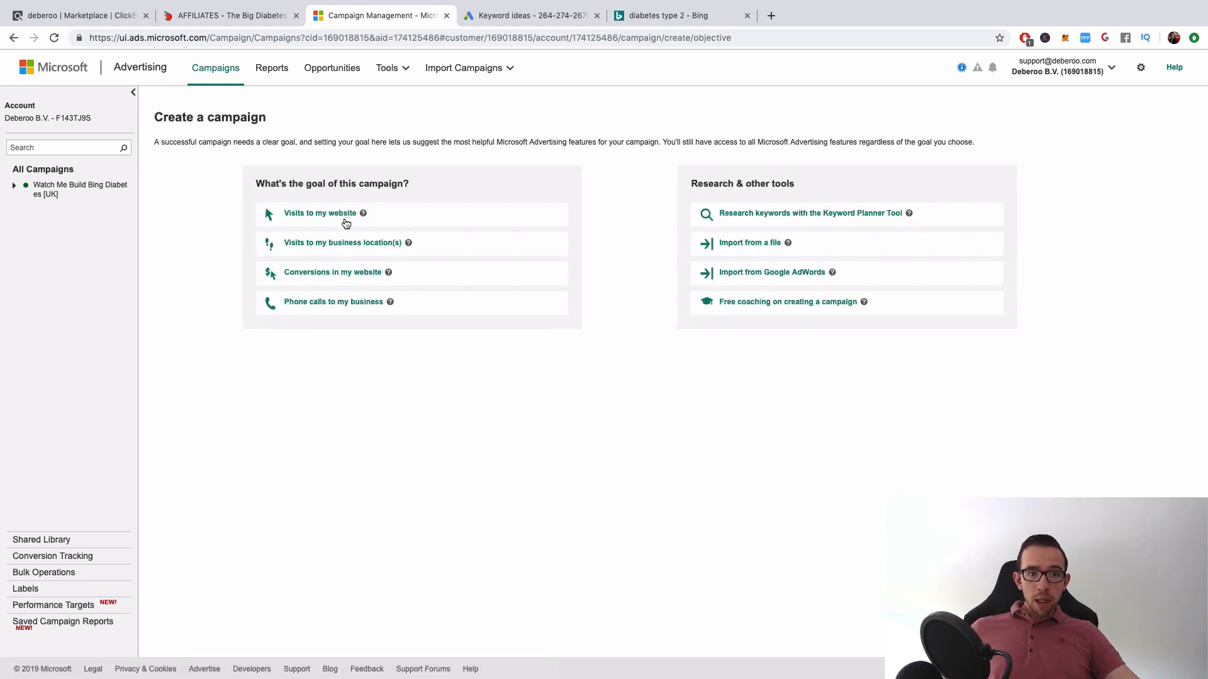
left_click(323, 214)
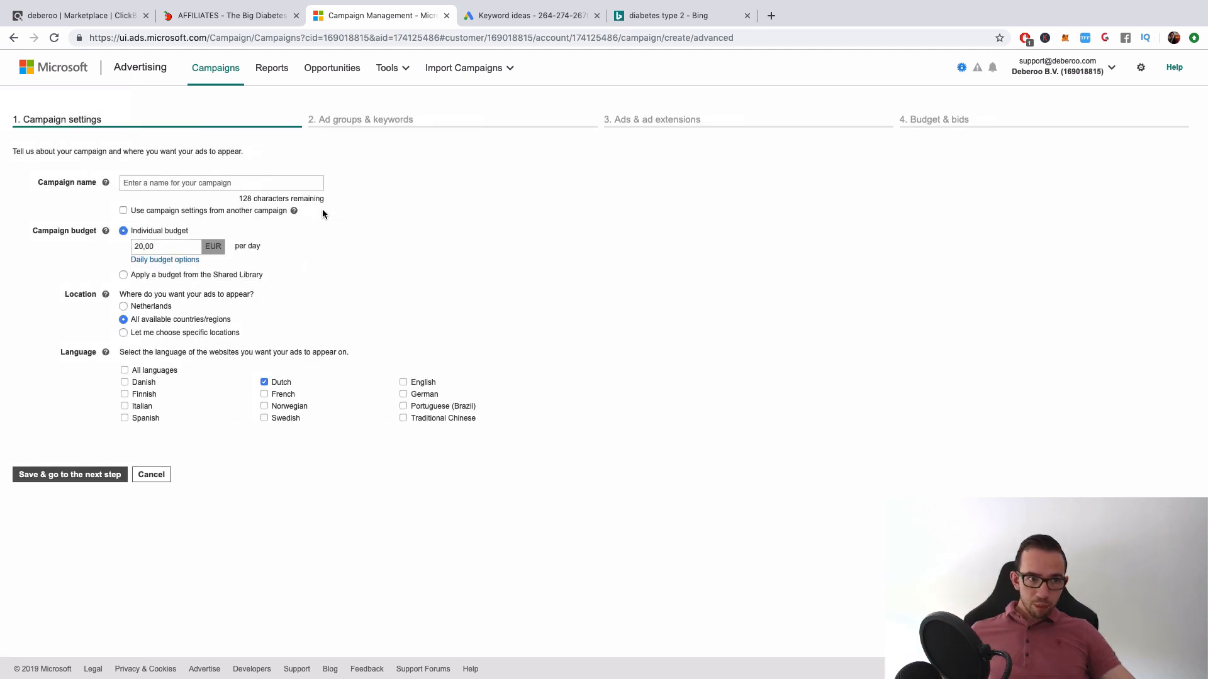
- Name the campaign "Bid Diabetes Lie Direct Link"
left_click(304, 183)
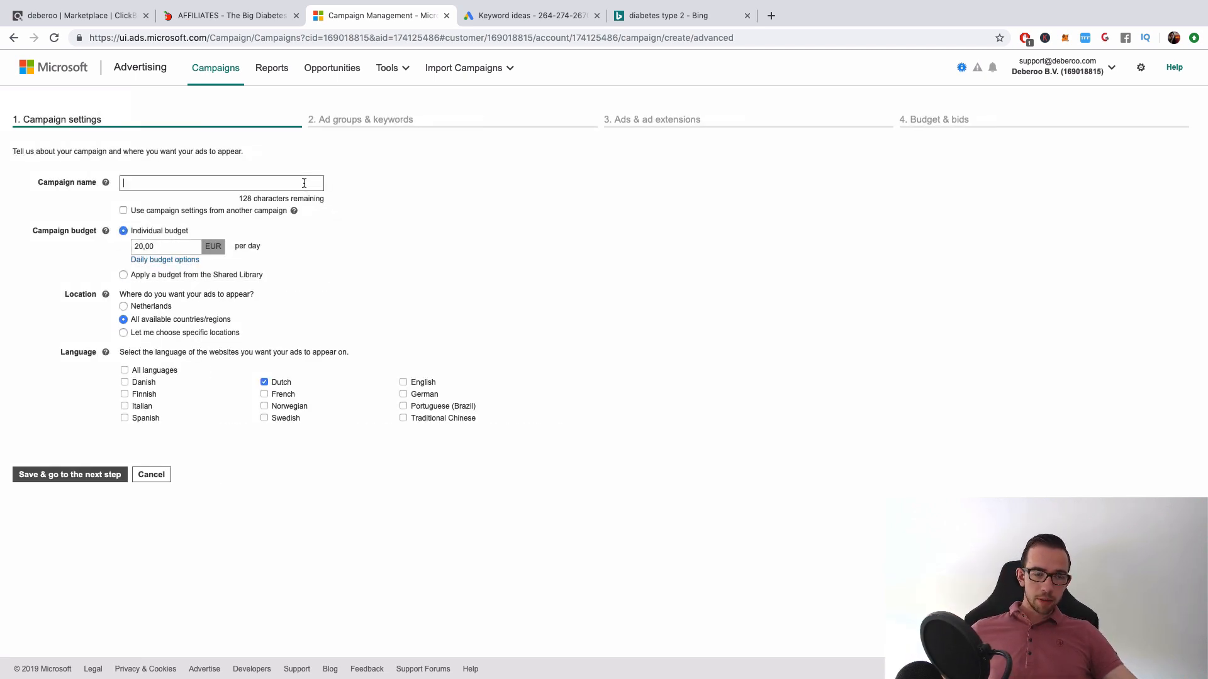
type("Bid Diabet")
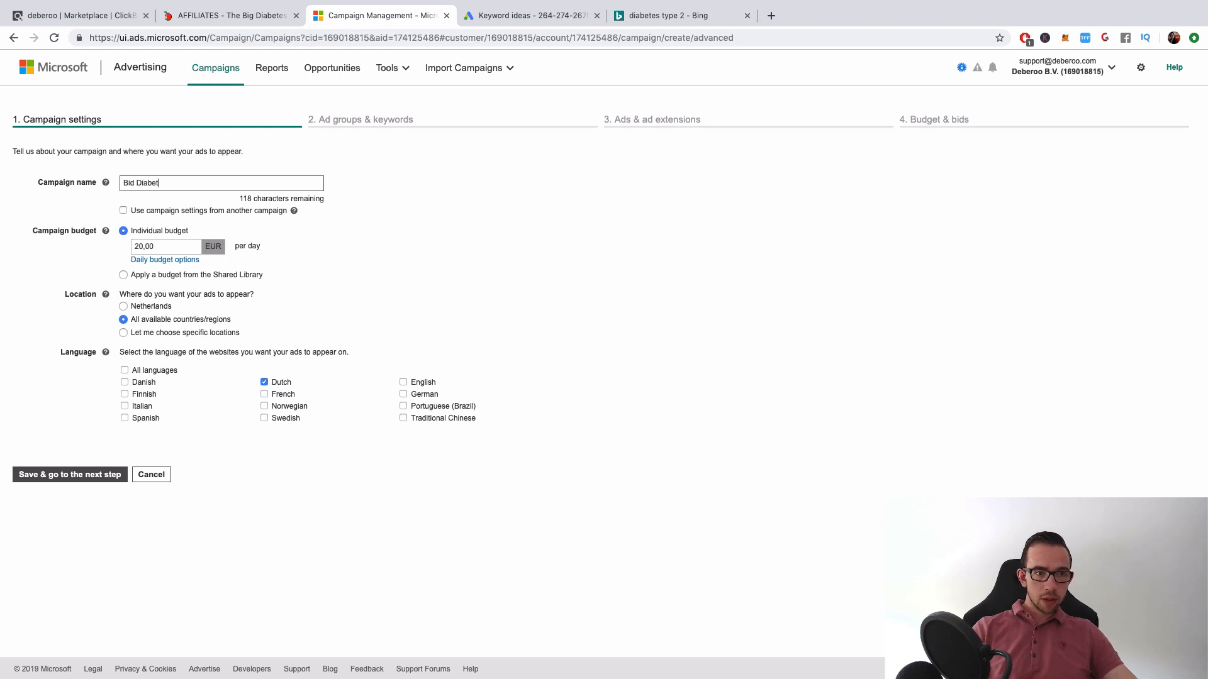
type("es Lie Dire")
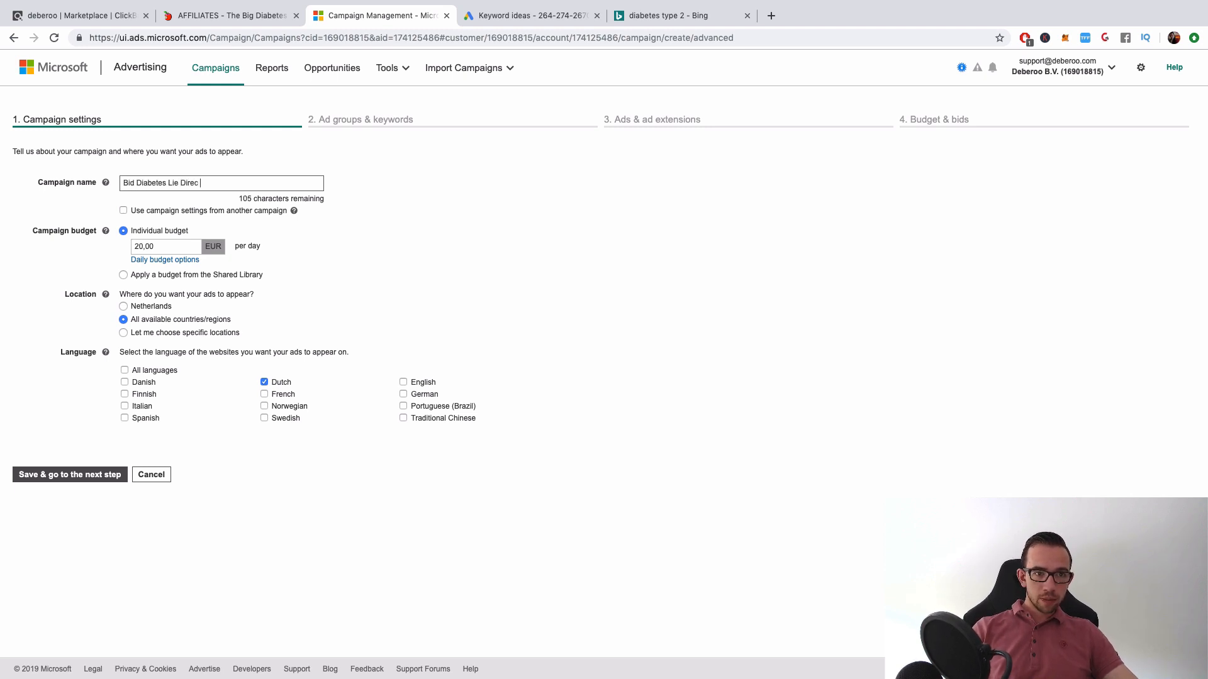
type("ct Link")
key("Tab")
key("Tab")
key("Tab")
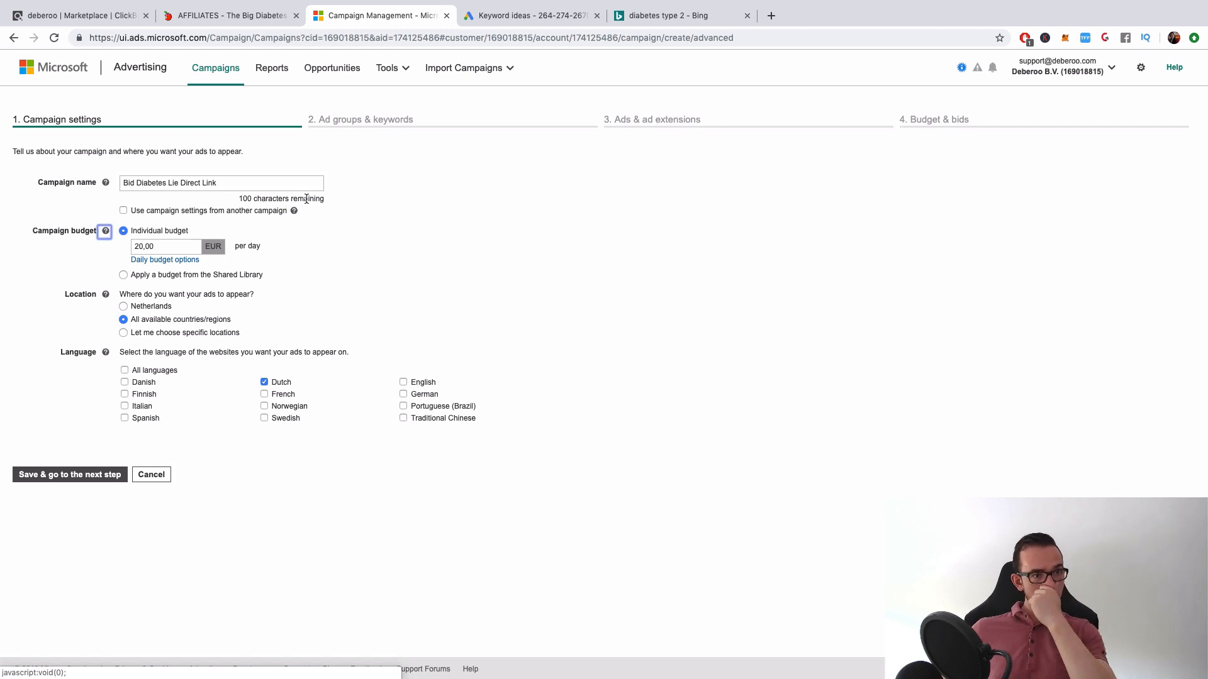
- Check the average earnings per sale of The Big Diabetes Lie offer in the ClickBank marketplace
left_click(66, 15)
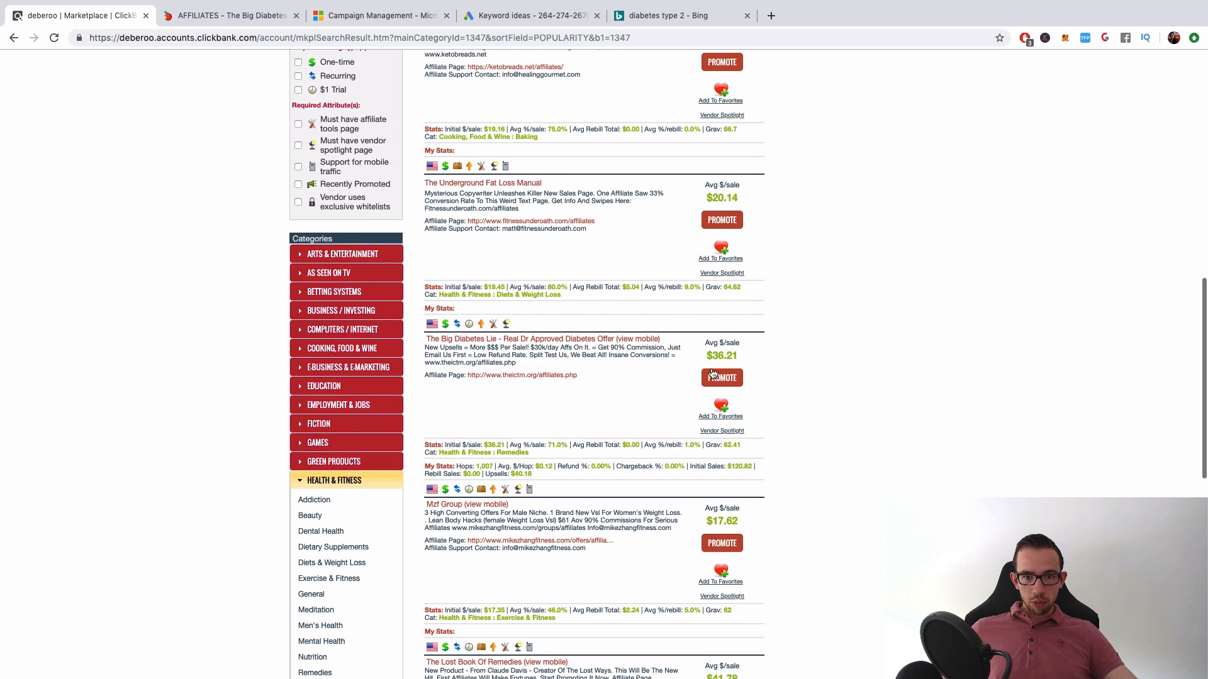
left_click_drag(706, 355, 752, 358)
scroll(820, 337, "down", 1)
left_click(820, 337)
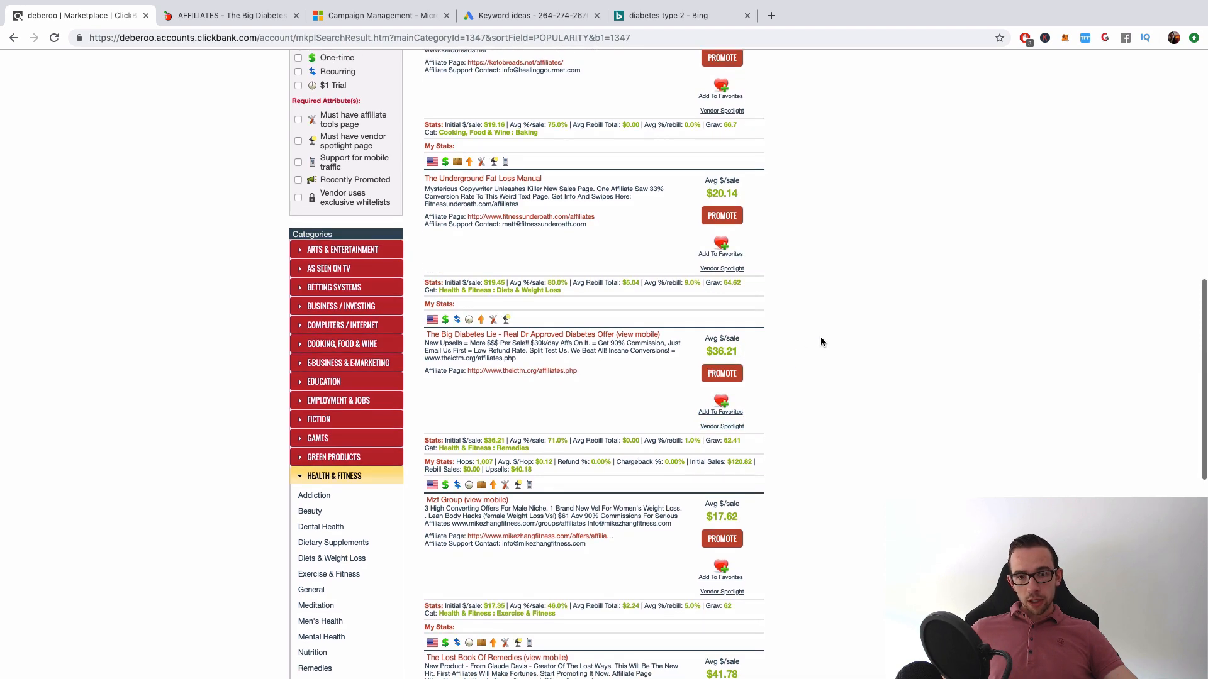
scroll(820, 327, "down", 2)
- Return to the Microsoft Advertising campaign settings and set the individual budget to 108 EUR per day
left_click(667, 15)
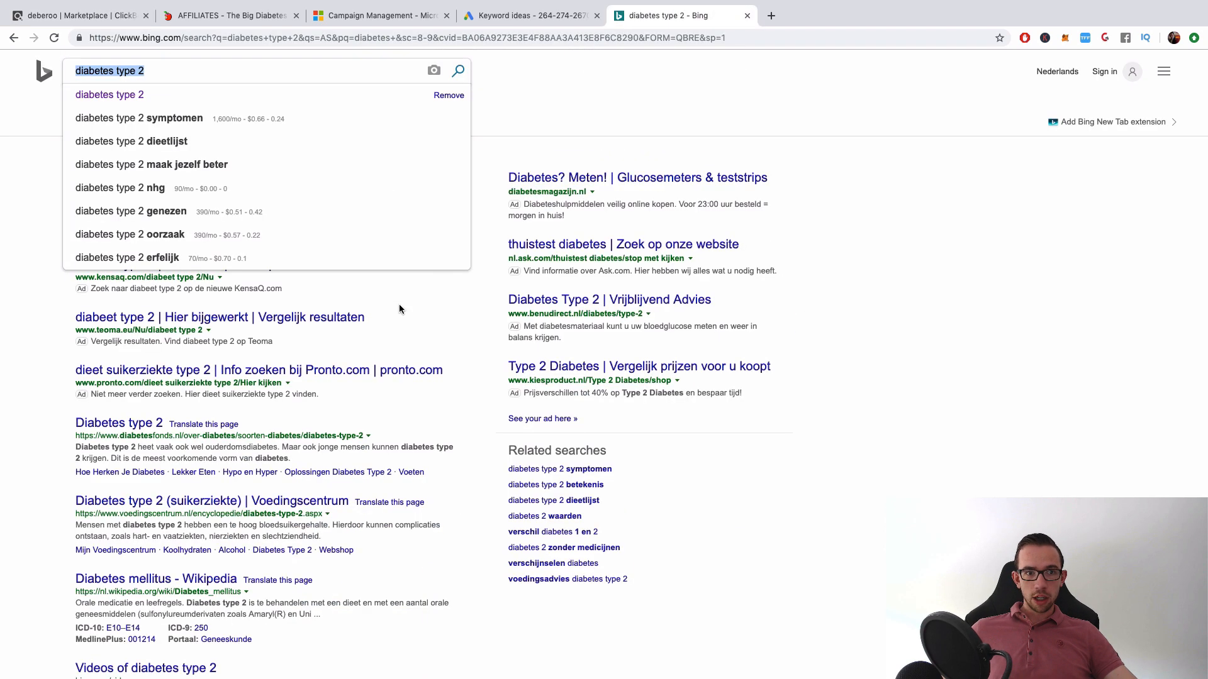
left_click(510, 22)
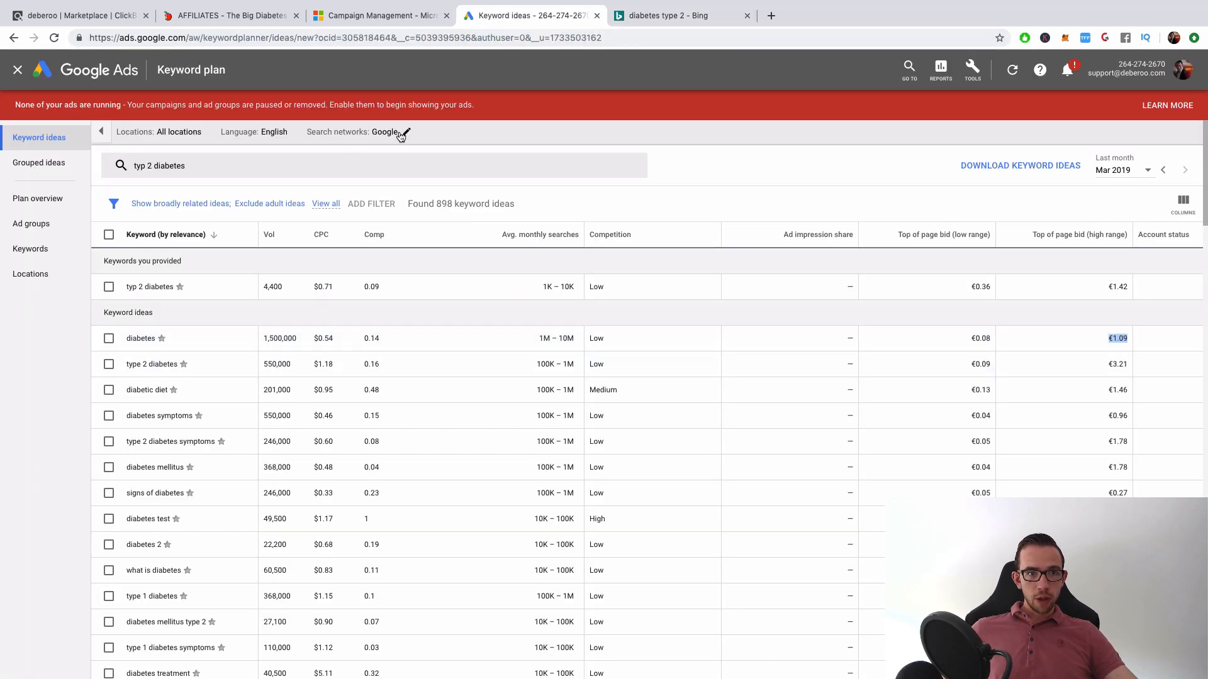
left_click(365, 14)
double_click(159, 246)
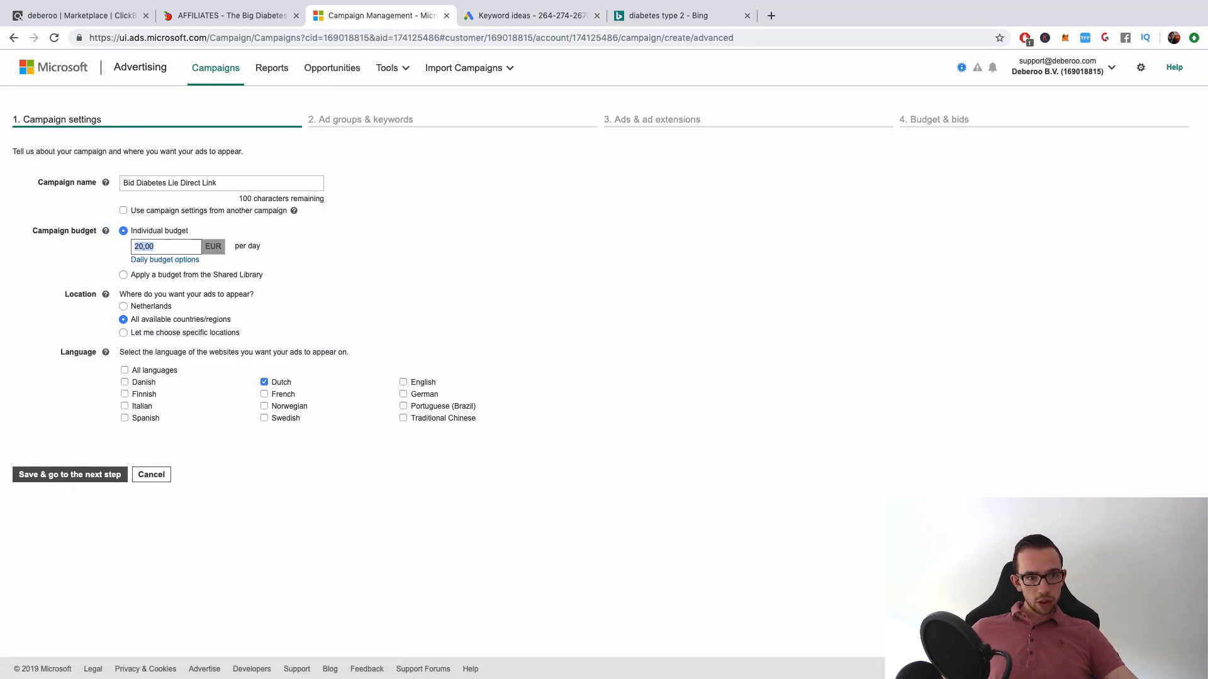
type("108")
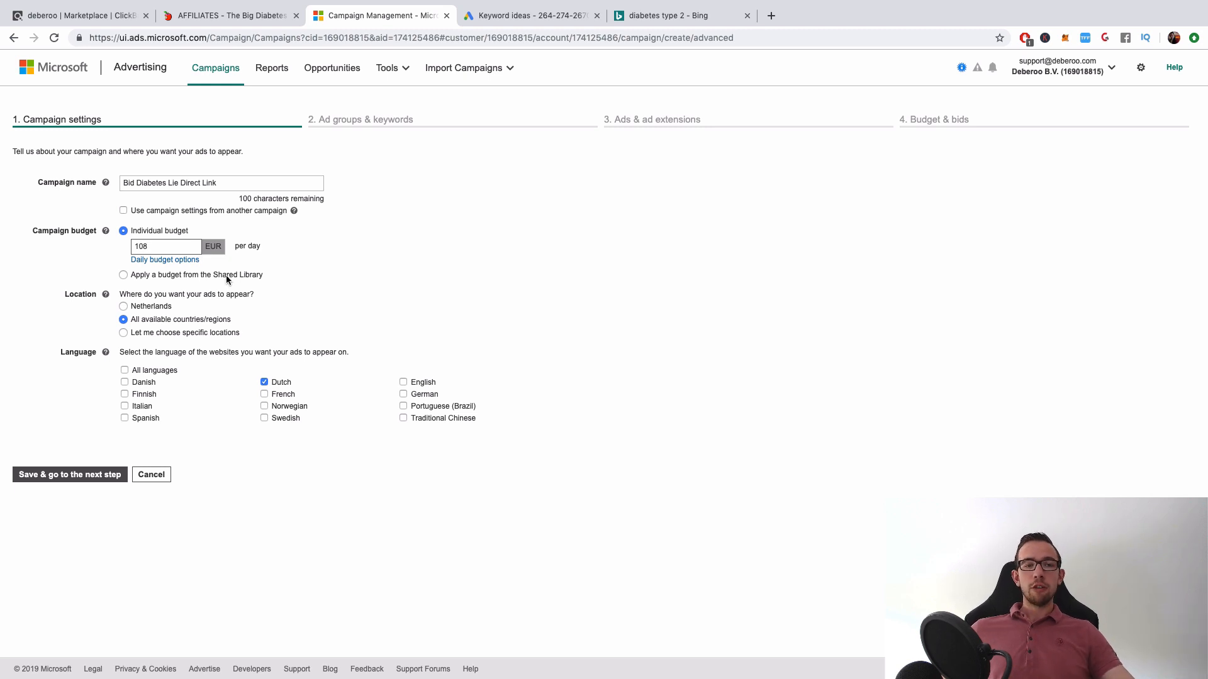
- Choose specific locations for the campaign and target the country United States
left_click(122, 332)
left_click(197, 357)
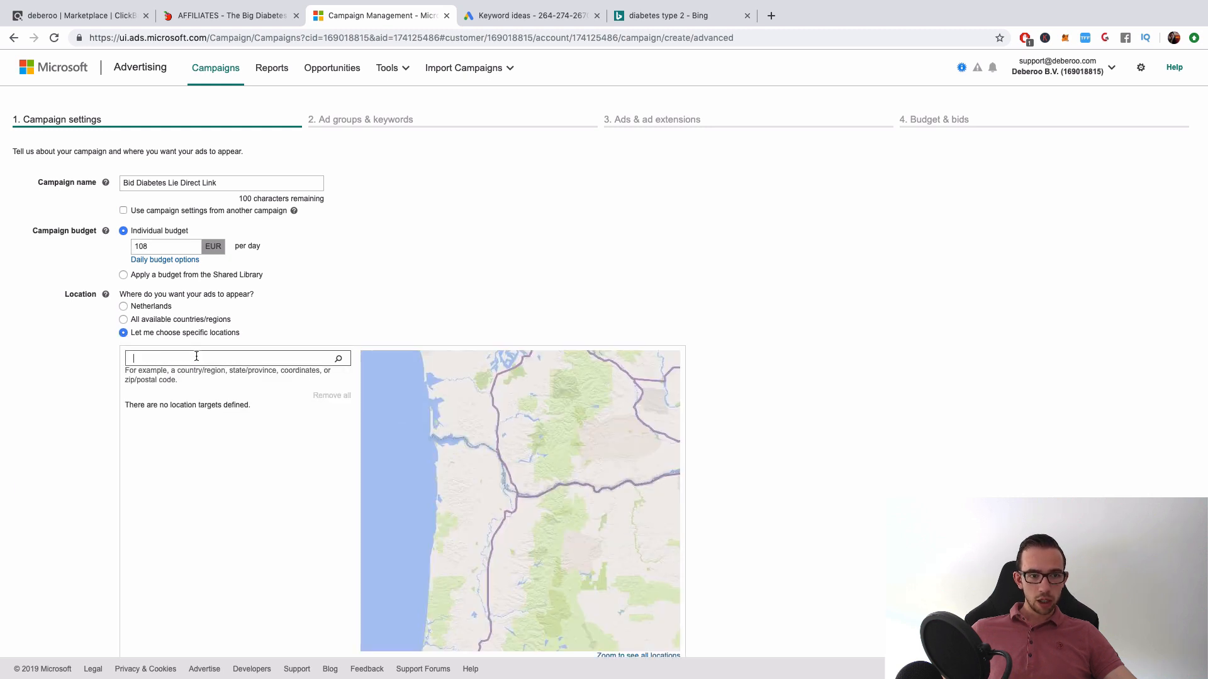
type("United tat")
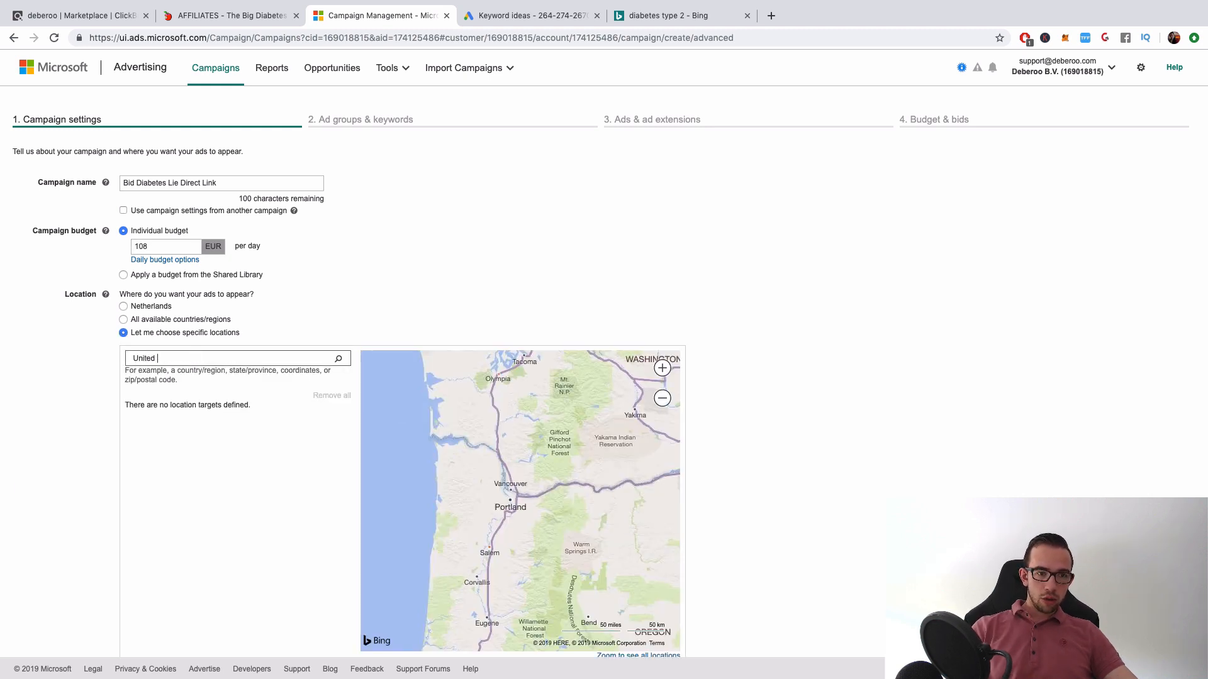
key("BackSpace")
key("BackSpace")
key("BackSpace")
type("st")
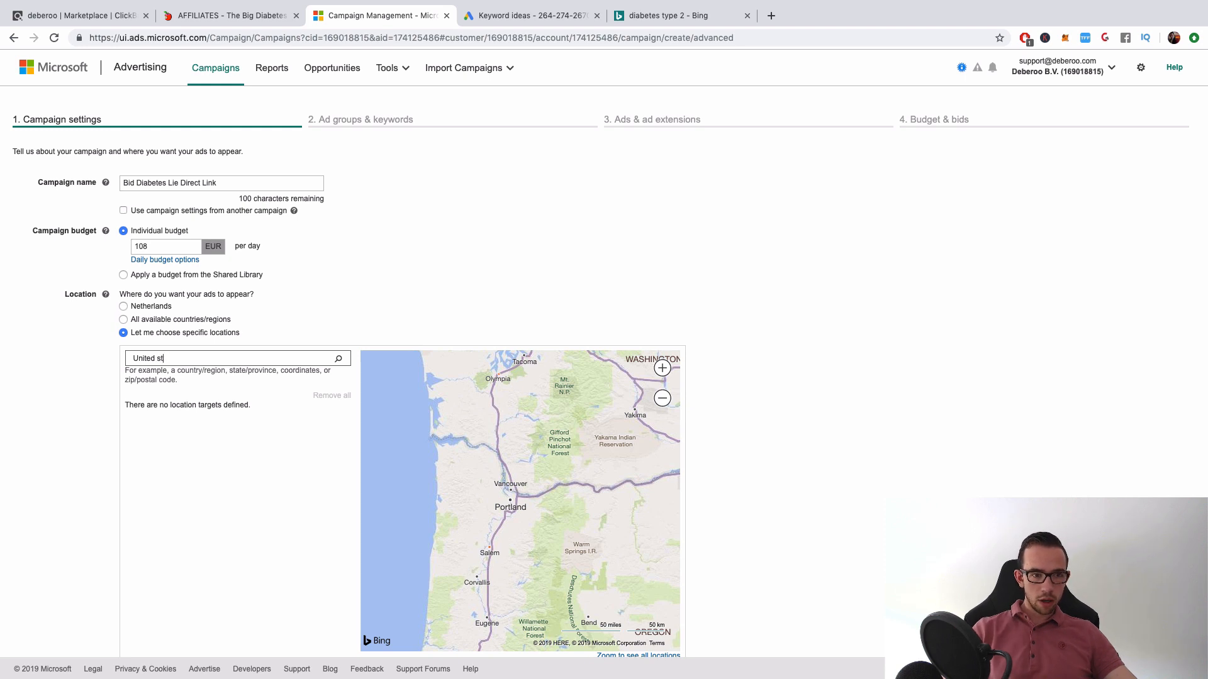
type("at")
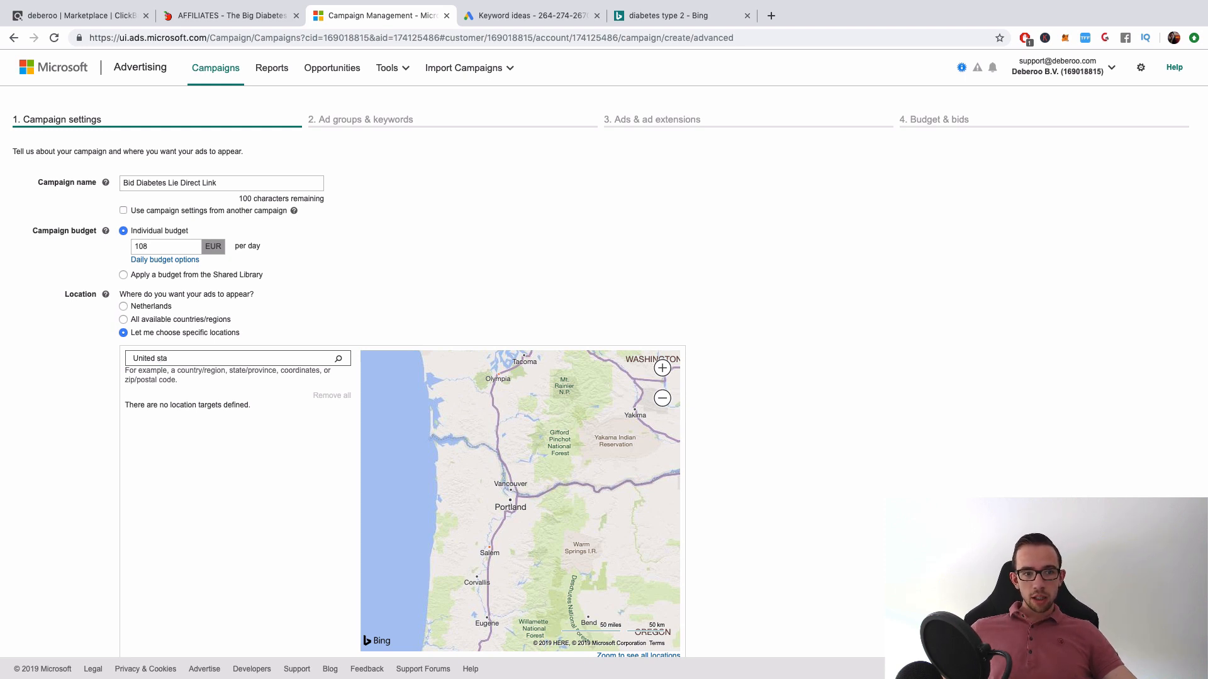
triple_click(183, 359)
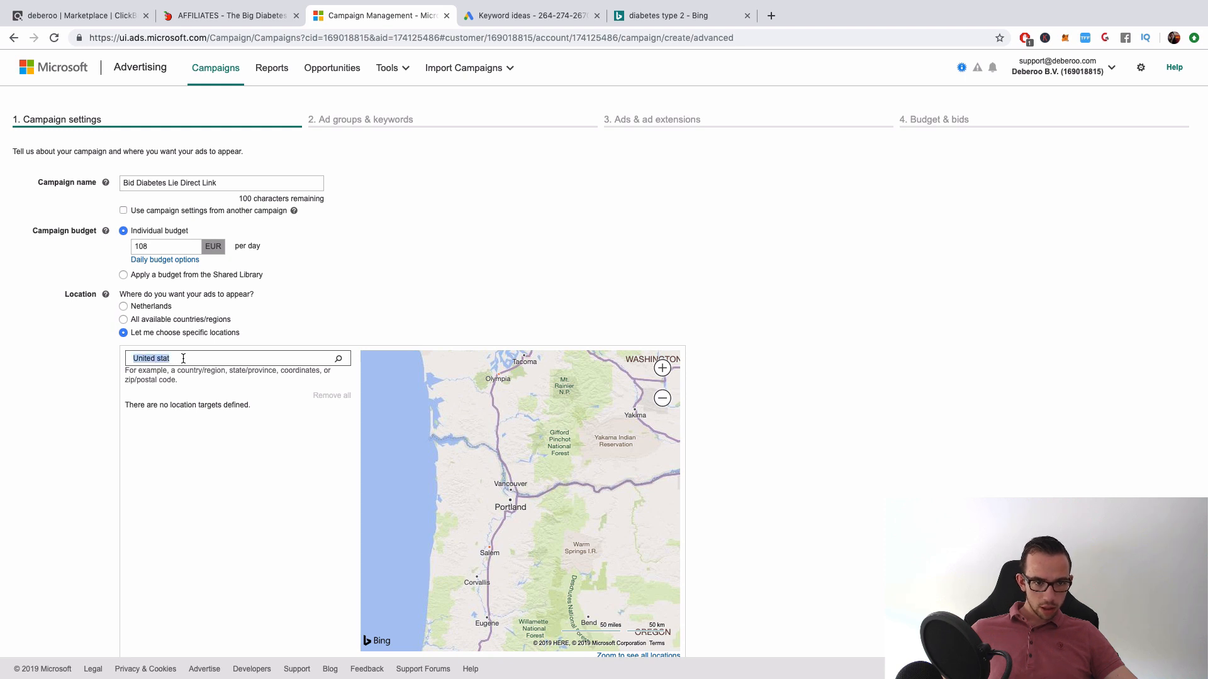
left_click(184, 358)
type("tes")
key("Return")
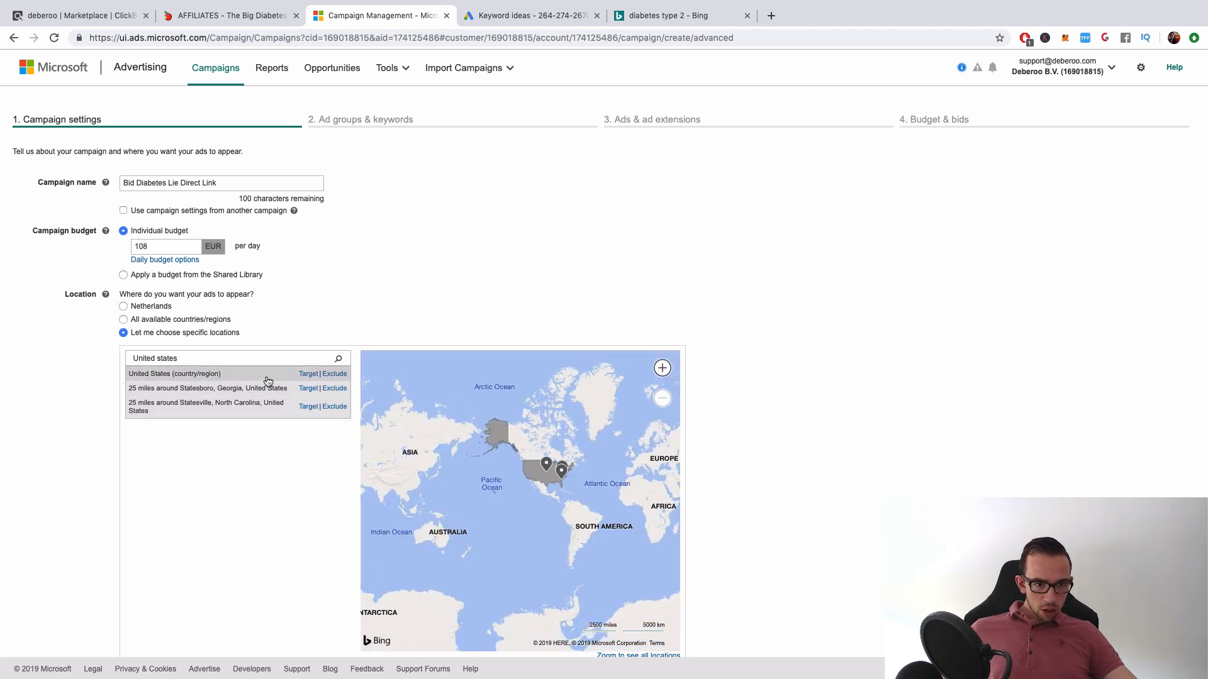
left_click(308, 376)
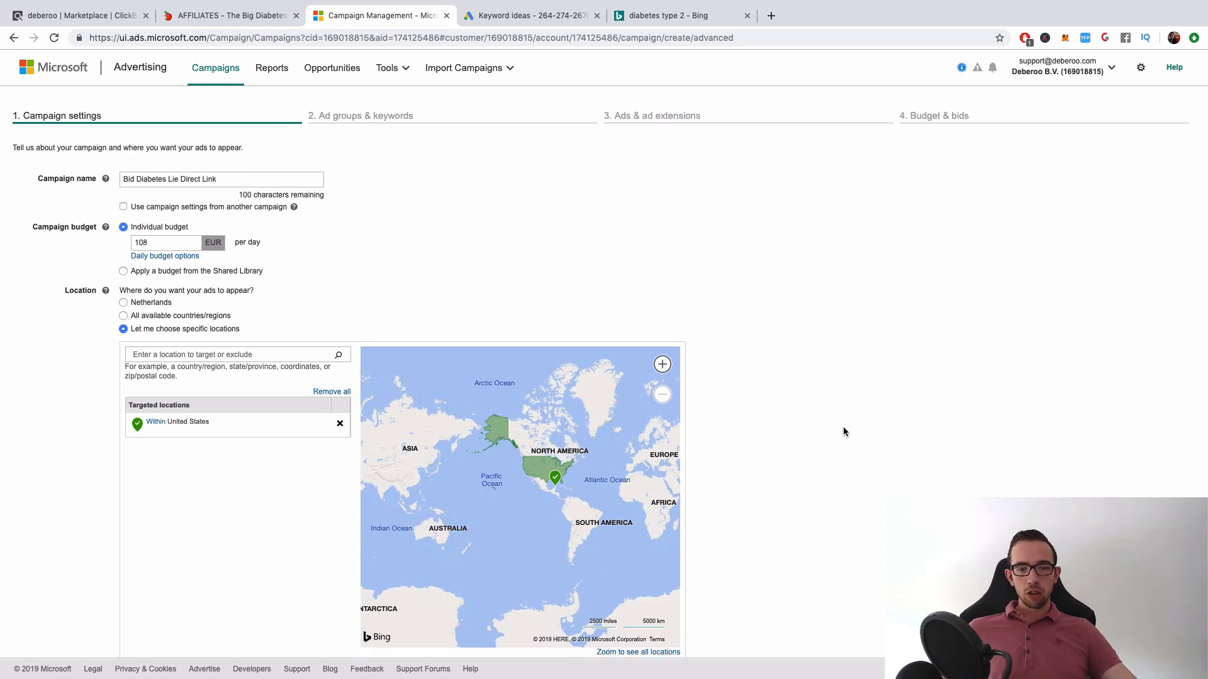
- Limit the audience to people in the targeted locations, select all languages instead of Dutch, and save the campaign settings
scroll(843, 428, "down", 5)
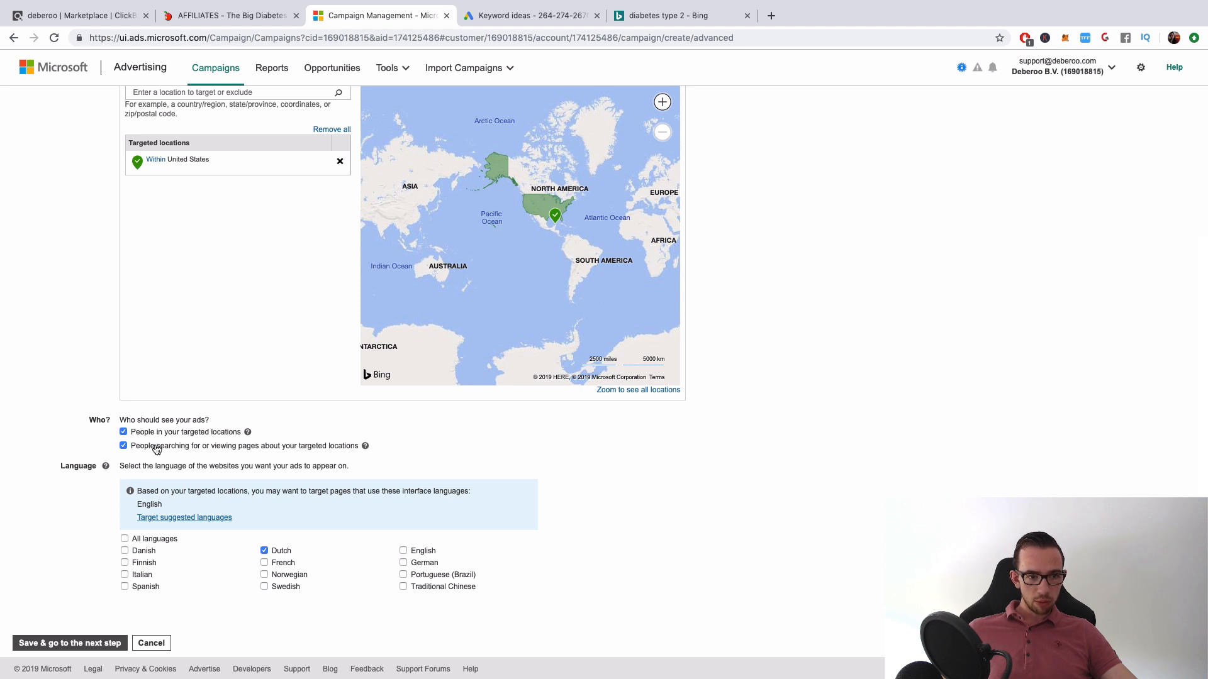
left_click(123, 446)
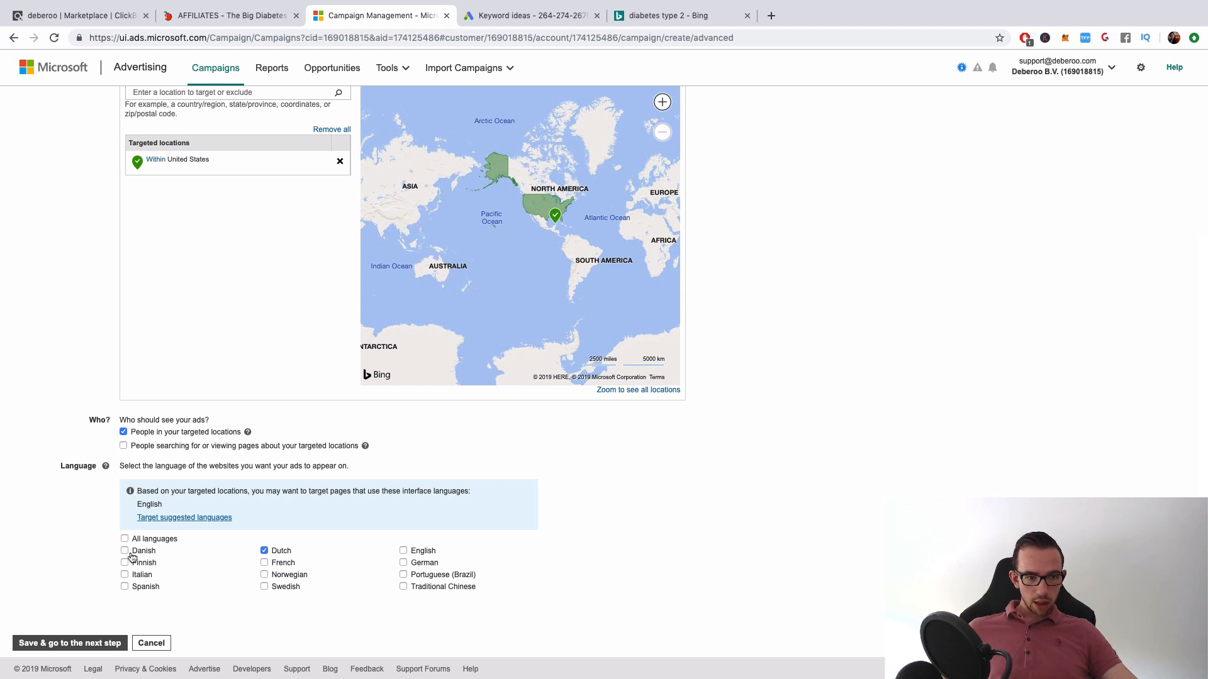
left_click(264, 551)
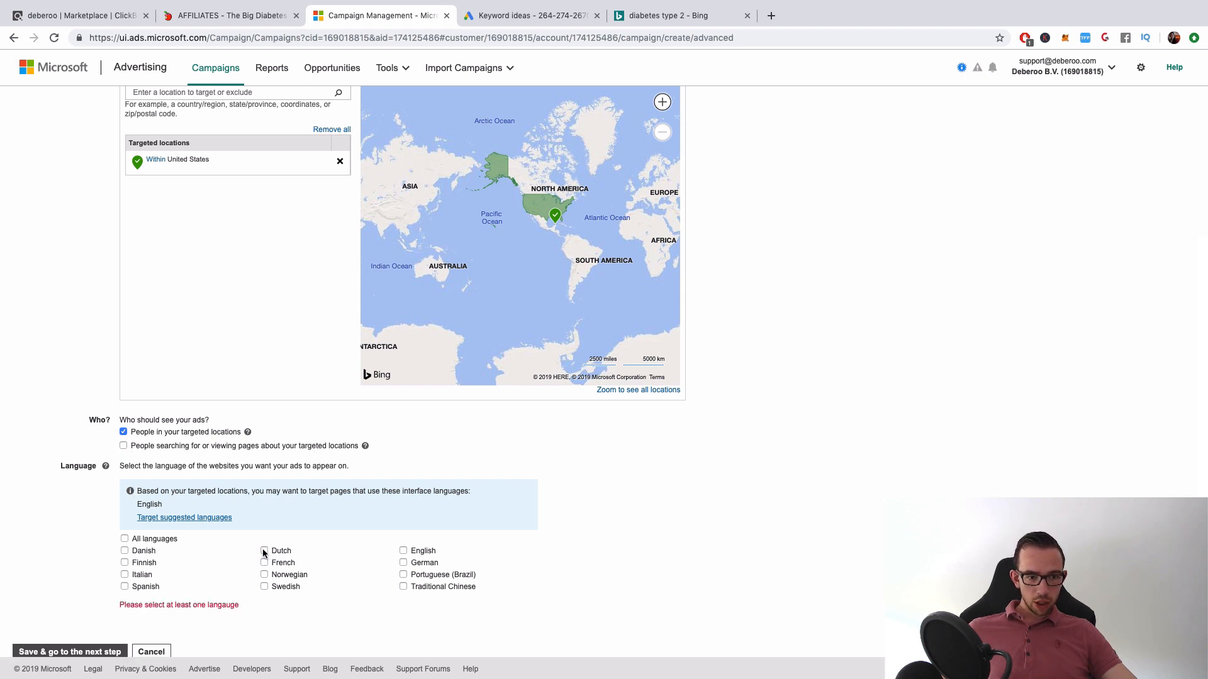
left_click(125, 539)
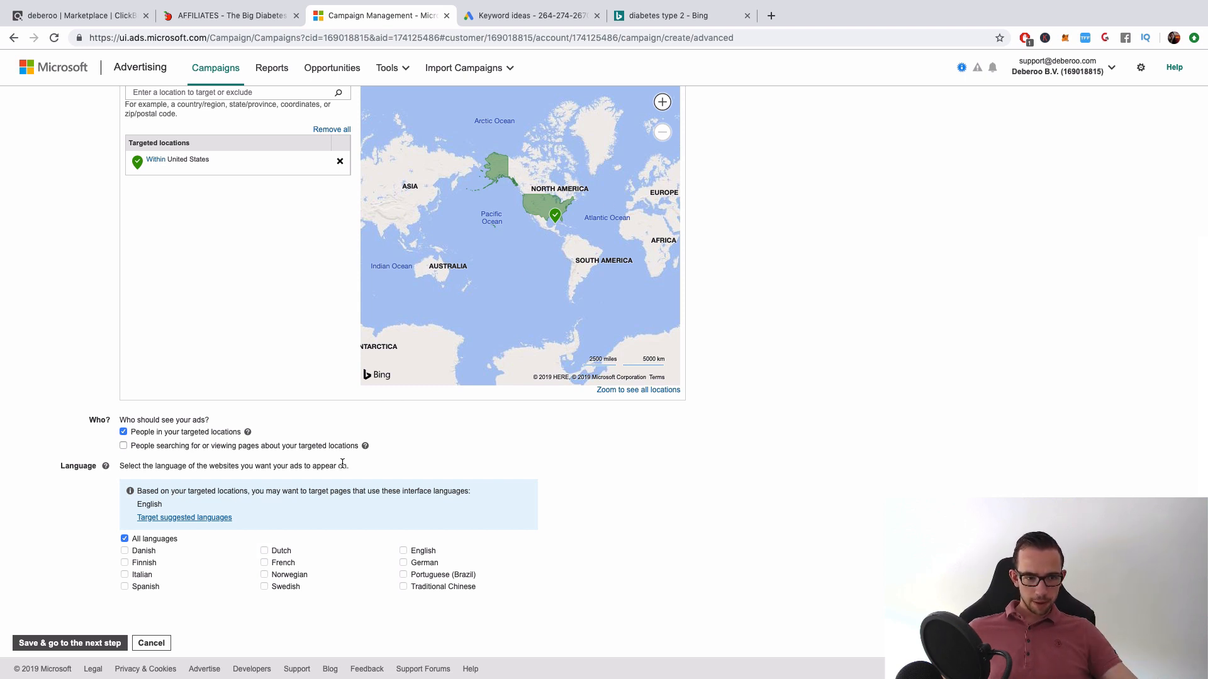
left_click(49, 643)
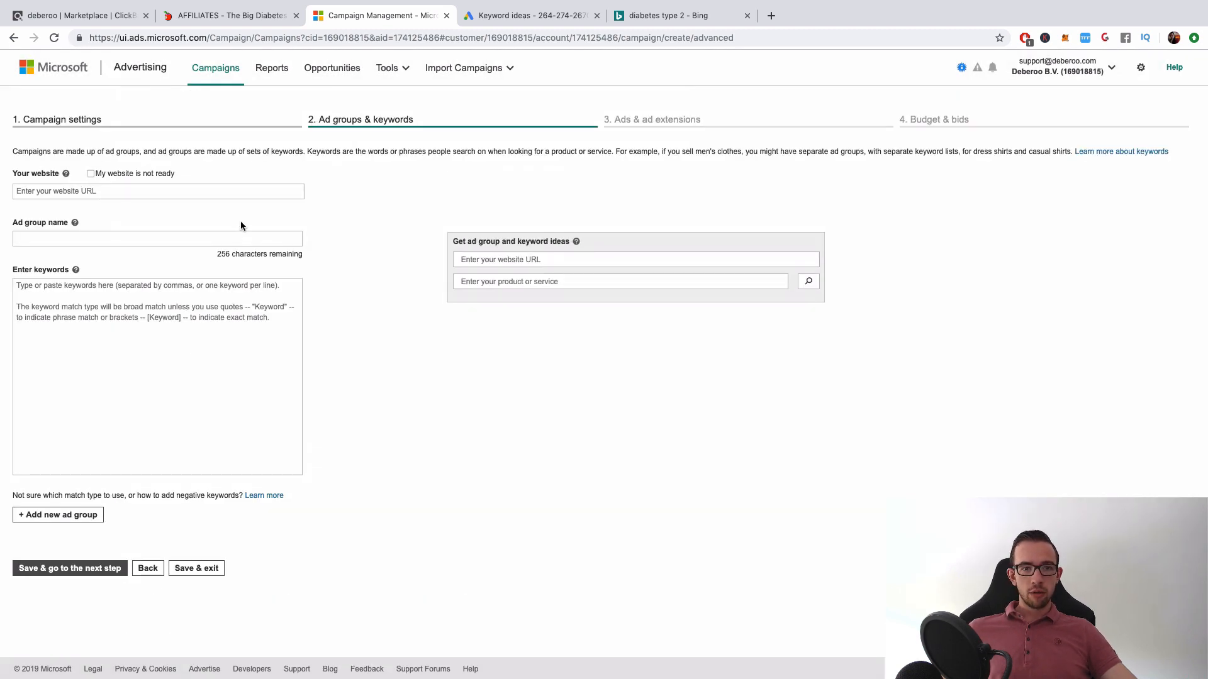
left_click(165, 189)
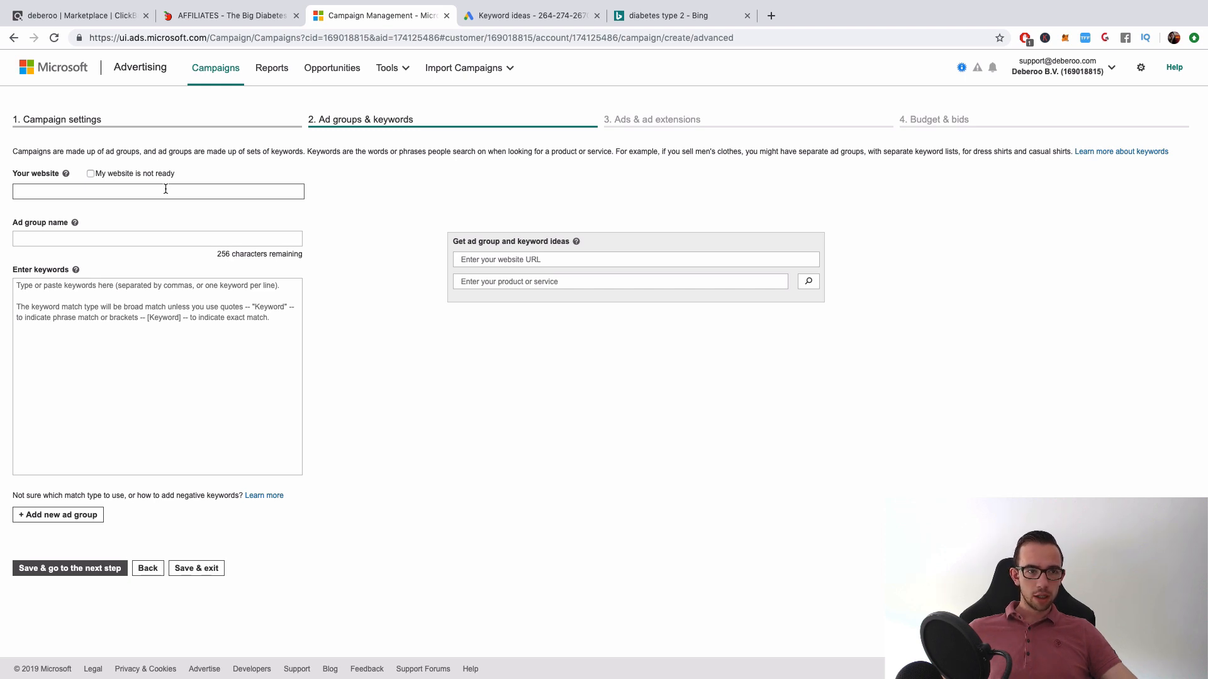
type("diabetes type 2")
key("ctrl+z")
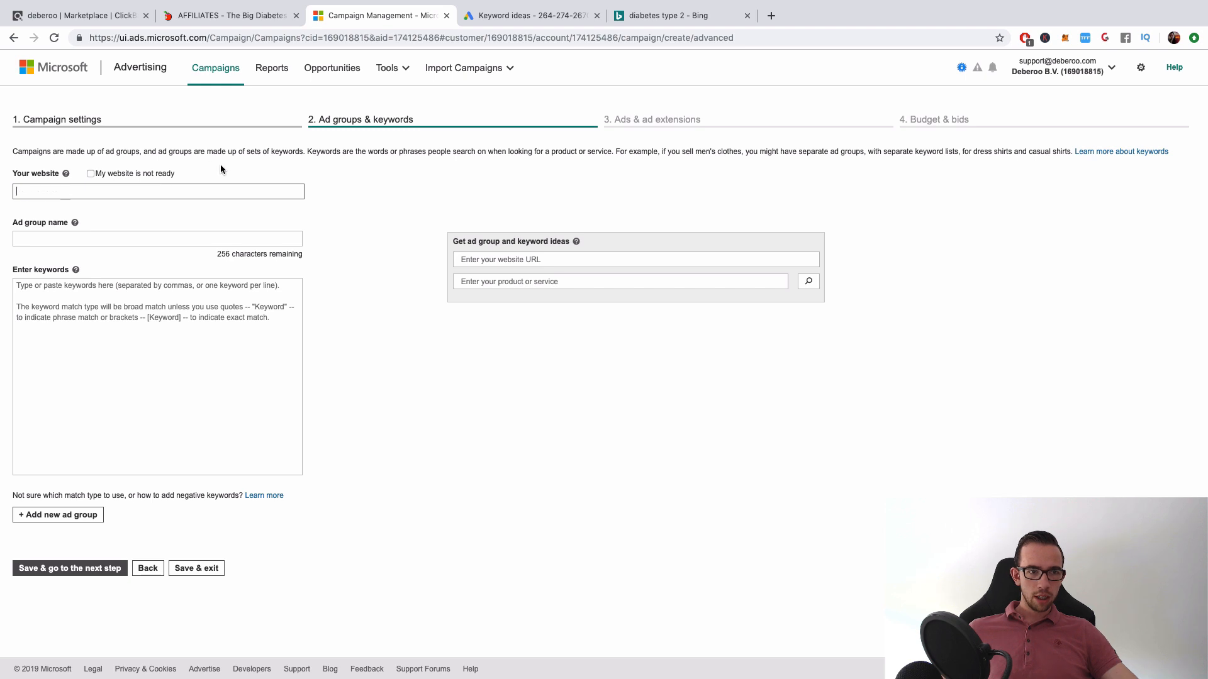
left_click(232, 7)
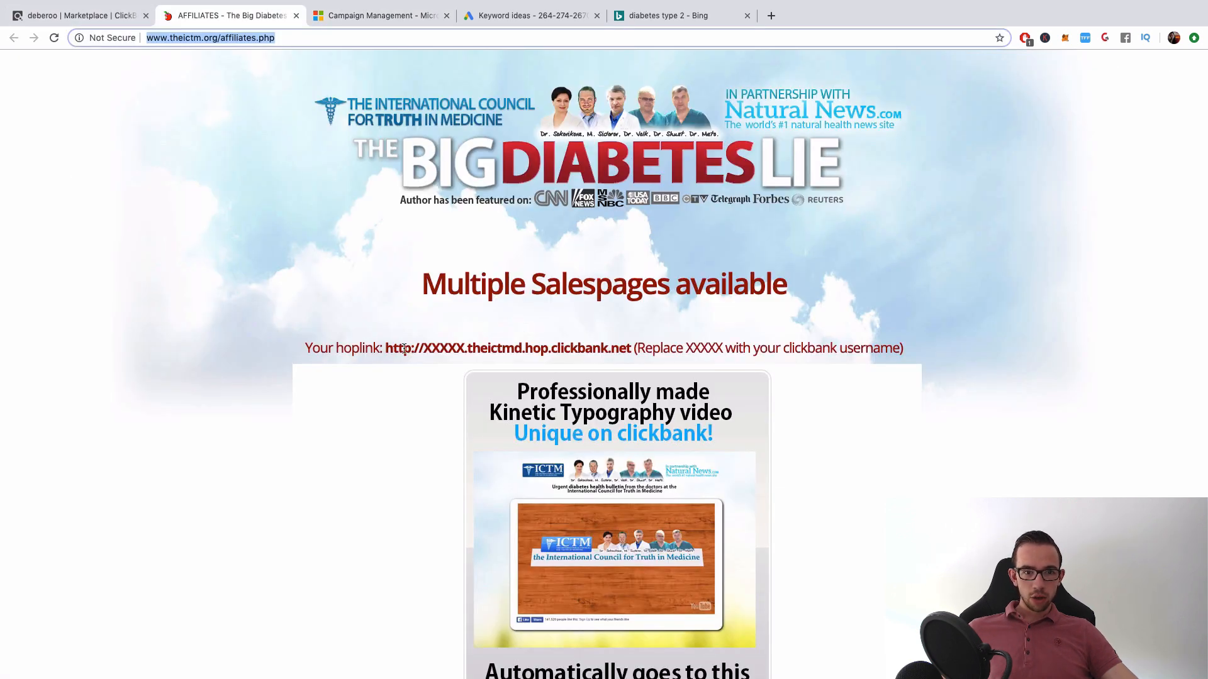
left_click_drag(383, 348, 634, 348)
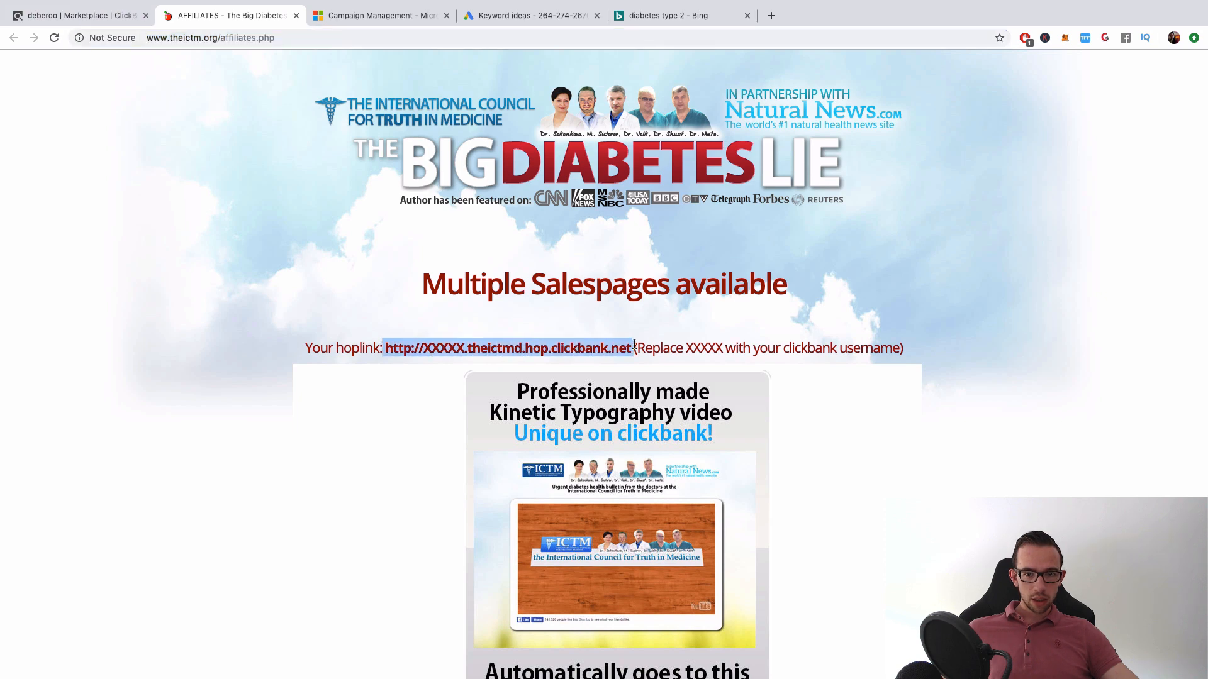
left_click(386, 19)
type("http://xxxxx.theictmd.hop.clickbank.net")
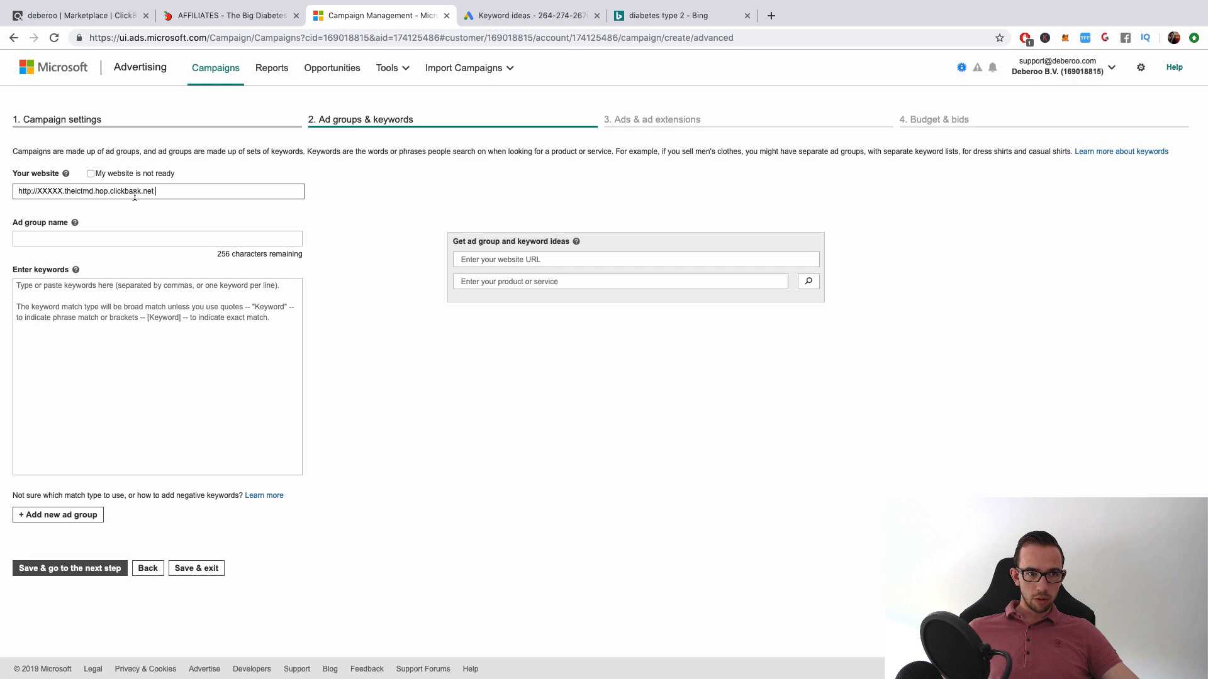
double_click(48, 191)
type("deberoo.")
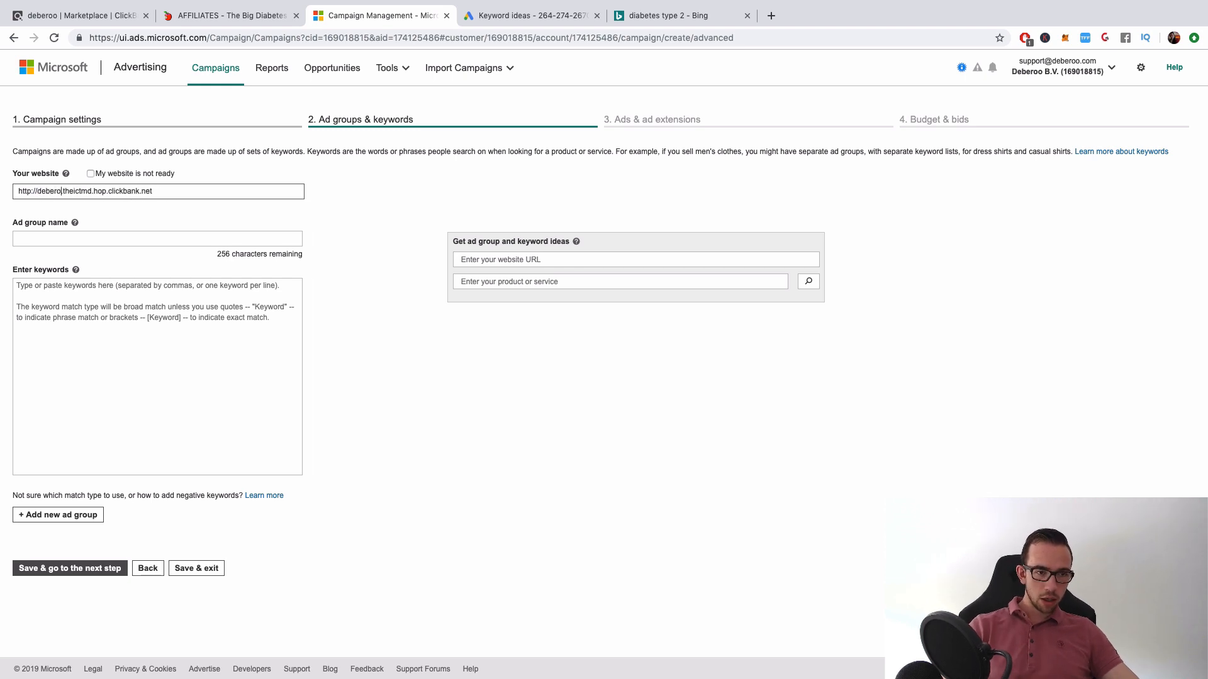
- Name the ad group "US - CB - Diabetes 2" and open its keyword list for entry
left_click(72, 241)
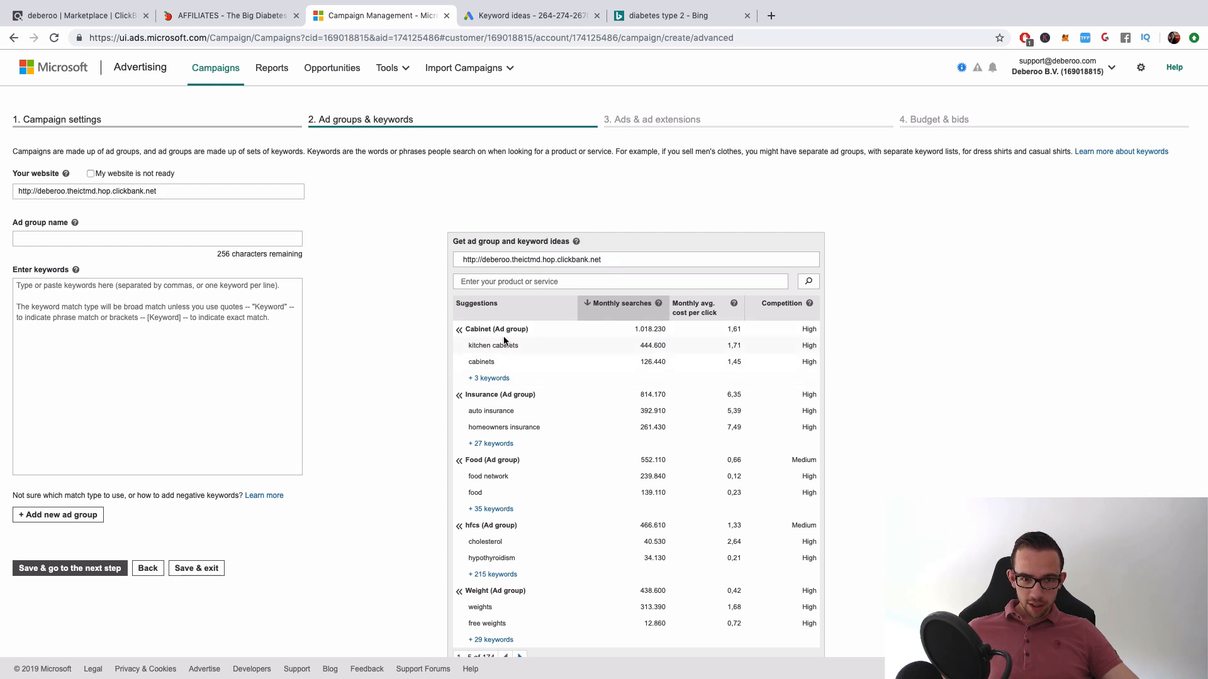
scroll(510, 452, "down", 1)
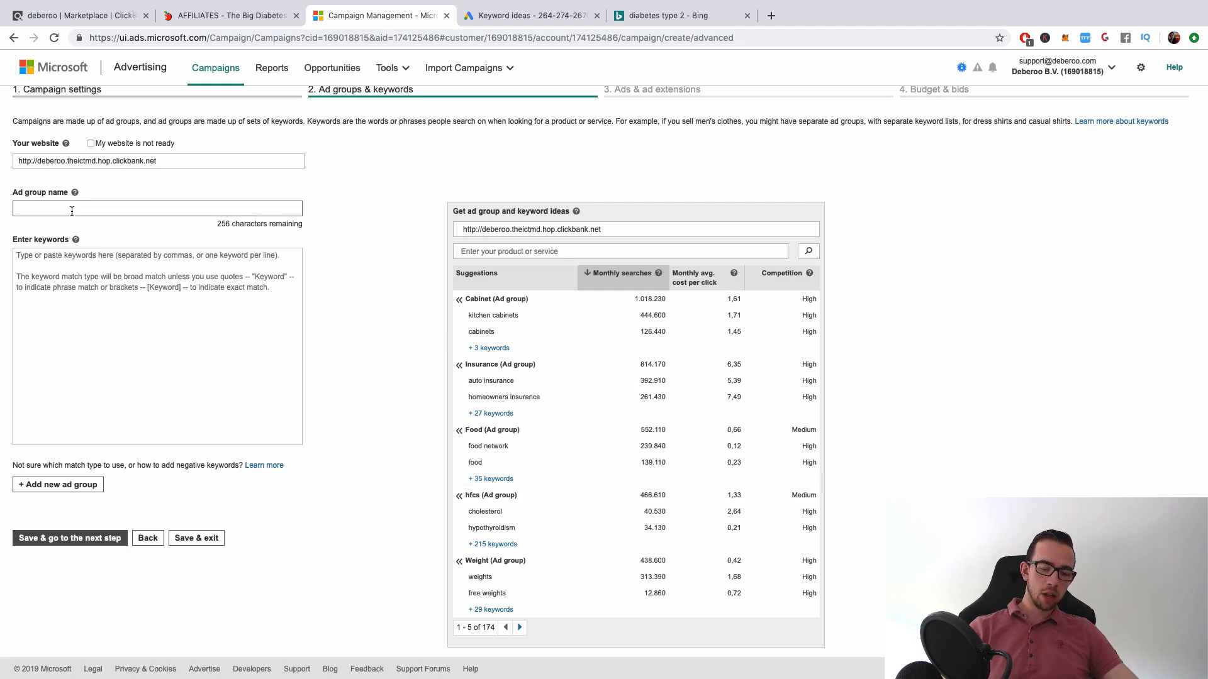
type("US - CB ")
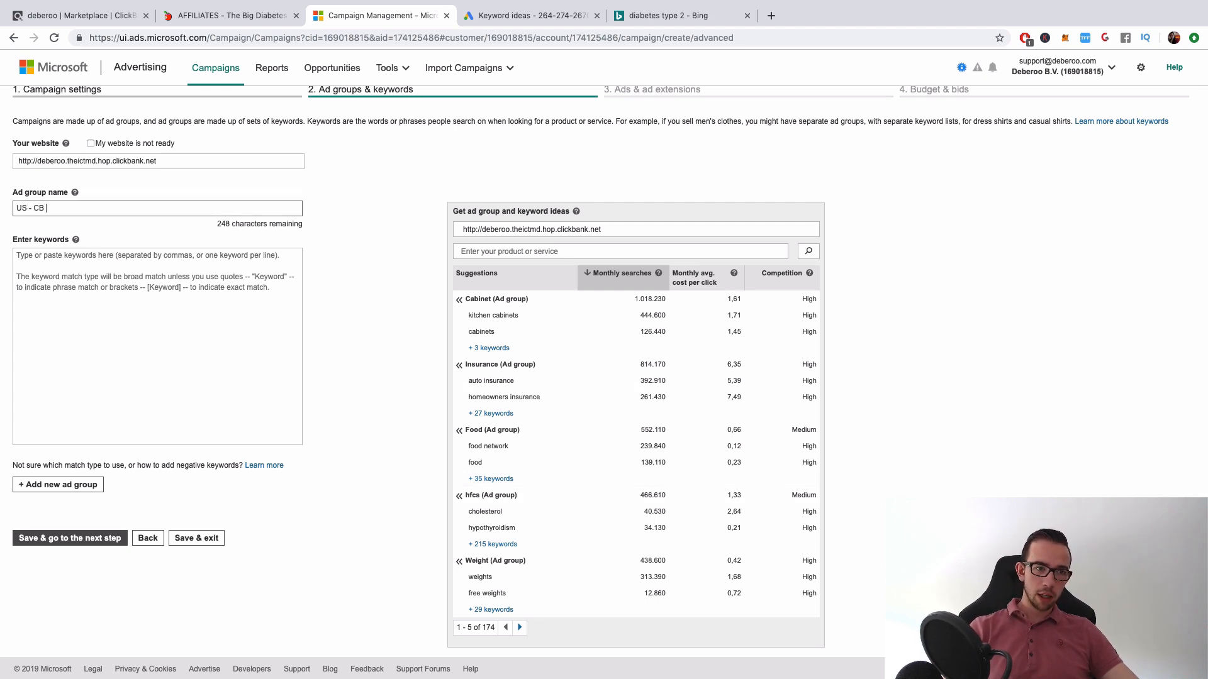
type("- ")
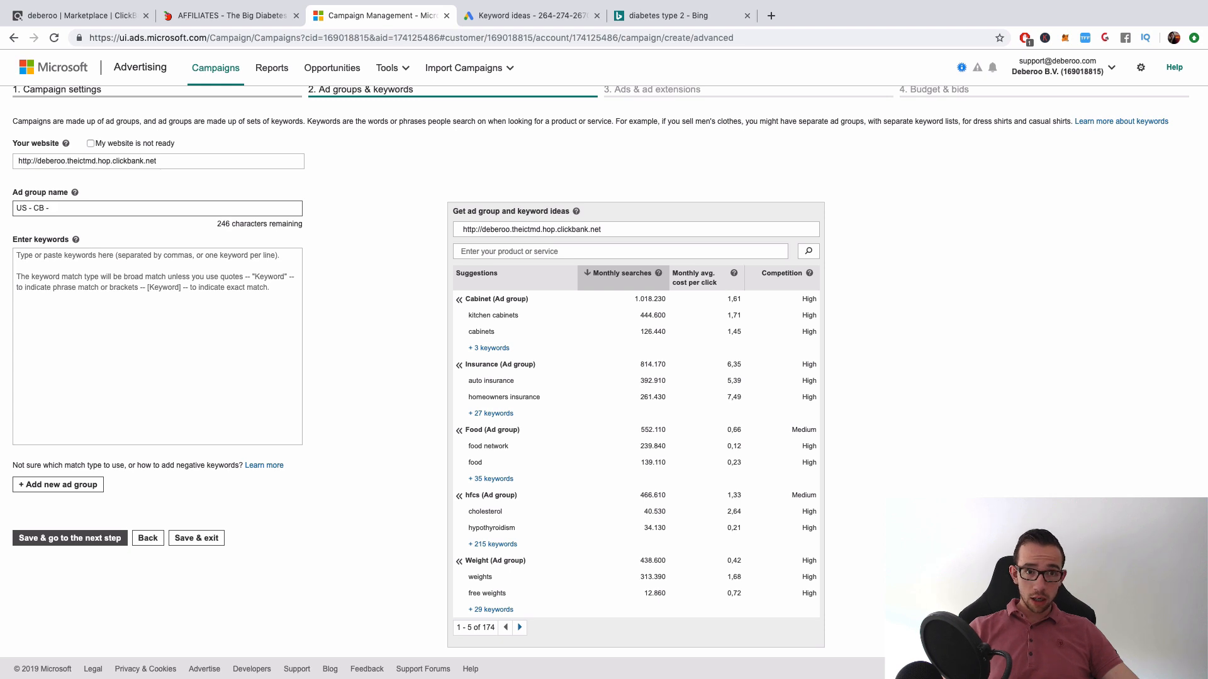
type("Dieabe")
key("BackSpace")
key("BackSpace")
key("BackSpace")
type("a")
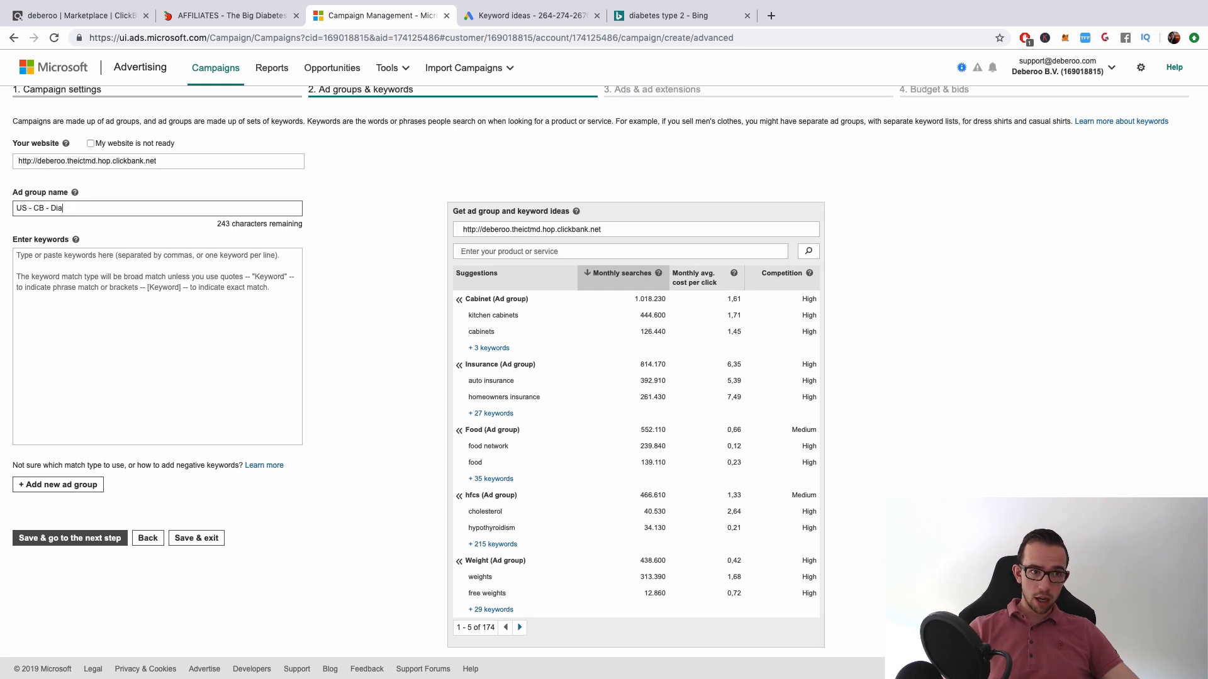
type("betes 2")
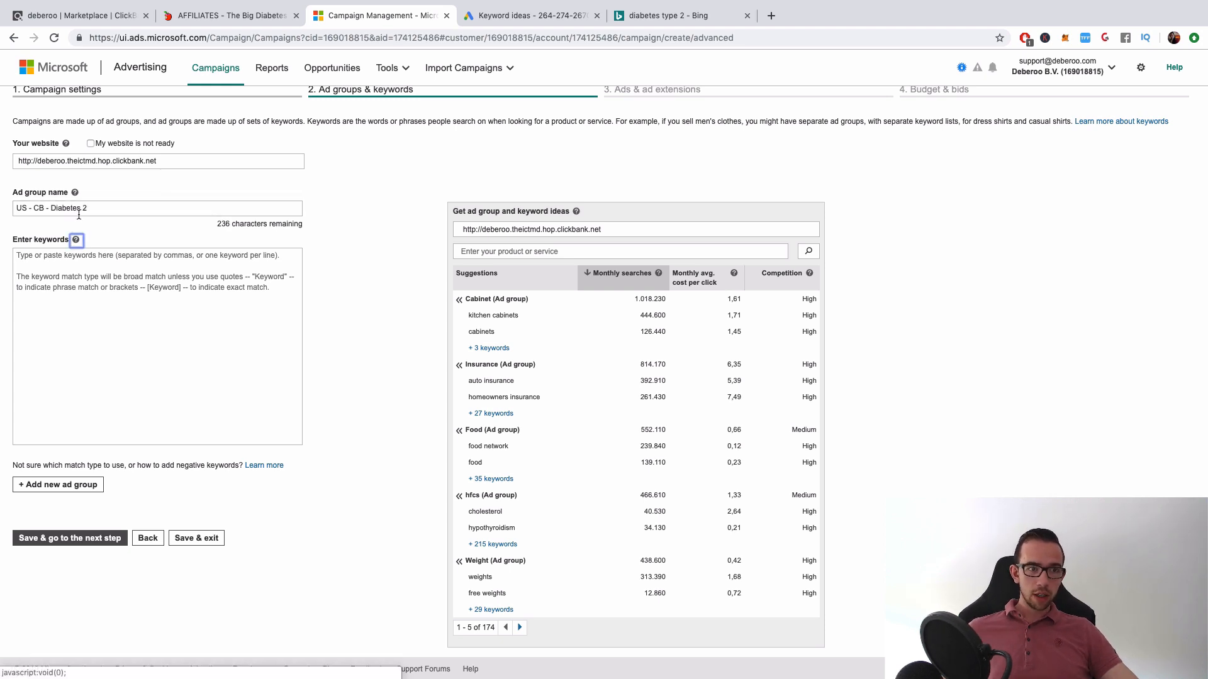
left_click(101, 299)
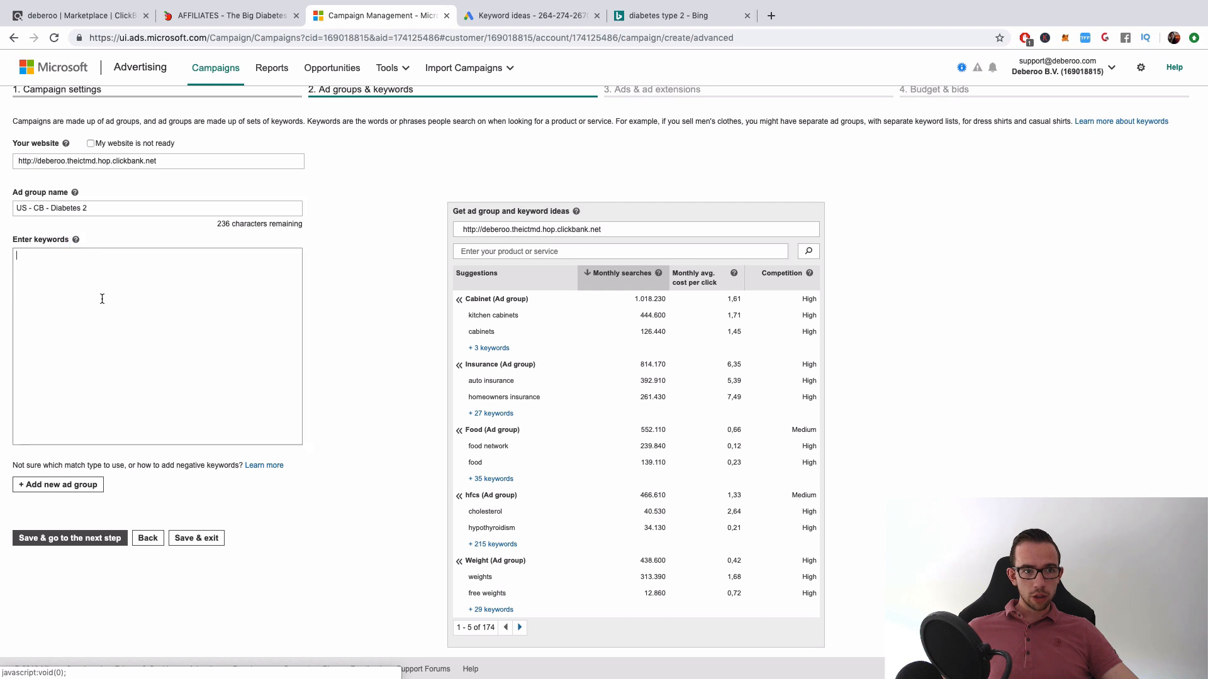
- Copy the keyword idea "type 2 diabetes" from the Google Ads keyword plan into the ad group's keyword list in Microsoft Advertising
left_click(223, 19)
left_click(529, 17)
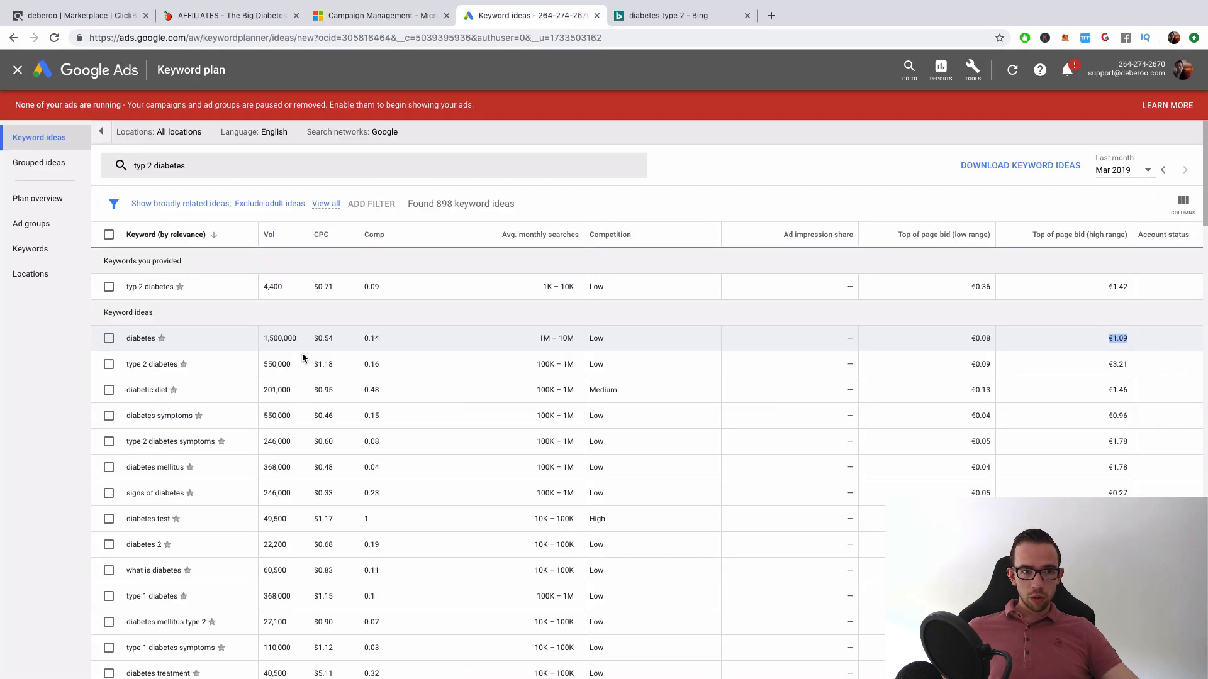
left_click_drag(126, 363, 178, 363)
key("ctrl+c")
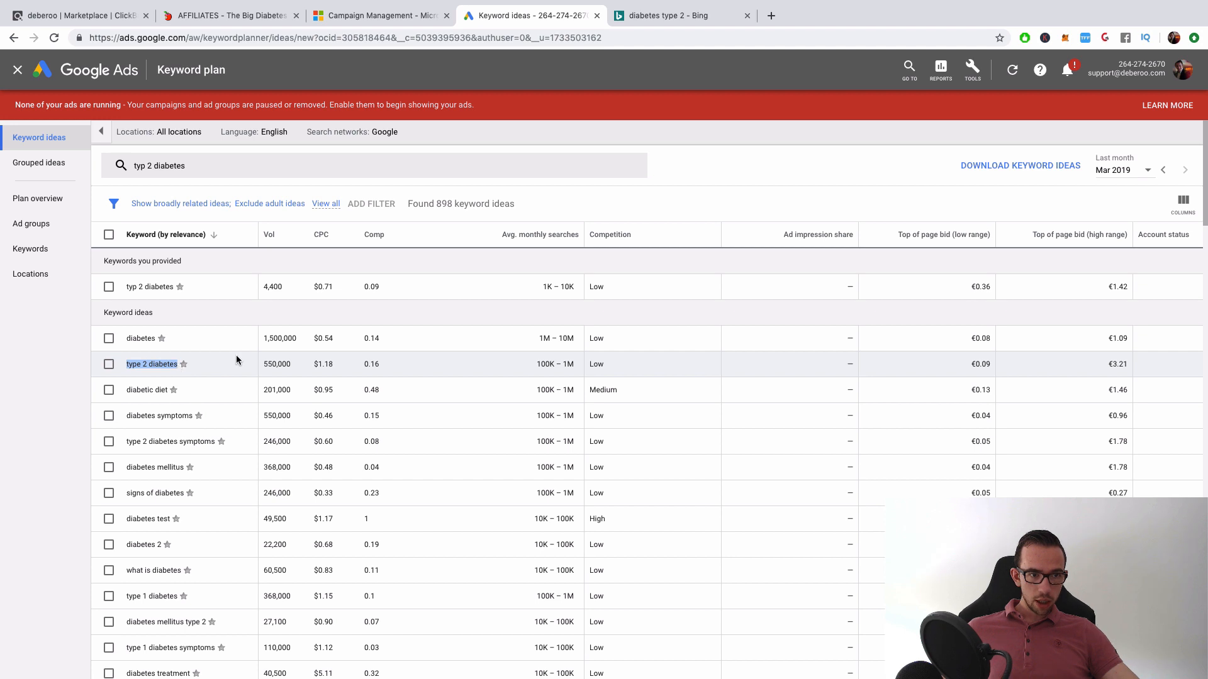
left_click(347, 21)
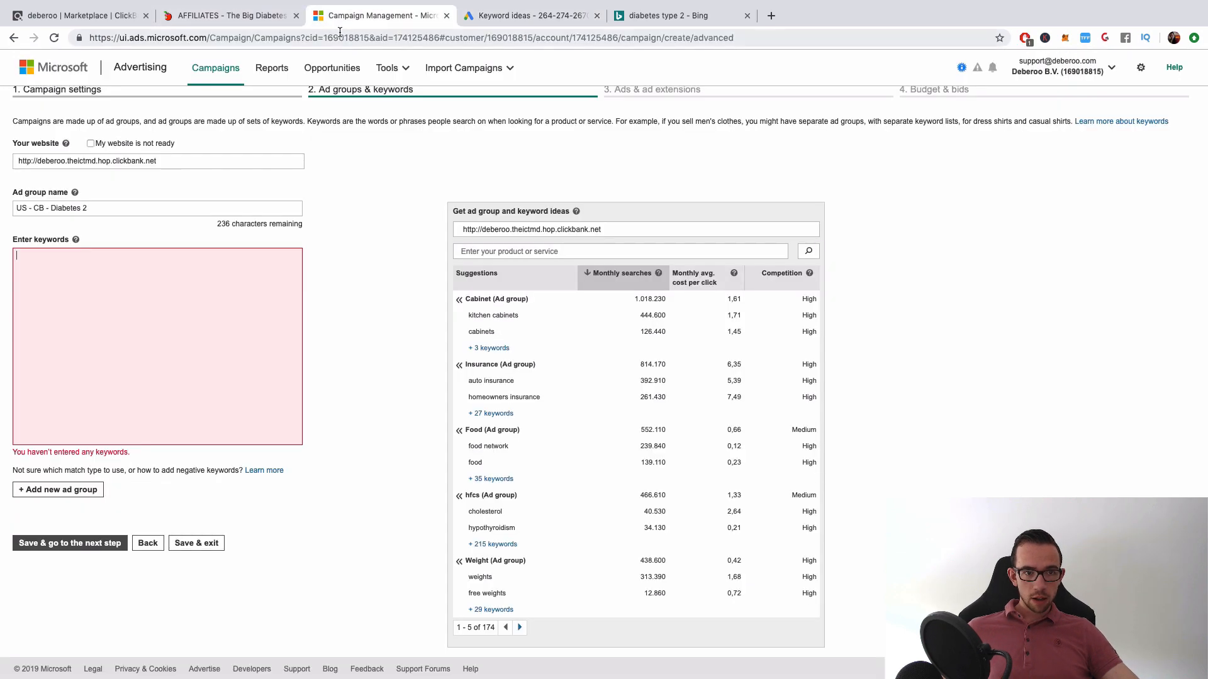
left_click(188, 305)
key("ctrl+v")
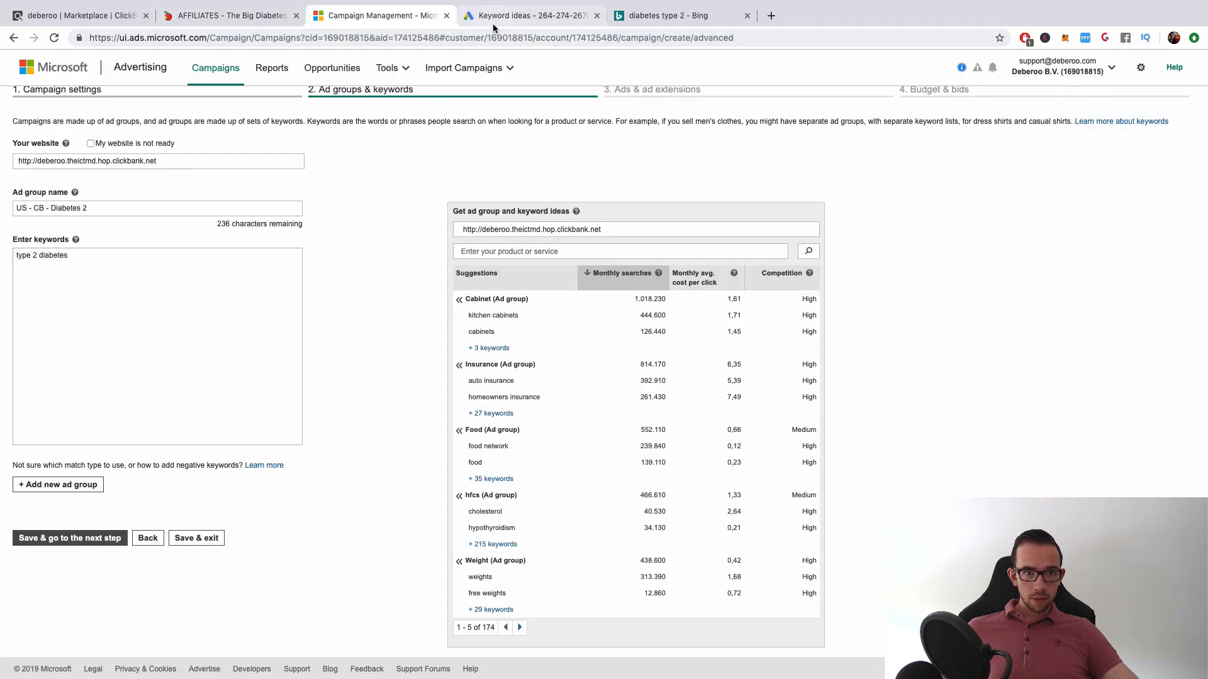
- Copy "type 2 diabetes symptoms" from the Google Ads keyword ideas and add it on a new line of the ad group's keyword list
left_click(493, 24)
left_click(127, 289)
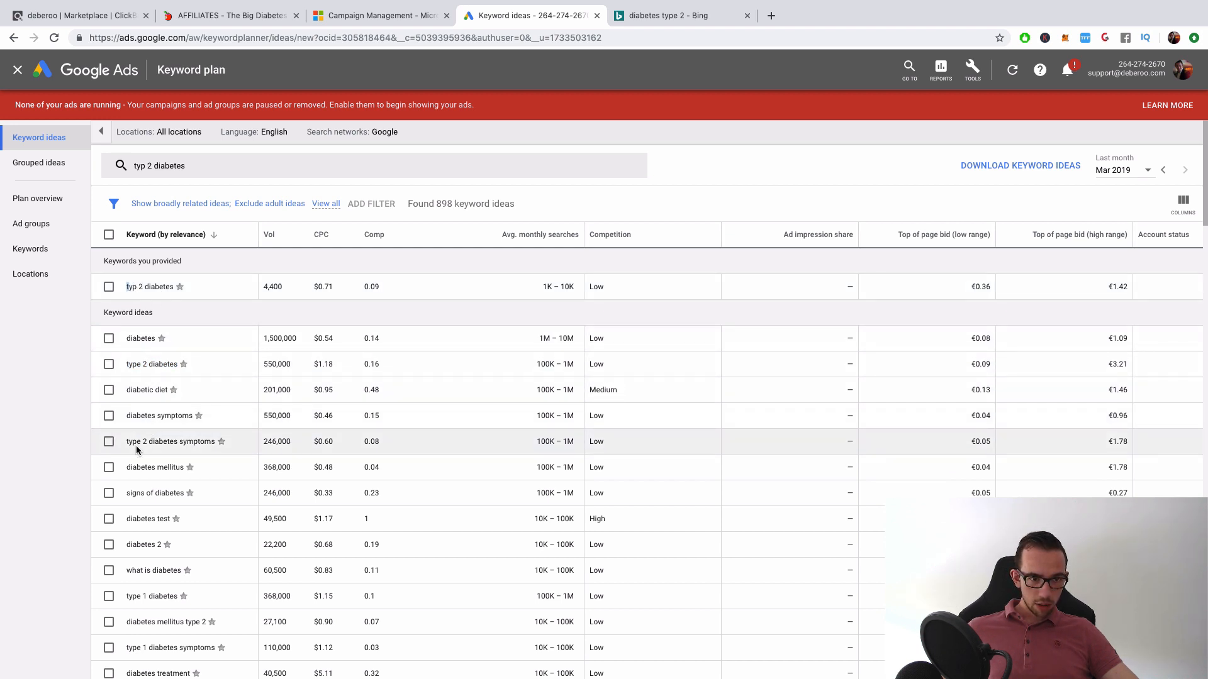
left_click_drag(215, 442, 124, 442)
key("ctrl+c")
left_click(373, 18)
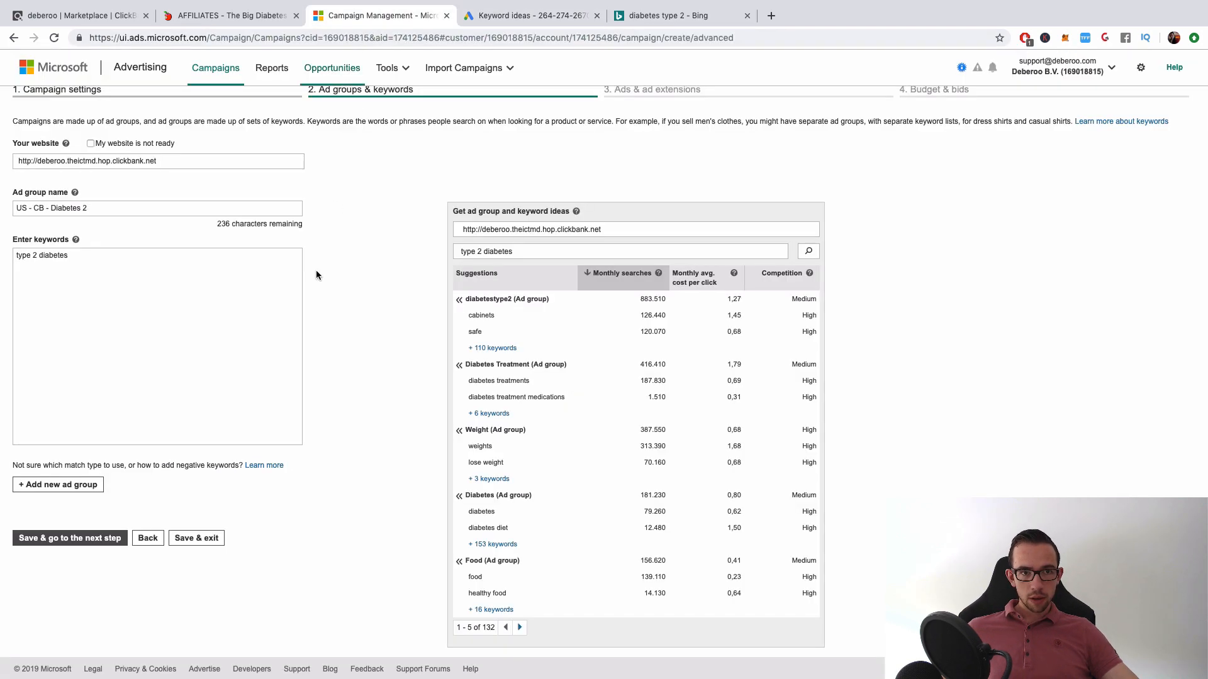
left_click(121, 296)
key("Return")
key("ctrl+v")
- Copy "diabetes 2" from the Google Ads keyword ideas, add it as the third keyword in the list, and close the Bing search page
left_click(577, 15)
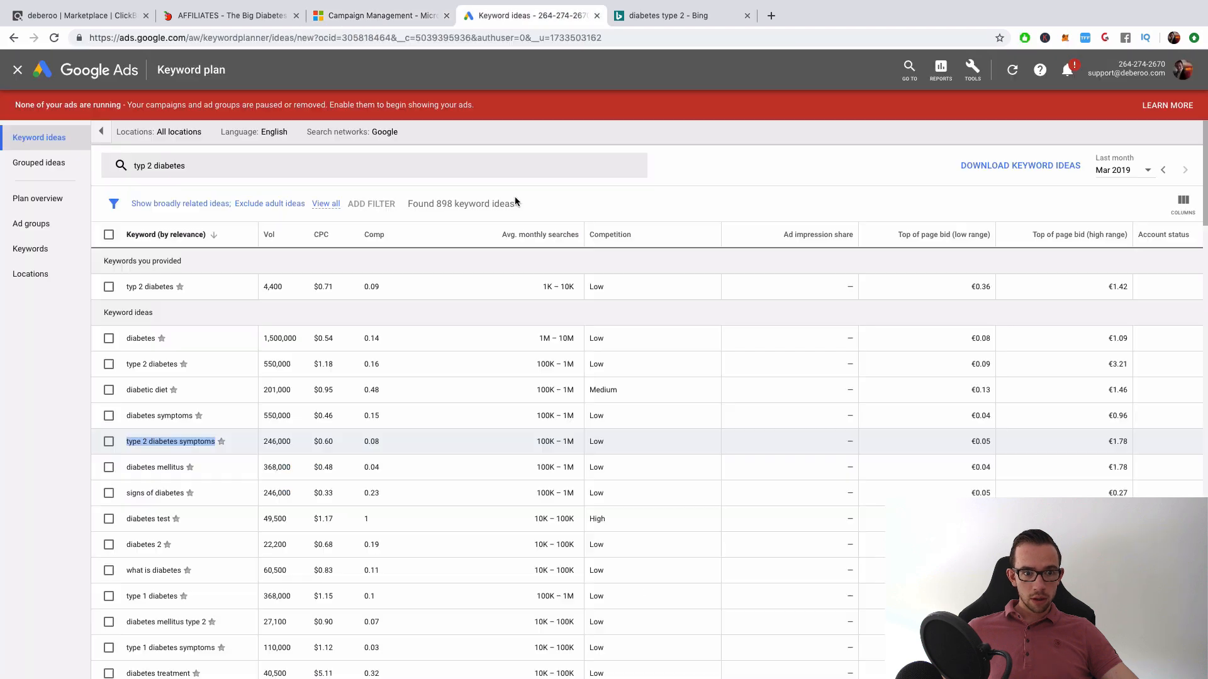
scroll(323, 501, "down", 2)
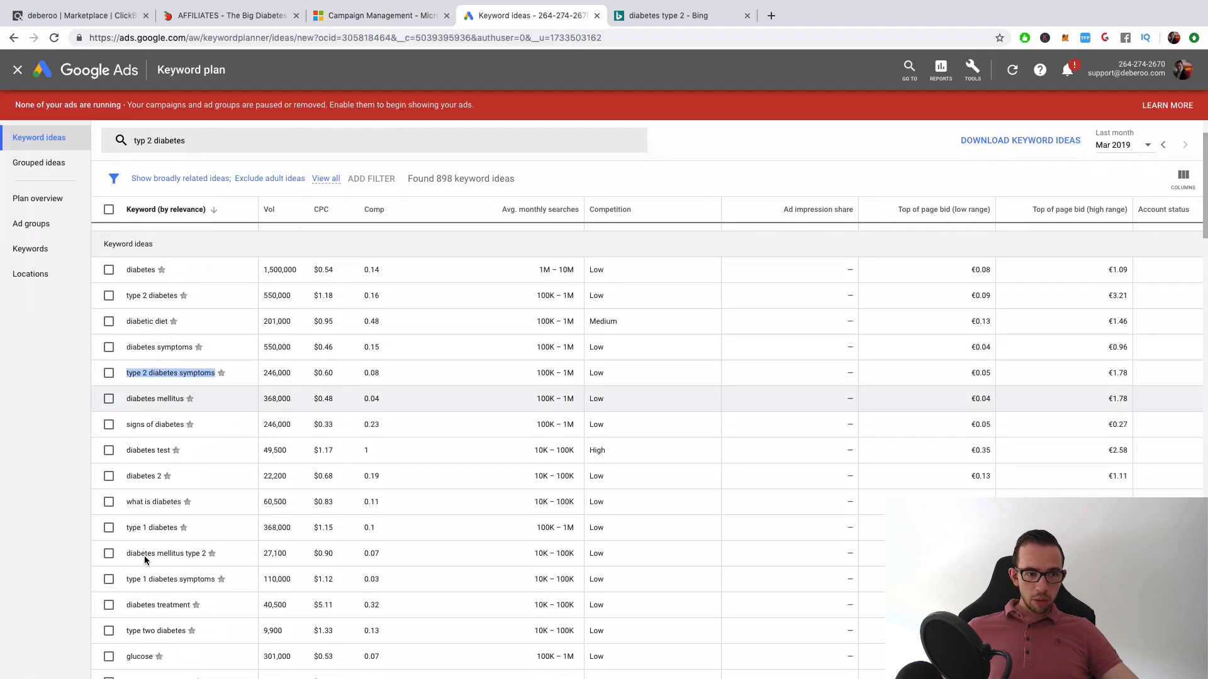
left_click(130, 477)
left_click_drag(159, 476, 132, 476)
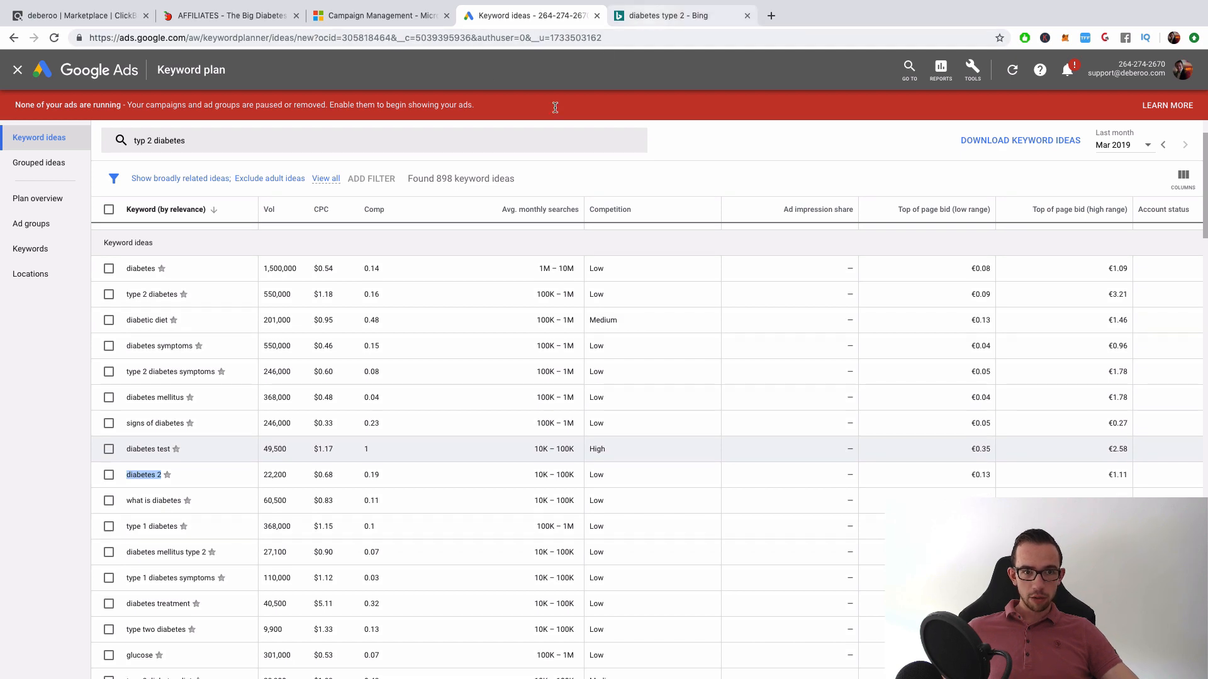
left_click(666, 15)
left_click(381, 15)
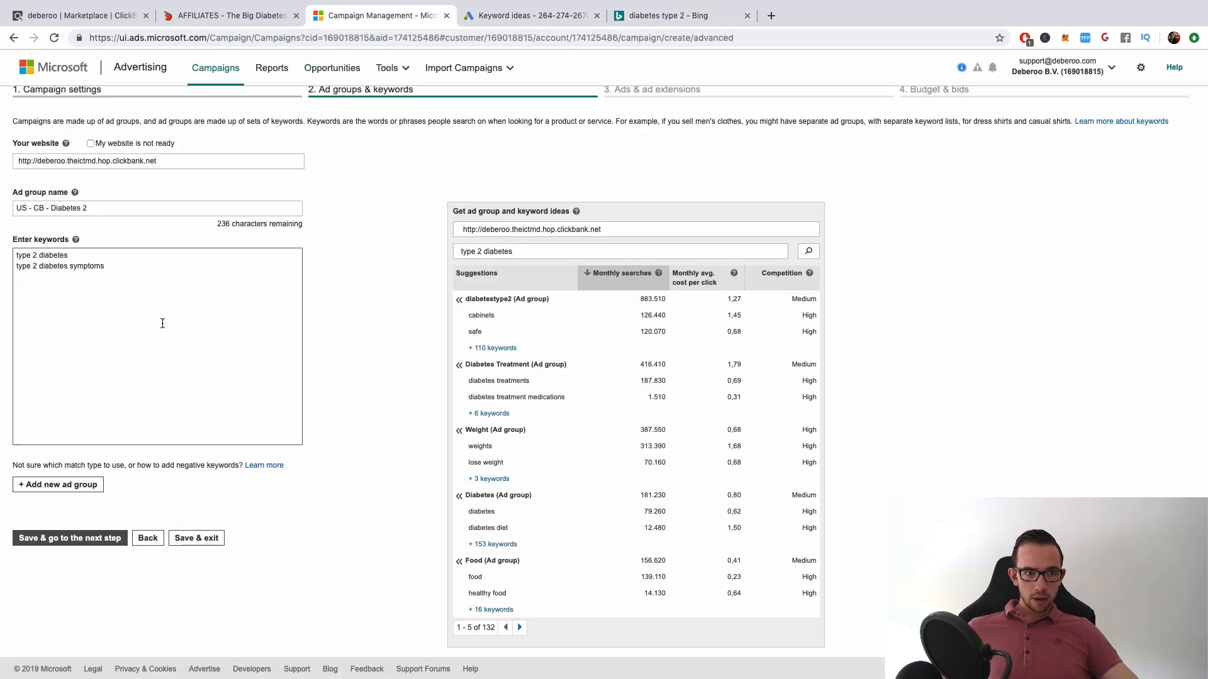
type("diabetes 2")
key("Return")
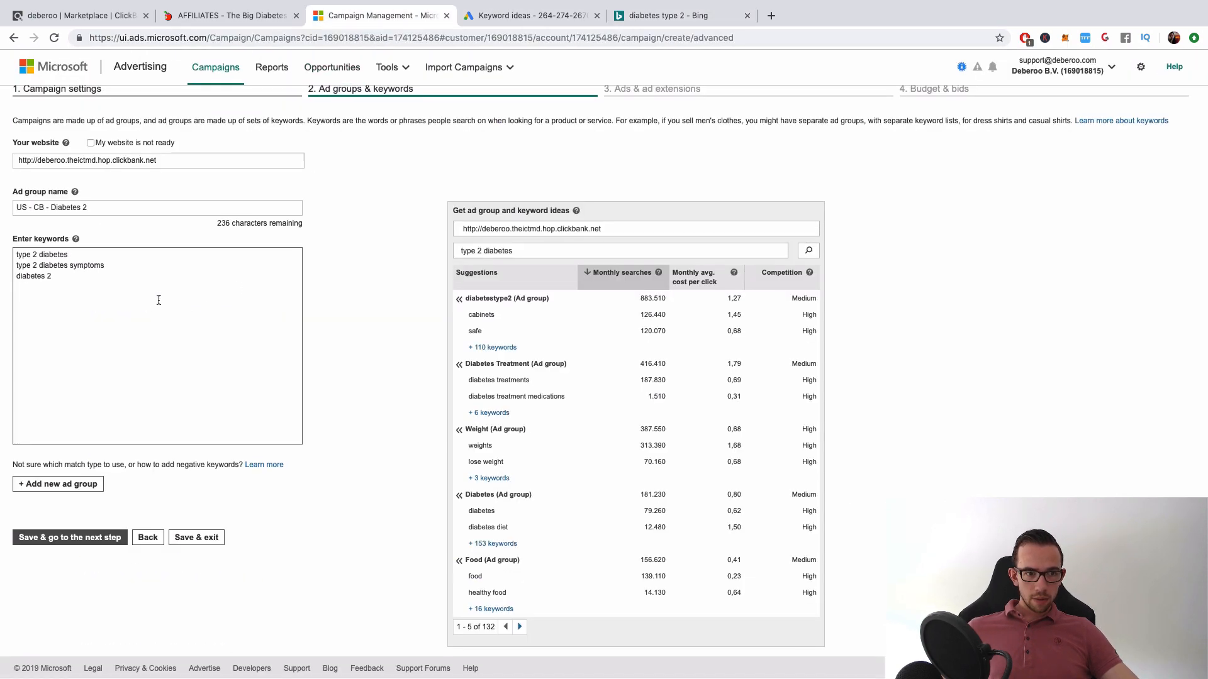
left_click(747, 15)
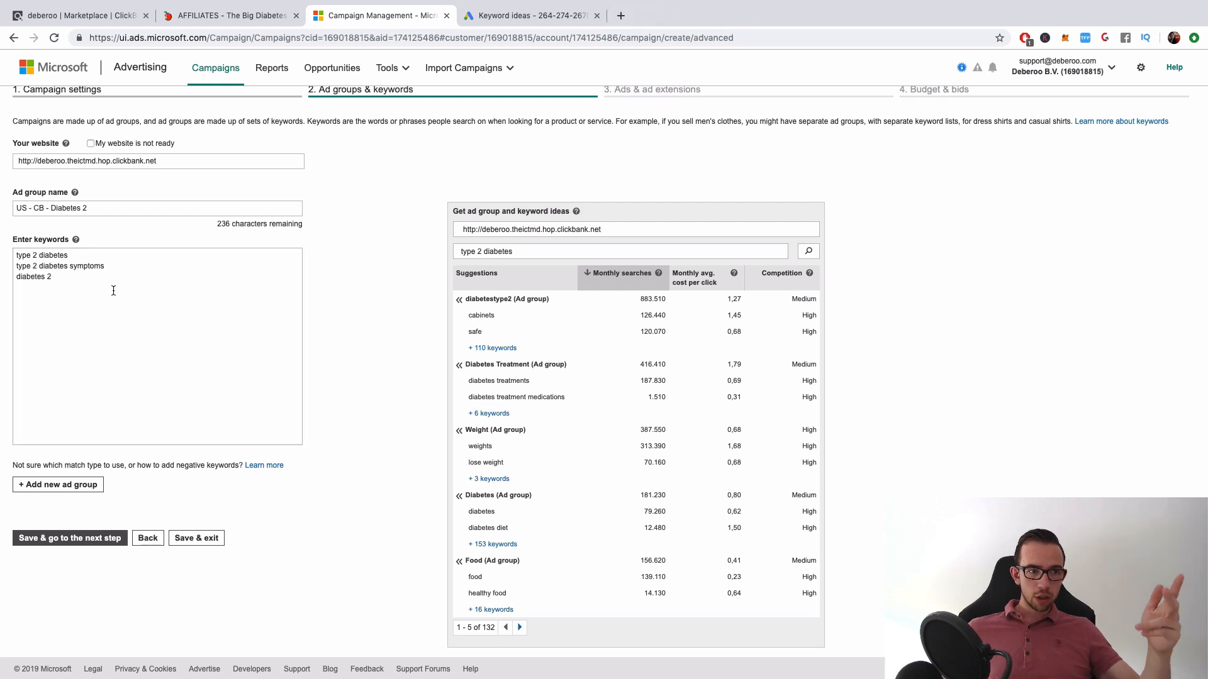
- Read the keyword help to see how broad, phrase and exact match keywords are written
left_click(106, 271)
scroll(106, 269, "up", 1)
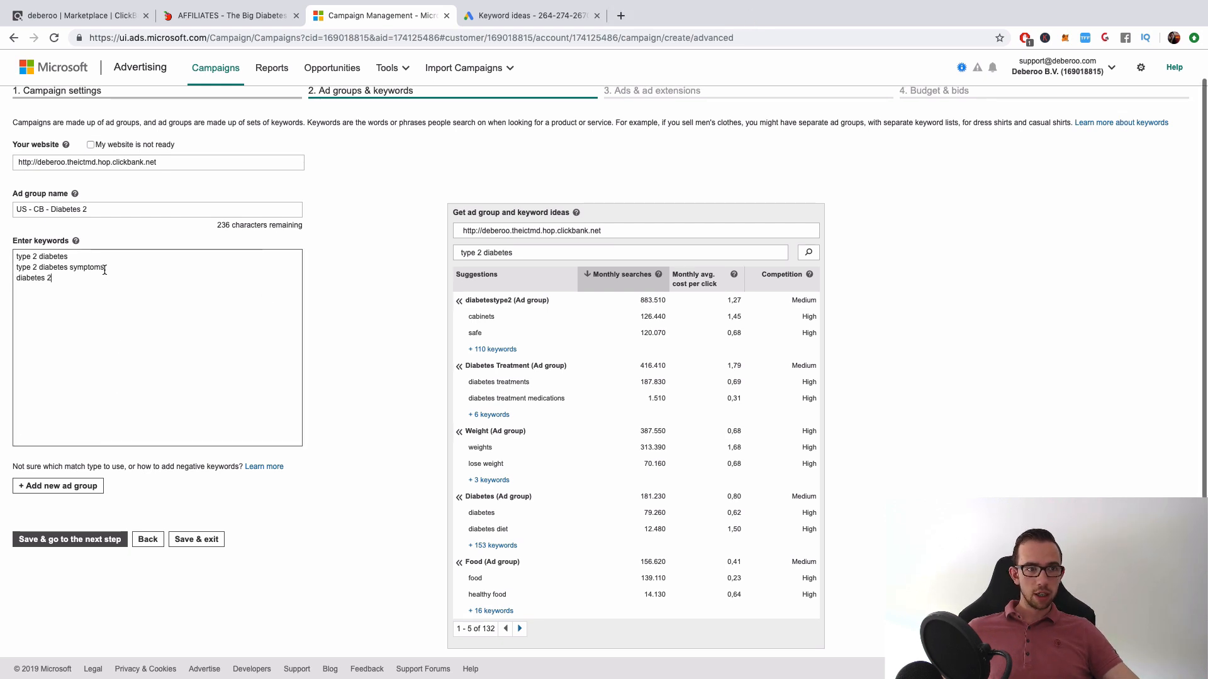
left_click(75, 241)
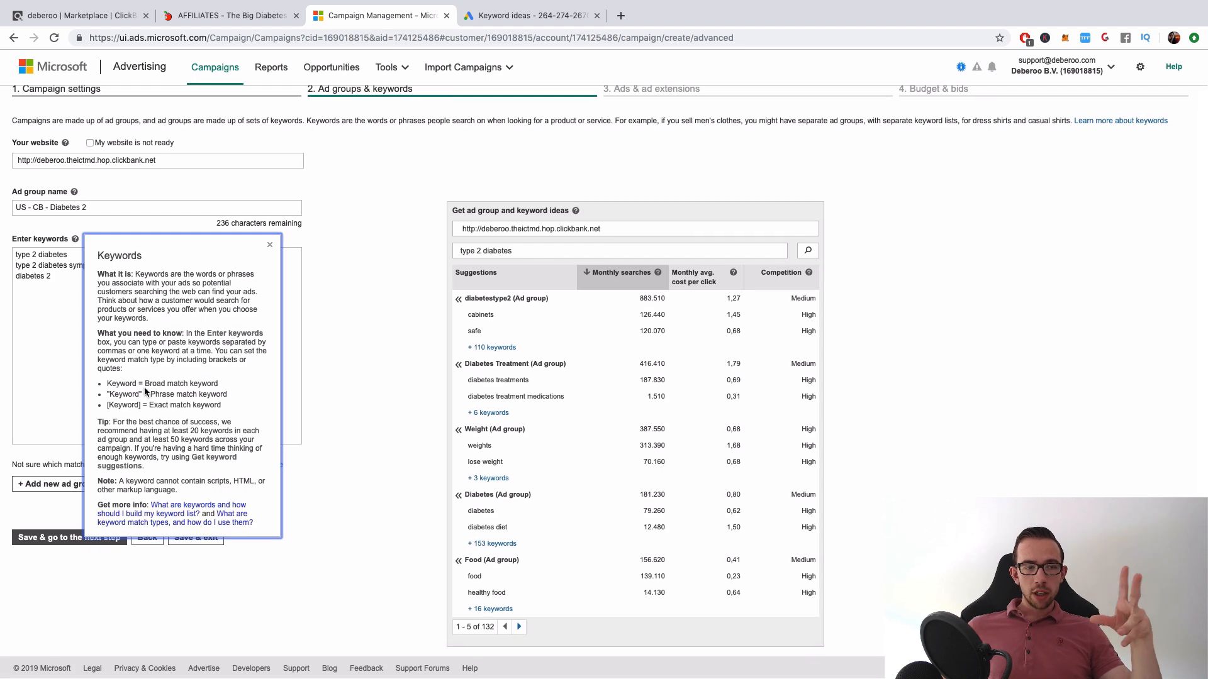
left_click(40, 271)
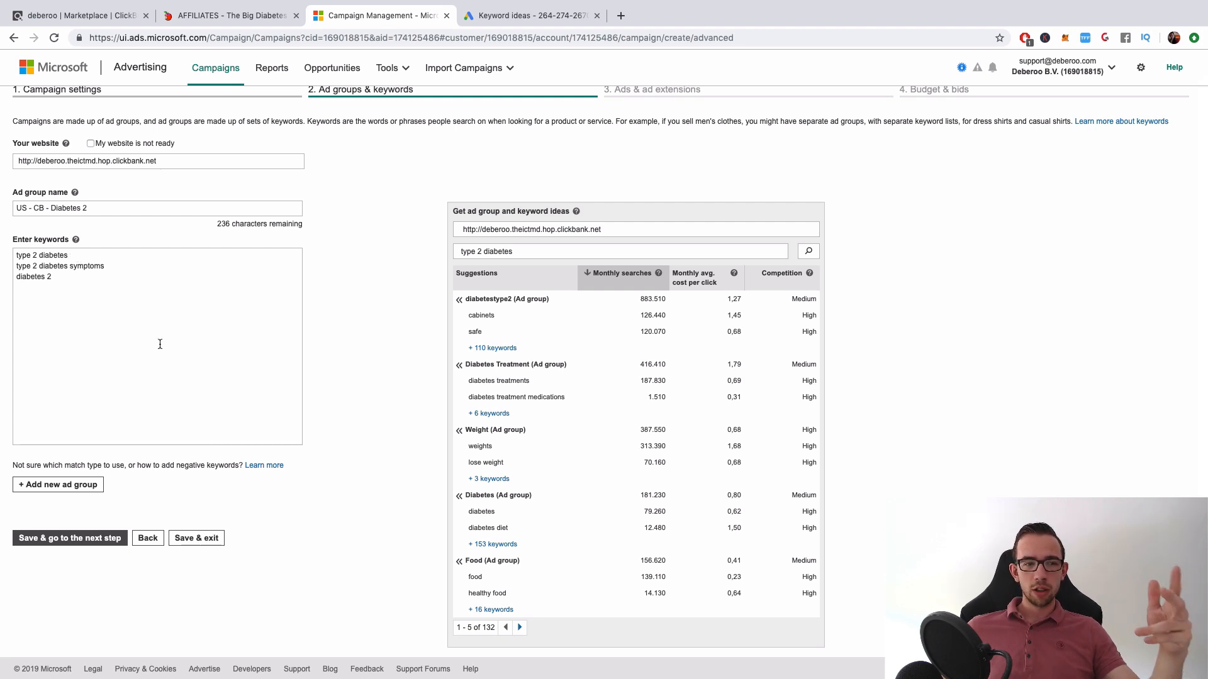
- Put square brackets around the three diabetes keywords to make them exact match
left_click(93, 279)
type("]")
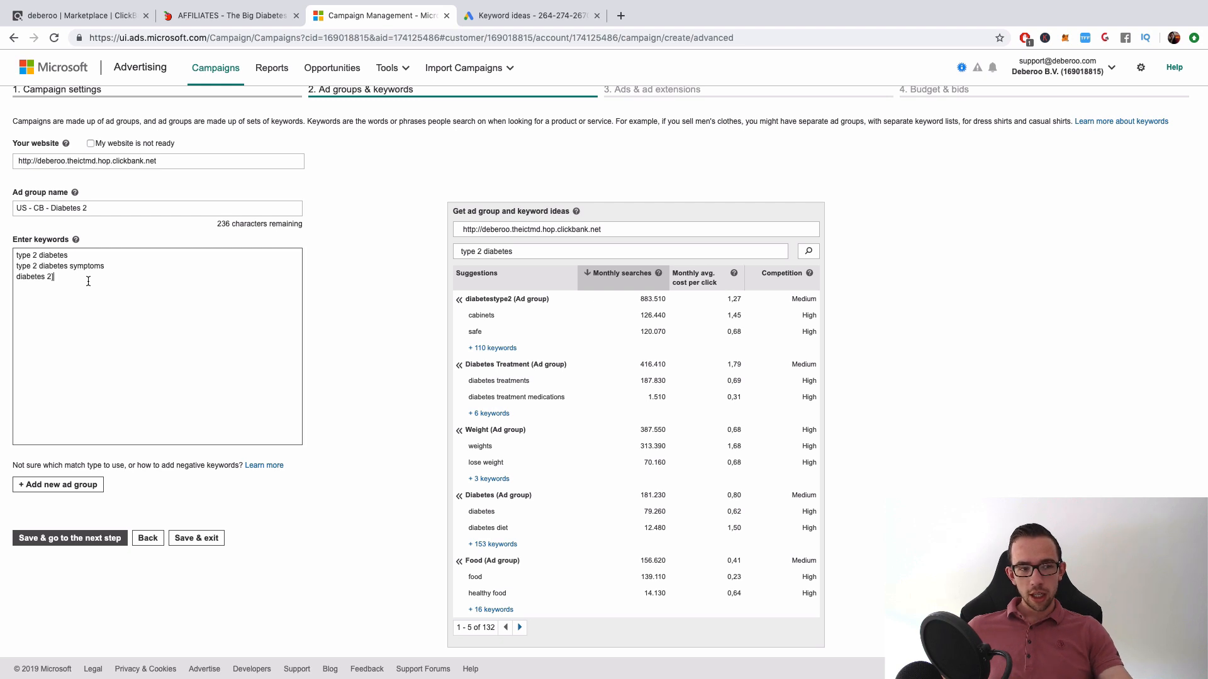
left_click(18, 277)
type("[")
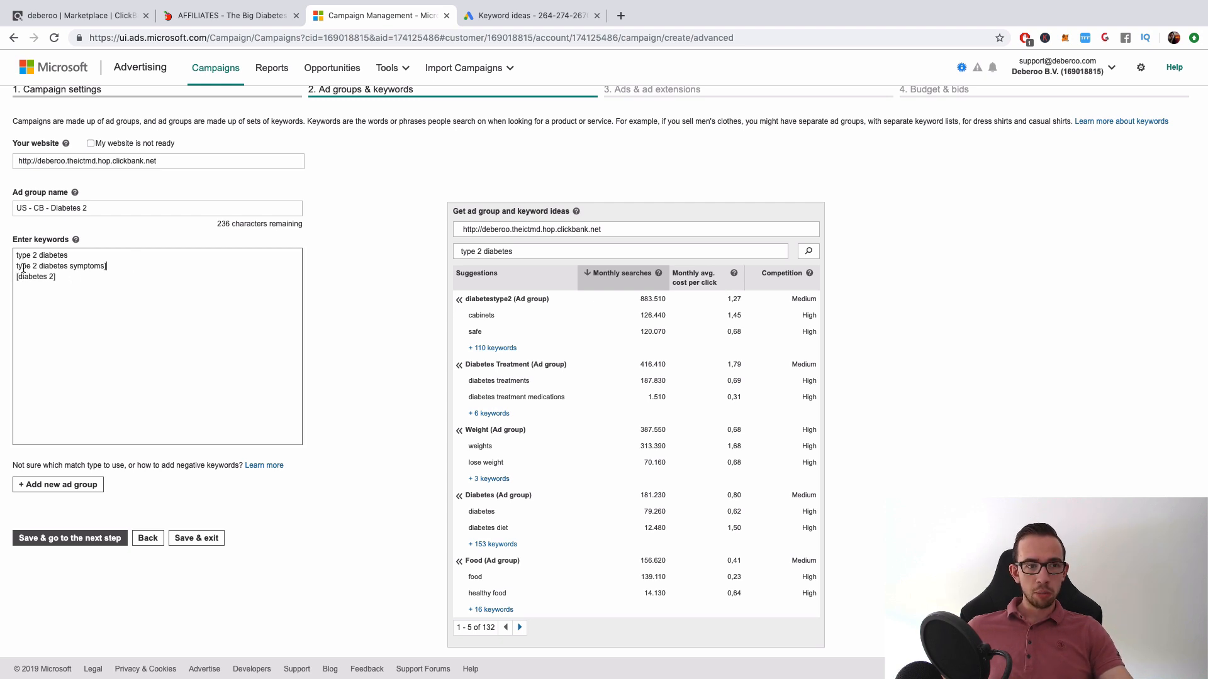
left_click(17, 265)
type("[")
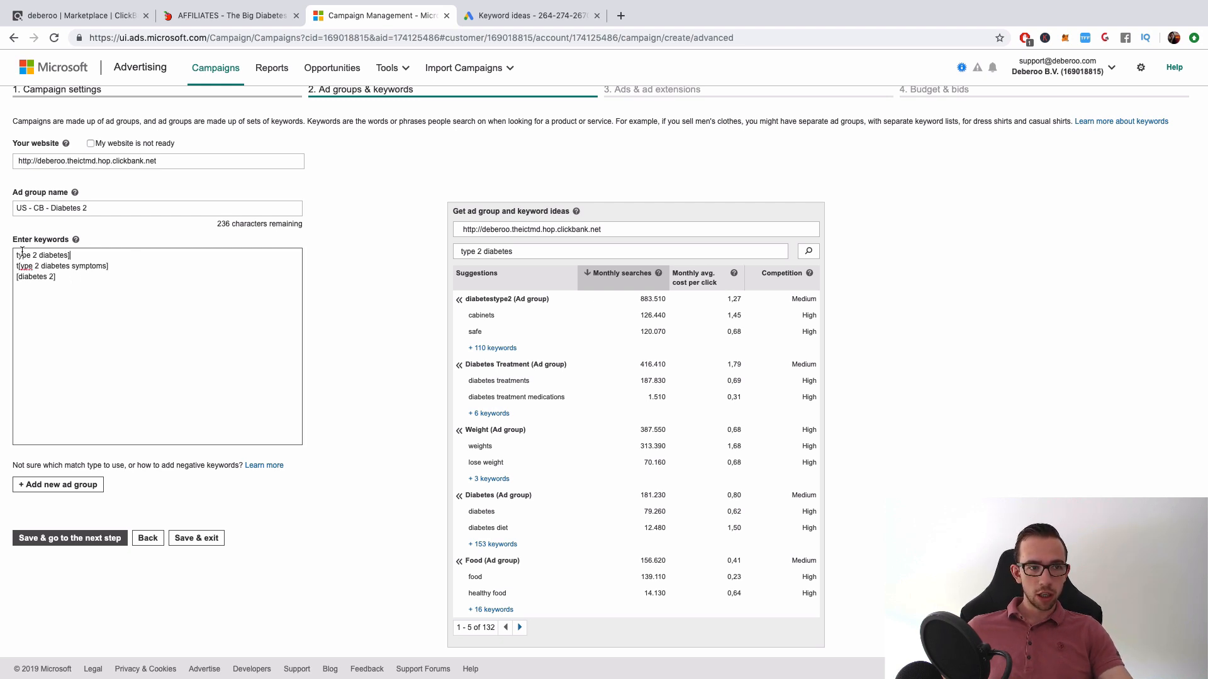
left_click(19, 254)
type("[")
- Review the match type notation in the keyword help again, comparing it with the bracketed keywords
left_click(75, 240)
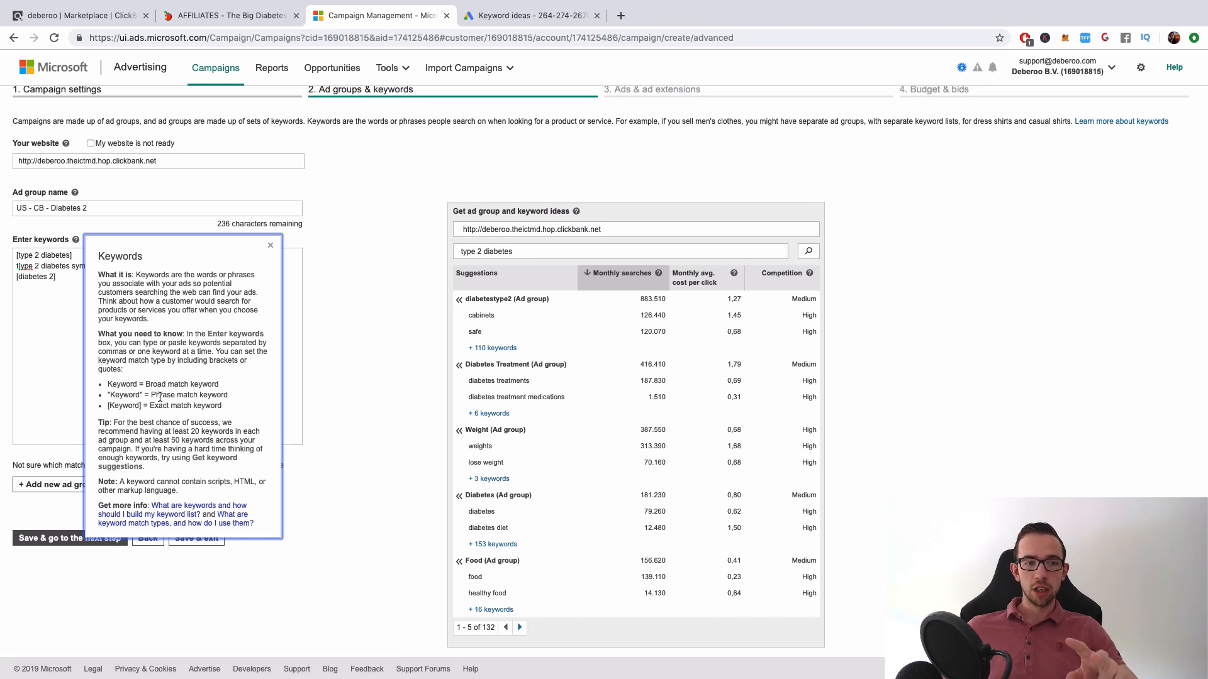
left_click(20, 254)
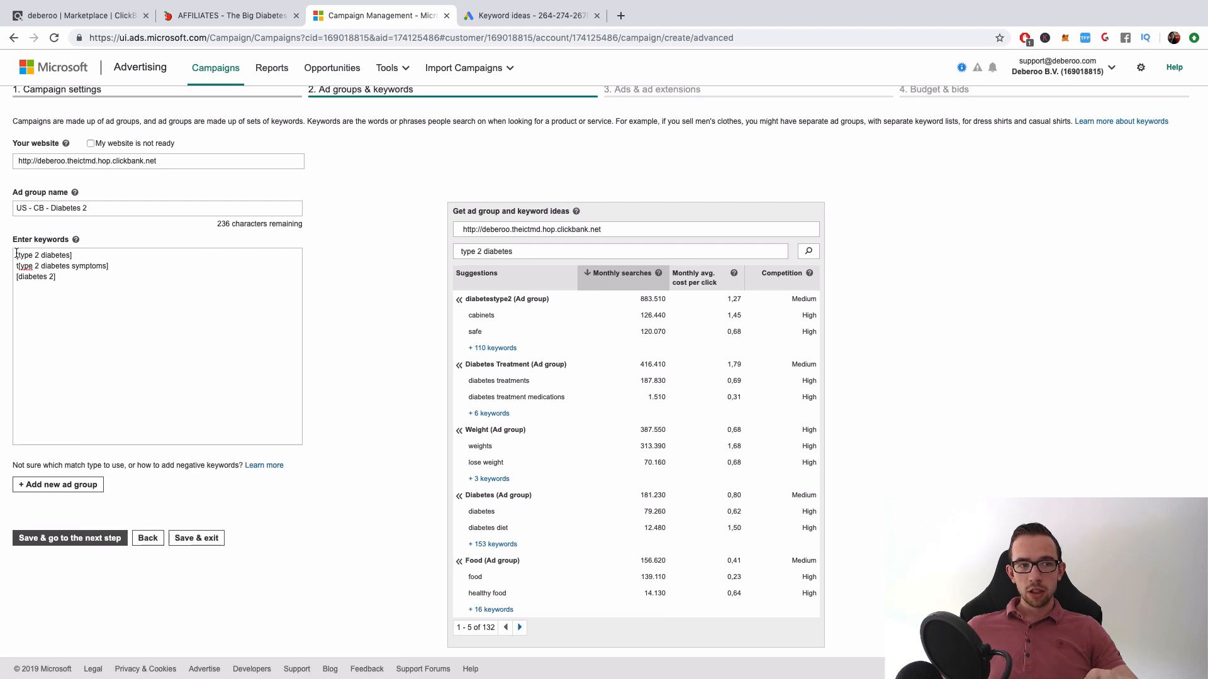
left_click(76, 240)
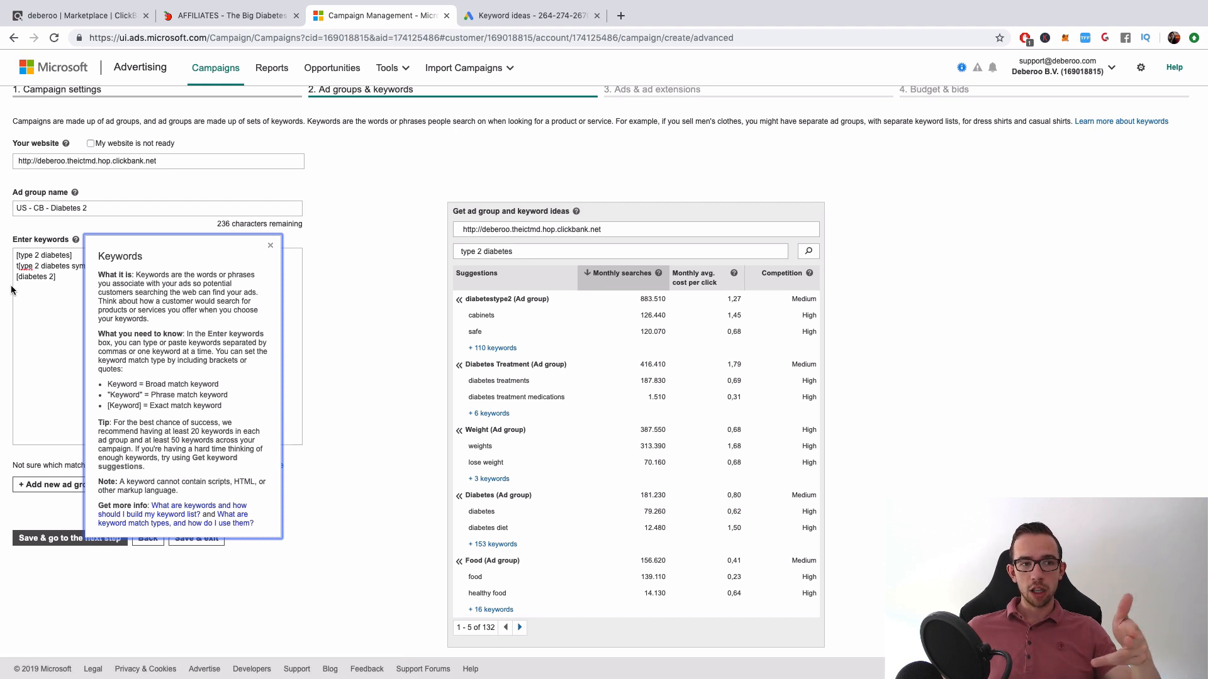
- Correct the misplaced opening bracket in the second keyword so it reads "[type 2 diabetes symptoms]"
left_click(30, 267)
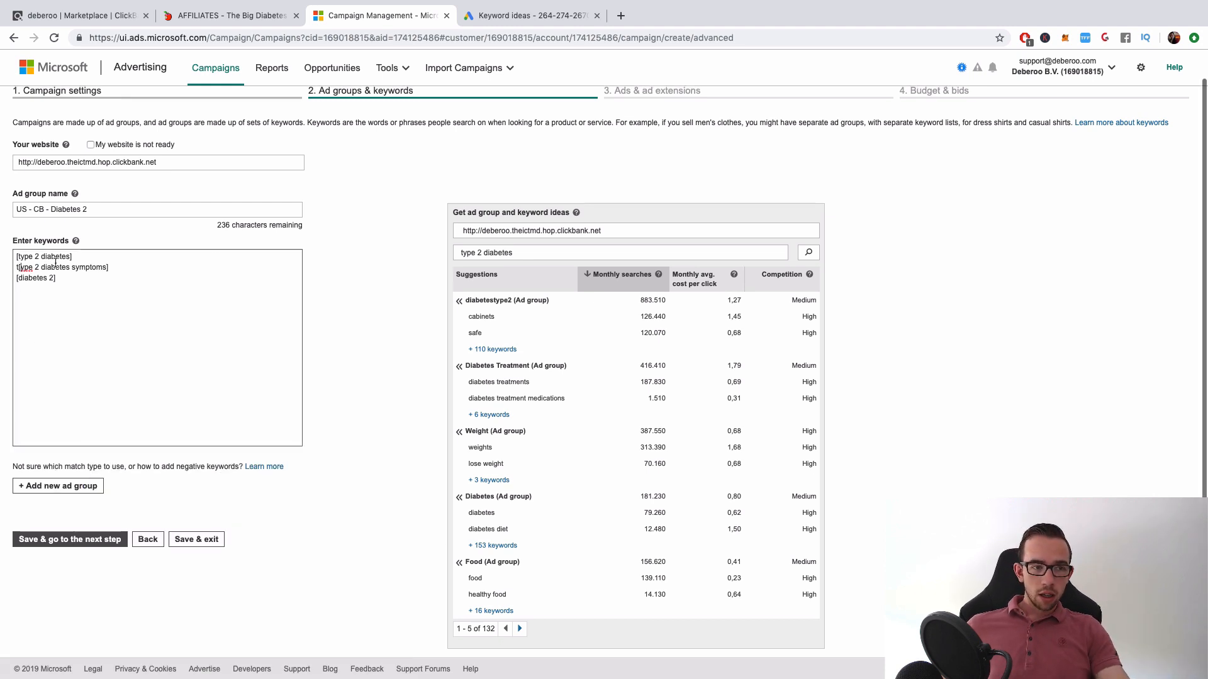
key("BackSpace")
key("BackSpace")
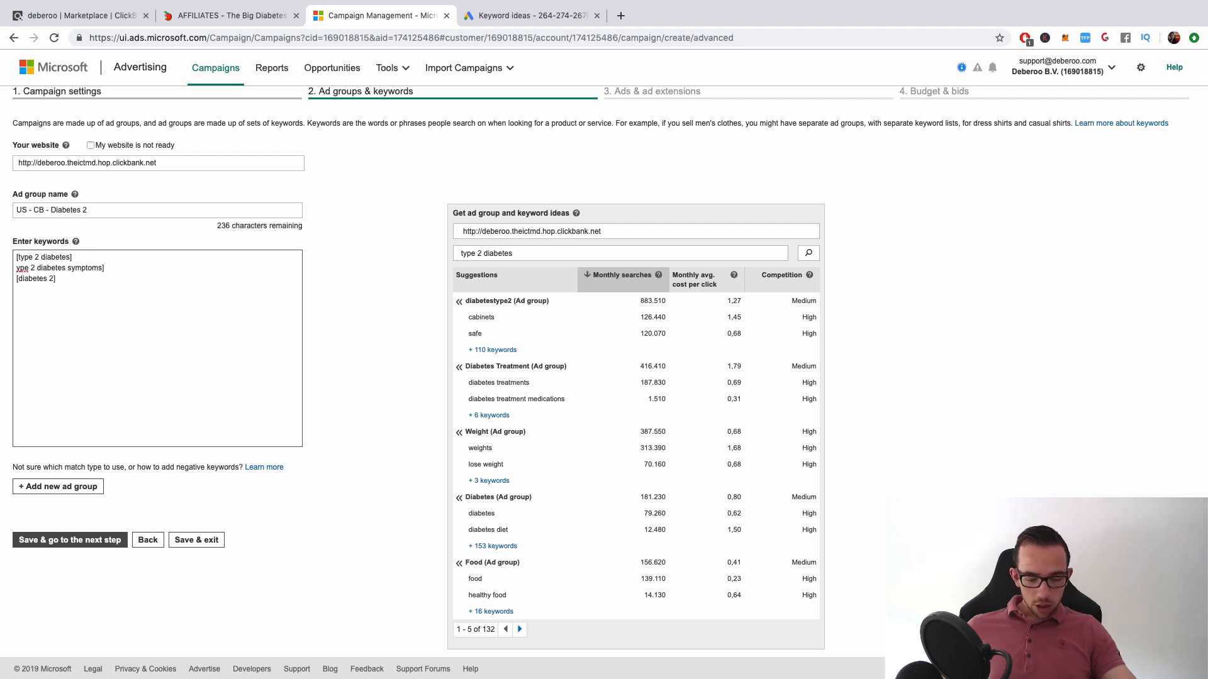
type("[t")
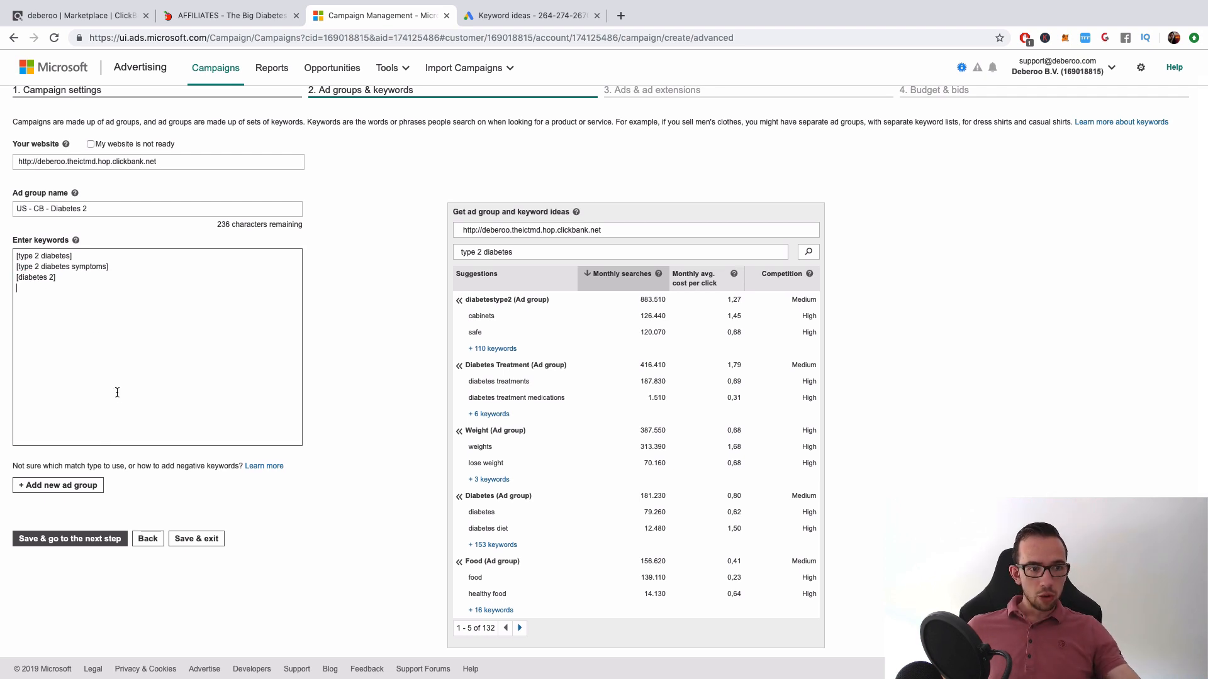
- Save the ad group's keywords, go on to the ads stage, and start creating an ad for "US - CB - Diabetes 2"
left_click(80, 543)
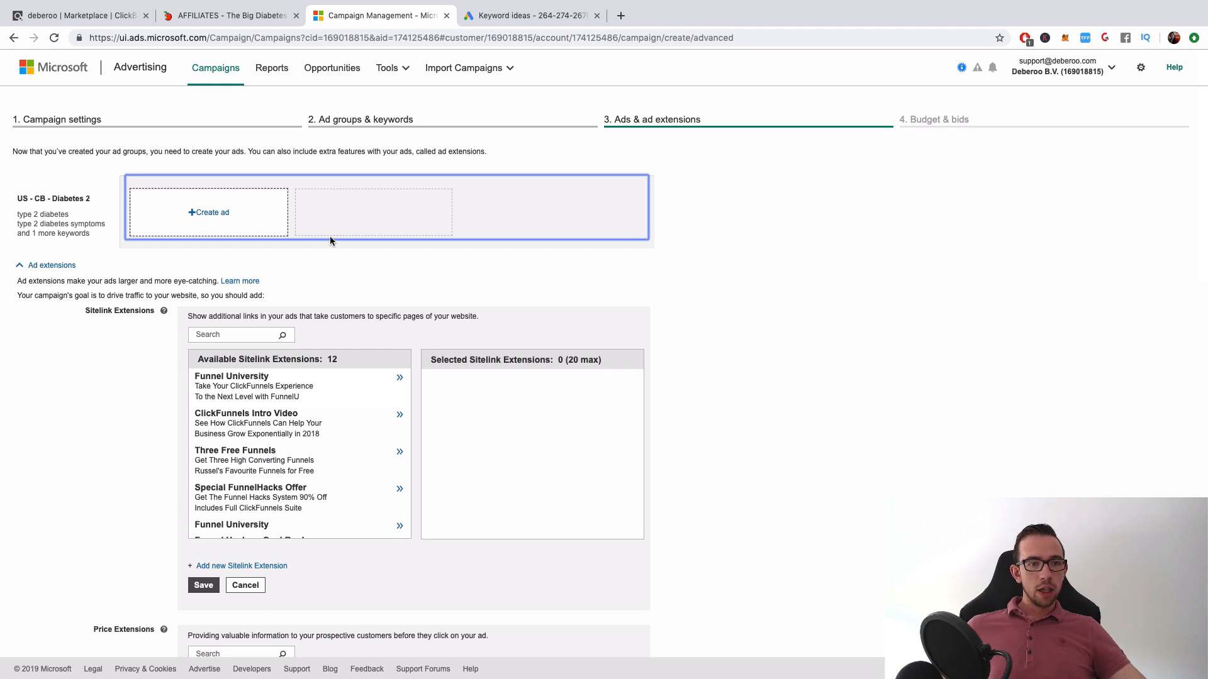
scroll(291, 493, "down", 2)
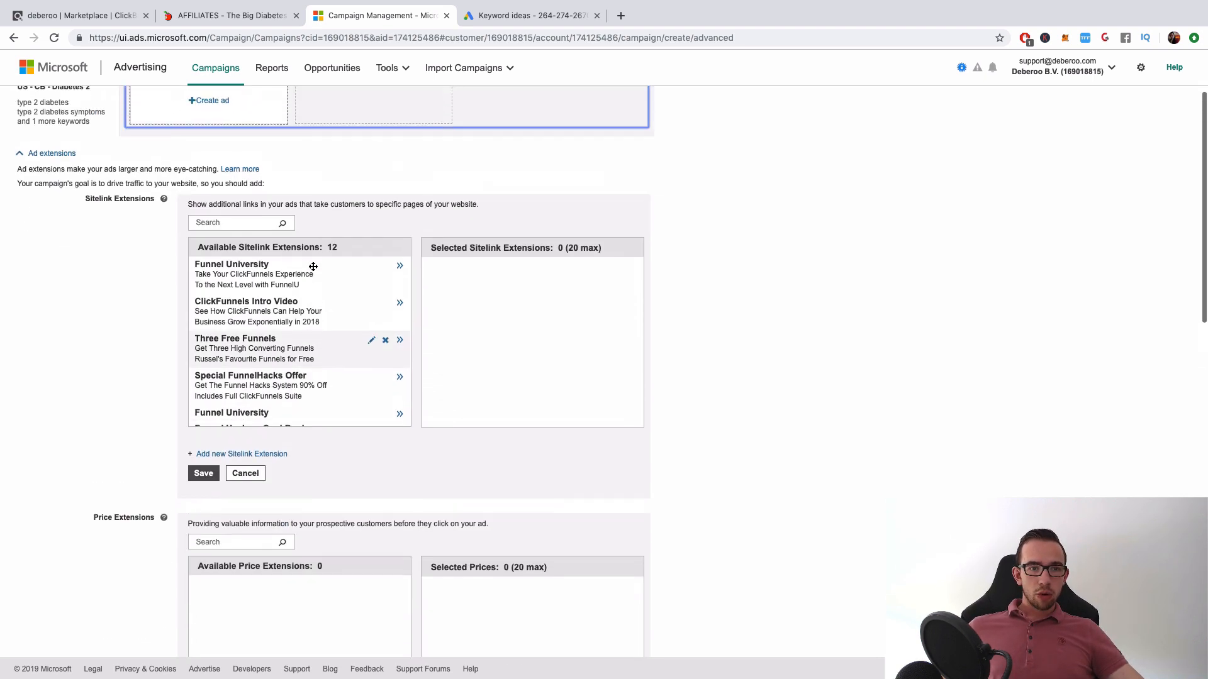
scroll(292, 304, "up", 2)
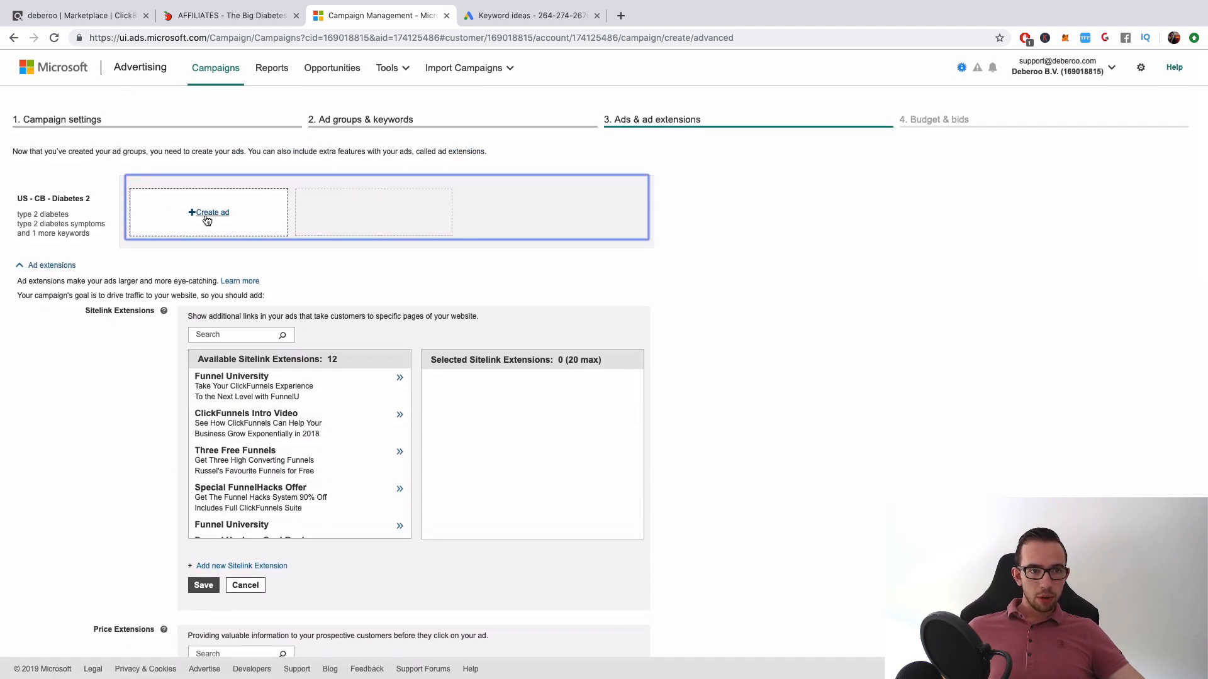
left_click(207, 214)
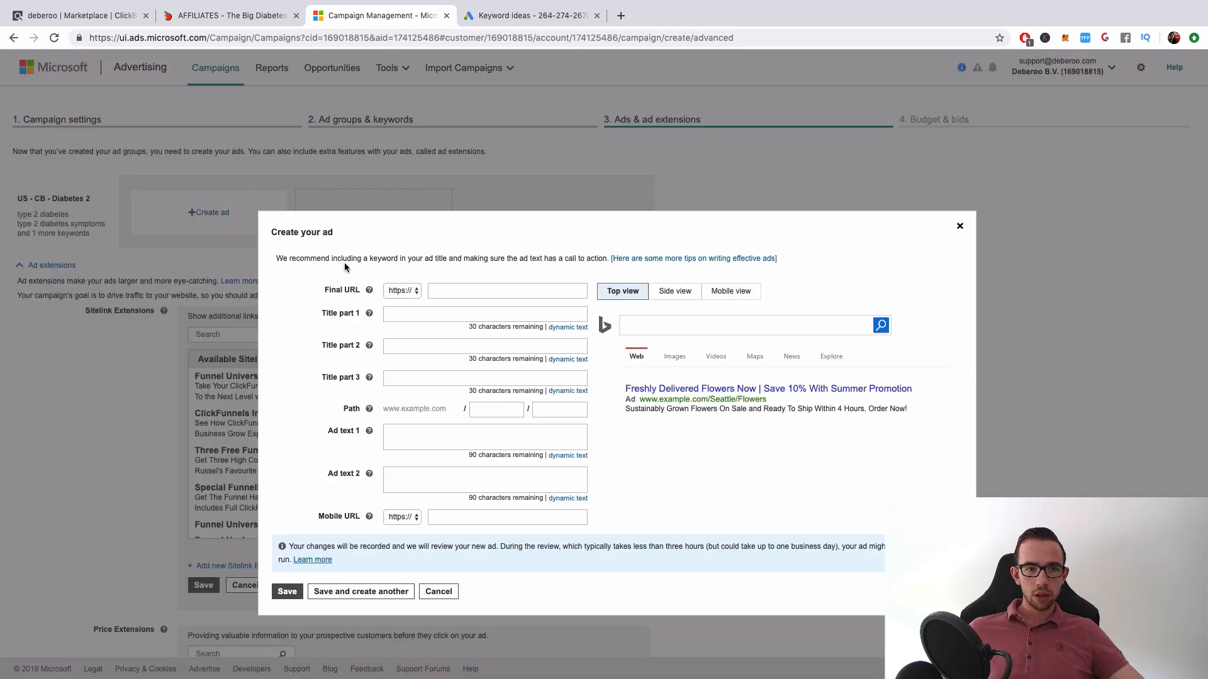
left_click(395, 292)
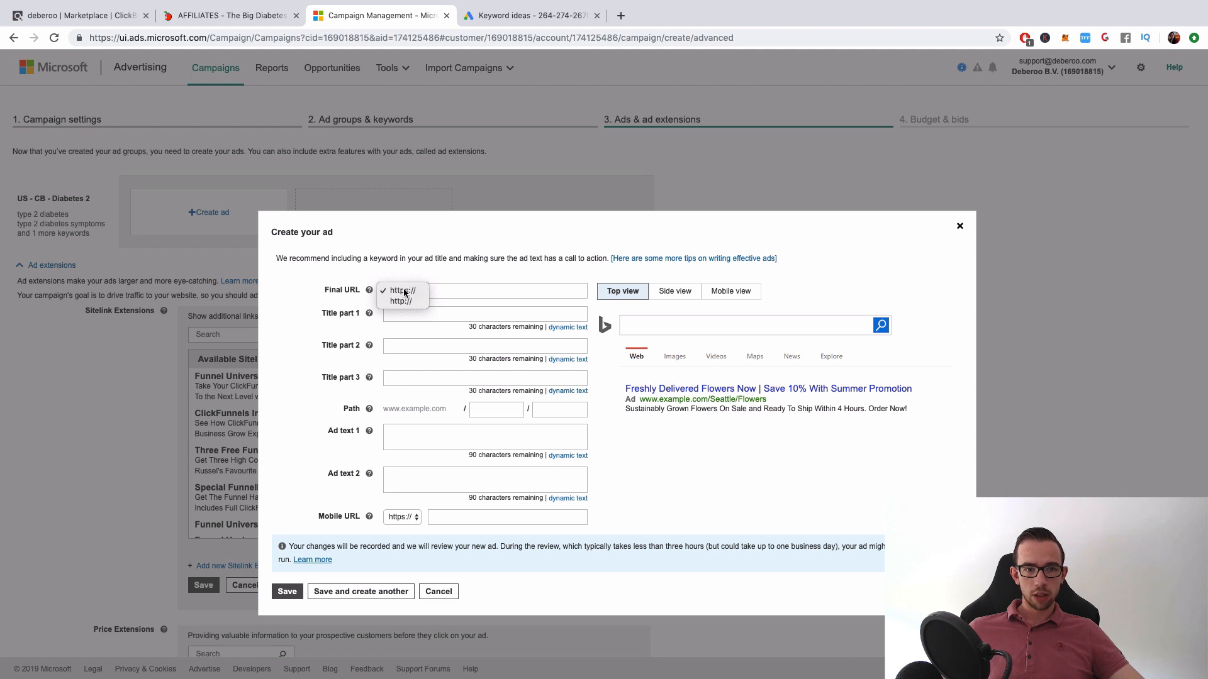
left_click(403, 291)
left_click(443, 290)
type("diabetes 2")
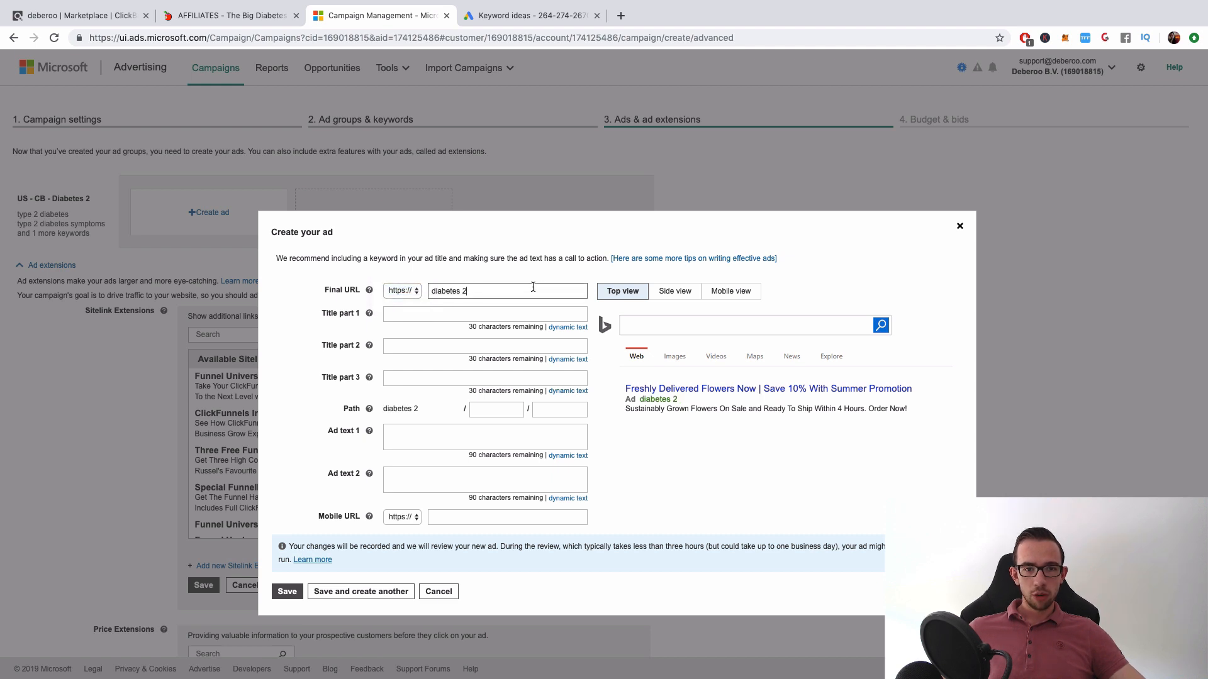
key("super+z")
scroll(510, 274, "down", 1)
left_click(227, 15)
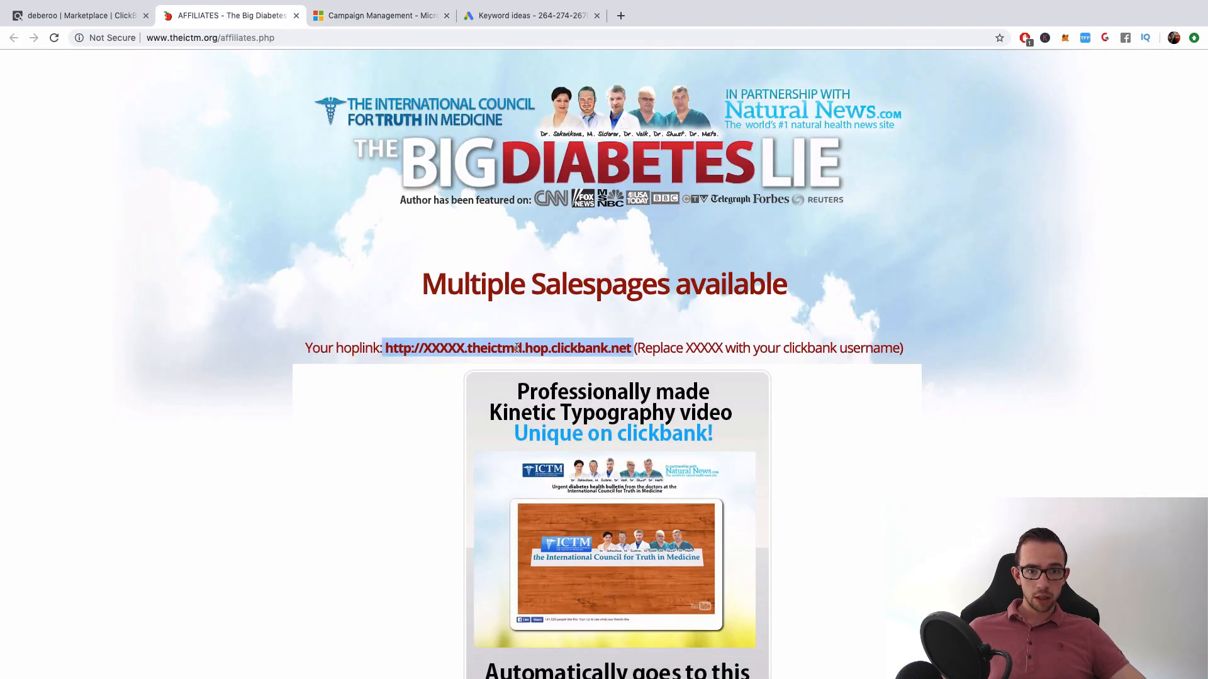
right_click(531, 358)
left_click(545, 374)
left_click(348, 15)
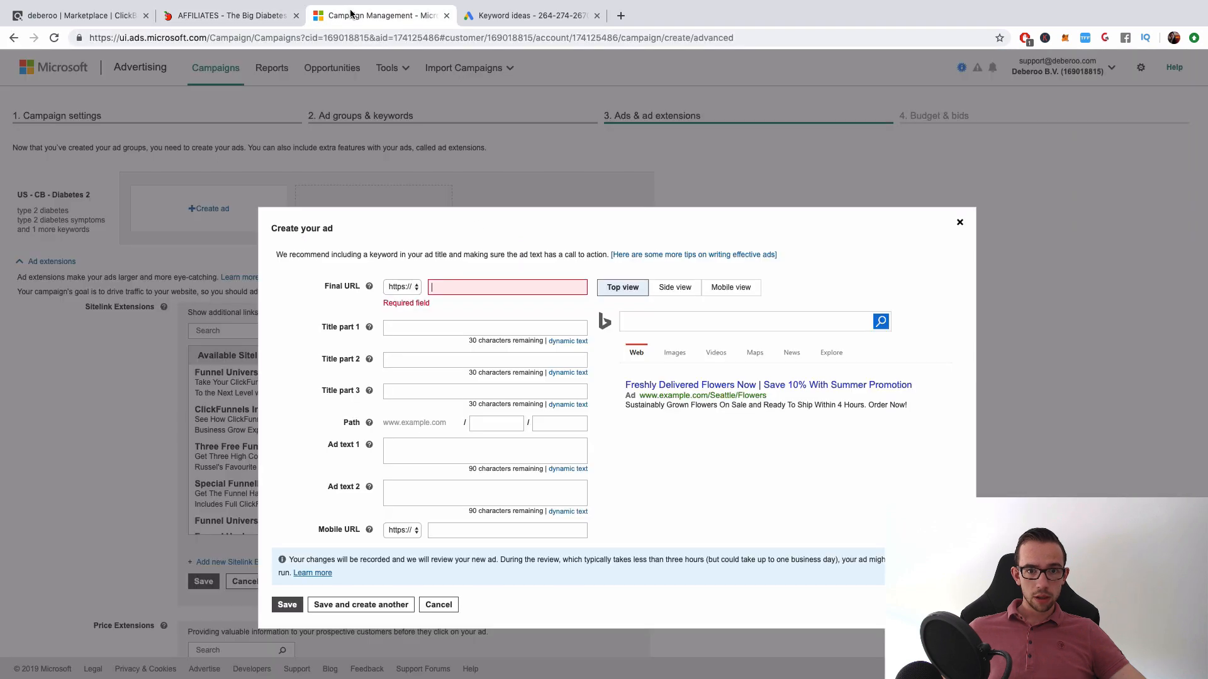
type("XXXXX.theictmd.hop.clickbank.net")
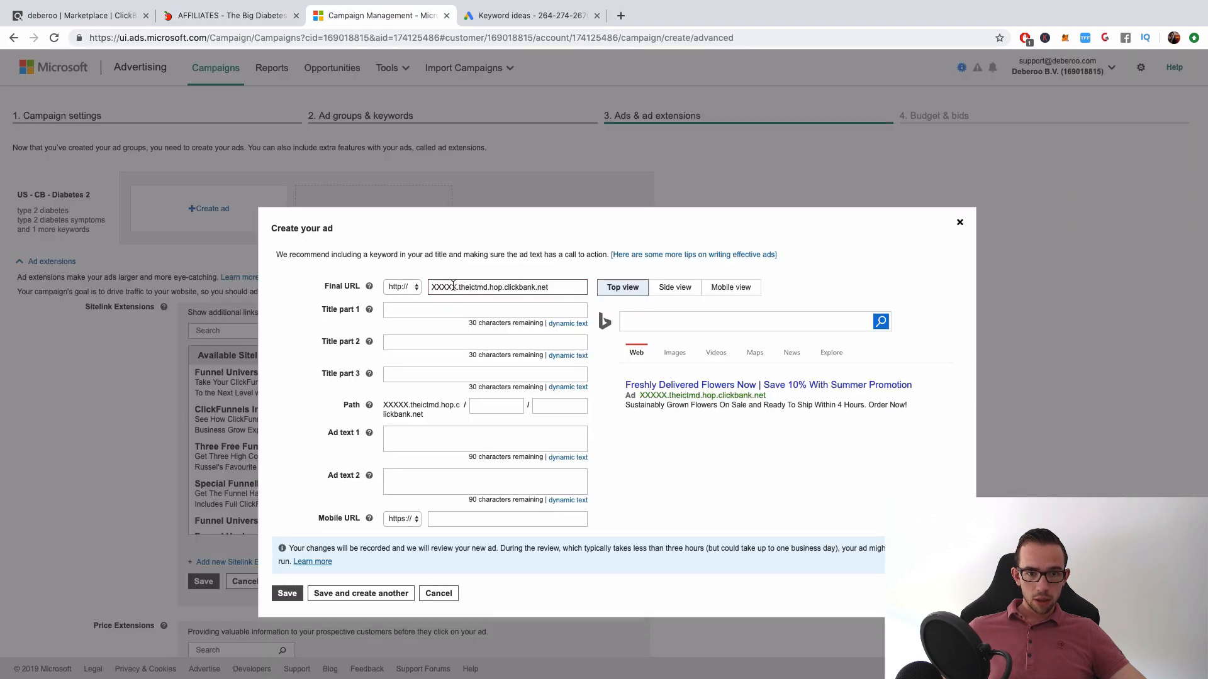
double_click(448, 288)
scroll(449, 287, "up", 1)
type("deberoo")
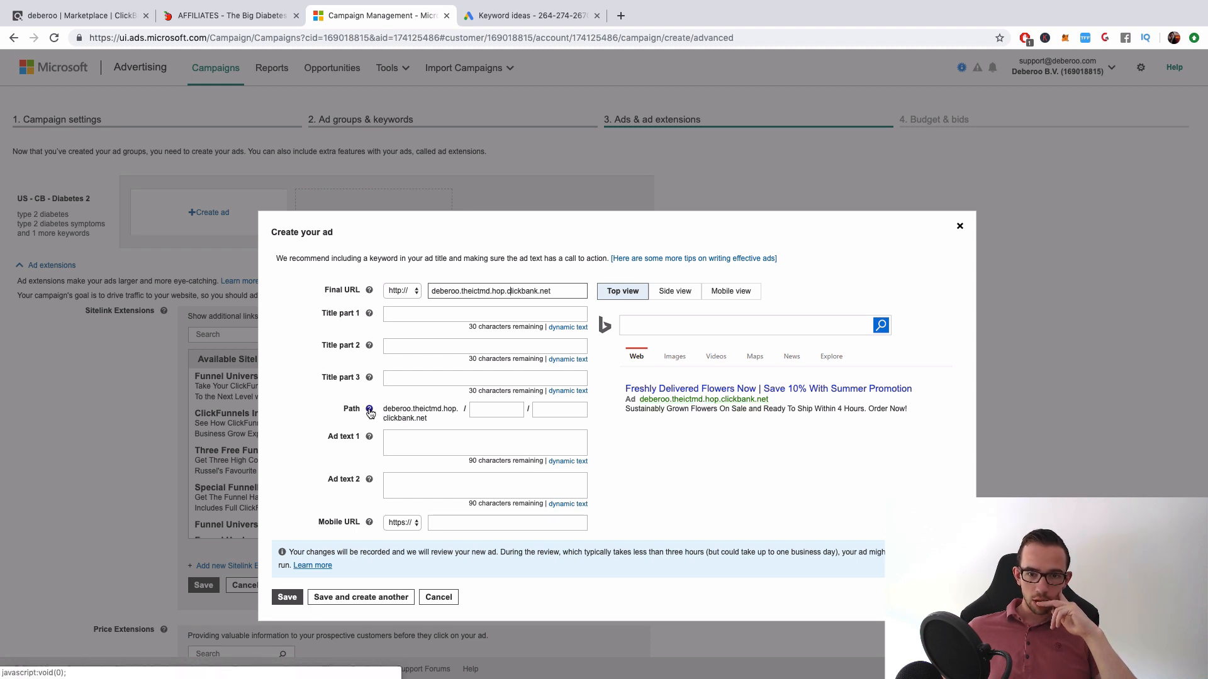
left_click(400, 288)
left_click(407, 277)
left_click(402, 289)
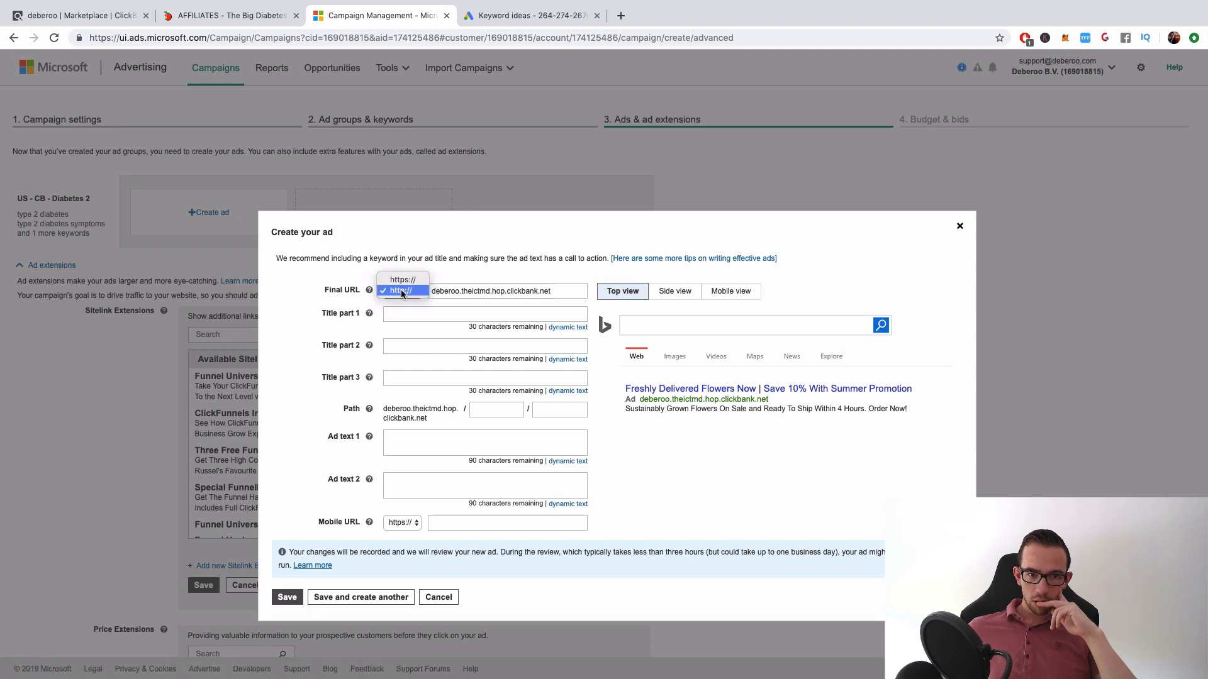
left_click(403, 286)
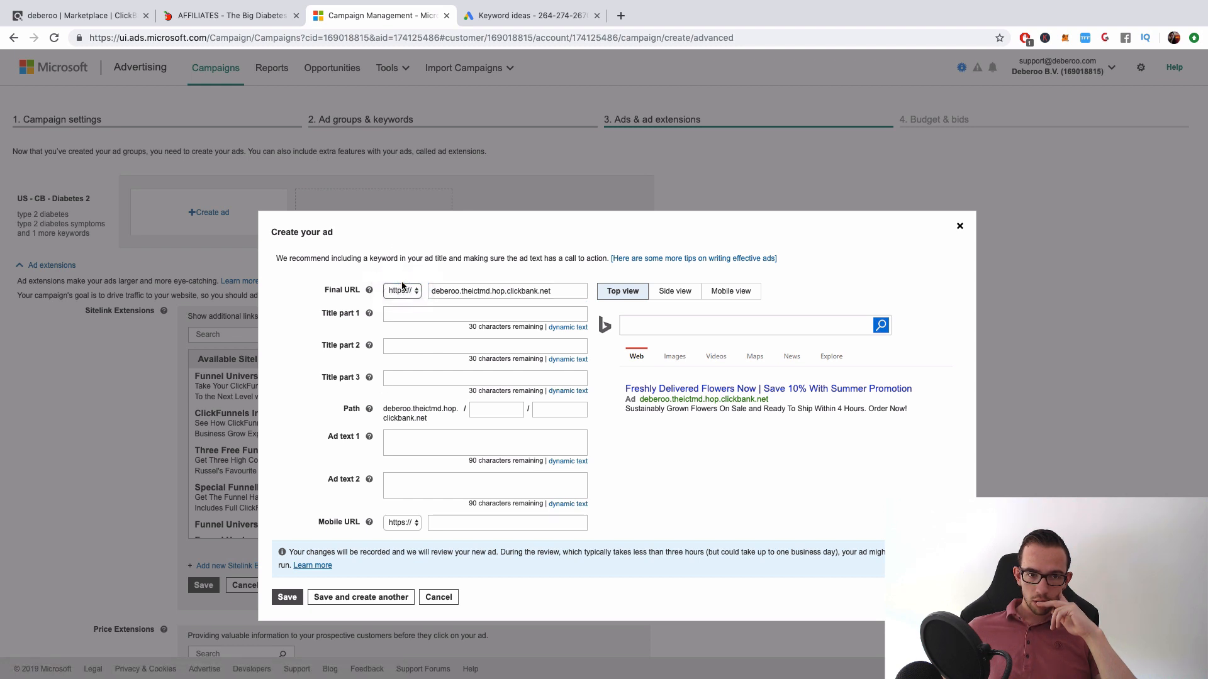
left_click(440, 285)
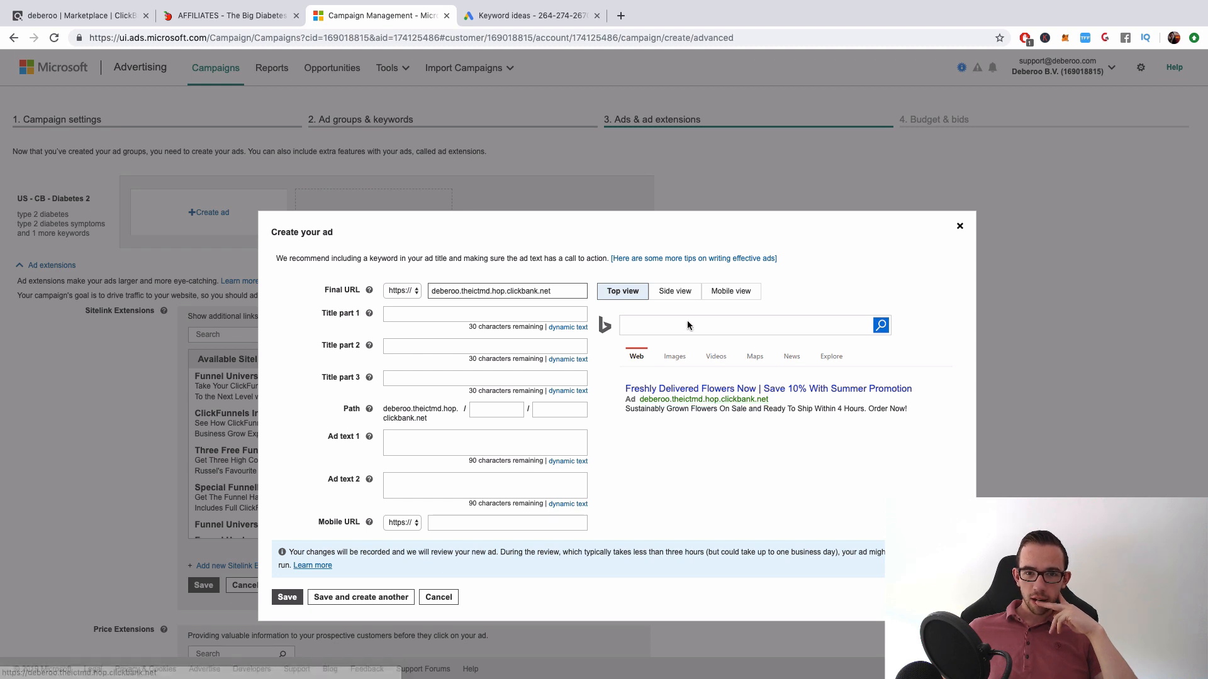
- Consult the banner copy on The Big Diabetes Lie affiliate page and set the ad's title part 1 to "Scientist Have Discovered How"
left_click(538, 317)
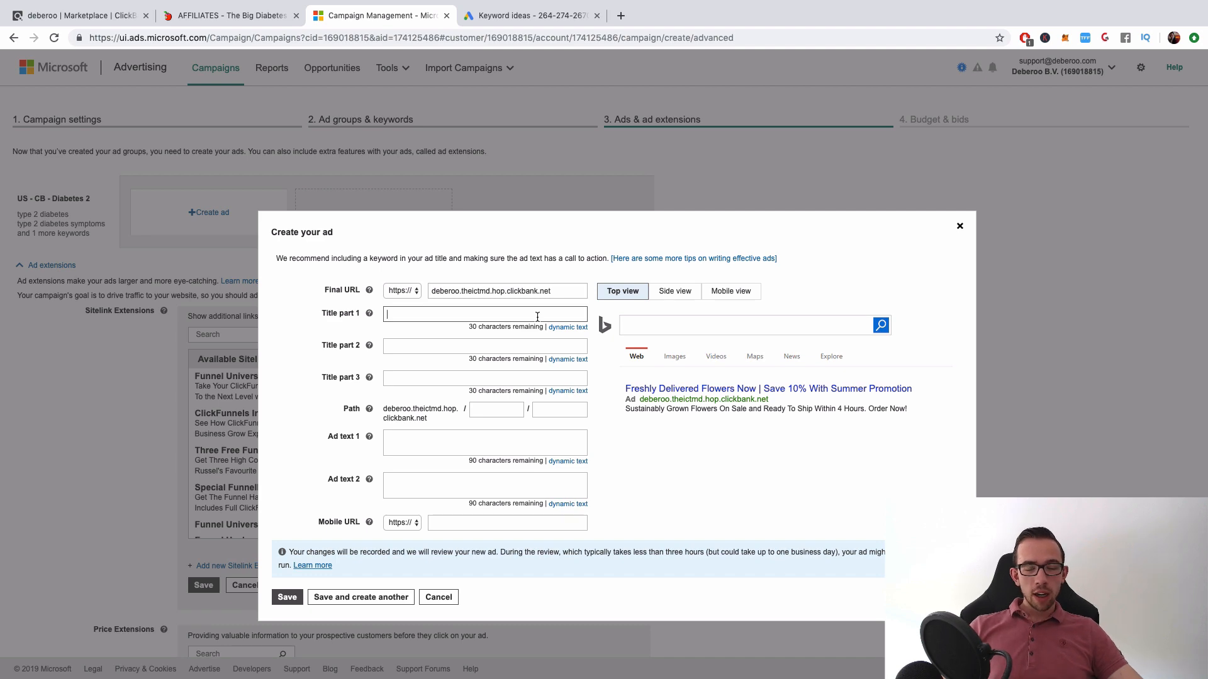
left_click(197, 17)
scroll(526, 295, "down", 15)
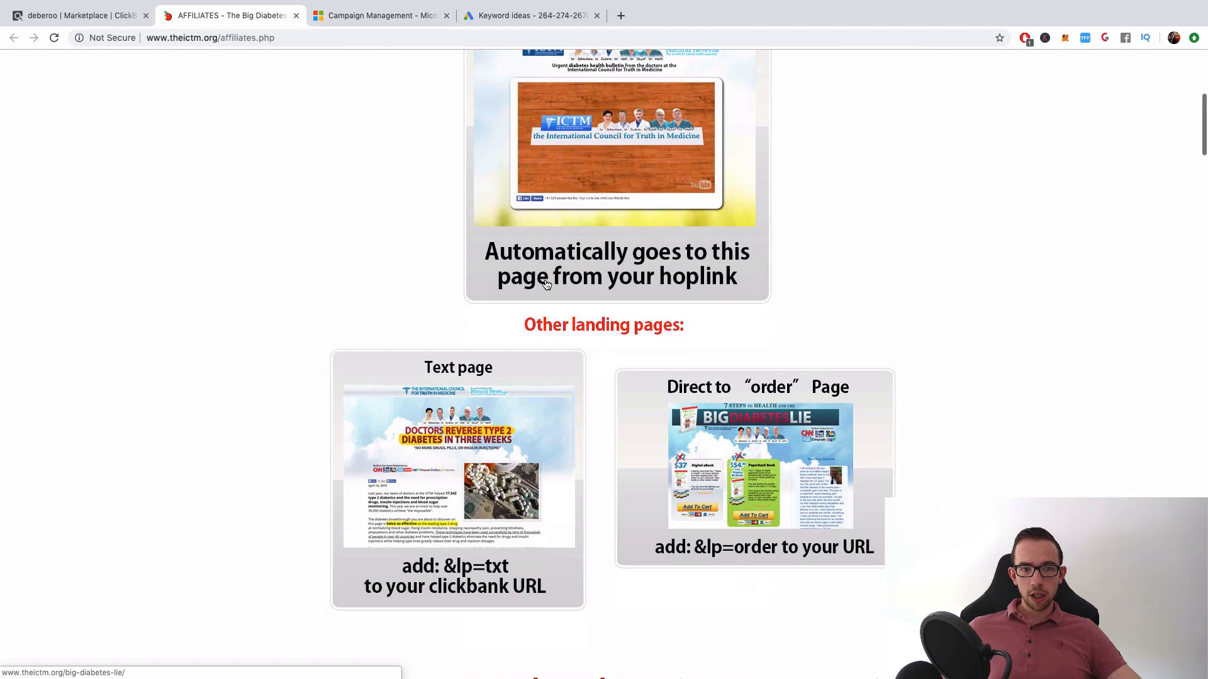
scroll(526, 295, "down", 15)
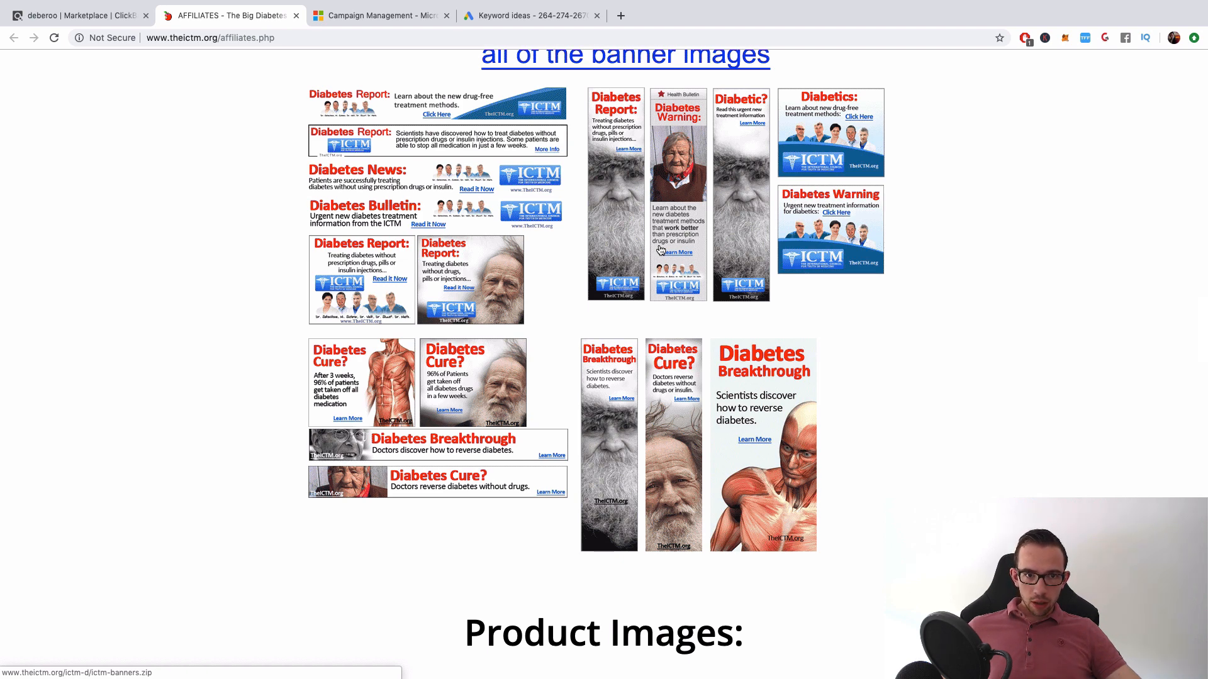
scroll(507, 245, "up", 2)
scroll(500, 214, "up", 1)
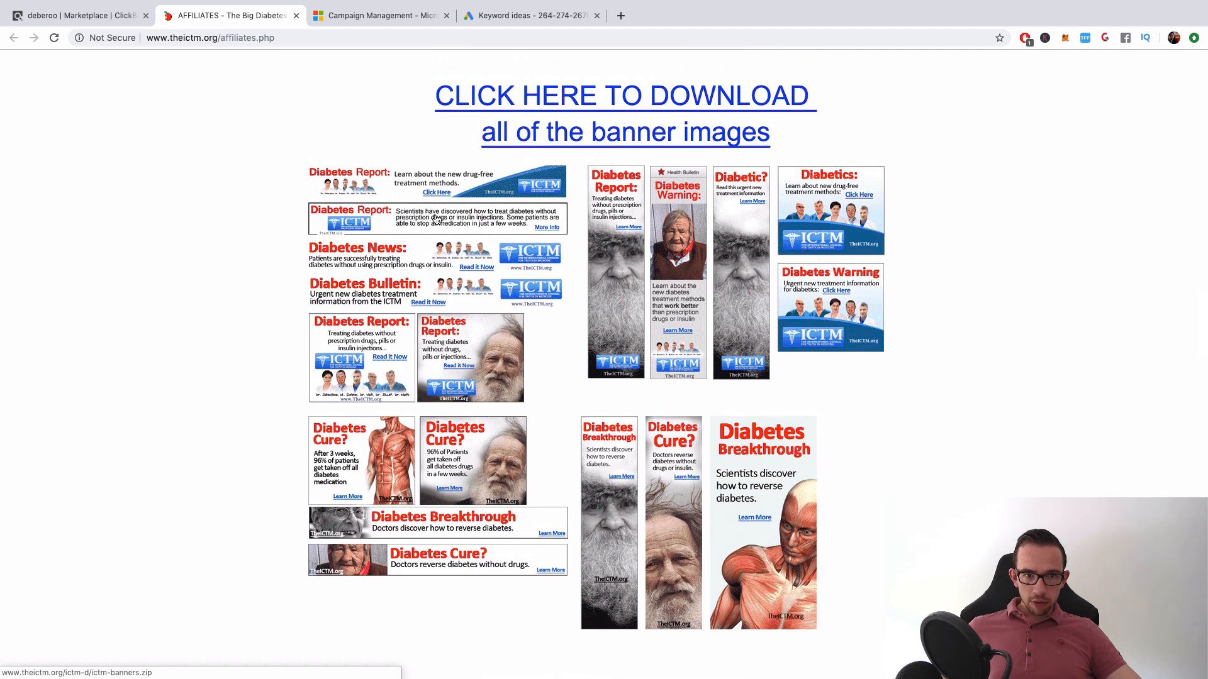
left_click(385, 22)
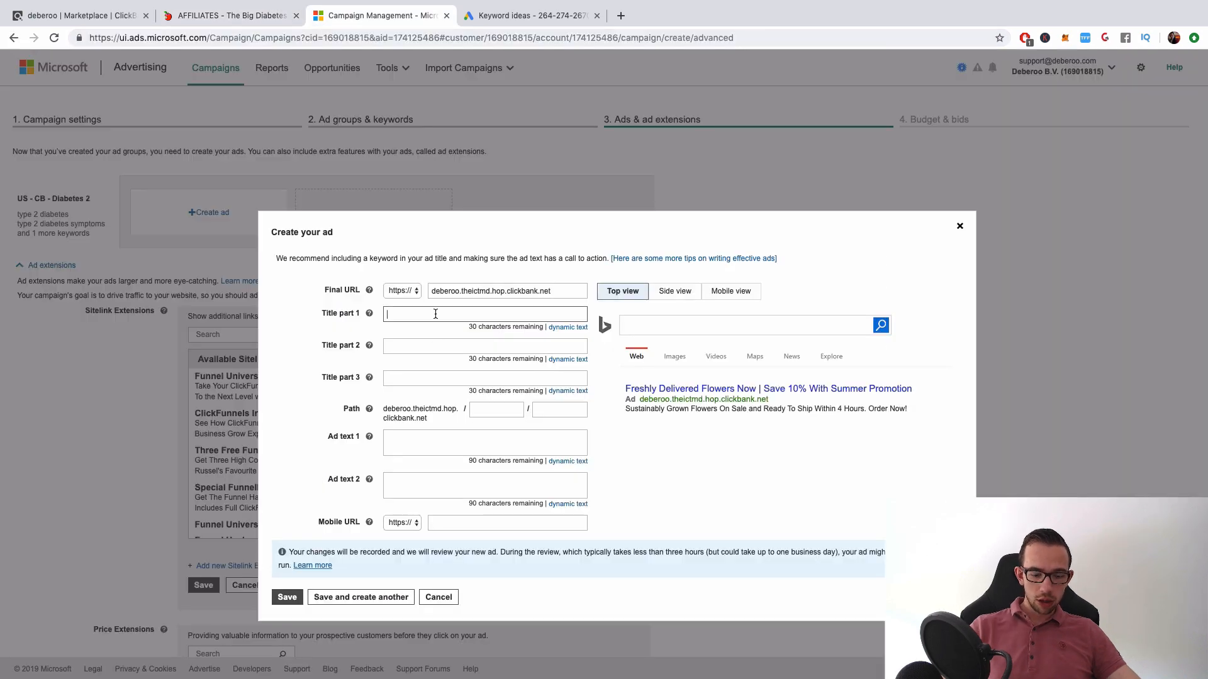
type("Scientist h")
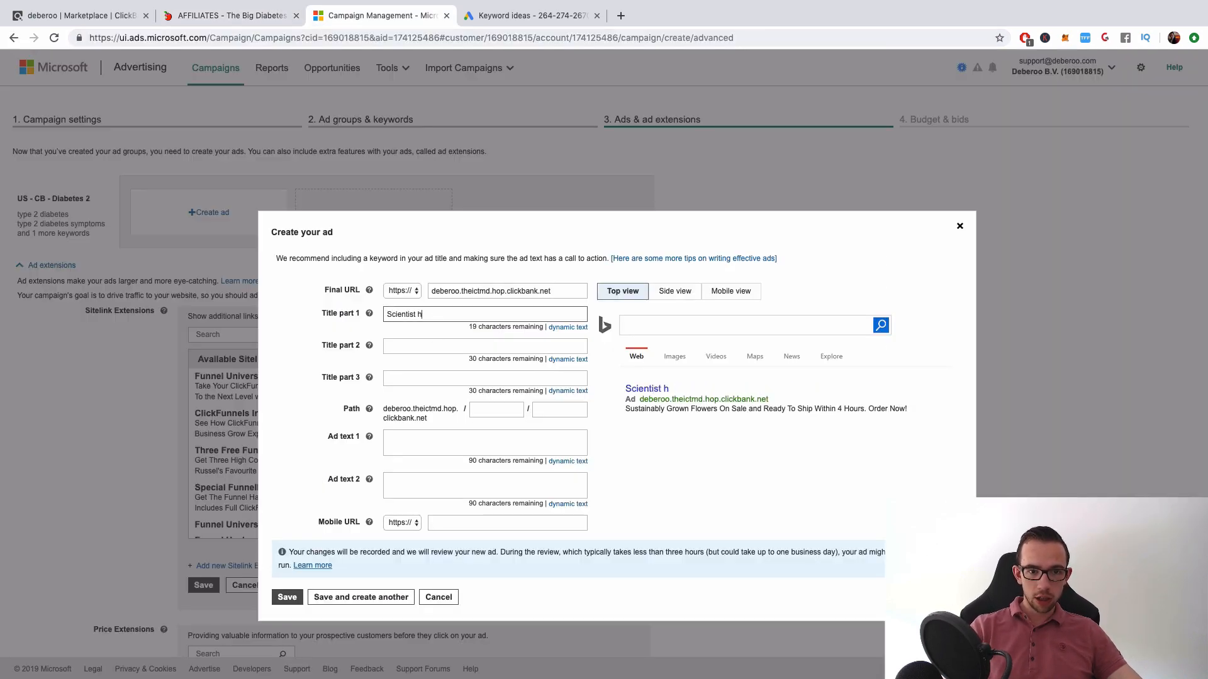
type("ave disc")
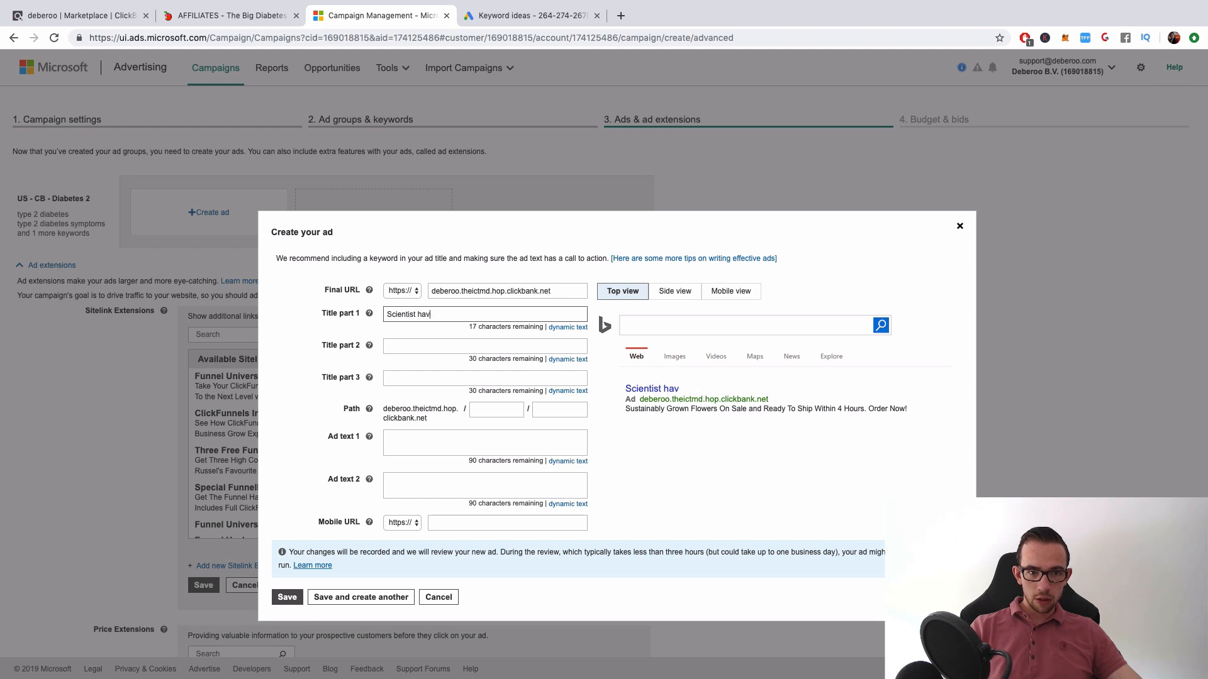
key("BackSpace")
key("BackSpace")
key("BackSpace")
type("Have Discov")
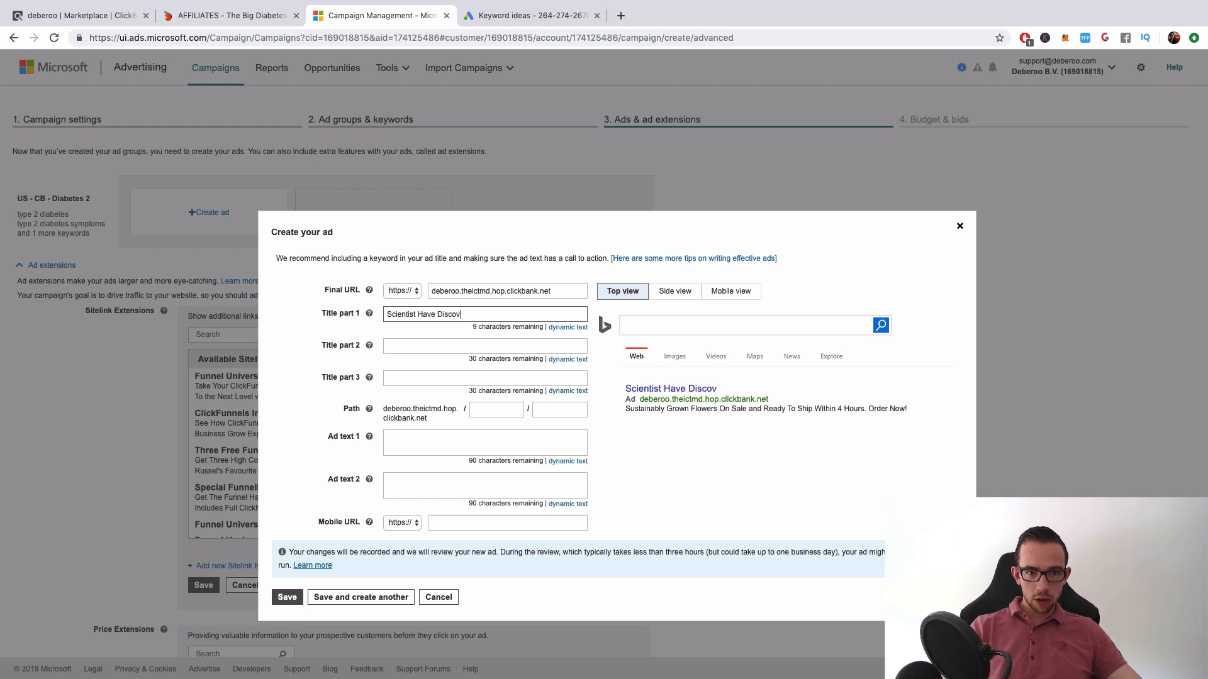
type("ow T")
key("BackSpace")
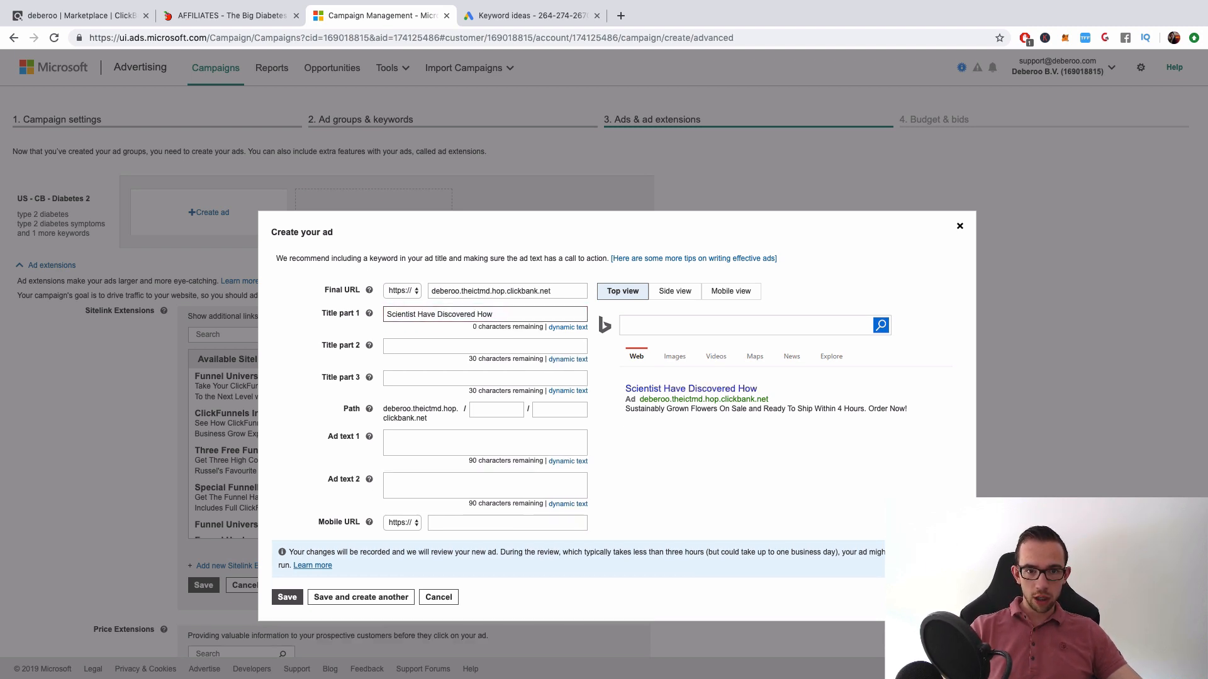
- Try "Treat Diabetes" as the ad's title part 2
key("Tab")
key("Tab")
left_click(397, 342)
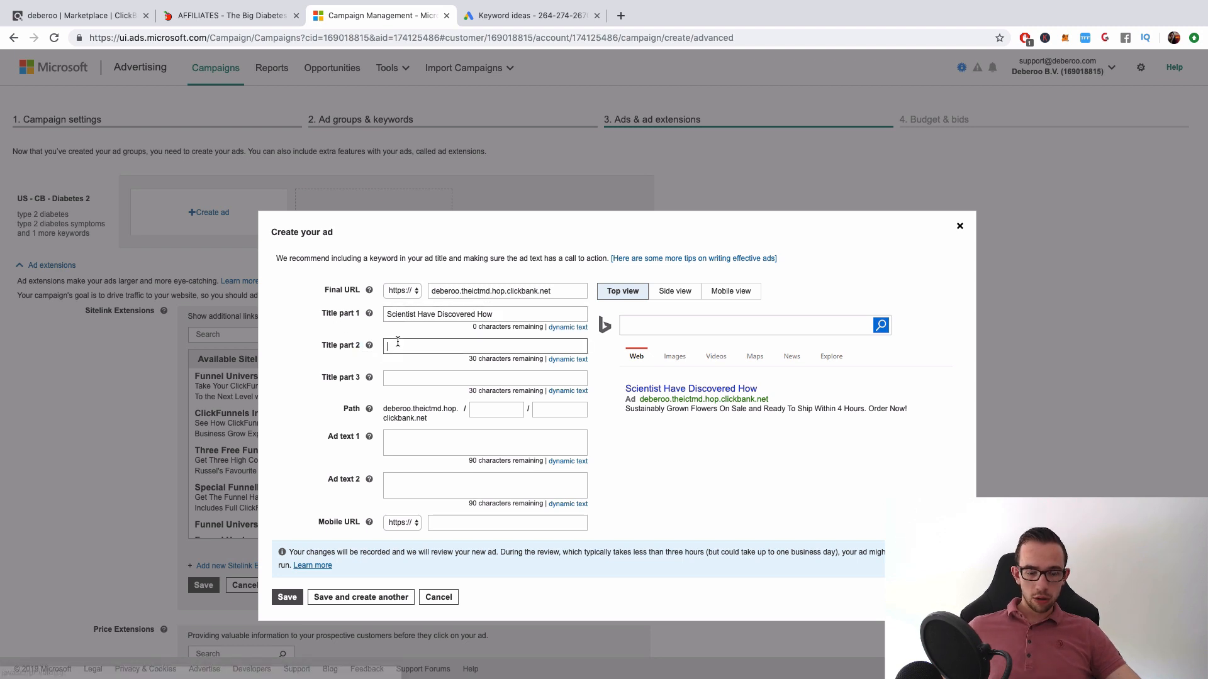
type("Treat Diabeters")
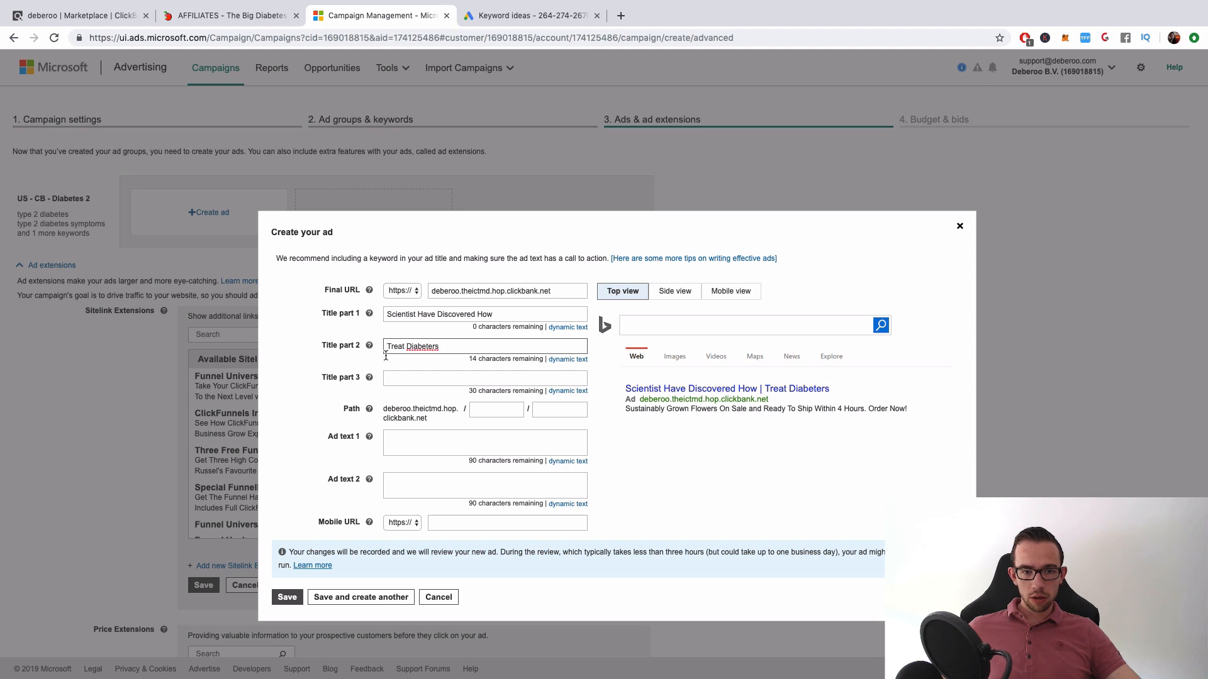
key("BackSpace")
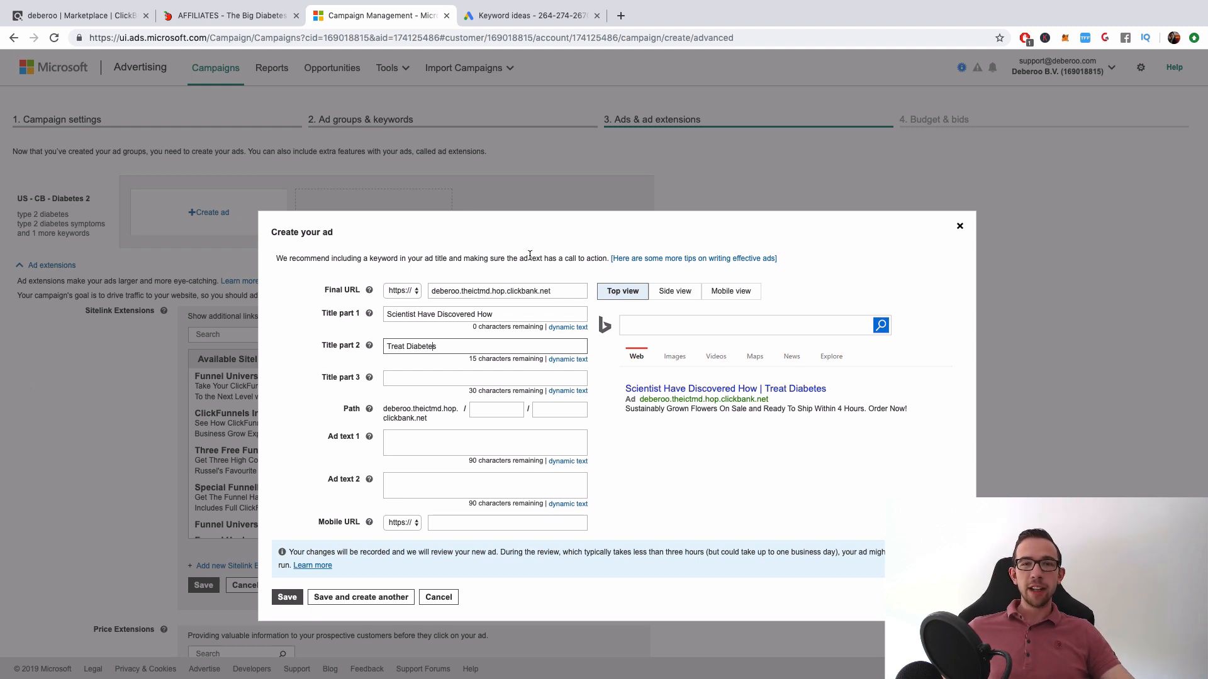
- Recheck the affiliate page's banner copy and try extending title part 2 with "Without" and a mention of prescriptions
left_click(216, 22)
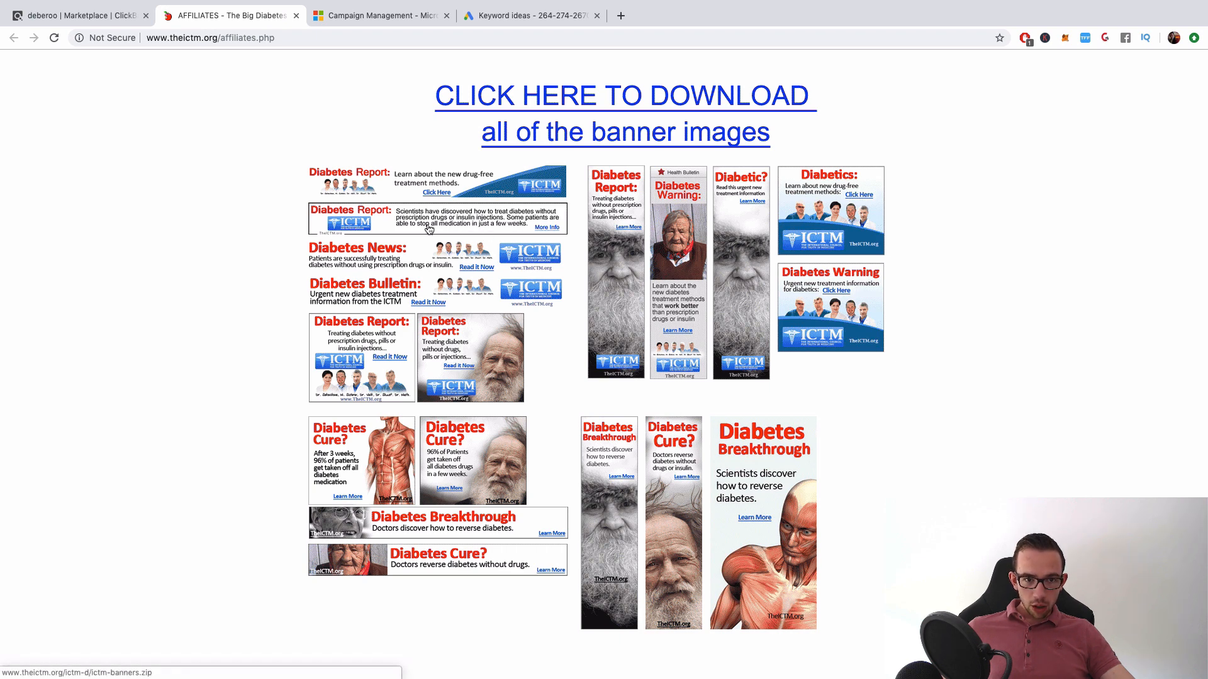
scroll(442, 230, "down", 1)
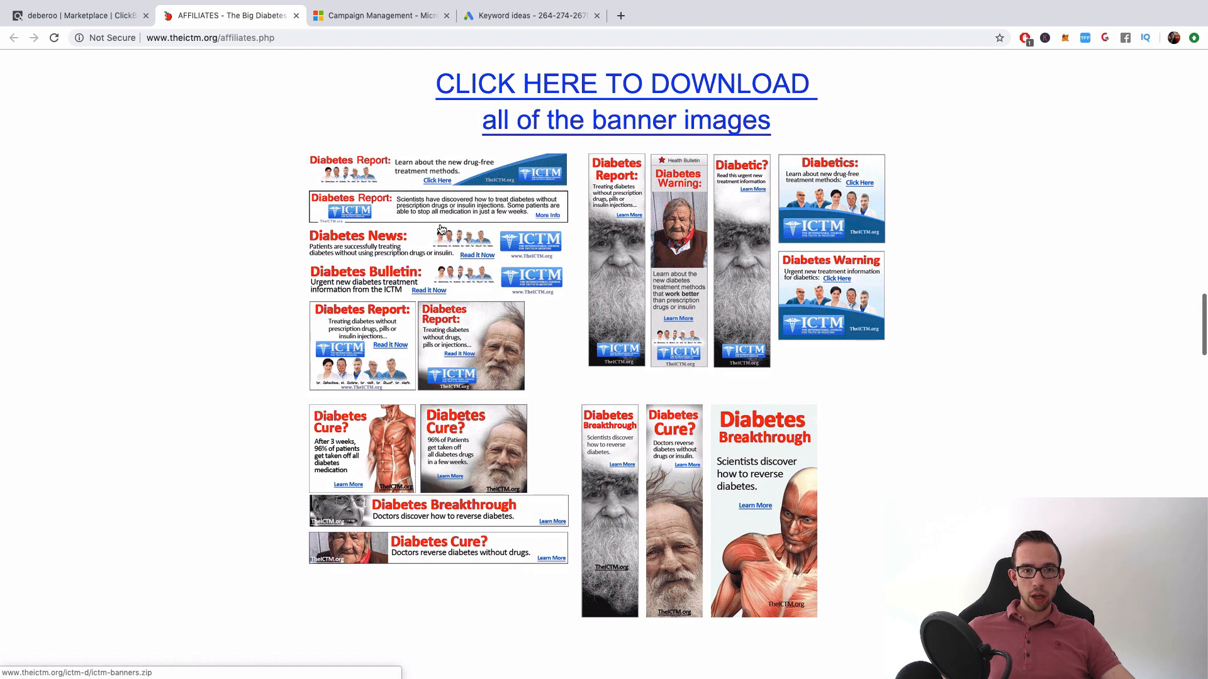
left_click(513, 19)
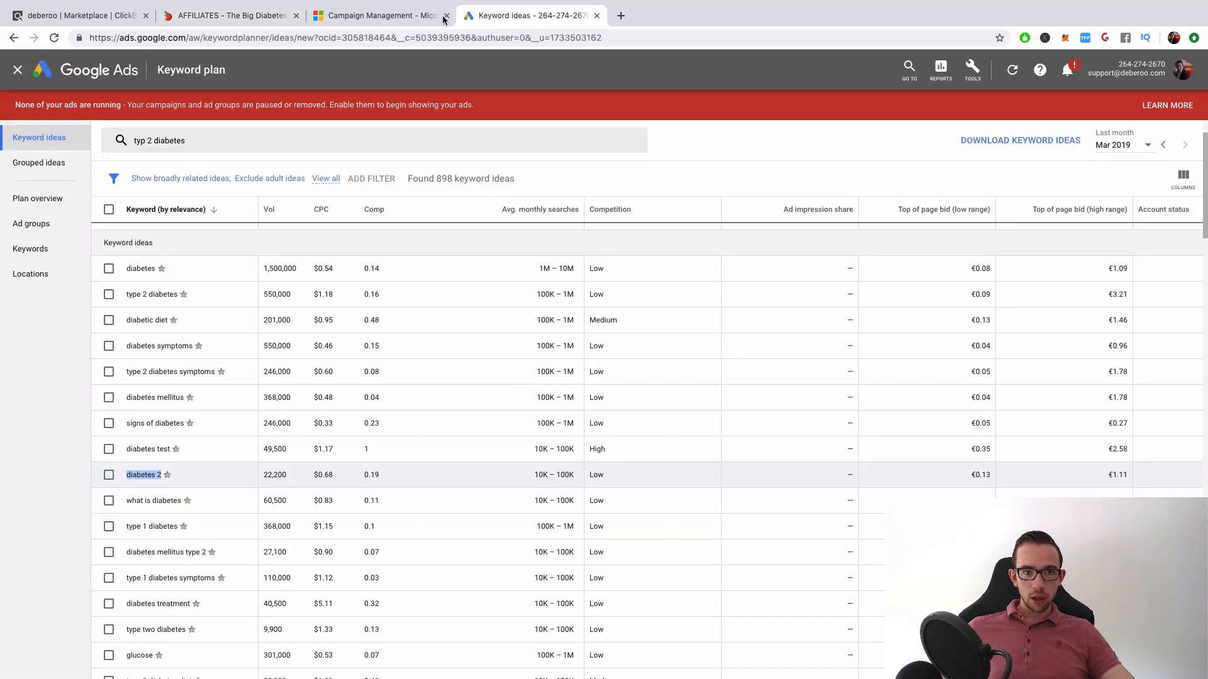
left_click(420, 20)
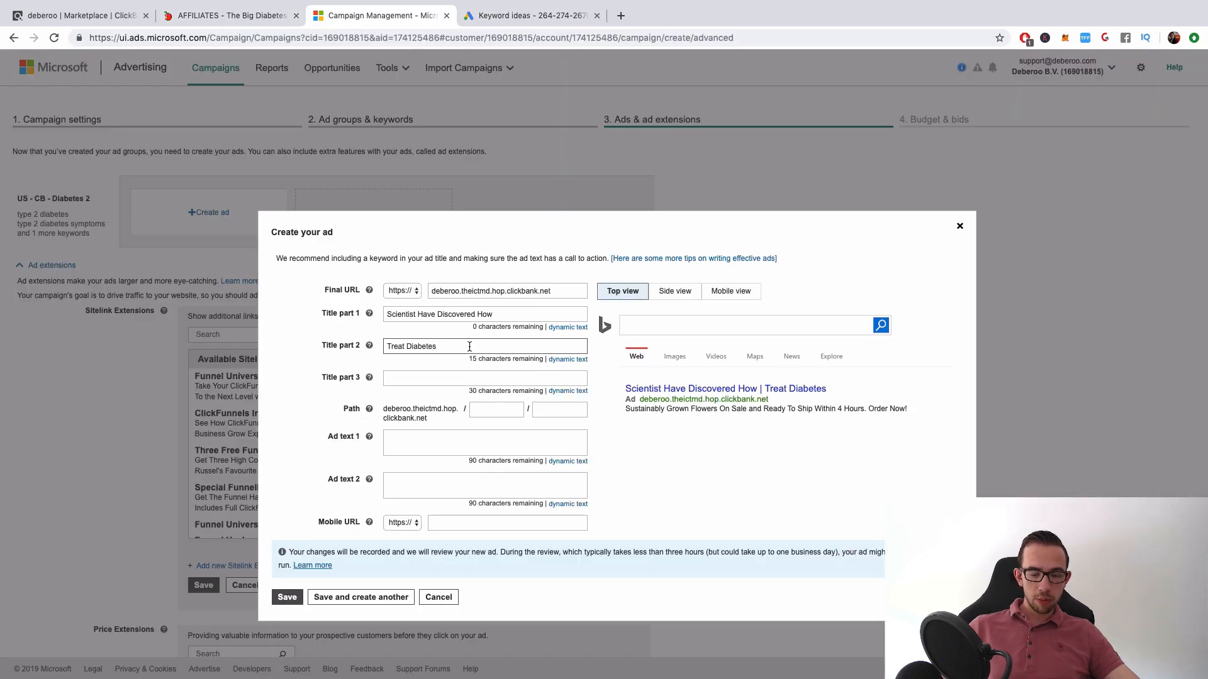
type("Without Pill")
key("BackSpace")
key("BackSpace")
key("BackSpace")
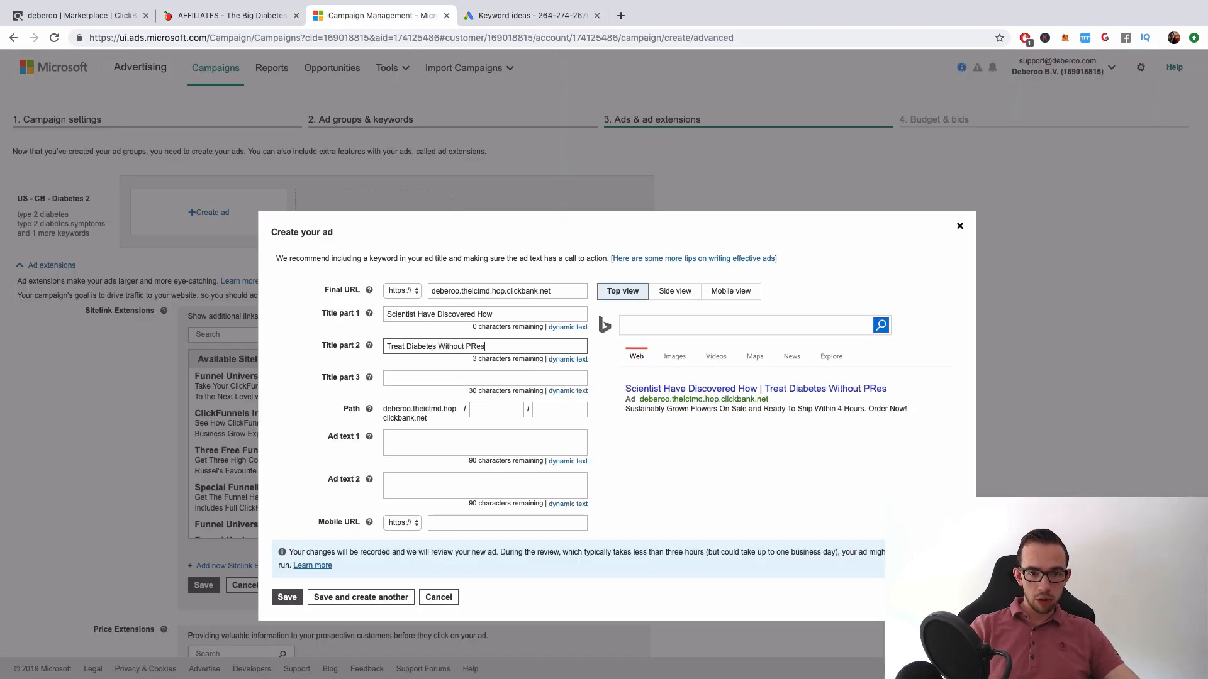
type("erscrip")
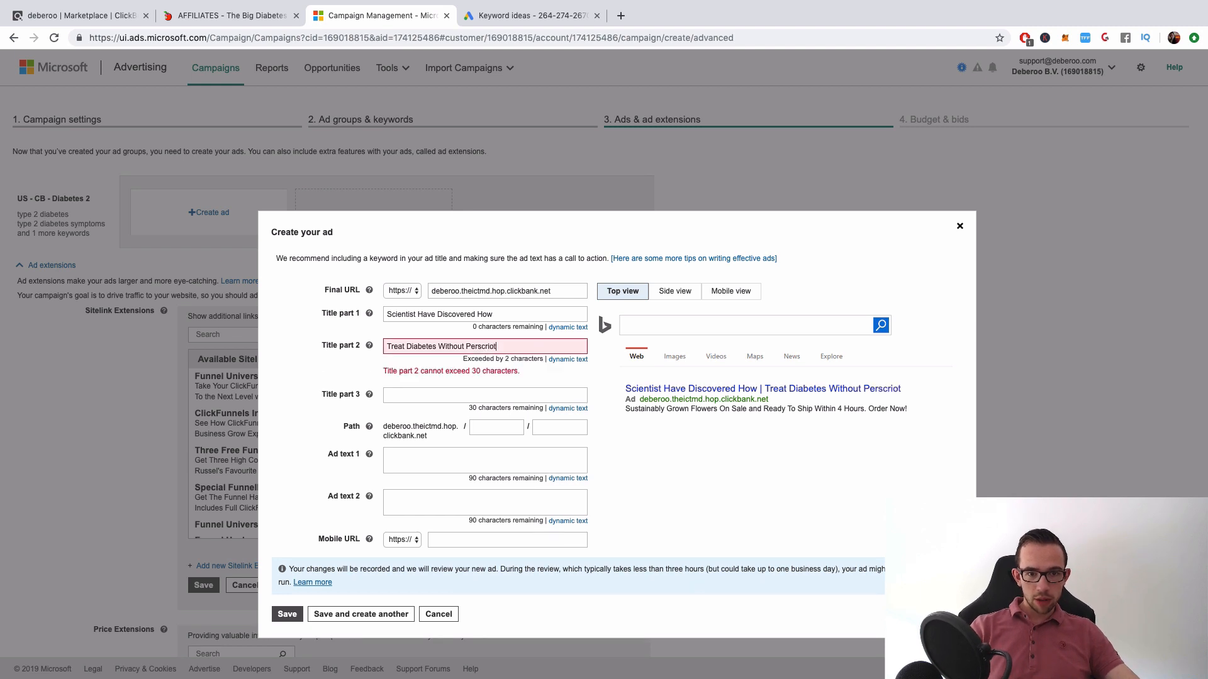
- Replace the whole of title part 2 with "To Cure Type 2 Diabetes"
key("BackSpace")
key("BackSpace")
key("BackSpace")
key("BackSpace")
key("BackSpace")
key("BackSpace")
key("BackSpace")
key("BackSpace")
key("BackSpace")
key("BackSpace")
key("BackSpace")
key("BackSpace")
key("BackSpace")
key("BackSpace")
key("BackSpace")
key("BackSpace")
key("BackSpace")
key("BackSpace")
key("BackSpace")
key("BackSpace")
key("BackSpace")
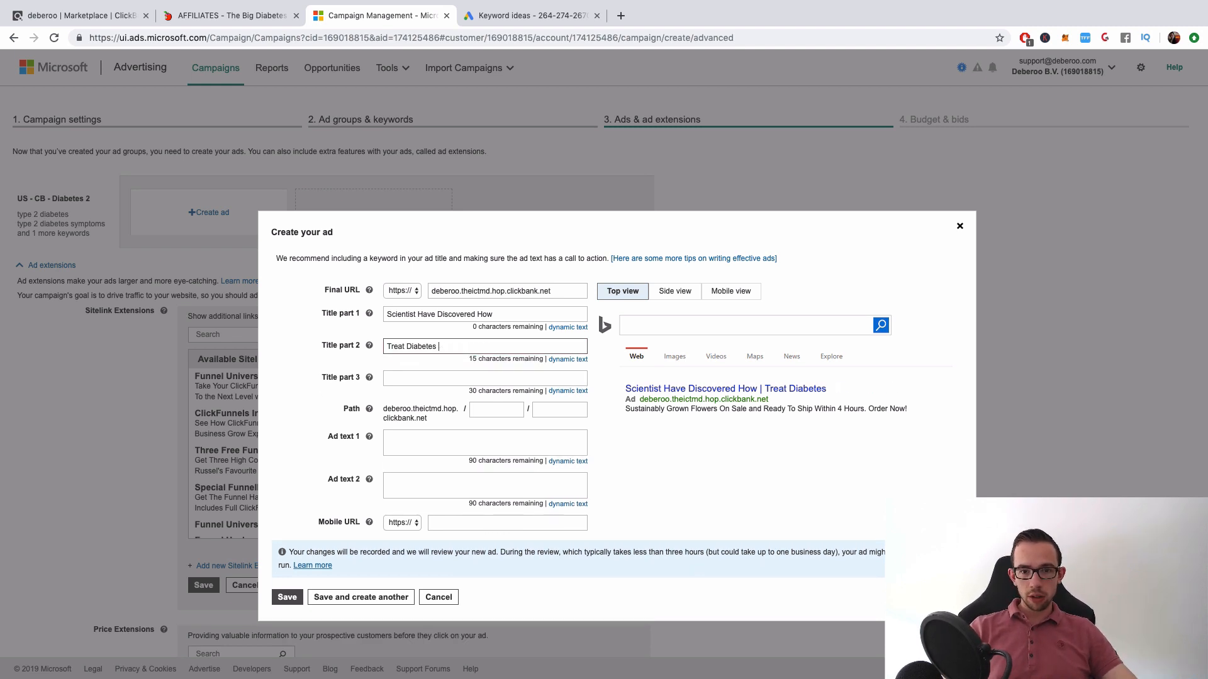
key("BackSpace")
key("BackSpace")
key("BackSpace")
key("BackSpace")
key("BackSpace")
key("BackSpace")
key("BackSpace")
key("BackSpace")
key("BackSpace")
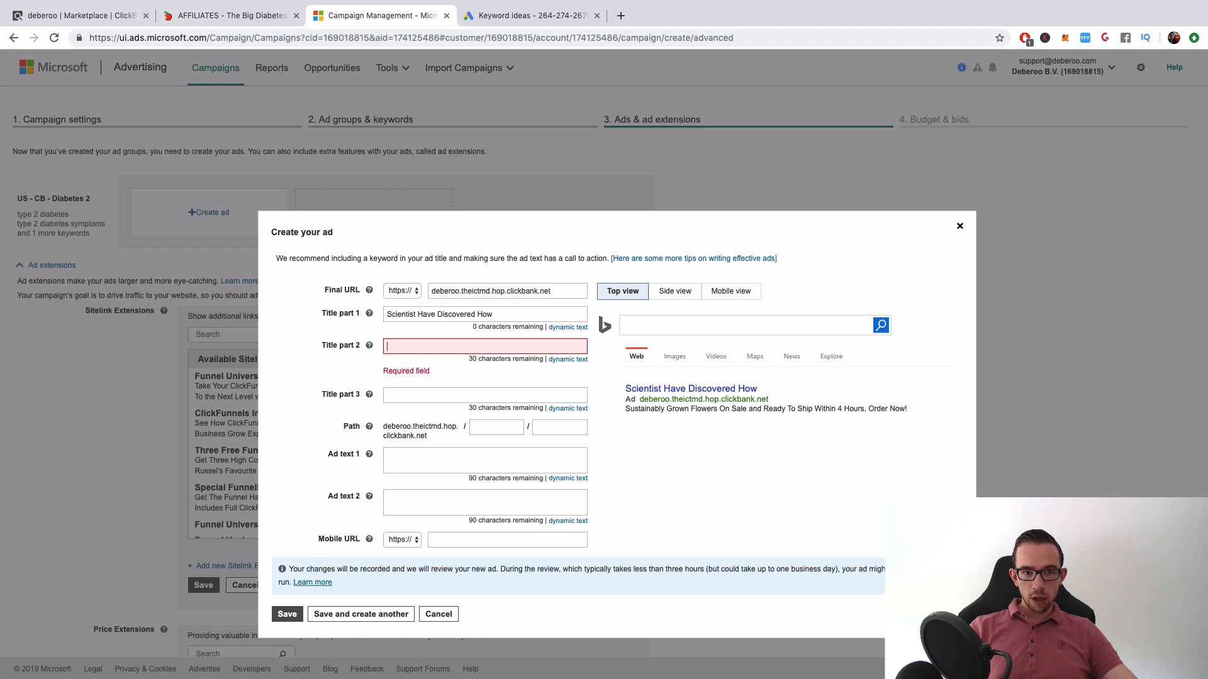
type("To")
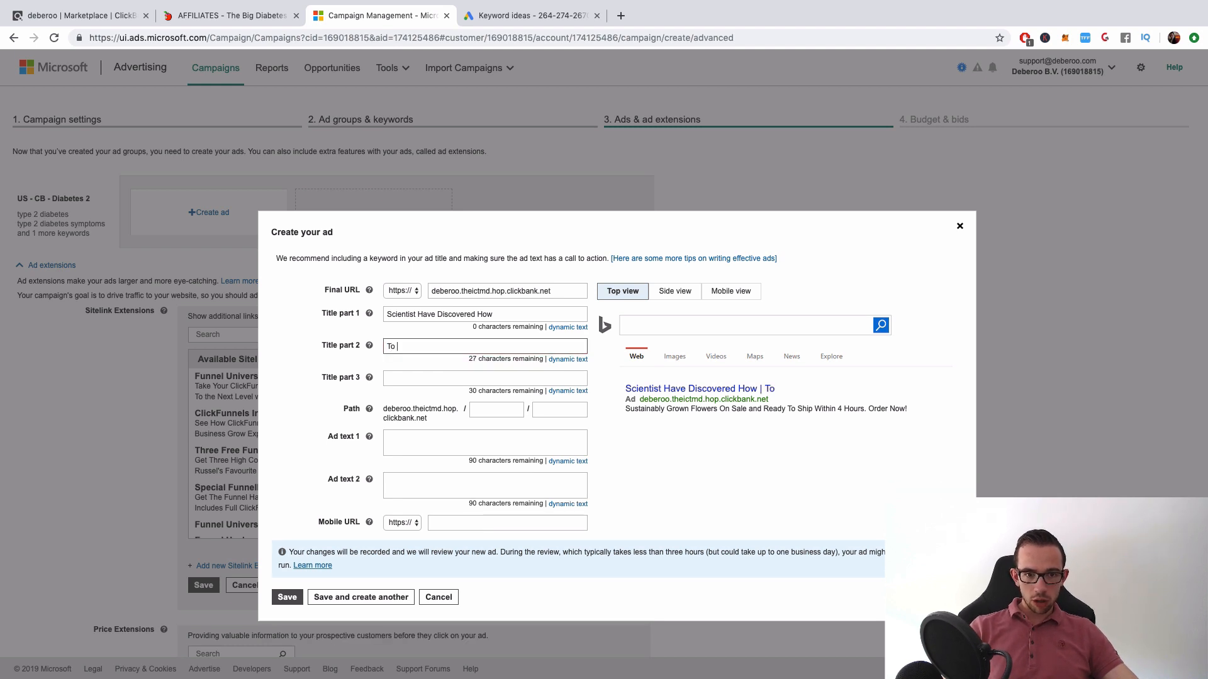
type(" Cure Type 2 ")
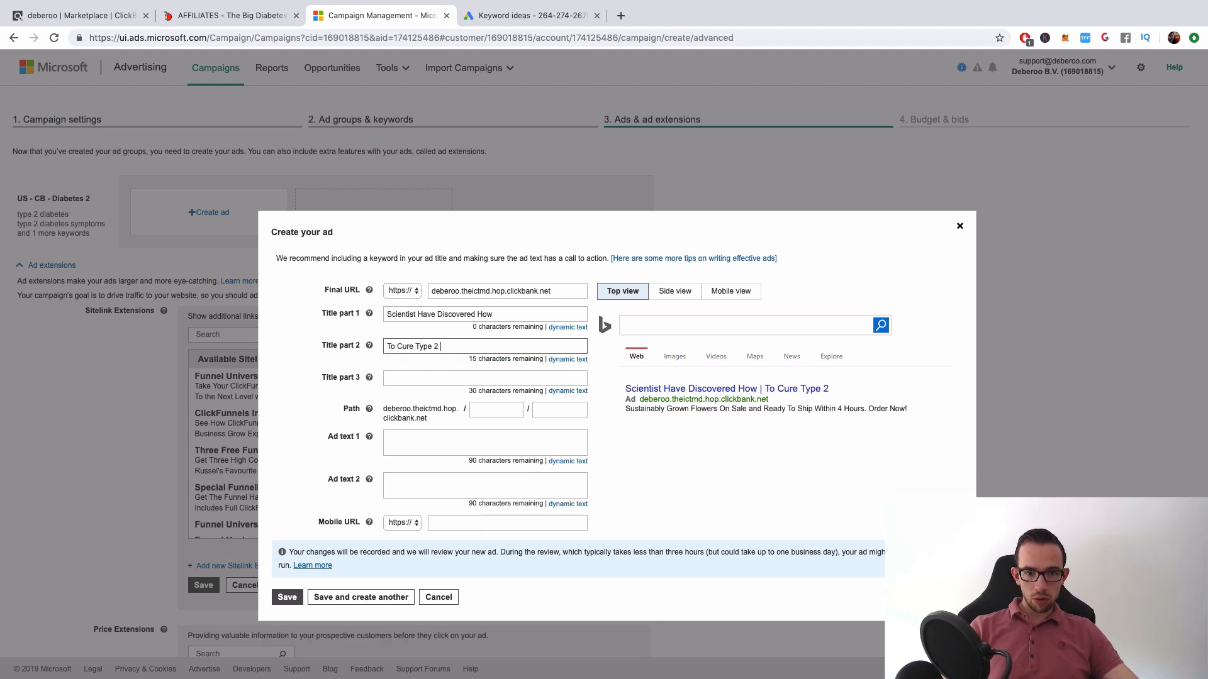
type("Diabe")
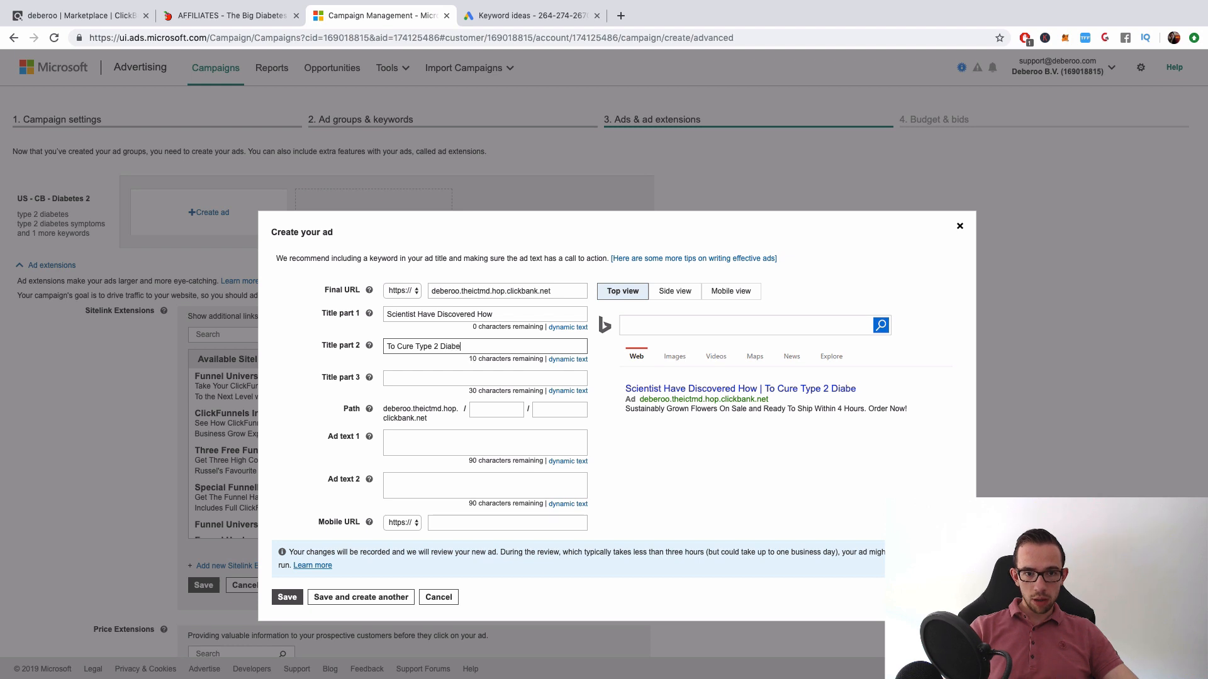
type("tees")
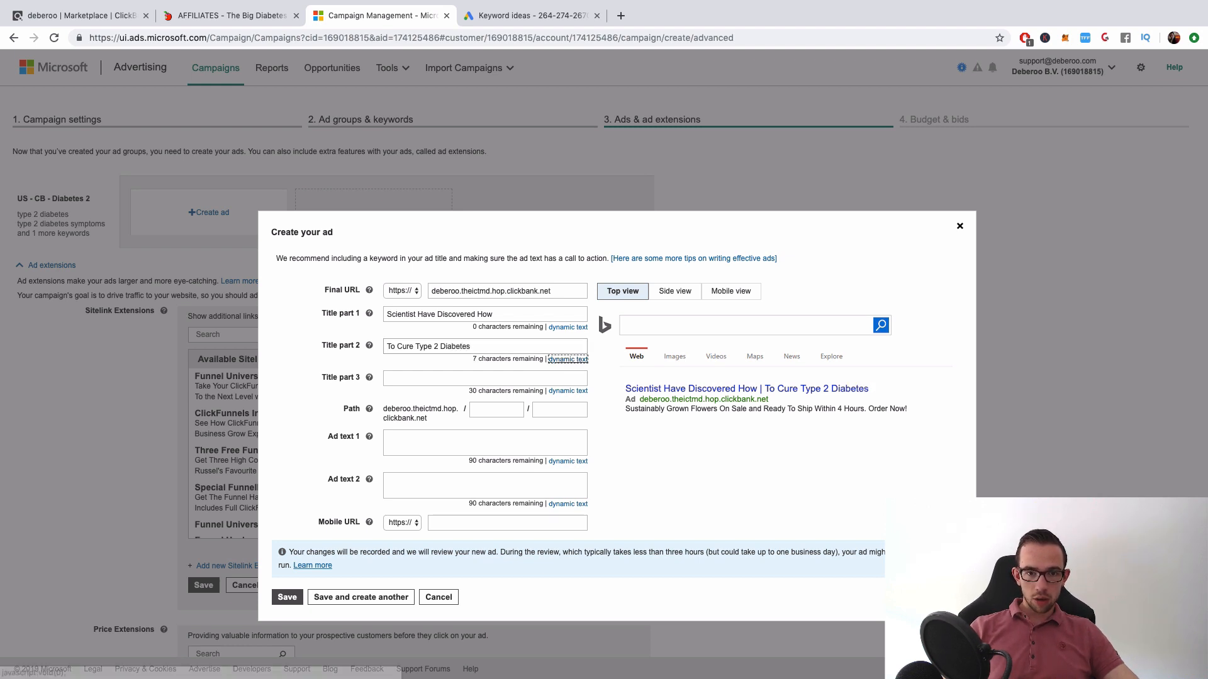
- Set the ad's title part 3 to "No Drugs or Insulin Needed"
left_click(402, 377)
type("No")
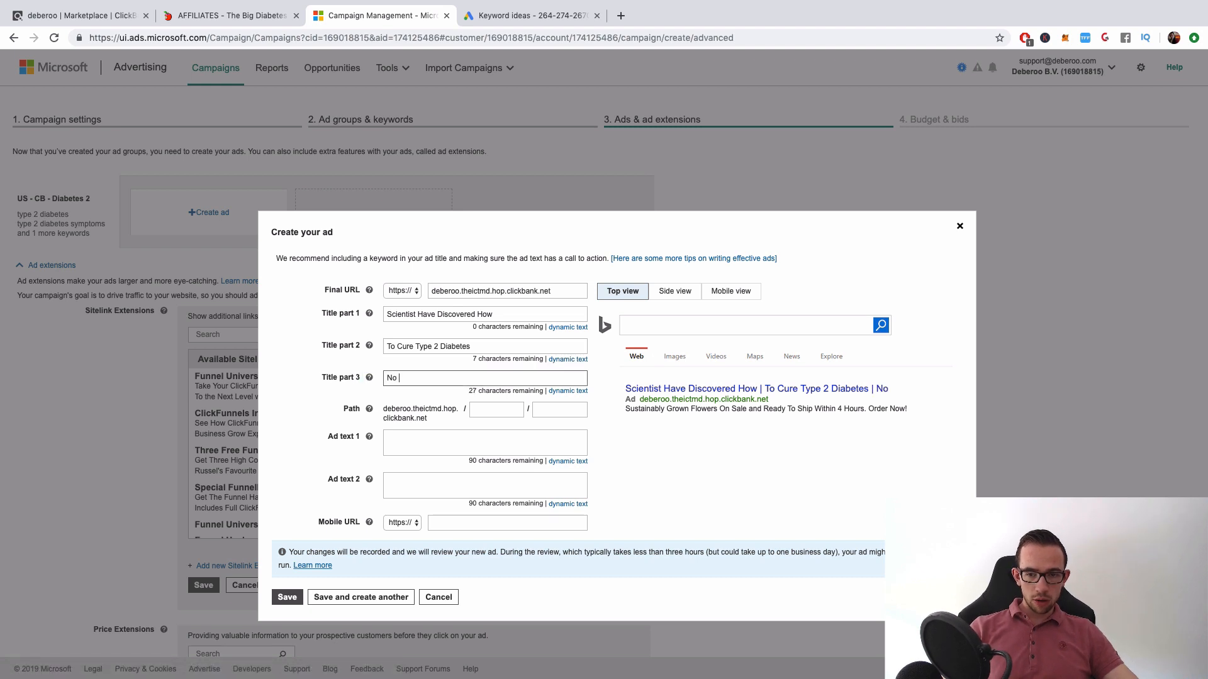
type(" Drugs")
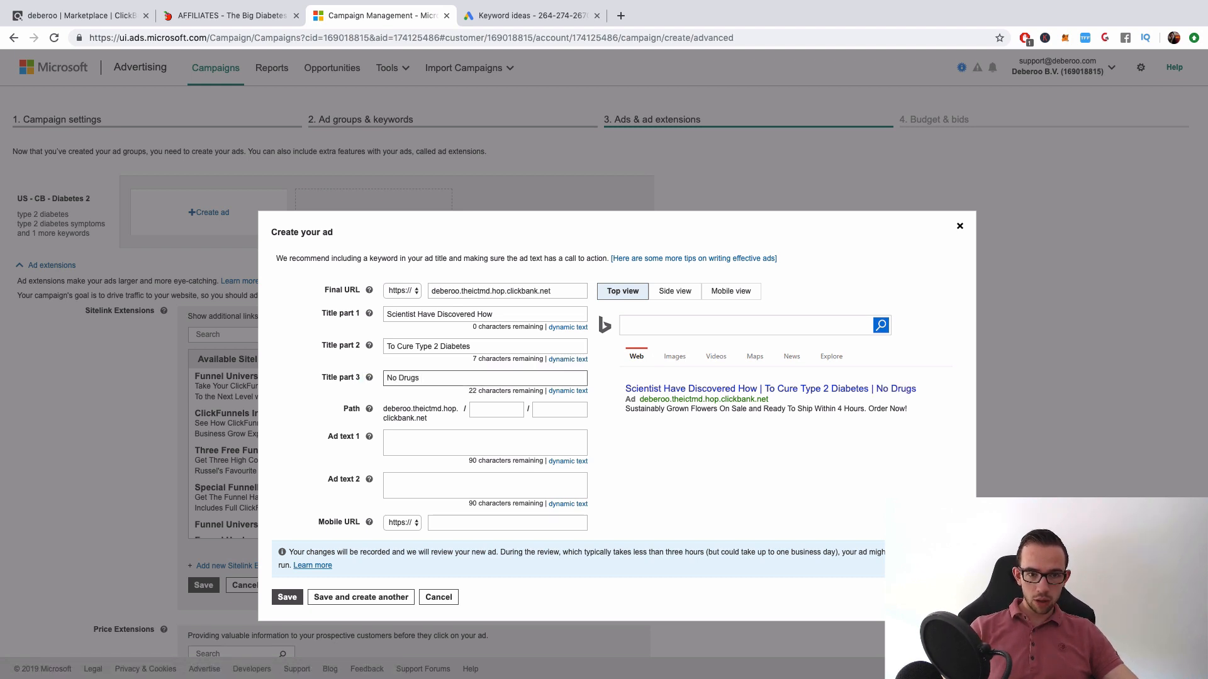
key("BackSpace")
key("BackSpace")
key("BackSpace")
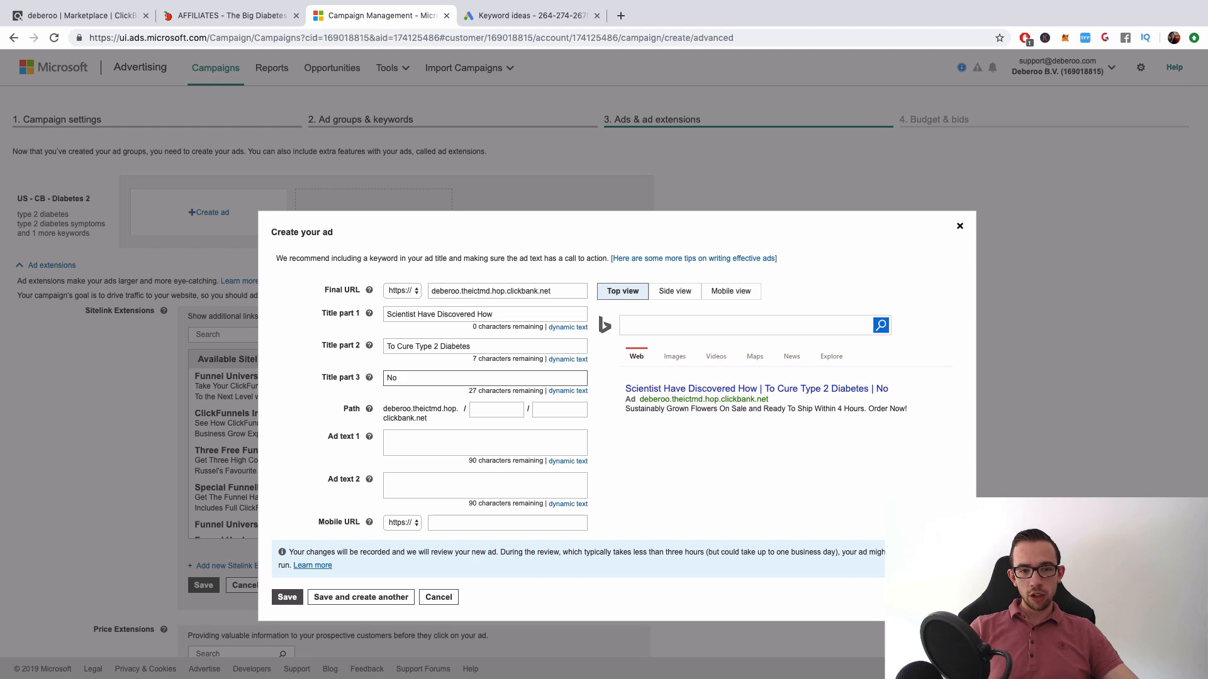
type("Drug")
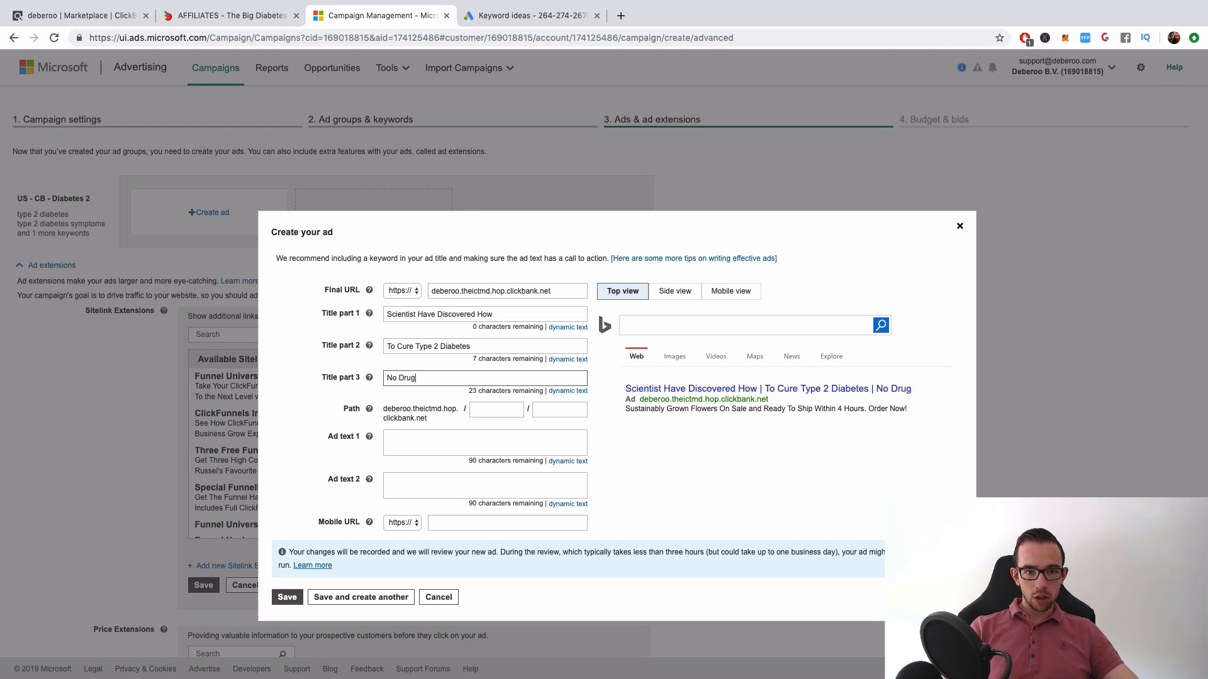
type("s or Insulin Needed")
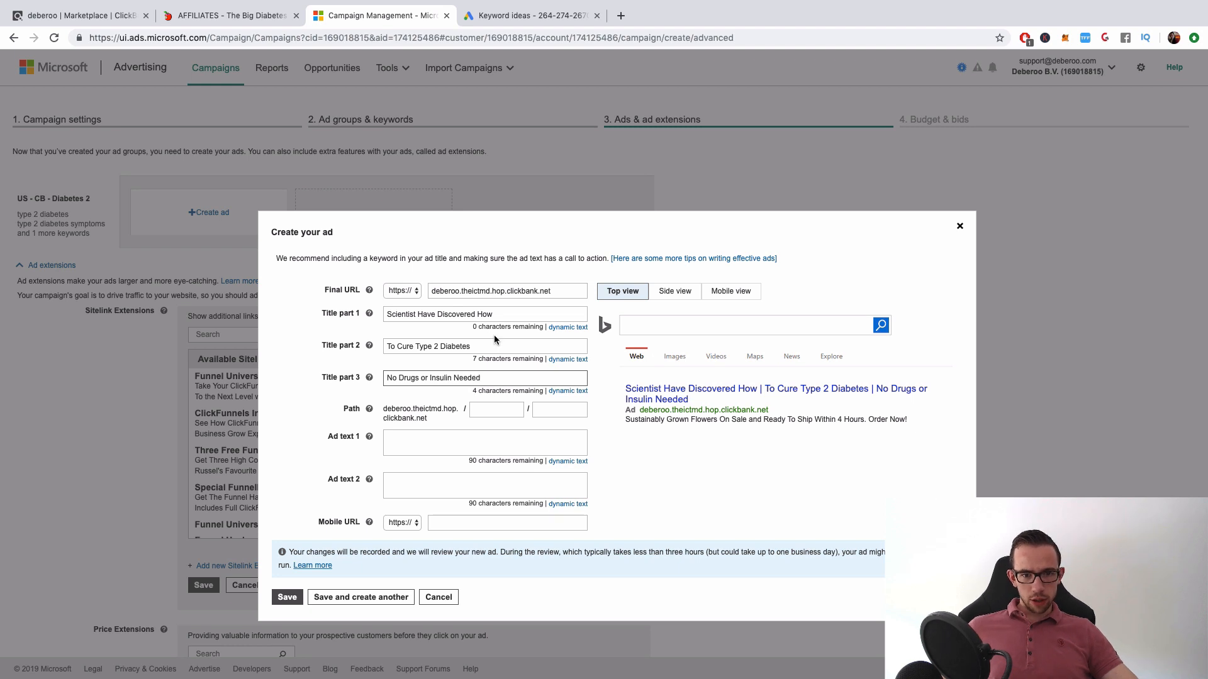
- Fill in the two parts of the ad's display path with "sale" and "now"
left_click(523, 411)
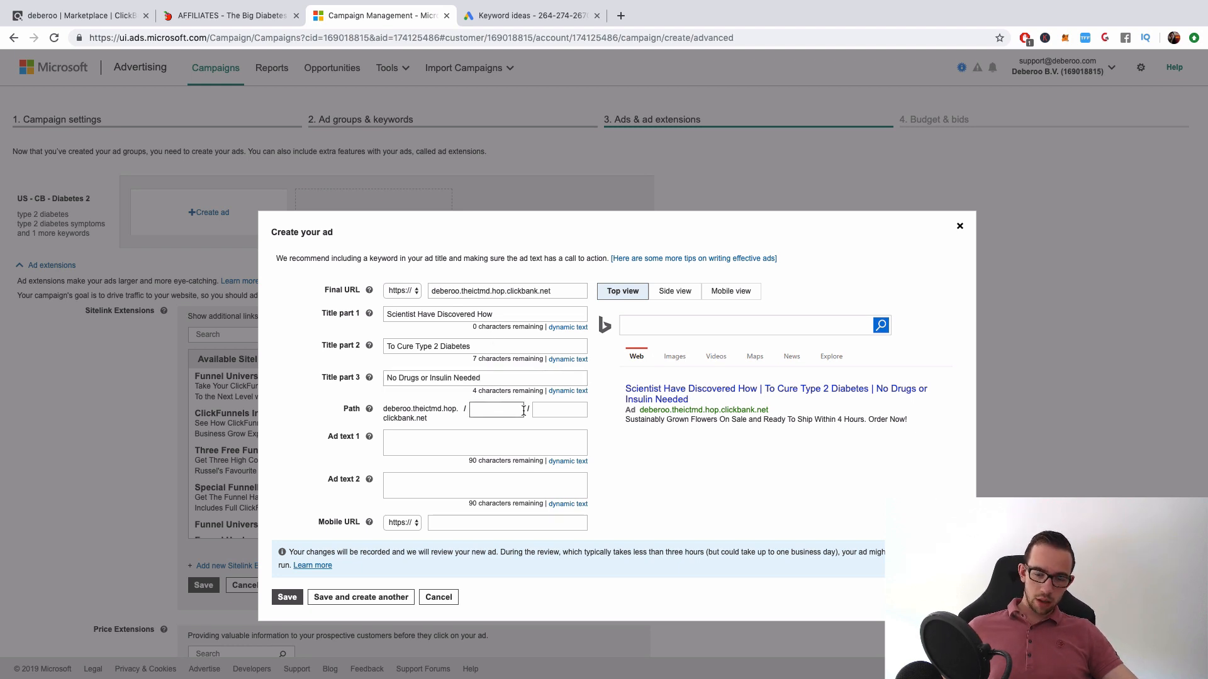
type("sale")
left_click(545, 407)
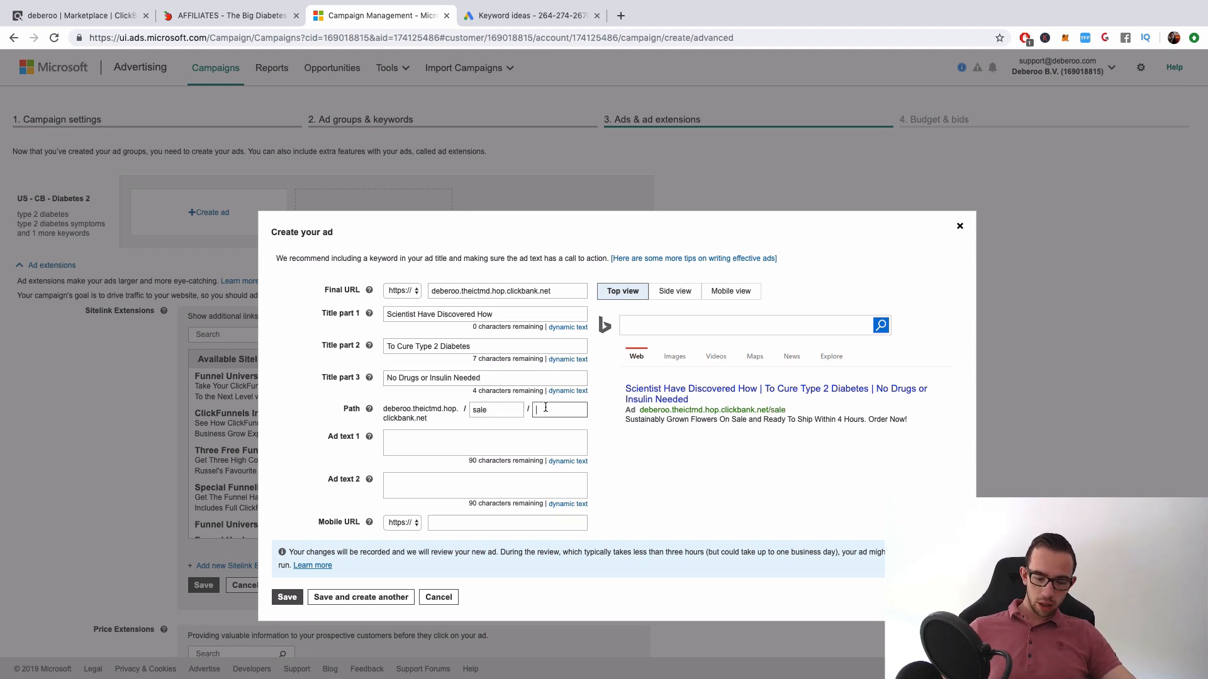
type("now")
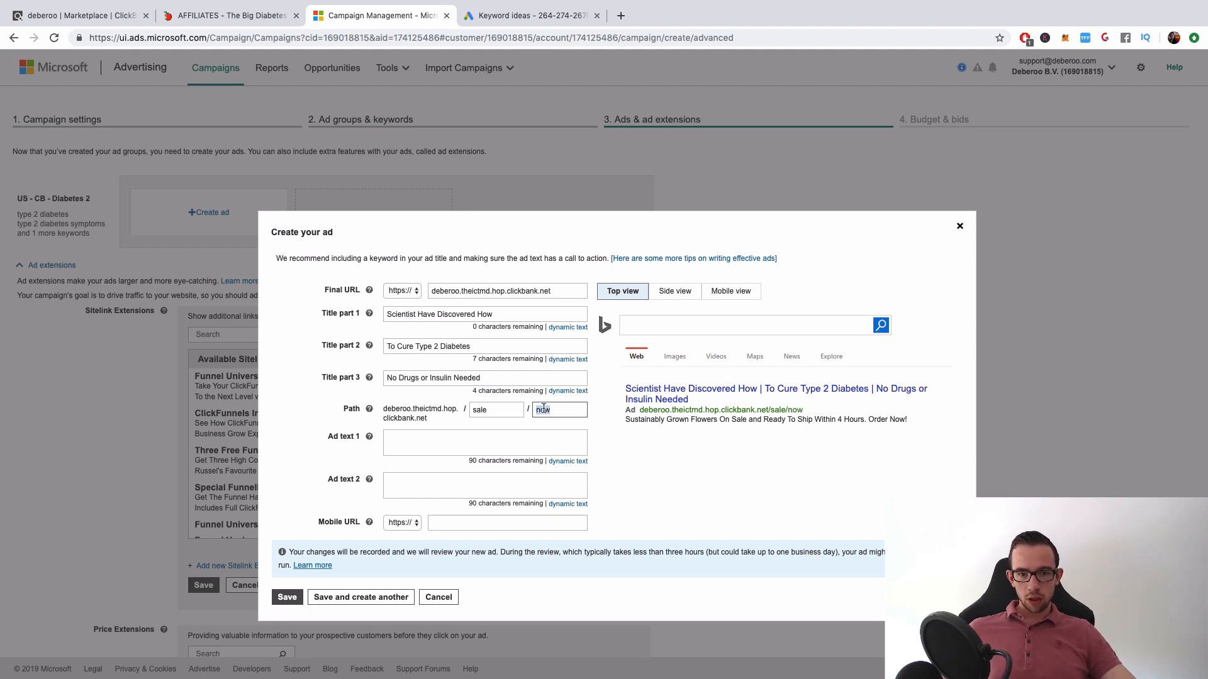
- Recheck the affiliate page's banner copy and start ad text 1 with the wording copied from title part 1
left_click(456, 442)
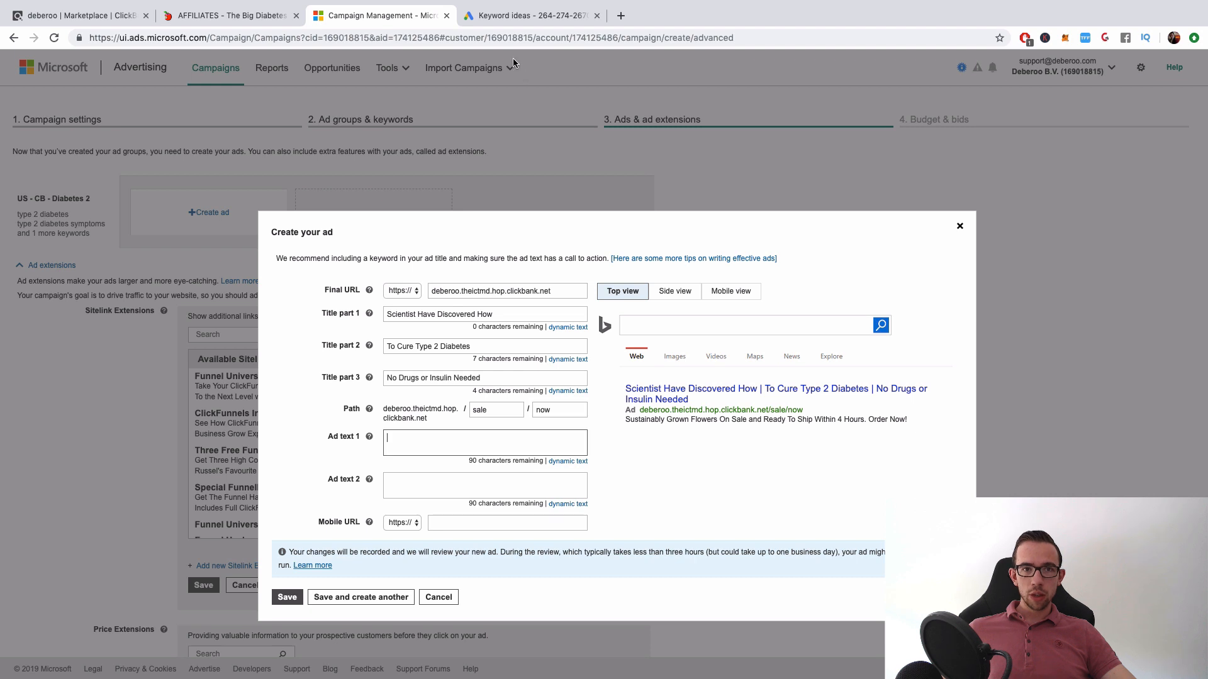
left_click(229, 22)
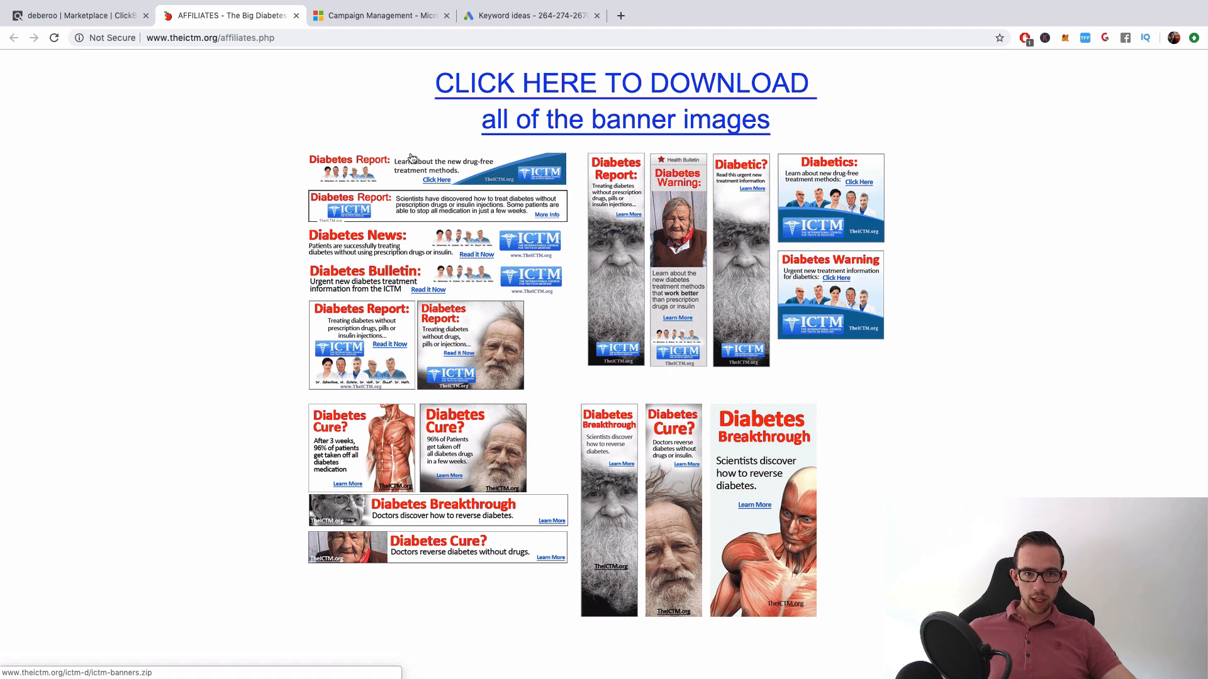
left_click(368, 17)
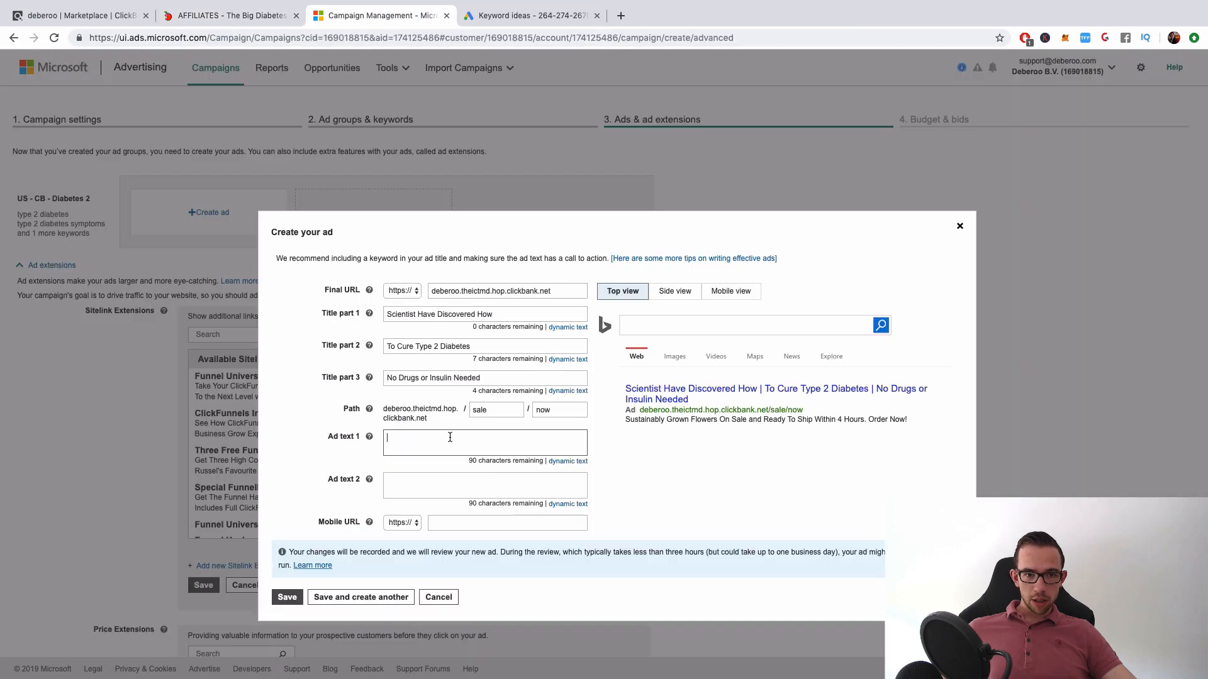
left_click(447, 314)
key("ctrl+a")
key("ctrl+c")
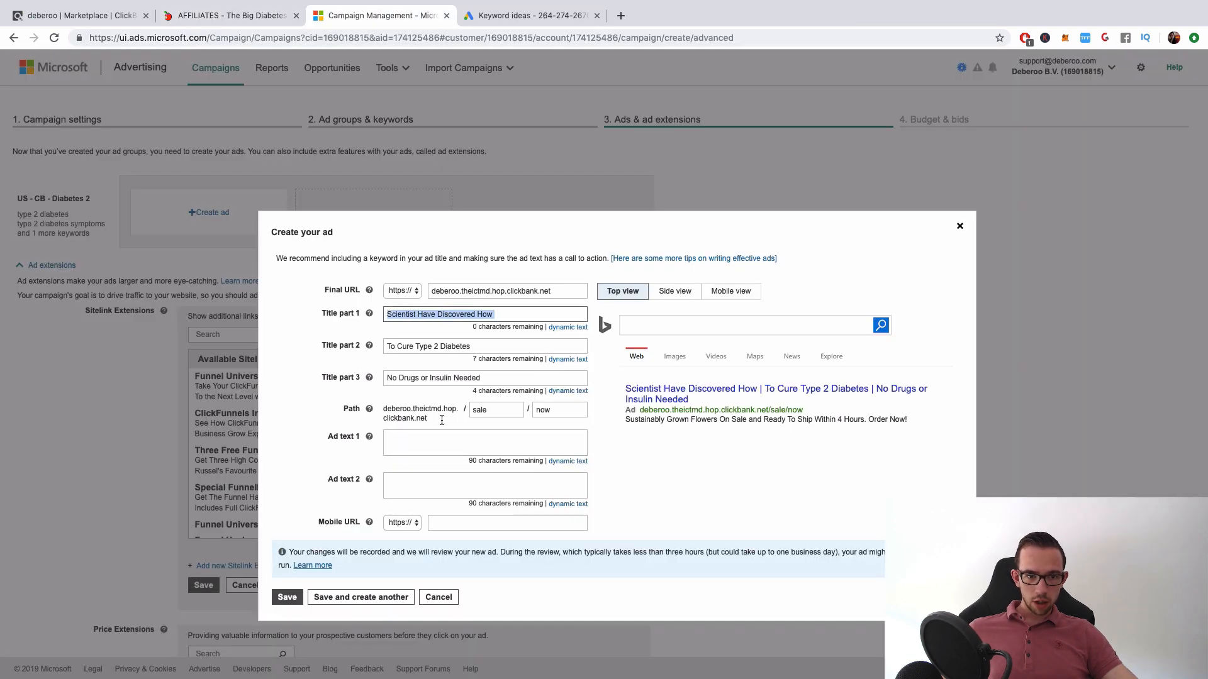
left_click(443, 440)
key("ctrl+v")
- Append the wording copied from title part 2 to ad text 1
left_click(437, 347)
key("ctrl+a")
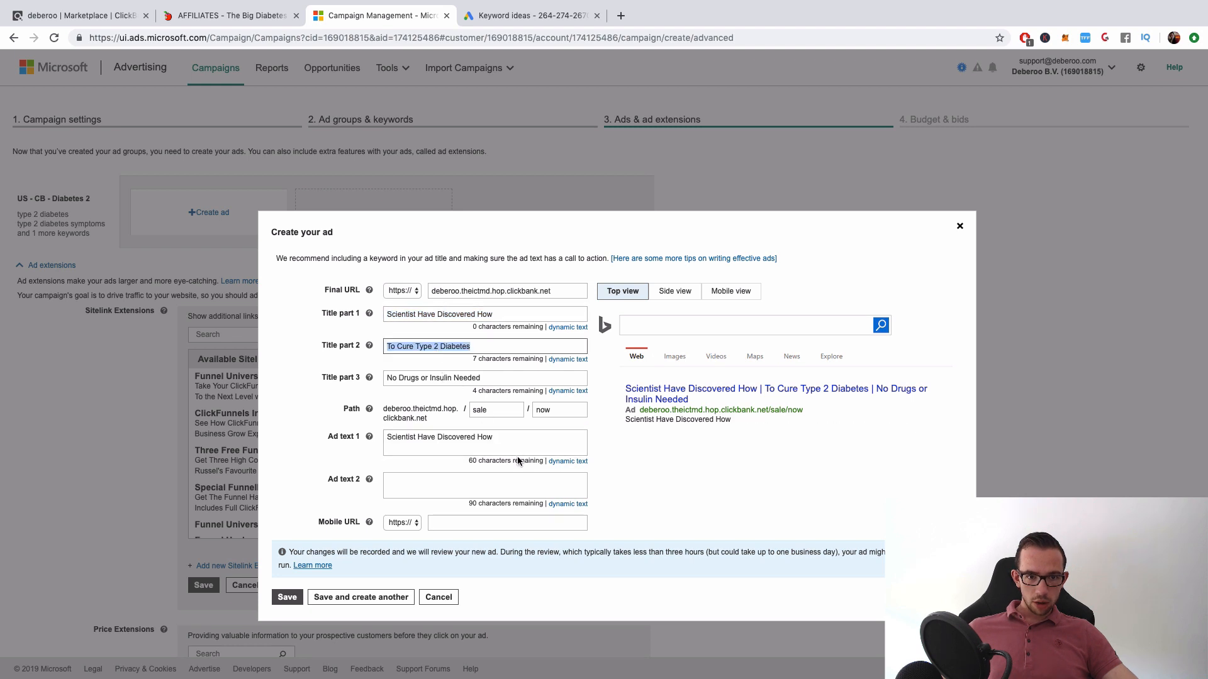
key("ctrl+c")
left_click(511, 440)
key("ctrl+v")
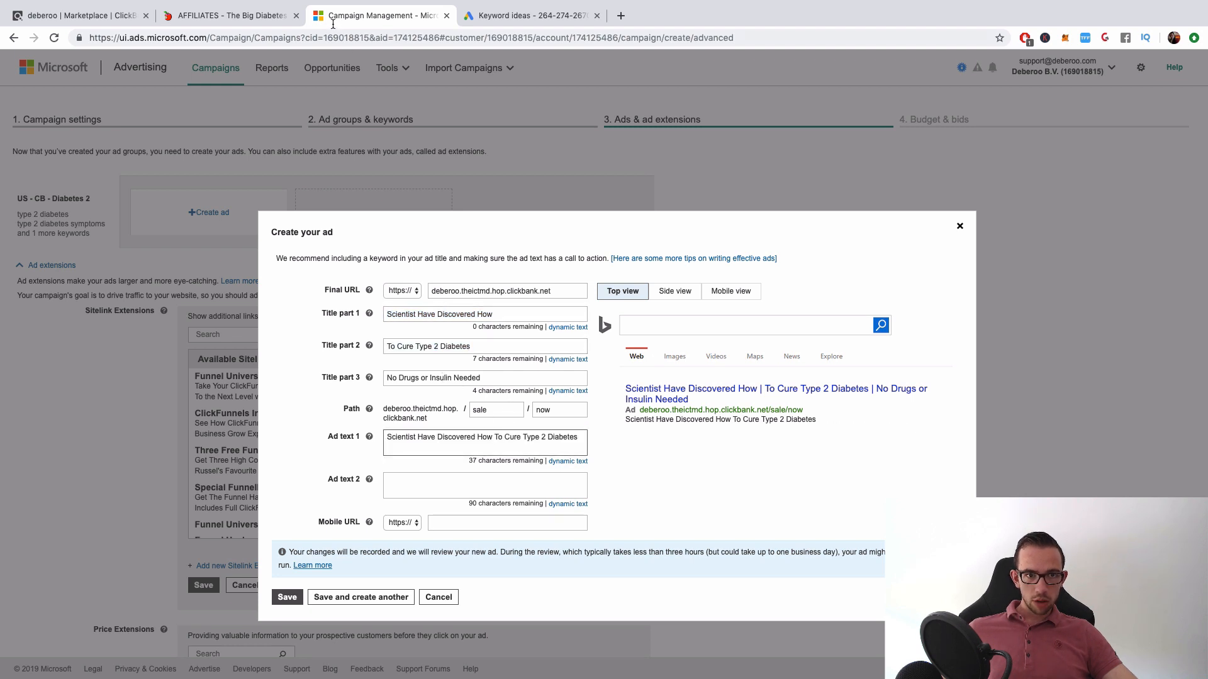
- Compare with the affiliate banners and reword ad text 1's ending after "How To" as "Treat Diabetes Without Using Drugs Or Insulin"
left_click(271, 16)
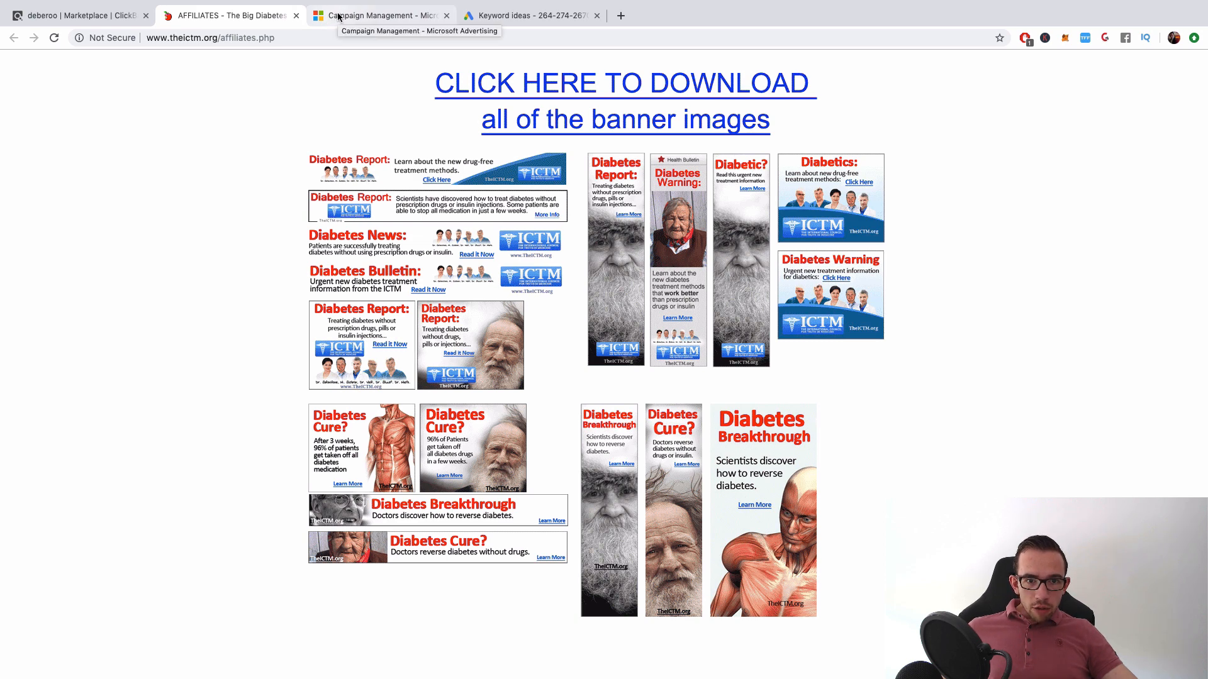
left_click(338, 16)
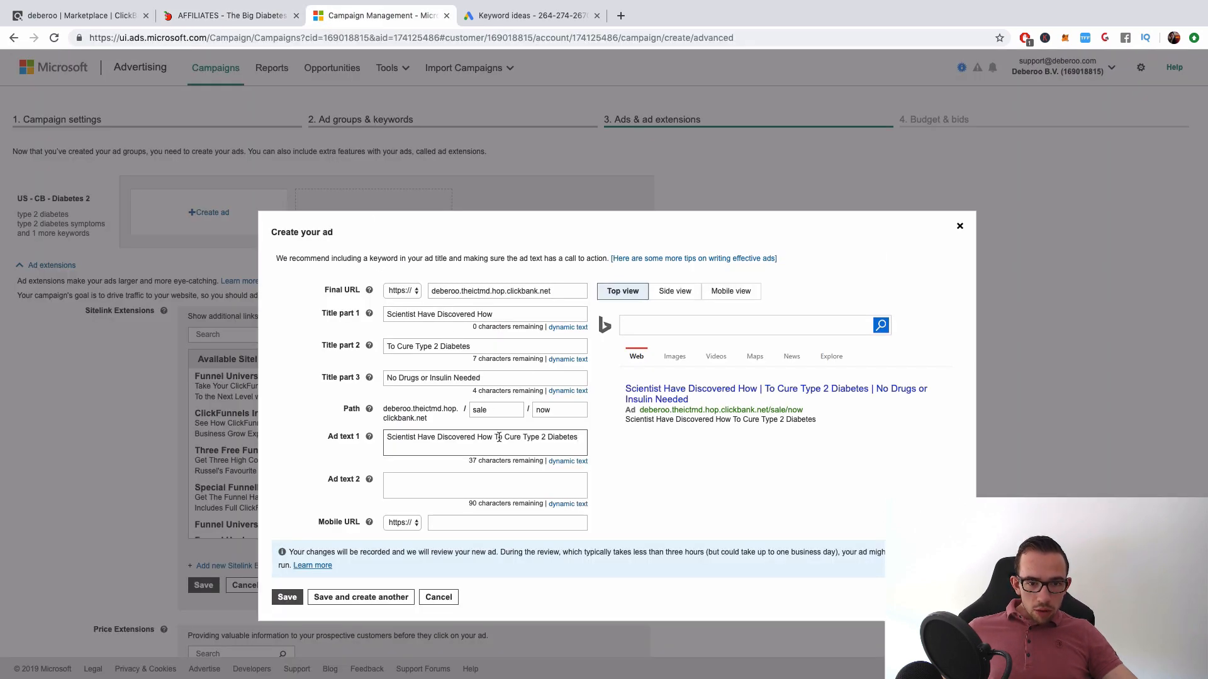
left_click_drag(499, 437, 697, 440)
key("BackSpace")
type("Treat ")
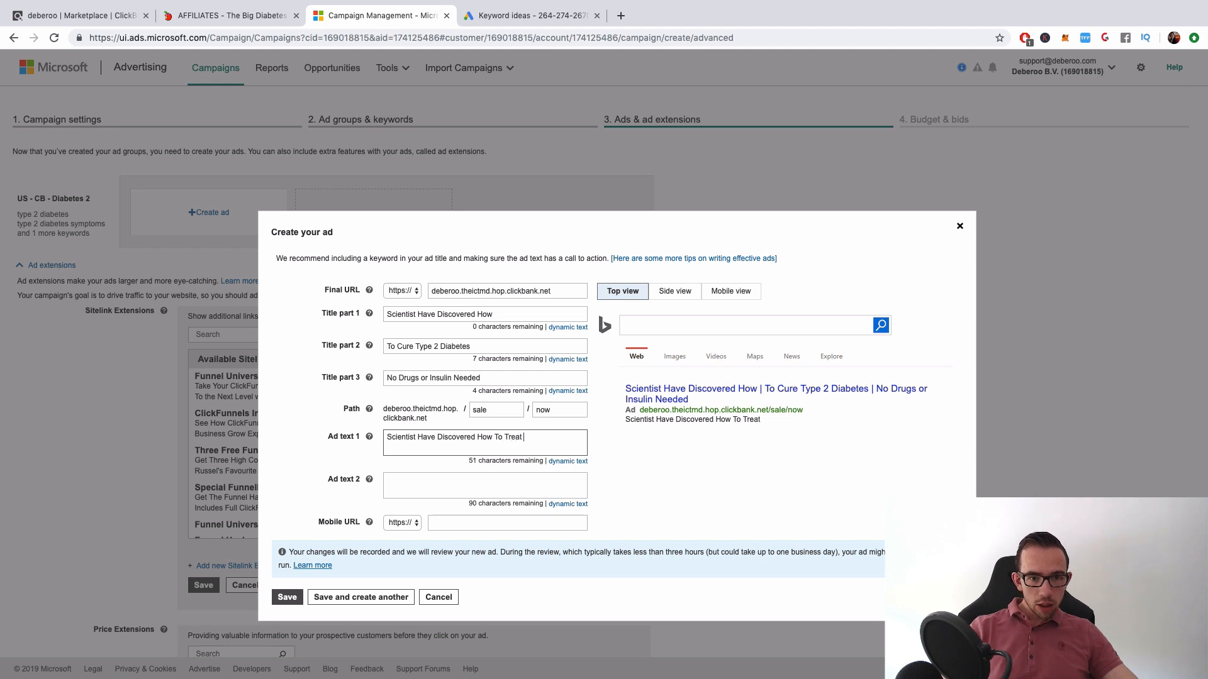
type("Diabetes With")
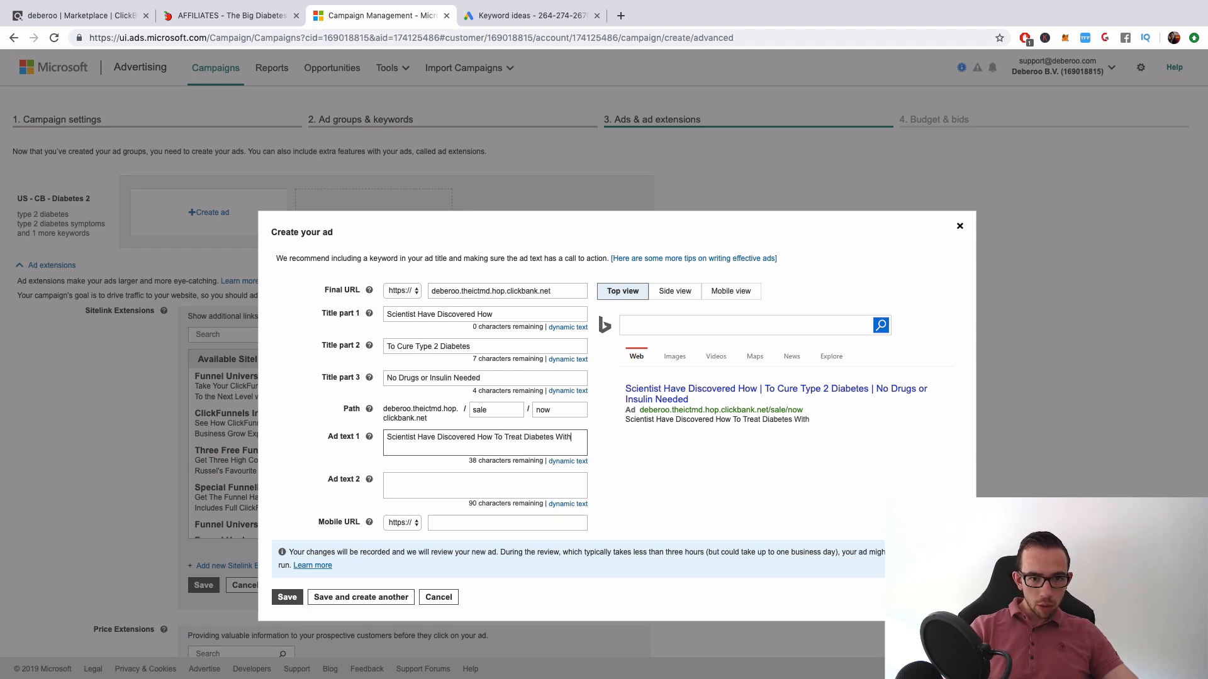
type("out Using Drugs")
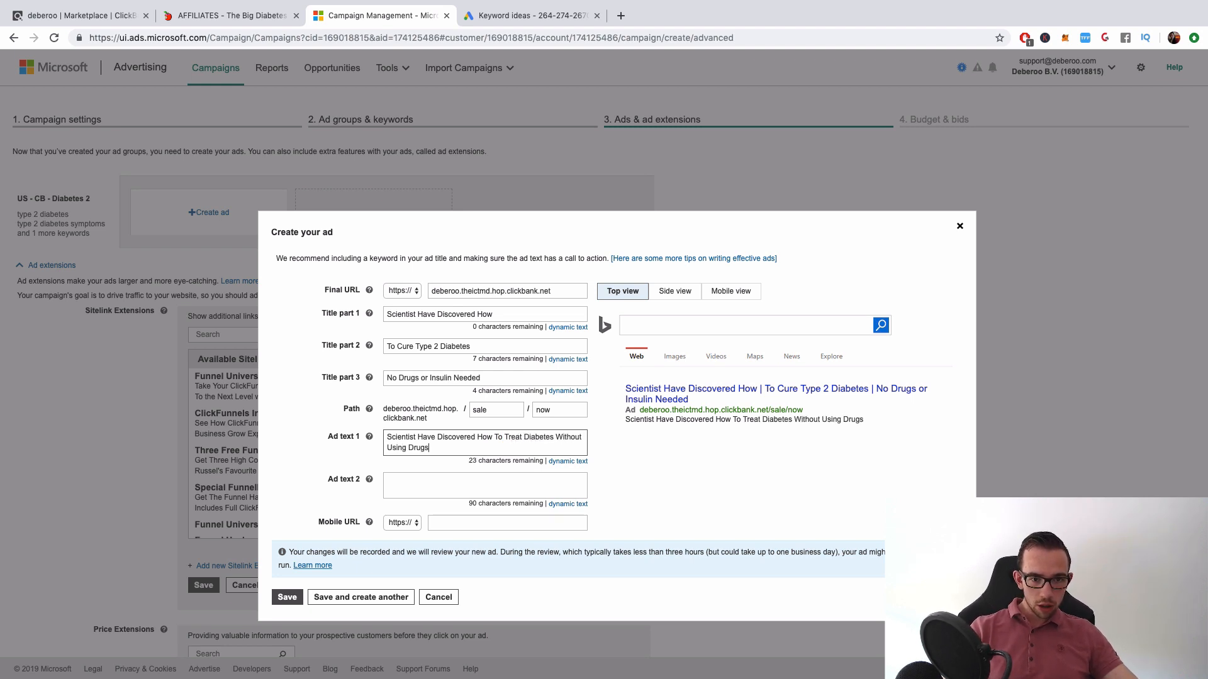
type(" o")
type("Or Insulin")
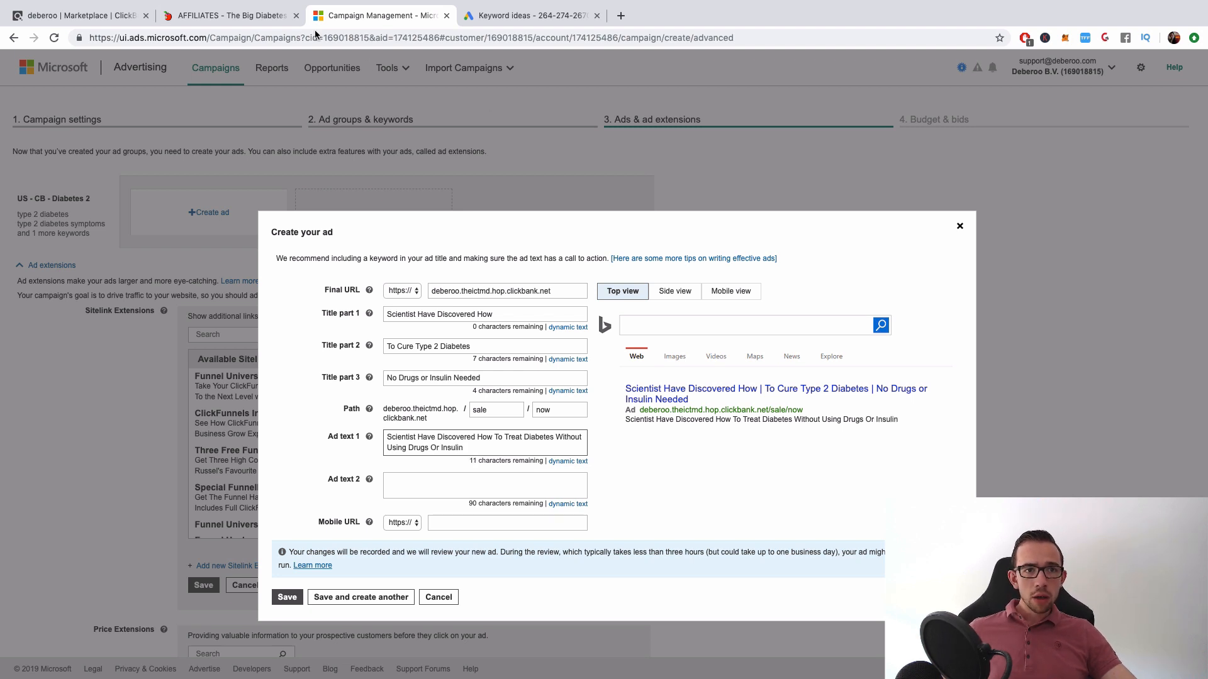
- Check the banner wording again and add "Injections" to the end of ad text 1
left_click(248, 13)
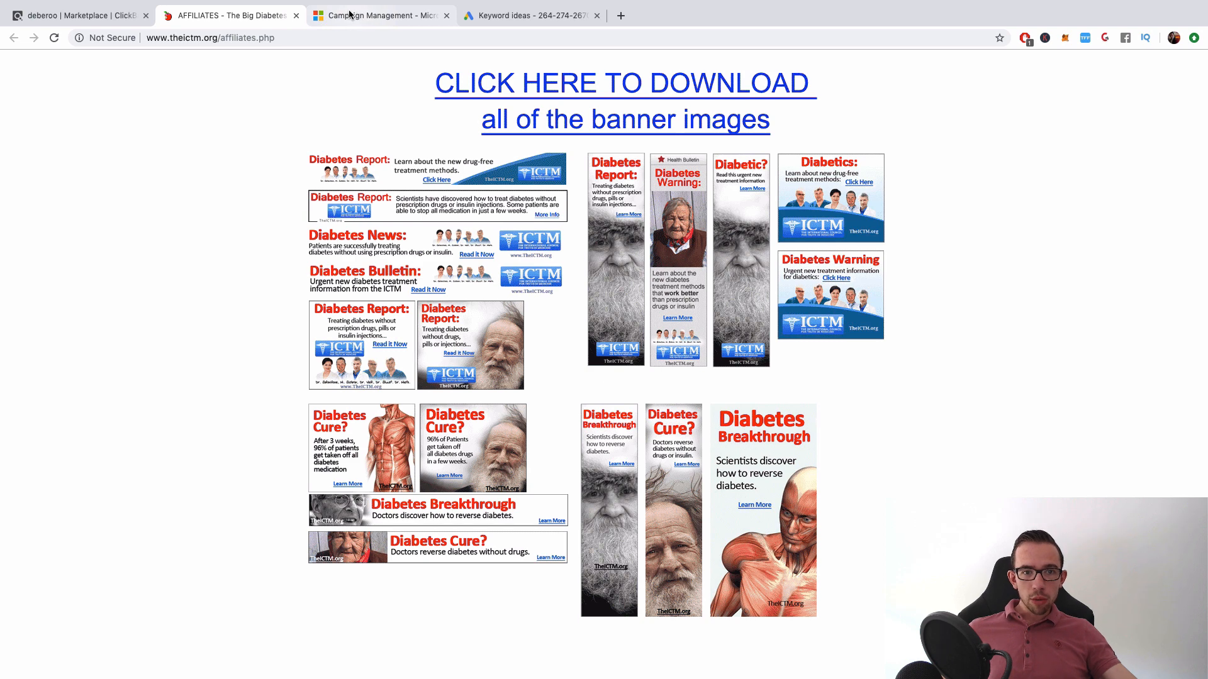
left_click(358, 16)
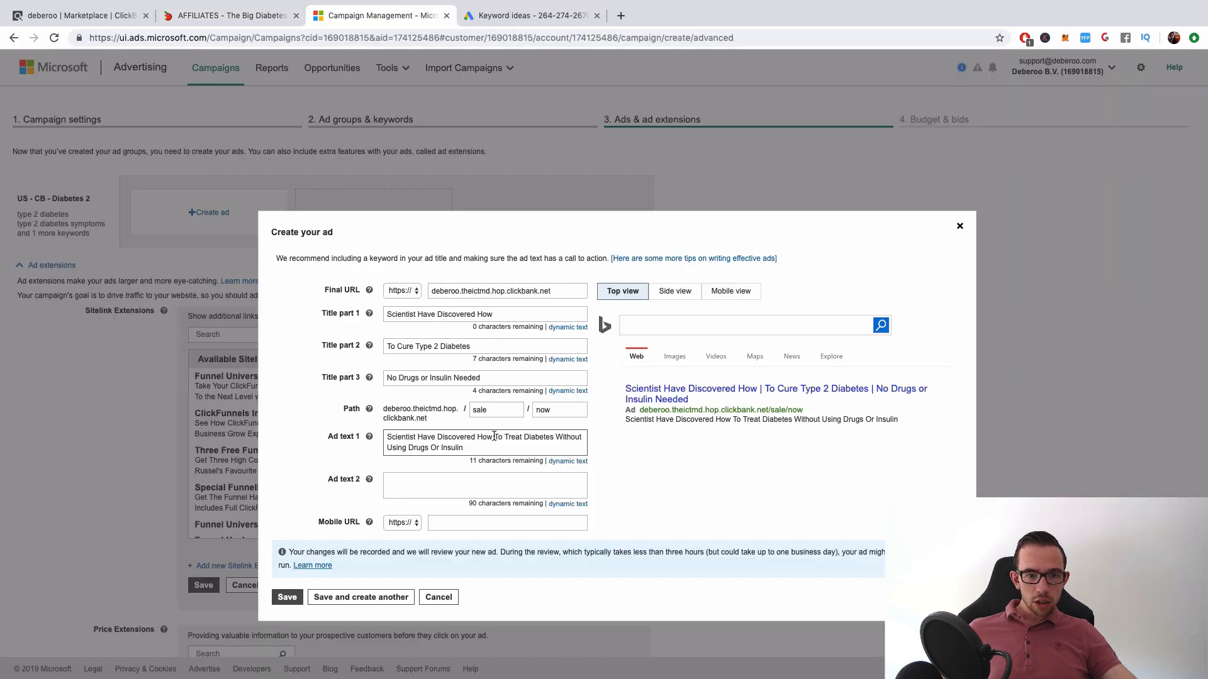
type("Injections")
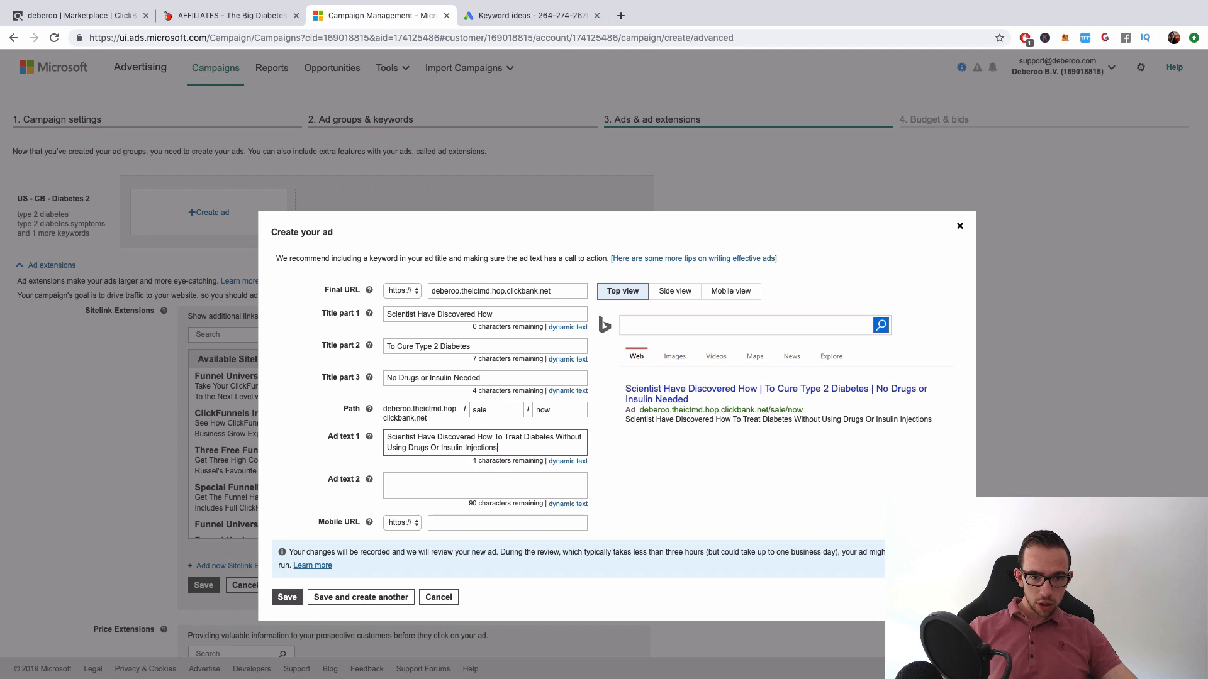
- Using the affiliate banner copy, write ad text 2 as "Some Patients Are Able To Stop Mediacation In Just a Few Weeks"
left_click(403, 486)
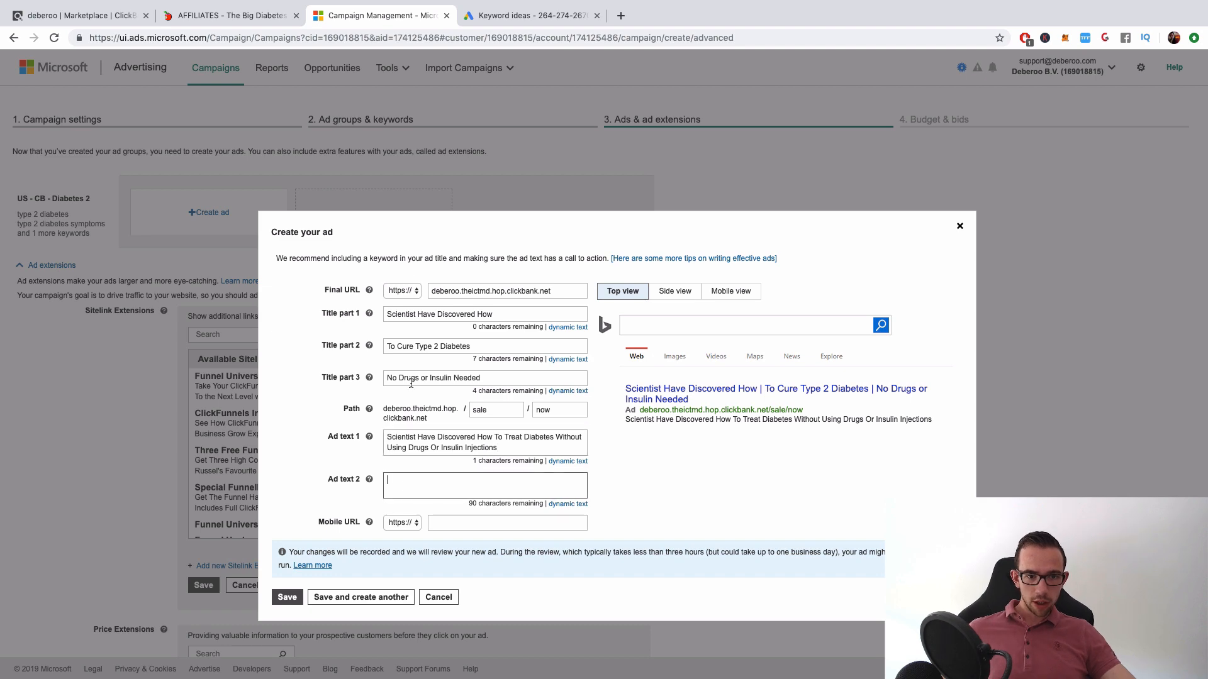
left_click(254, 14)
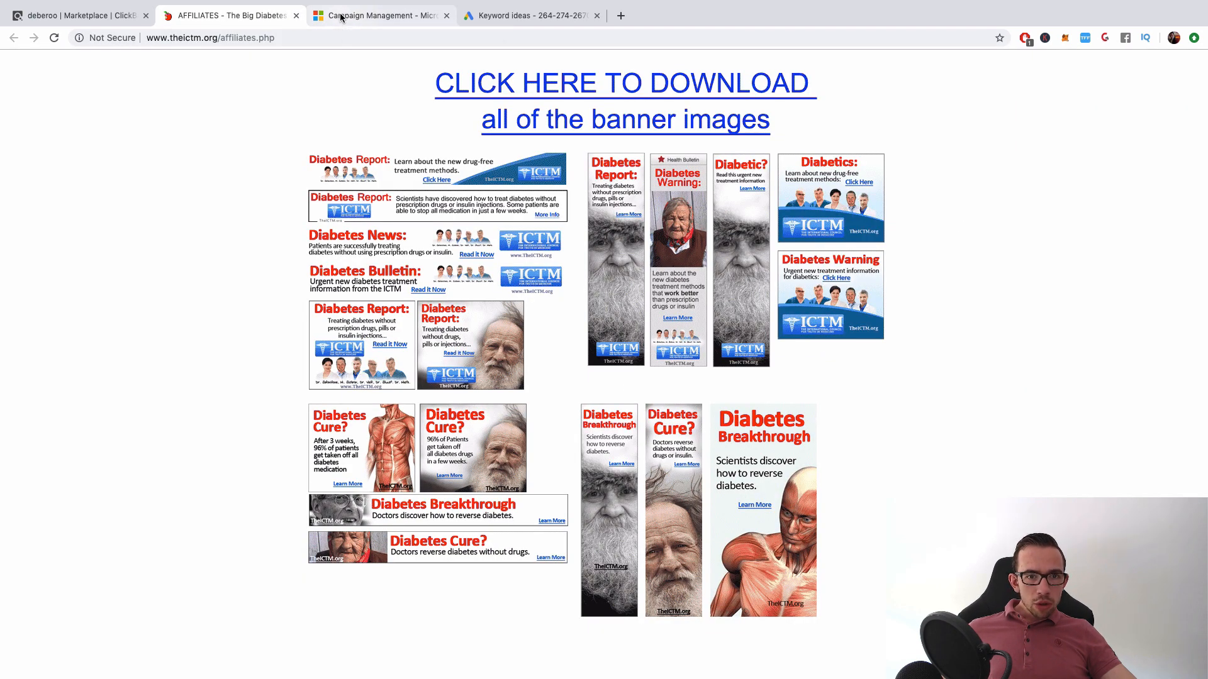
left_click(340, 18)
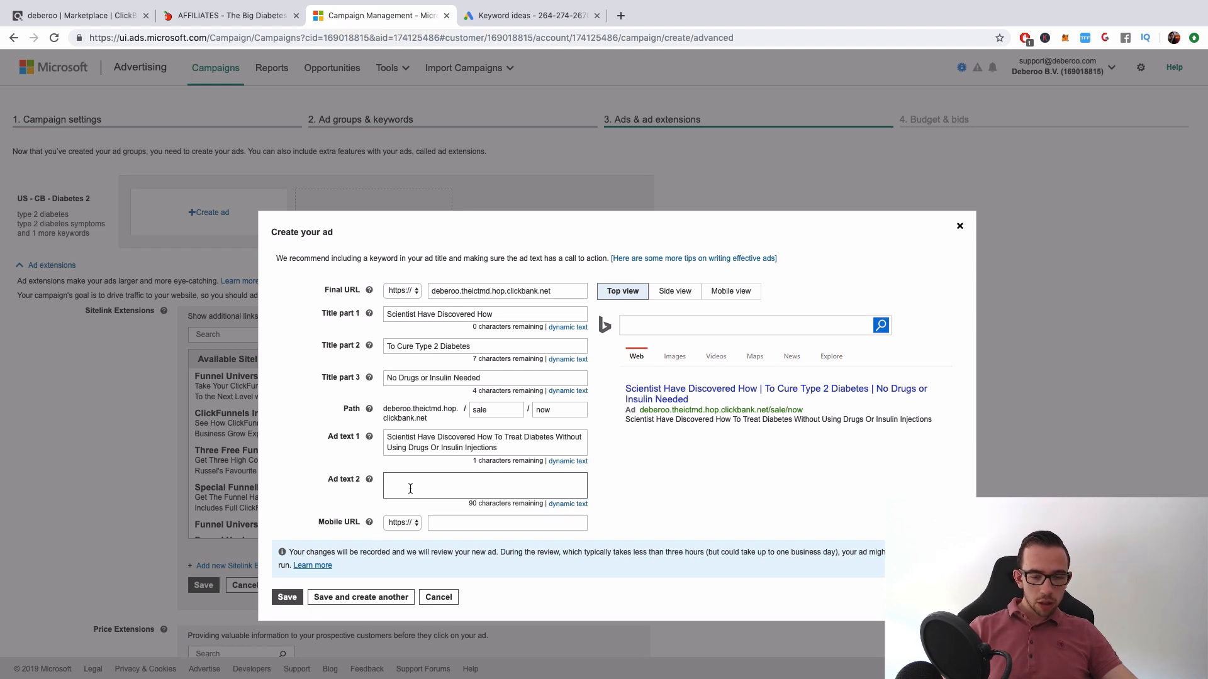
type("Some Patients Are A")
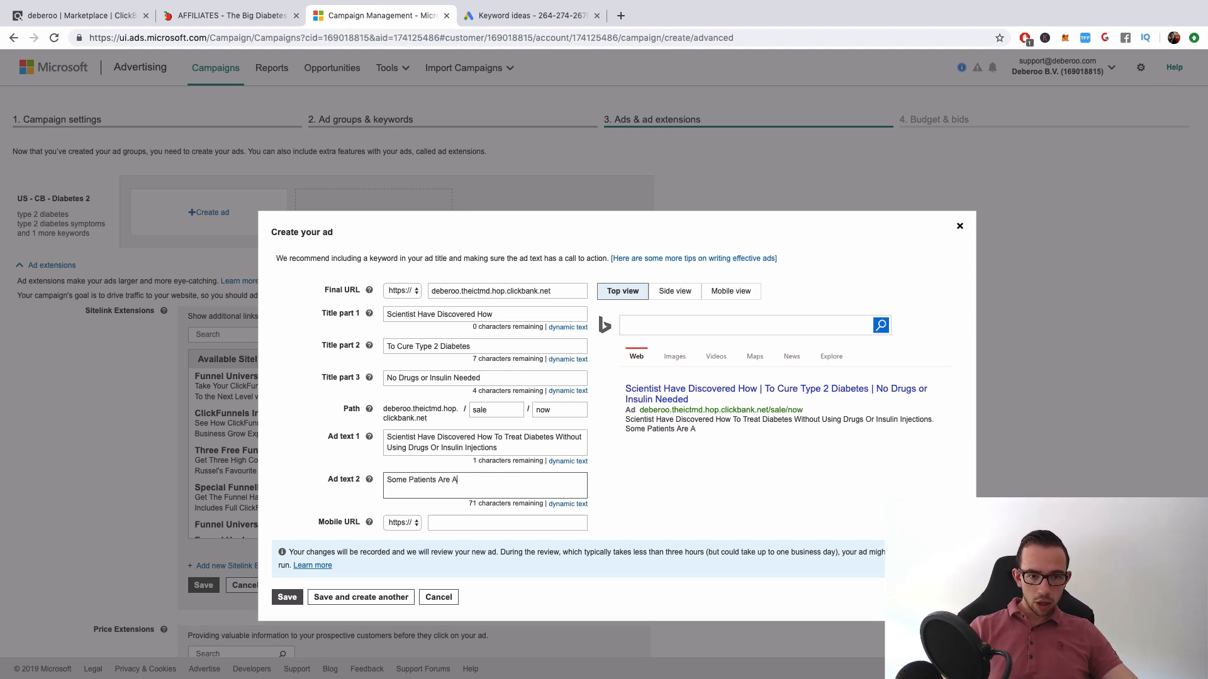
type("ble To Stop Mediacati")
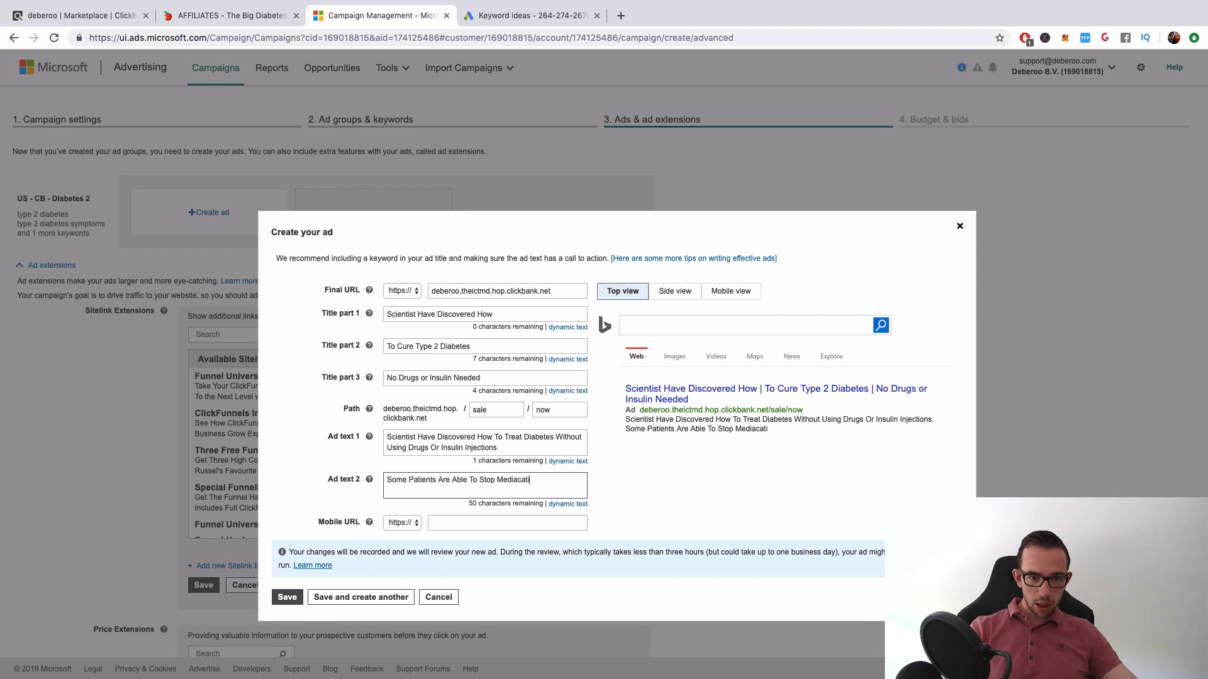
type("on In Just naa")
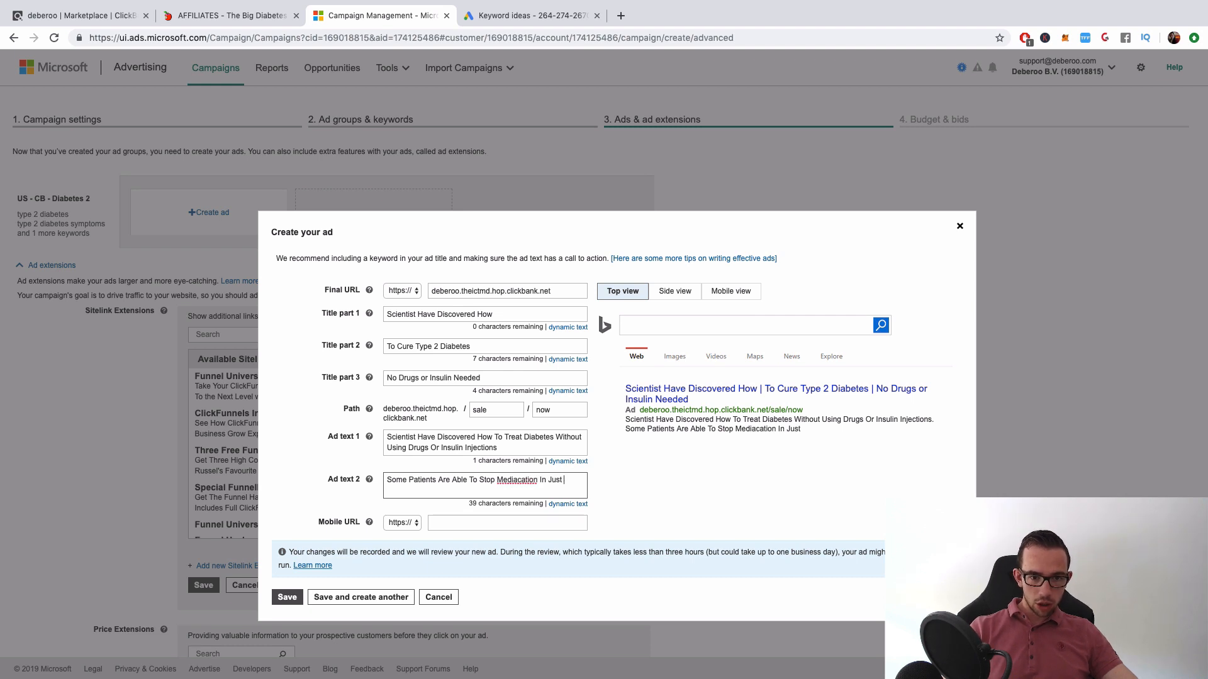
key("BackSpace")
key("BackSpace")
key("BackSpace")
type("a")
type(" Few Fw")
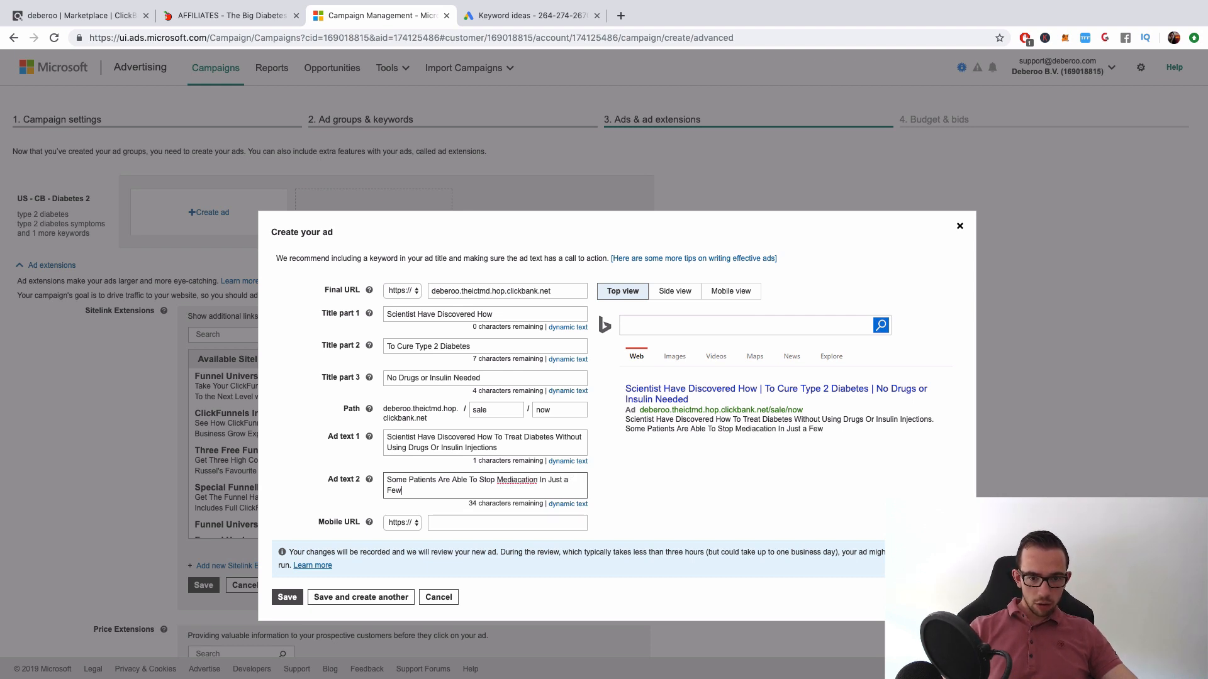
key("BackSpace")
type("Weeks")
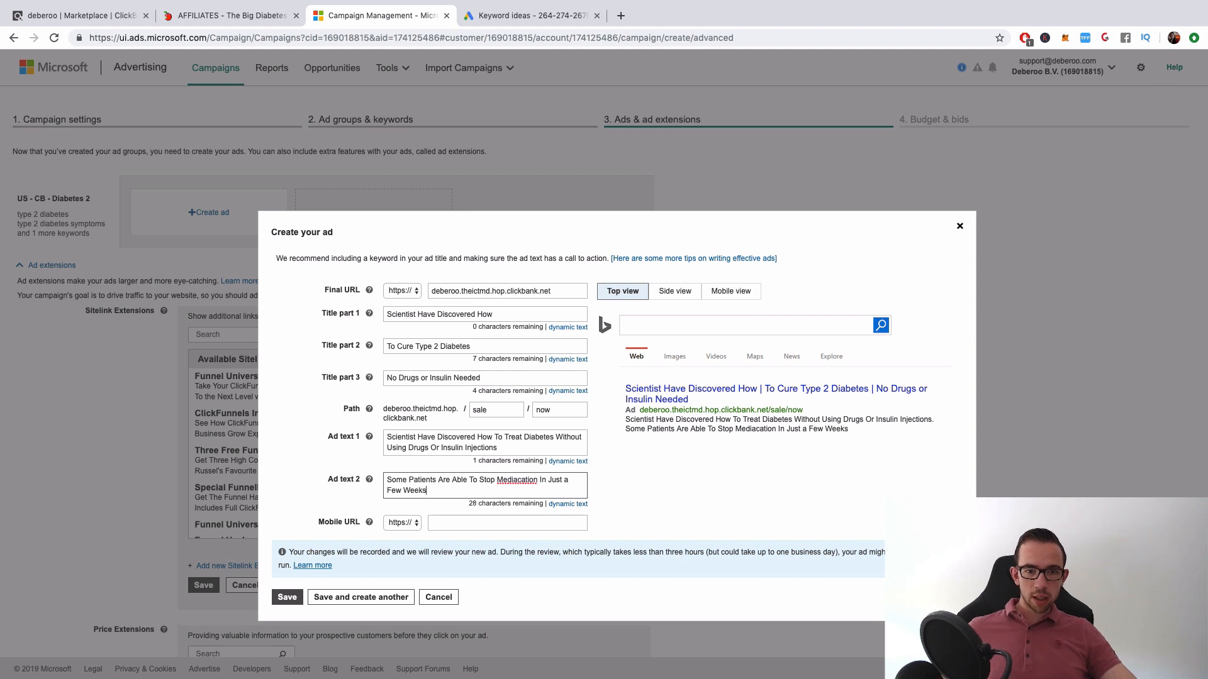
- Correct the misspelled word in ad text 2 to the suggested spelling "Medication"
right_click(521, 486)
left_click(520, 481)
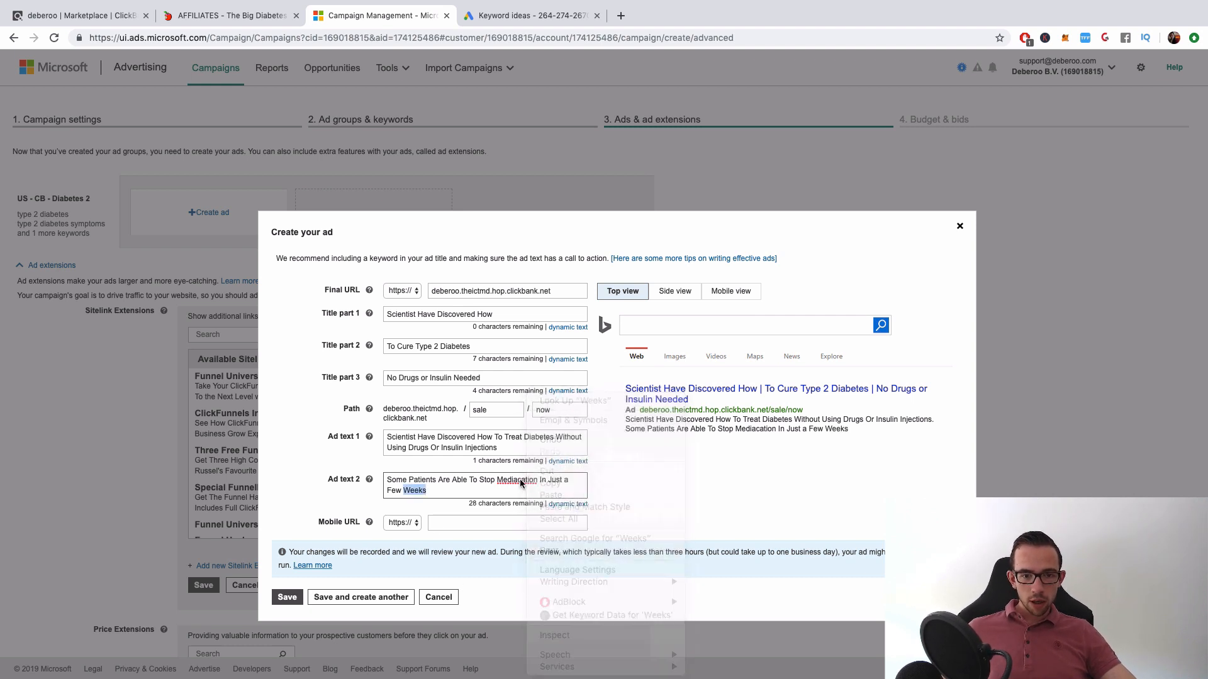
right_click(521, 480)
left_click(586, 420)
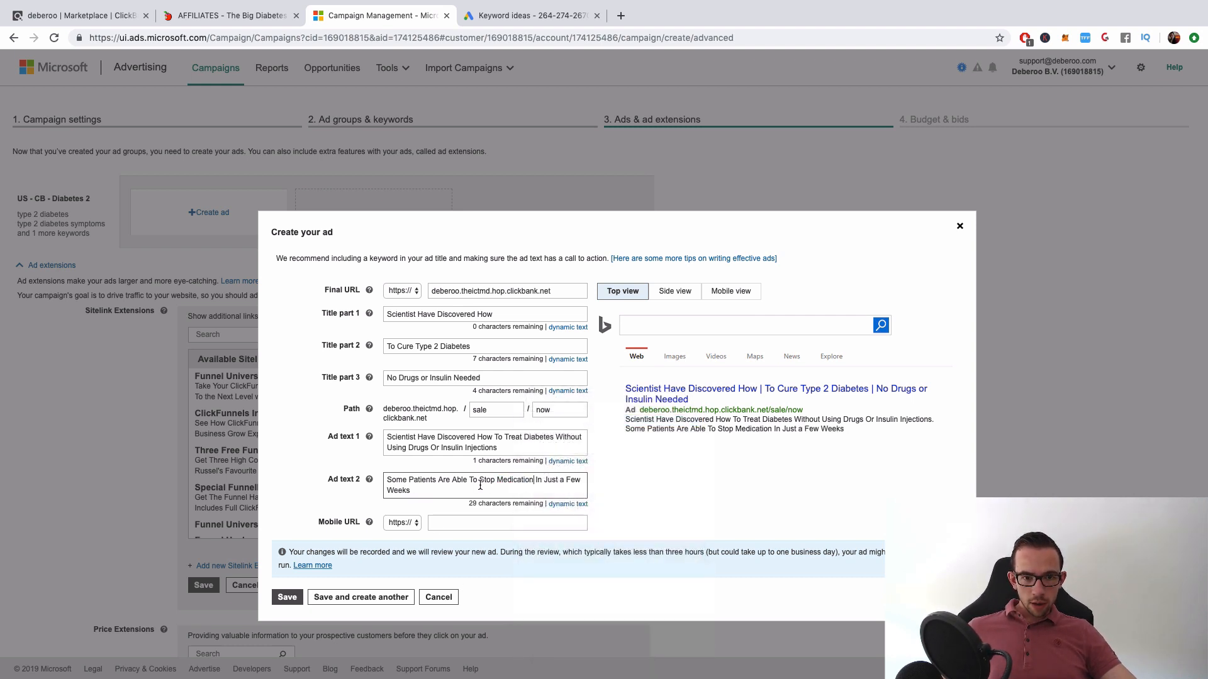
- Finish ad text 2 with the call to action "- Get Yours Now!!"
type("- Get ")
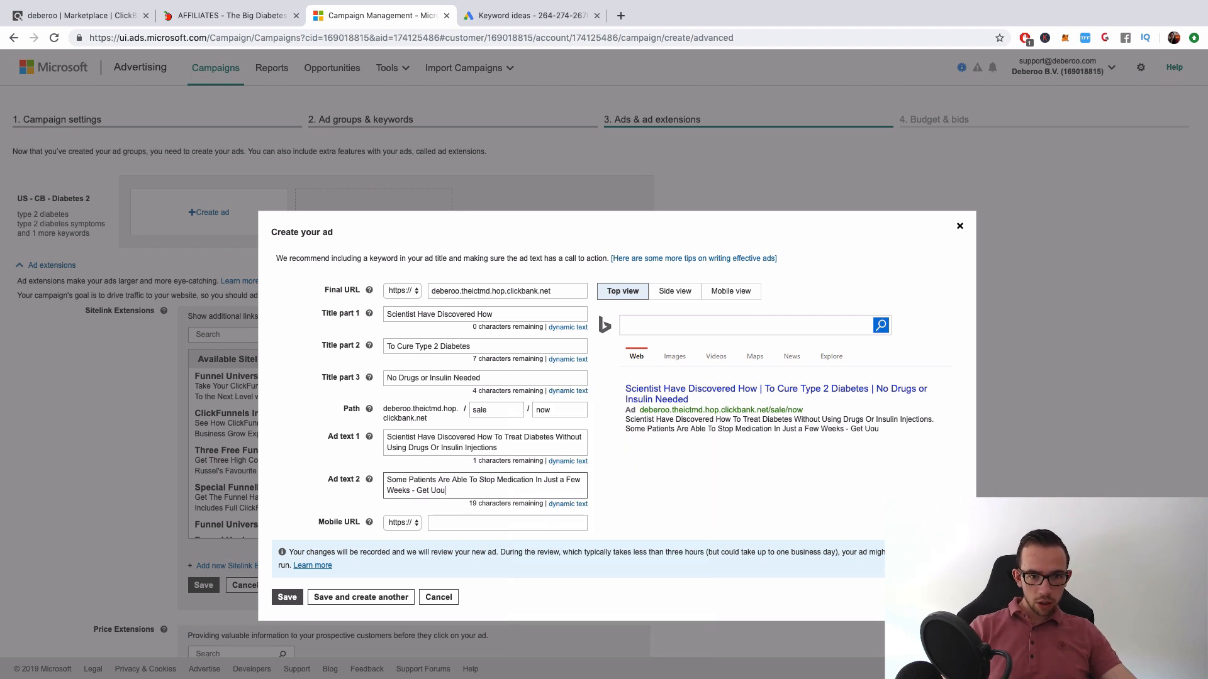
type("Yours Now")
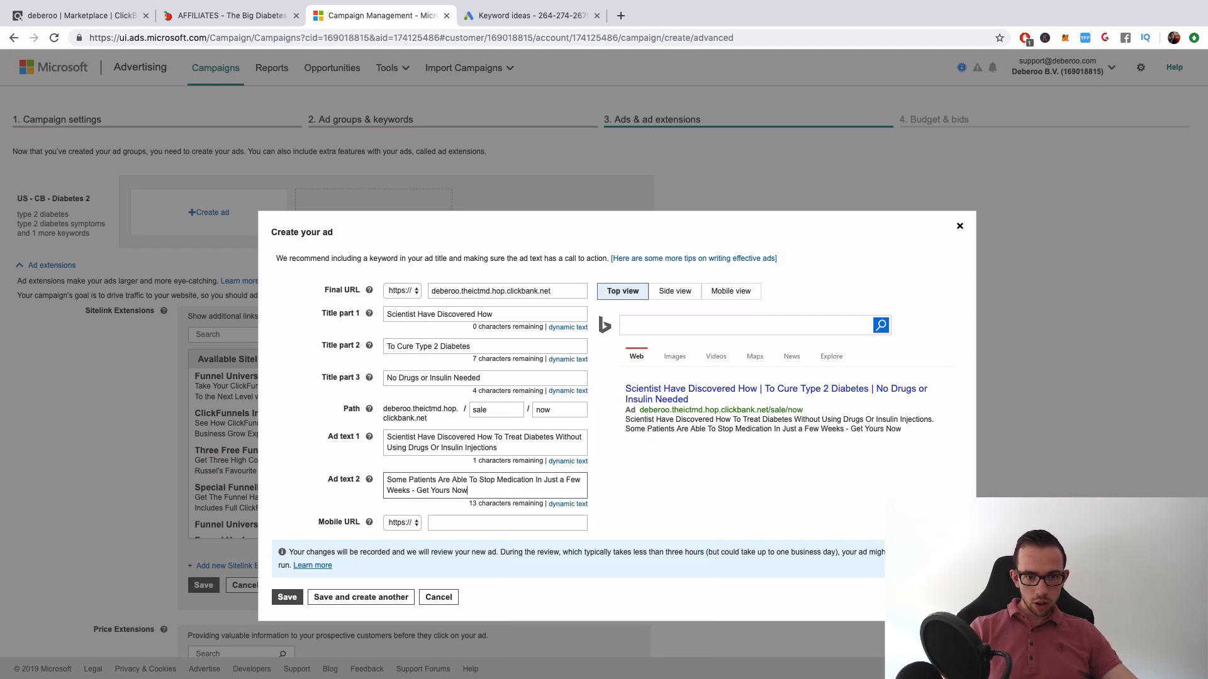
type(", While")
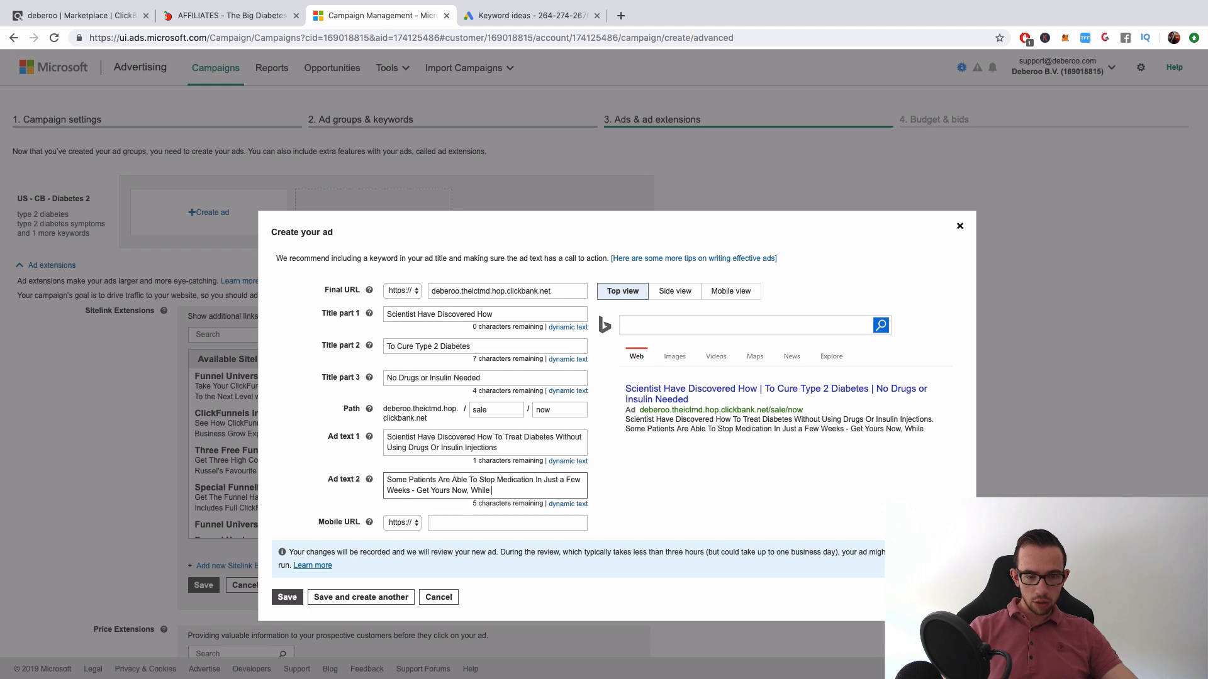
key("BackSpace")
key("BackSpace")
key("BackSpace")
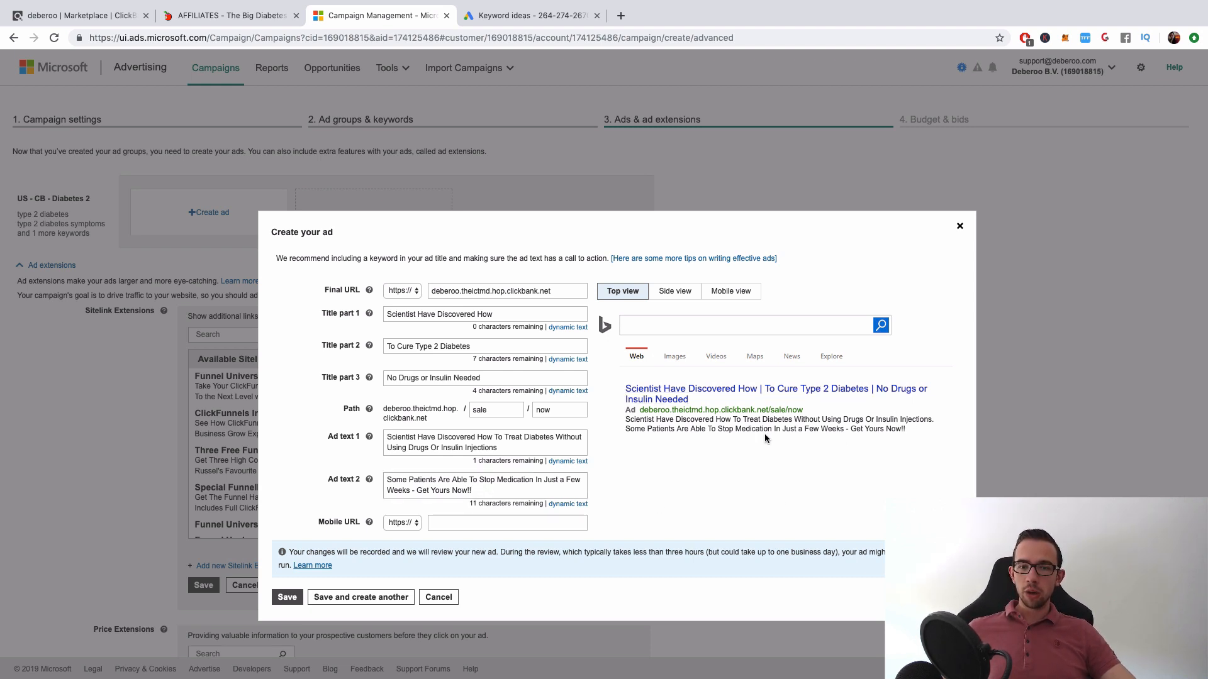
- Replace the whole of title part 1 with "Suffering From Type 2 Diabetes"
triple_click(484, 317)
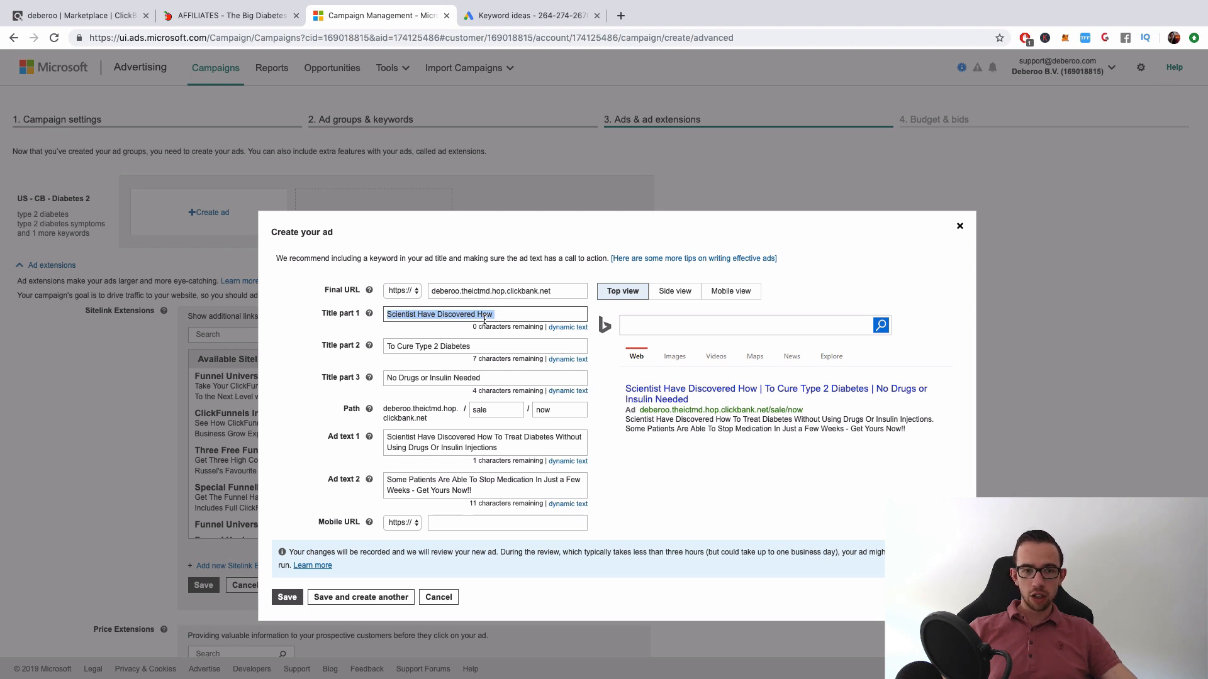
type("Sufferin")
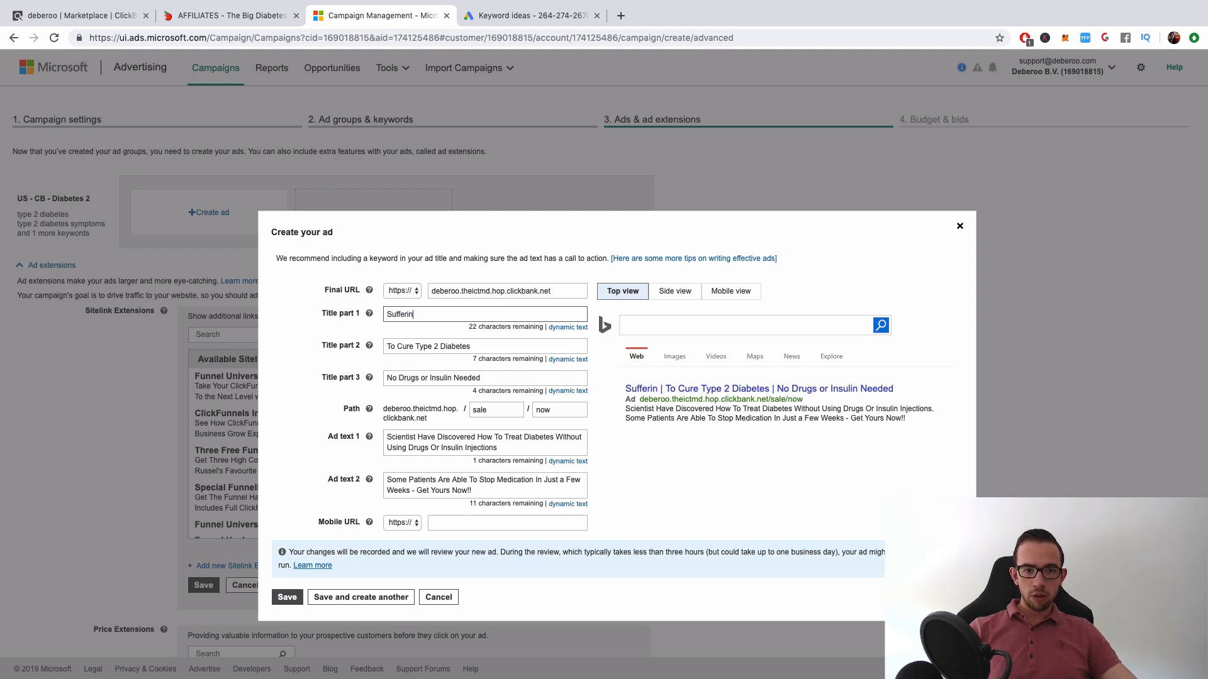
type("g from")
key("BackSpace")
key("BackSpace")
key("BackSpace")
key("BackSpace")
key("BackSpace")
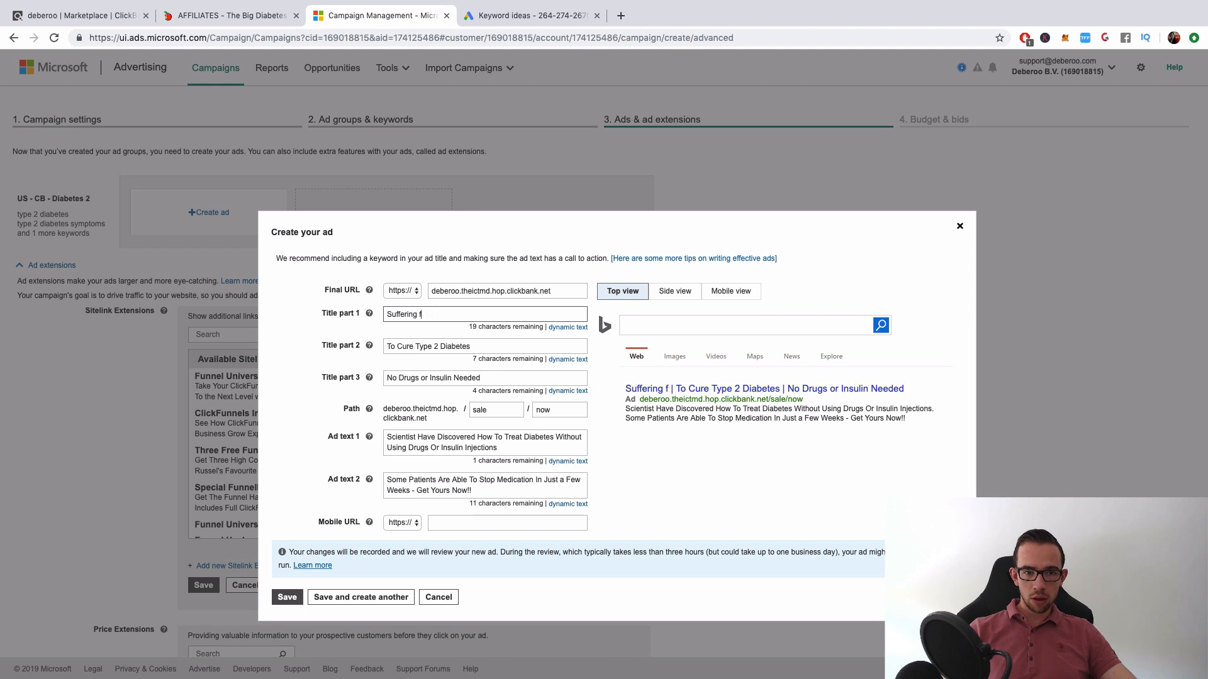
type("From Type @")
key("BackSpace")
type("2 Diabae")
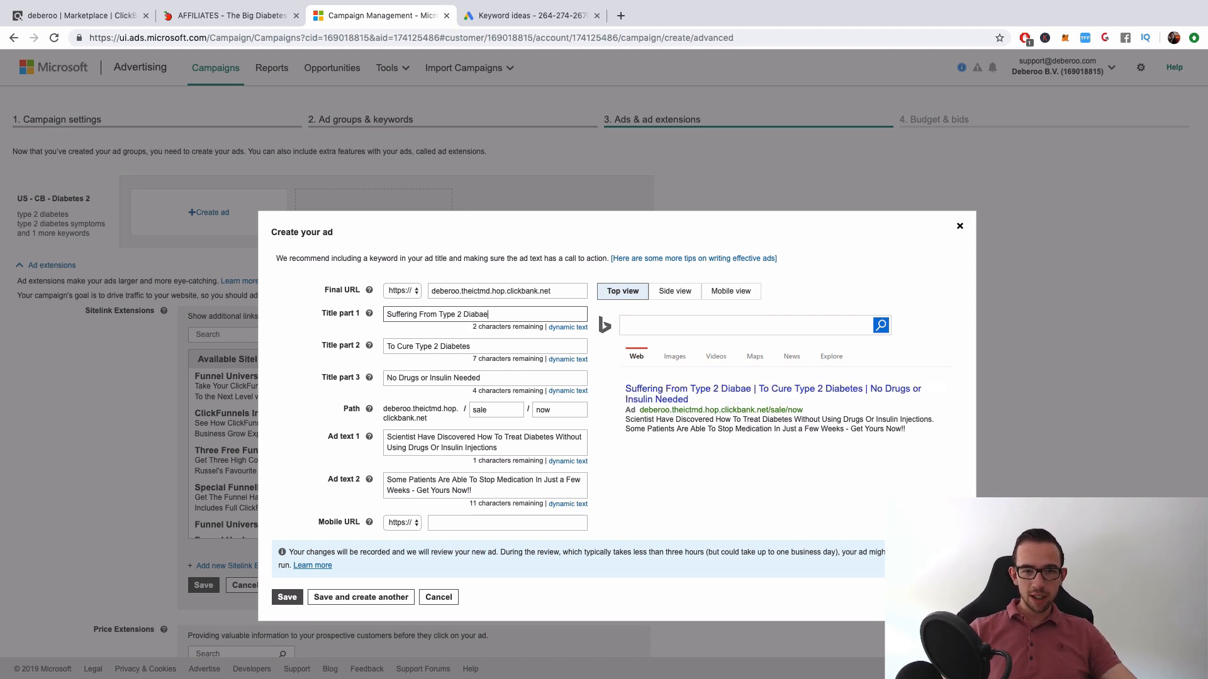
key("BackSpace")
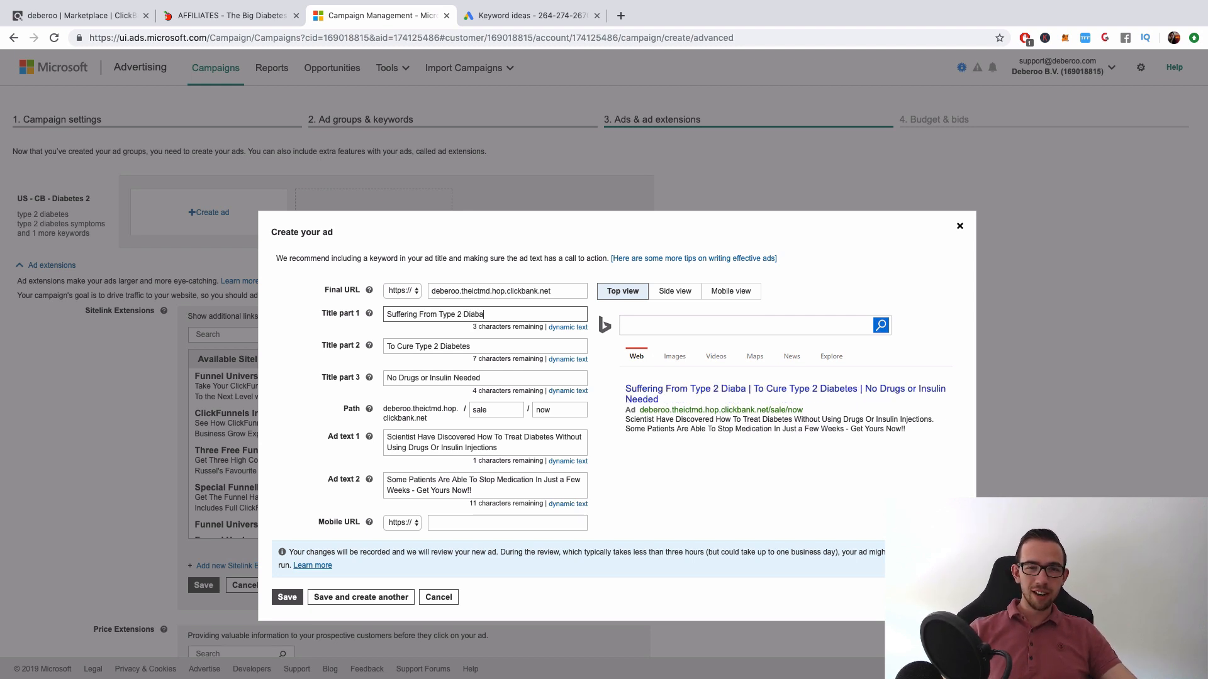
type("tes")
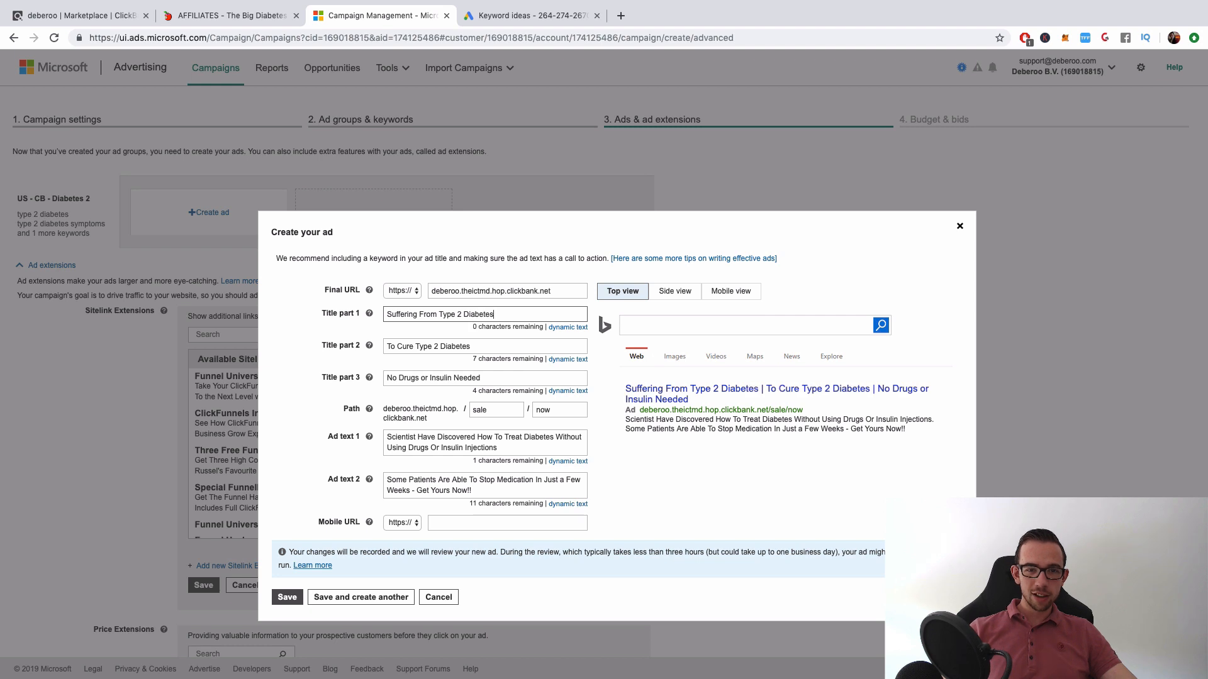
- Edit title part 1 to read "Suffering From Type2 Diabetes?", removing the space before the 2 to fit the question mark
type("!")
key("BackSpace")
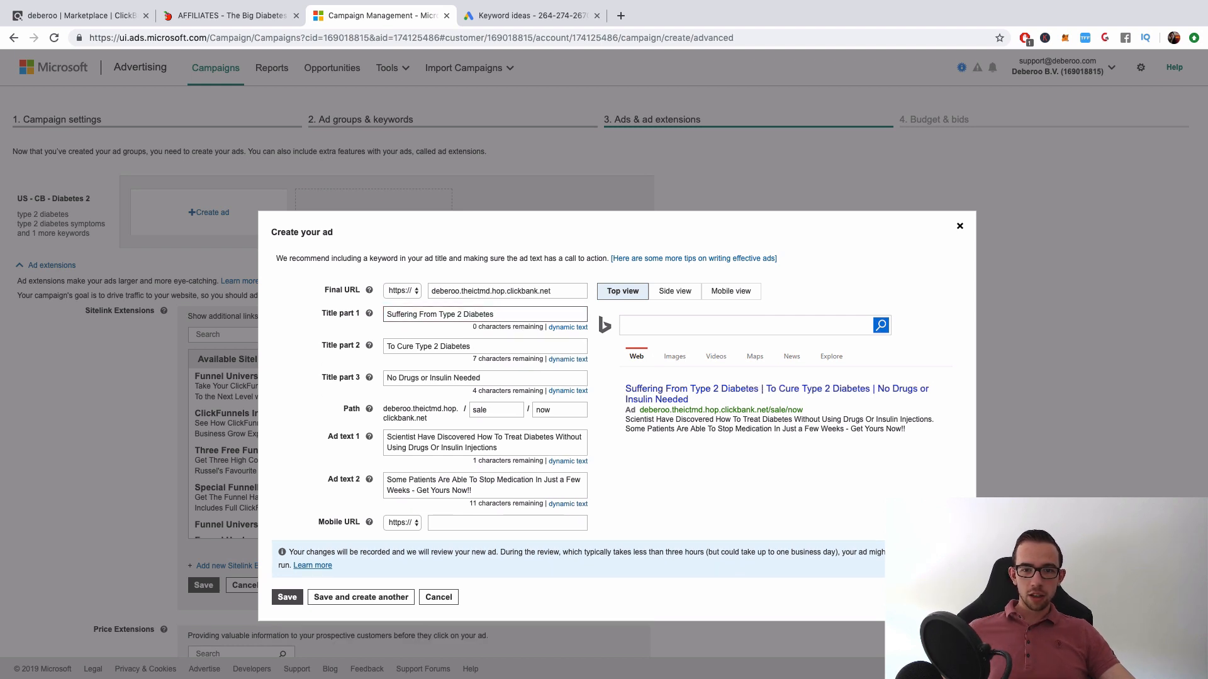
key("alt+Left")
key("alt+Left")
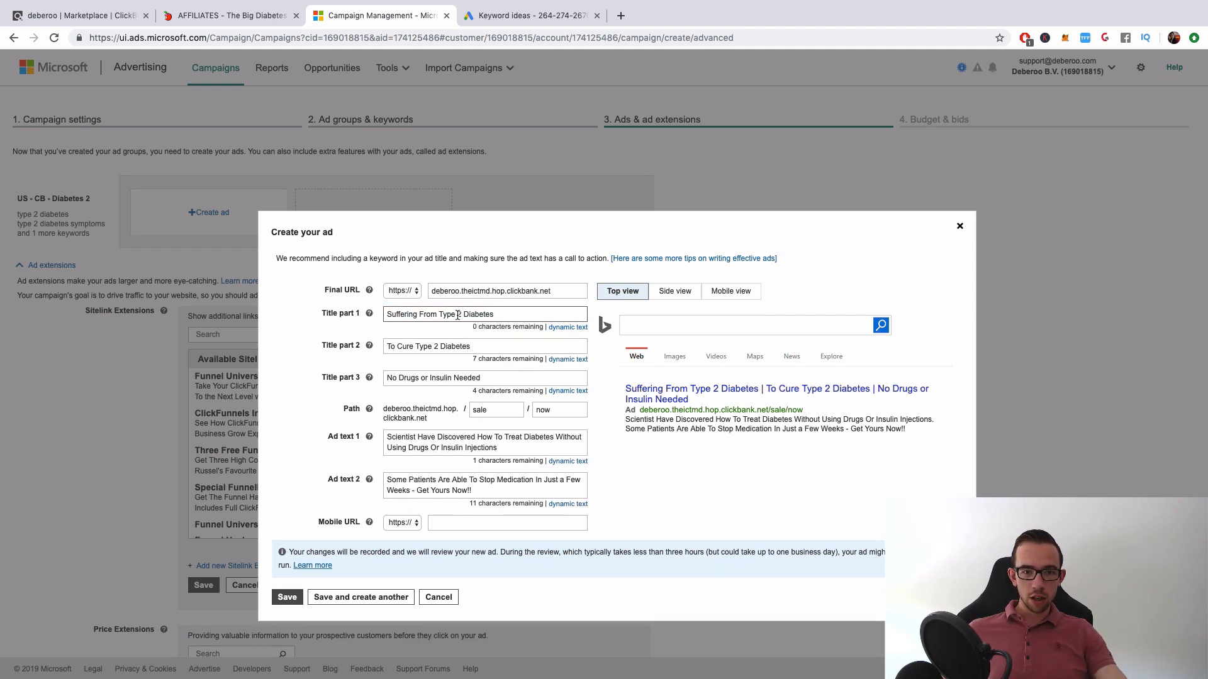
key("BackSpace")
type("\\")
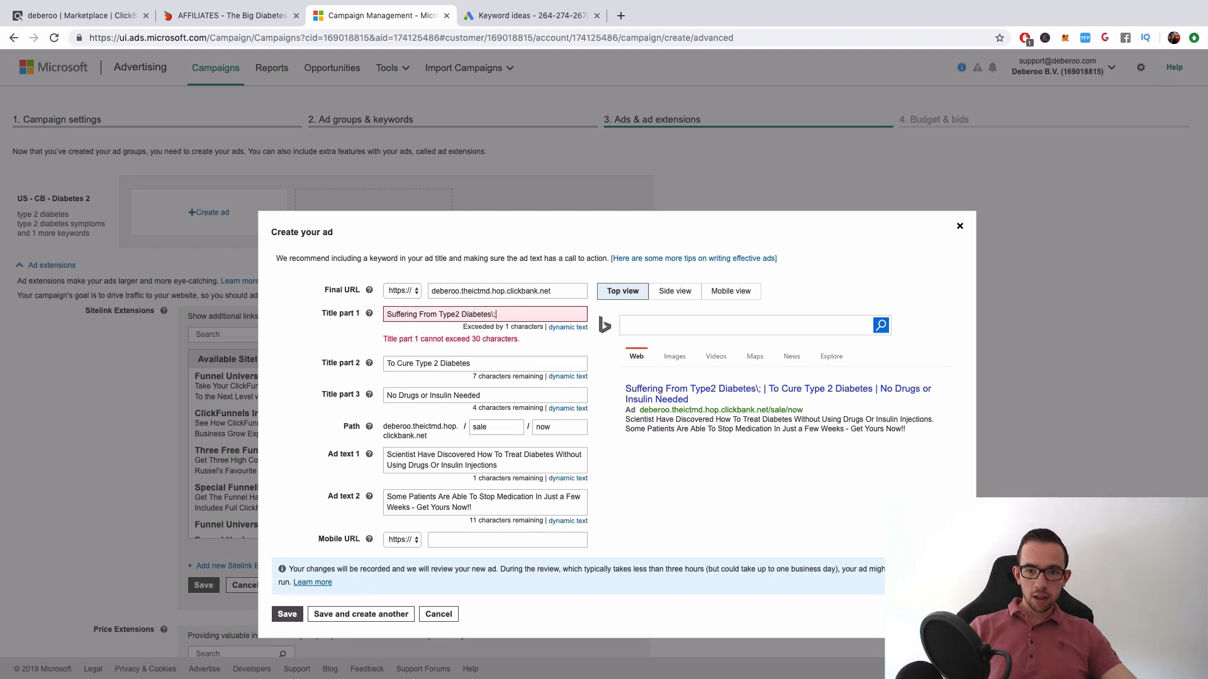
key("BackSpace")
type("?")
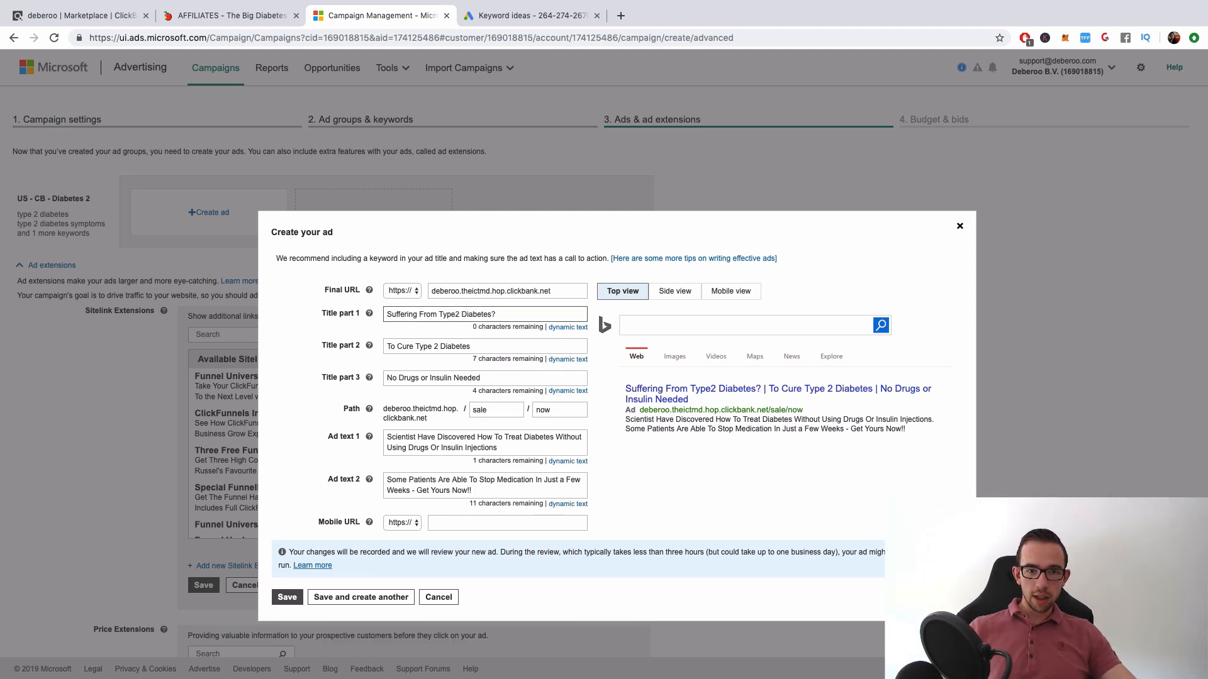
- Replace the whole of title part 2 with "Get The Cure Now While You Can"
triple_click(460, 340)
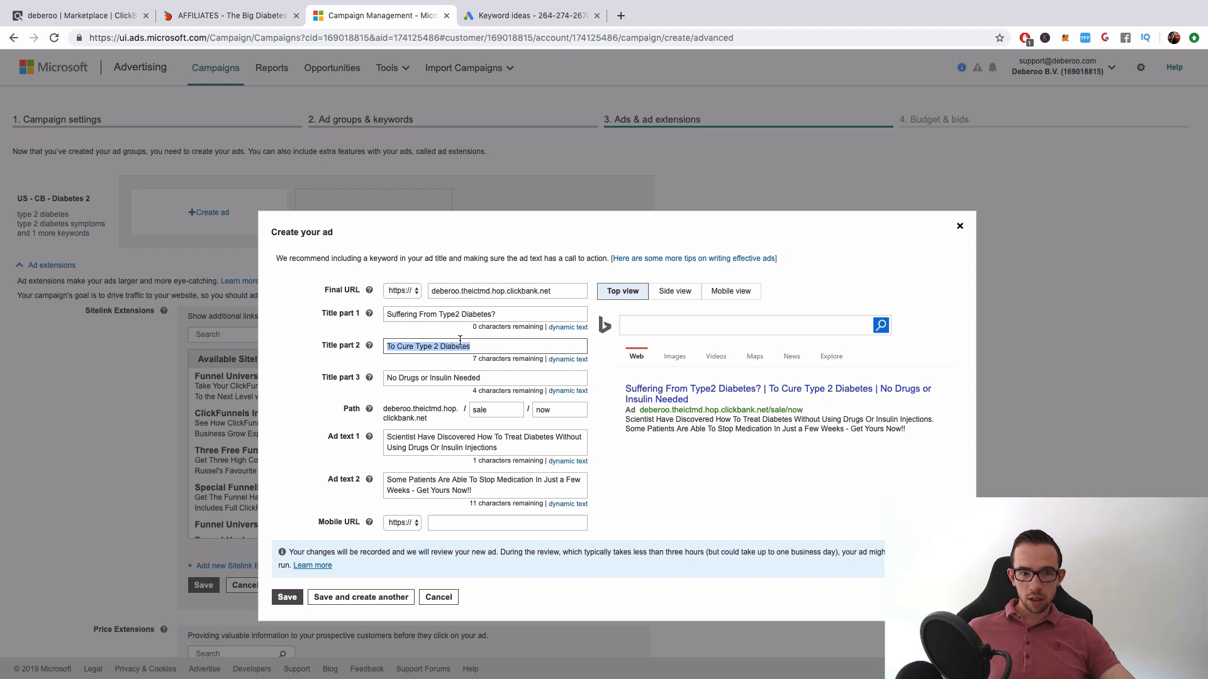
type("Get Th")
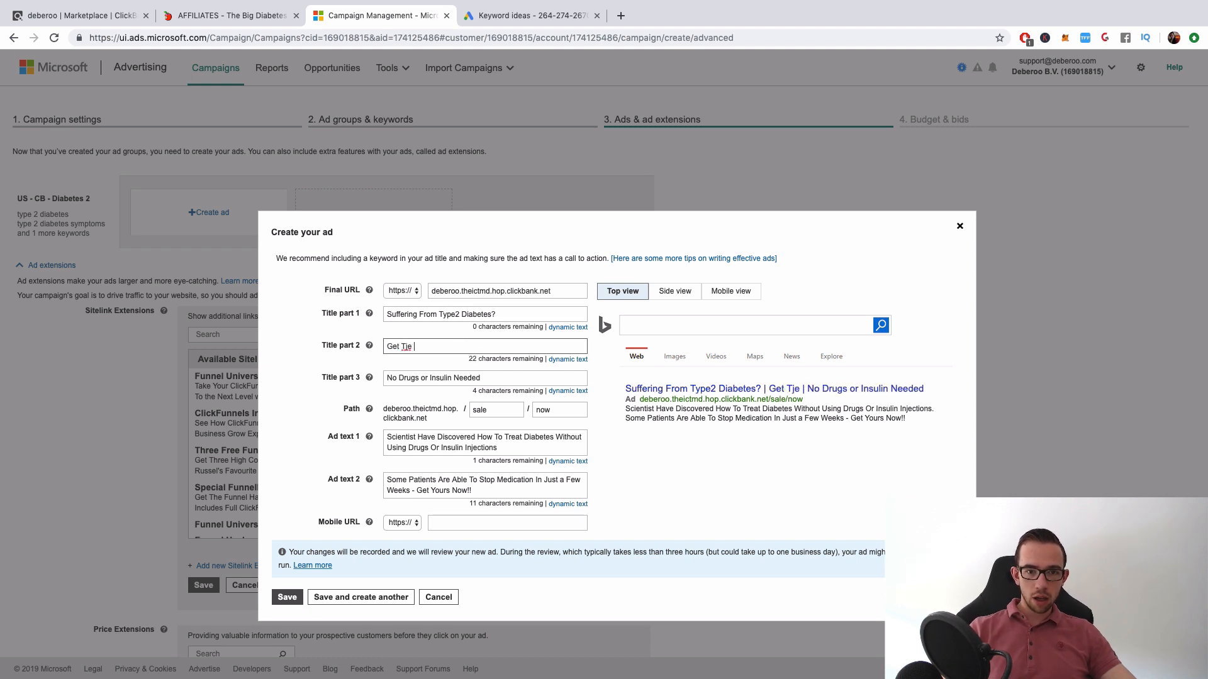
type("e Cure Now")
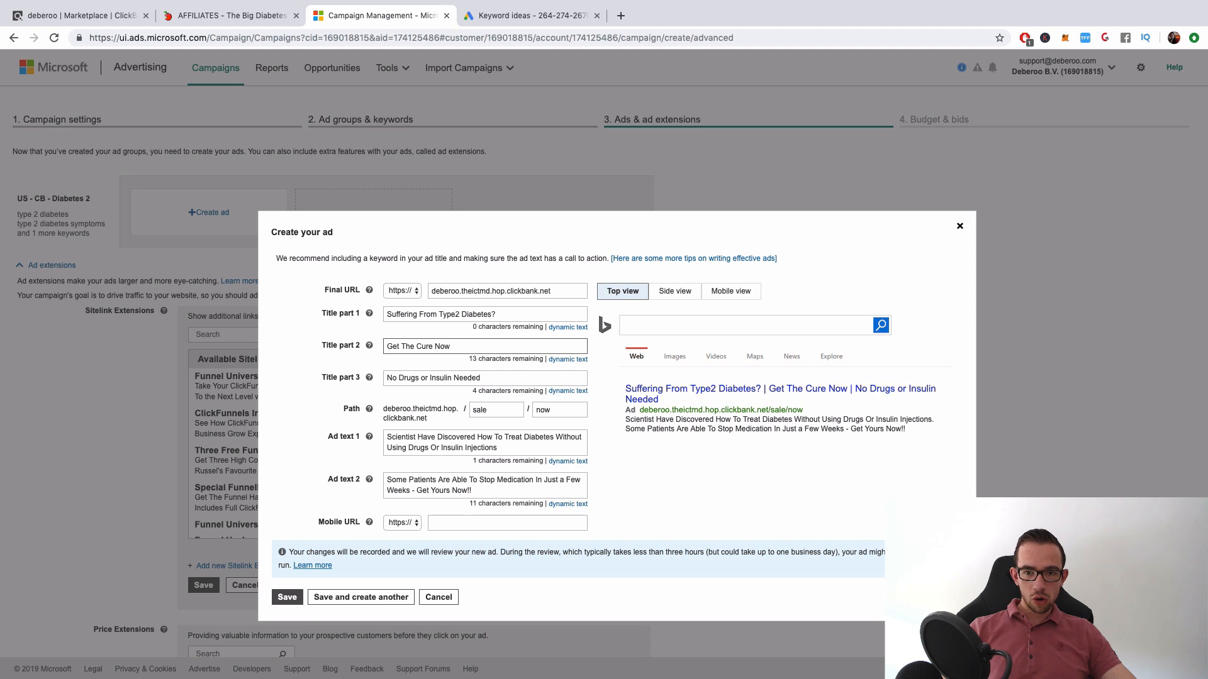
type(" While You")
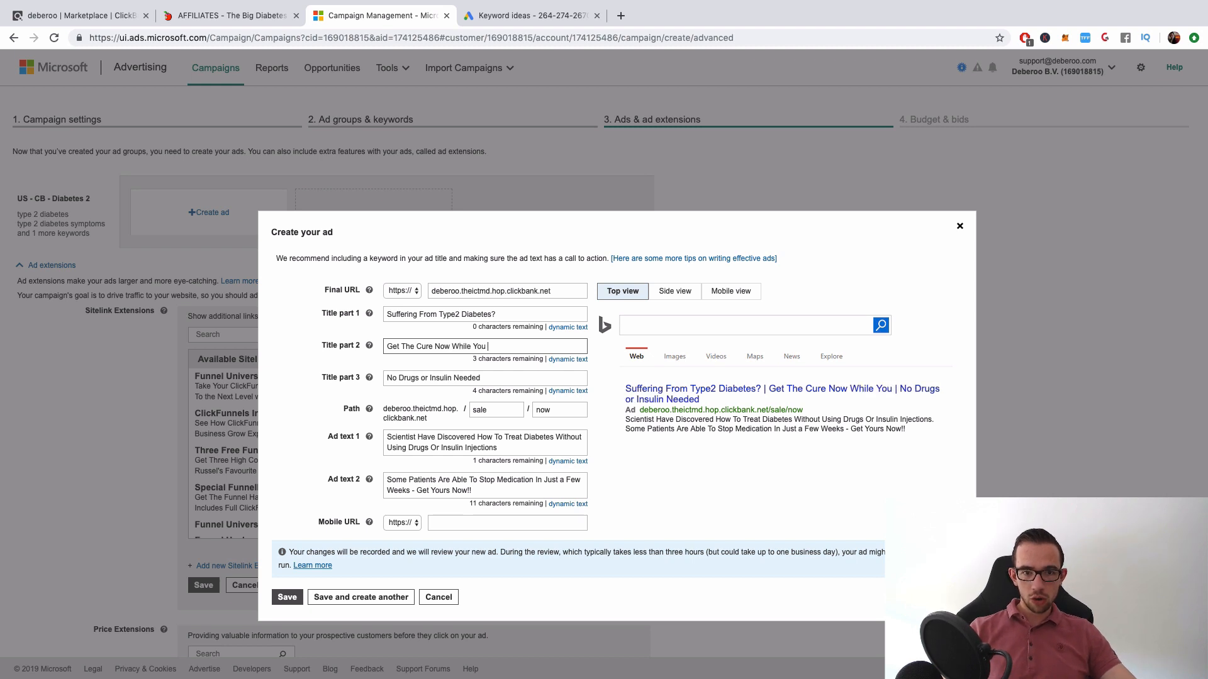
type(" Can")
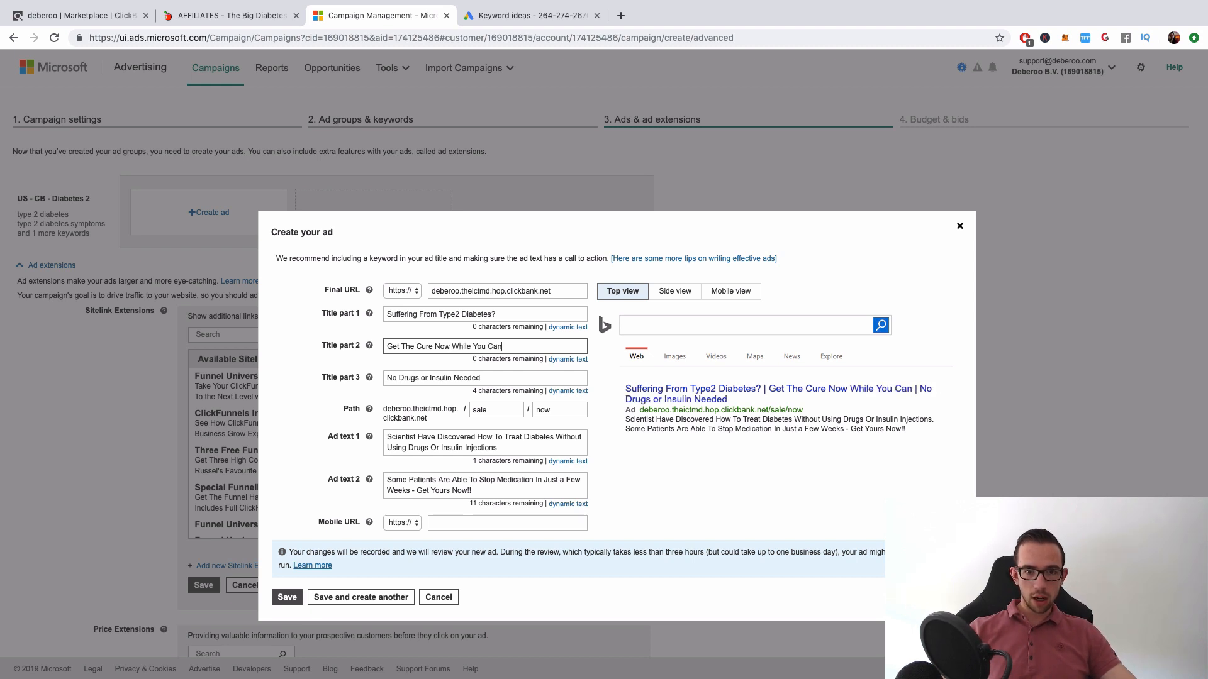
- Replace the whole of title part 3 with "Secret Method Exposed Limited Time"
triple_click(427, 378)
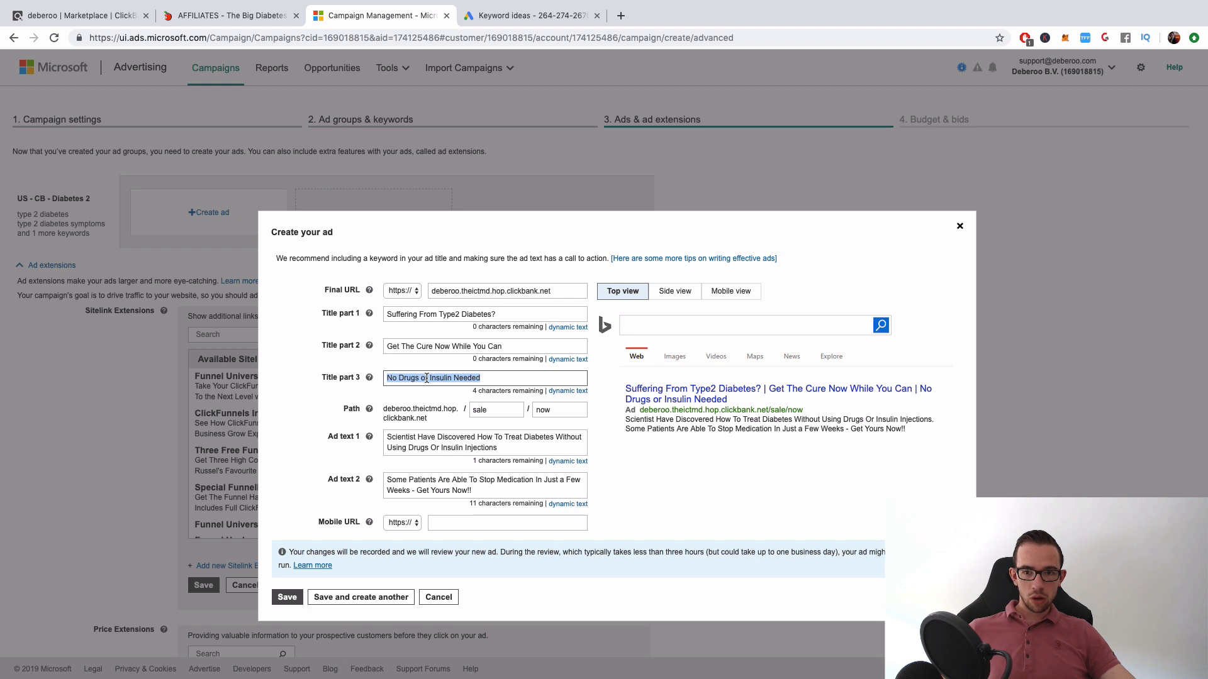
type("Secret ")
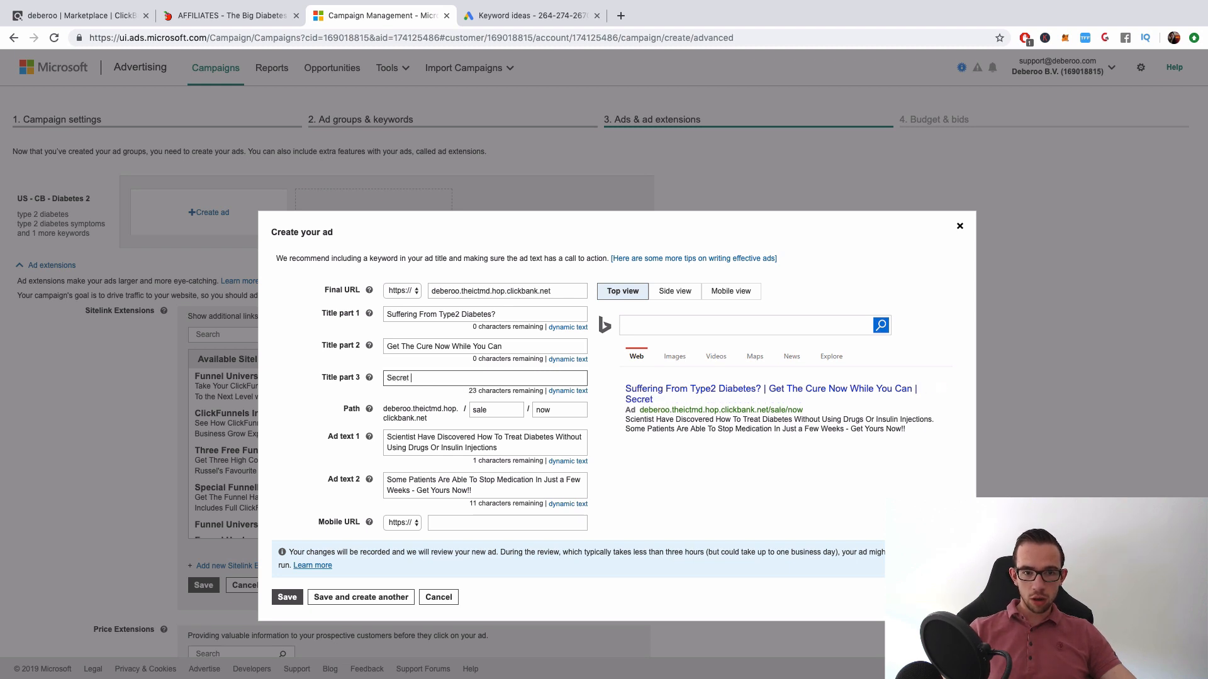
type("Method Exposed ")
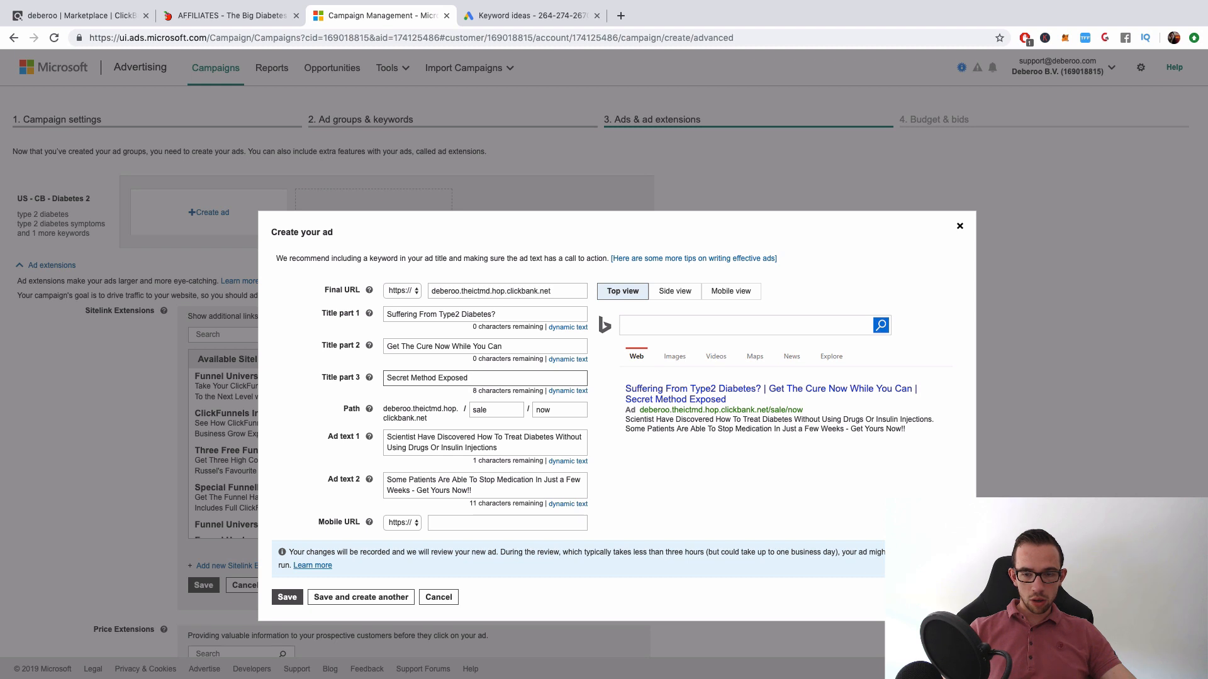
type("Limited")
type("Time")
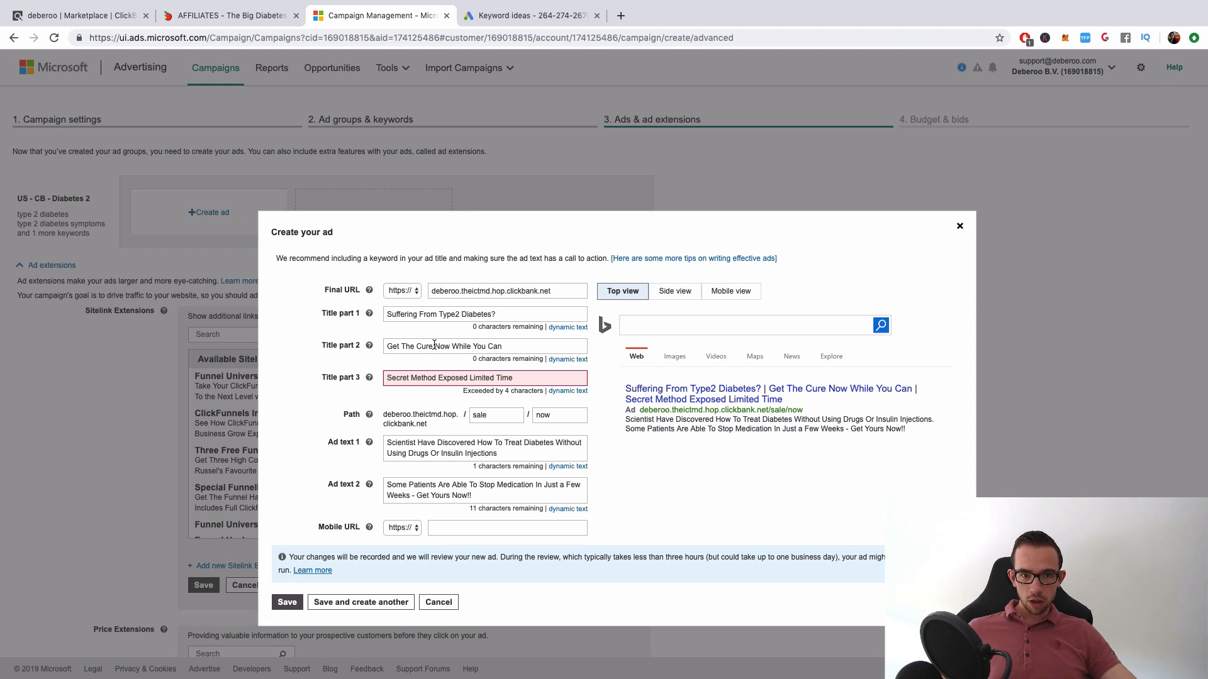
- Replace "While You Can" in title part 2 with "Secret Method"
left_click_drag(450, 346, 503, 346)
key("BackSpace")
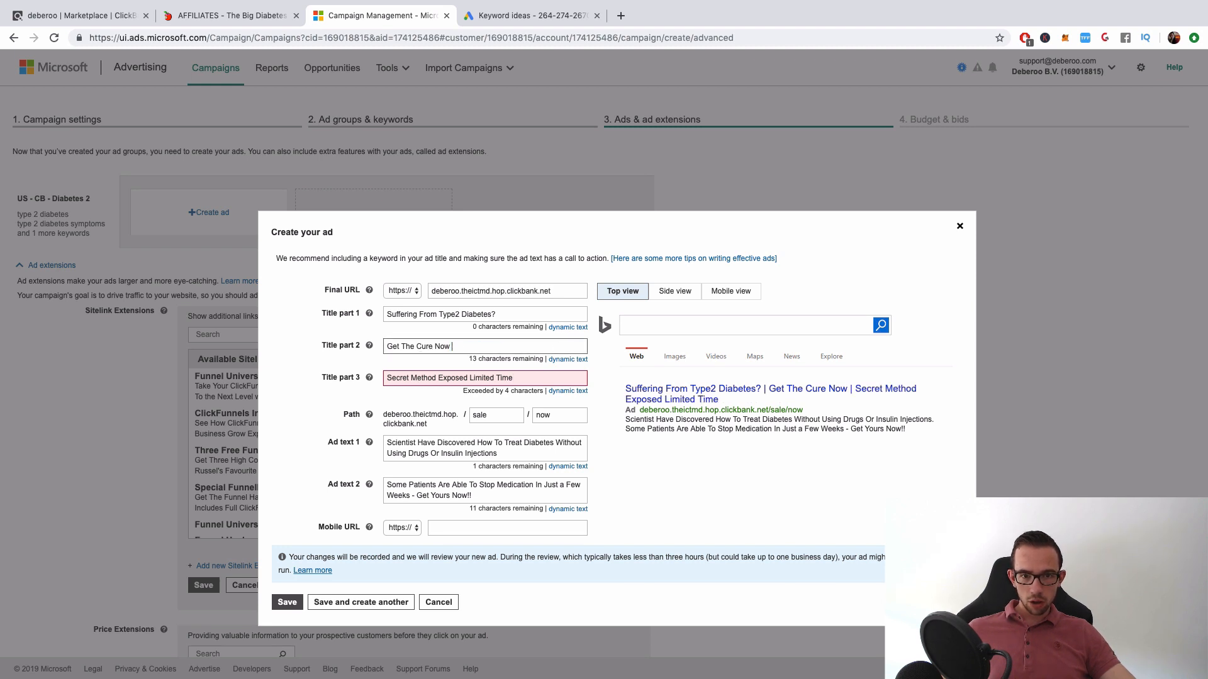
type("Secret")
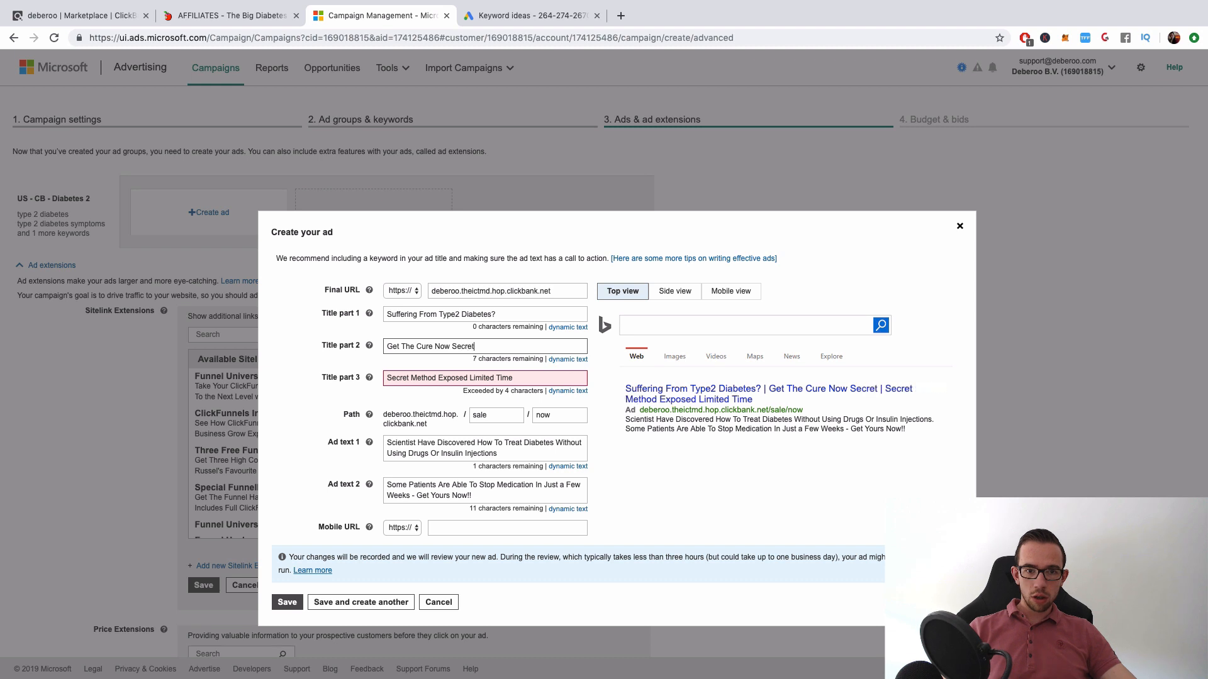
type(" Method")
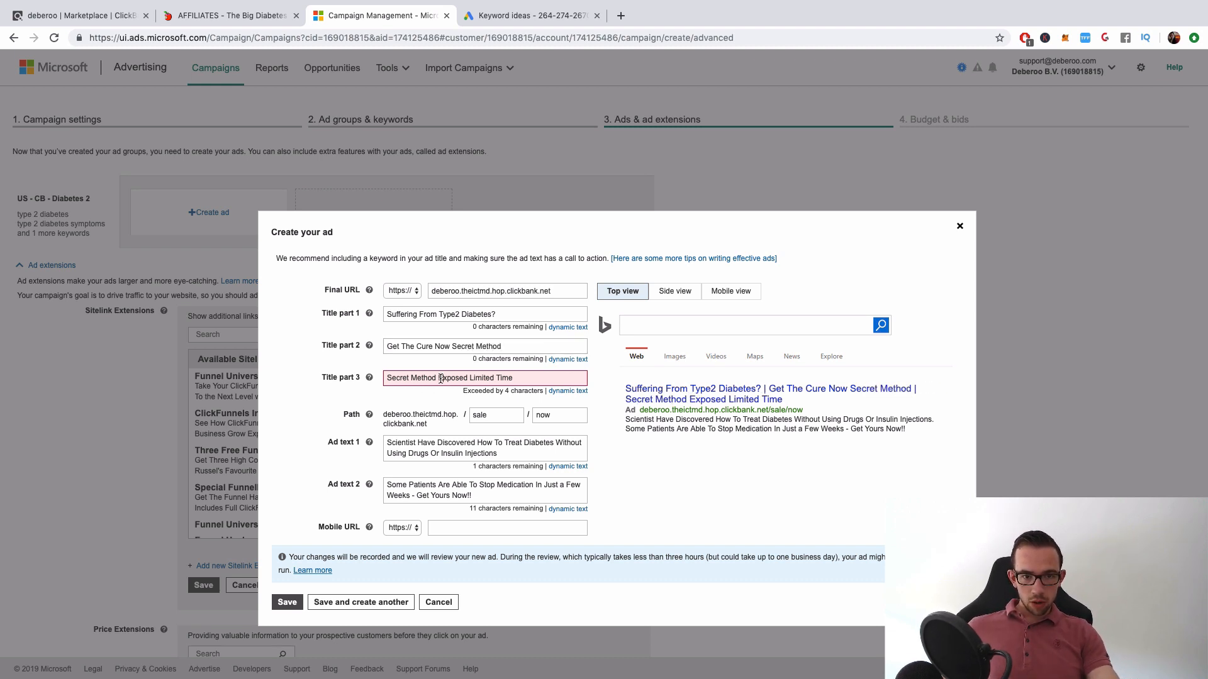
- Remove "Secret Method" from title part 3, complete it as "Exposed Limited Time Only!", and review the description in the ad preview
left_click_drag(441, 378, 386, 378)
key("BackSpace")
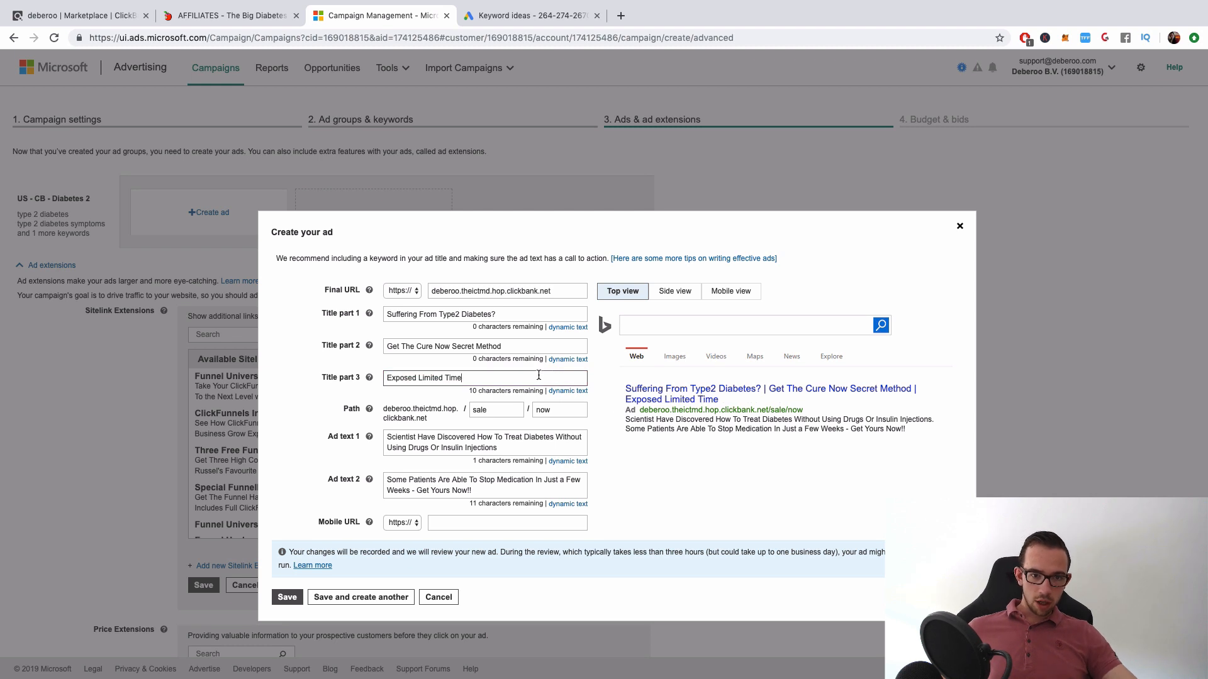
type("Only!")
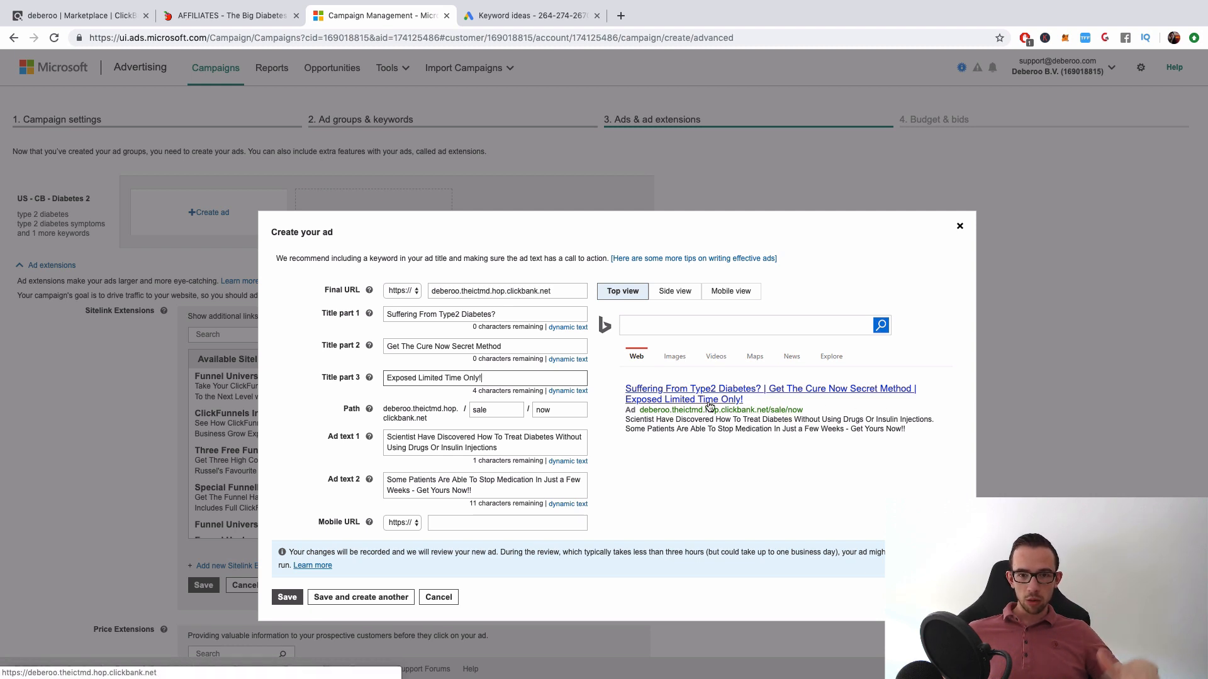
left_click_drag(625, 421, 870, 428)
left_click(721, 449)
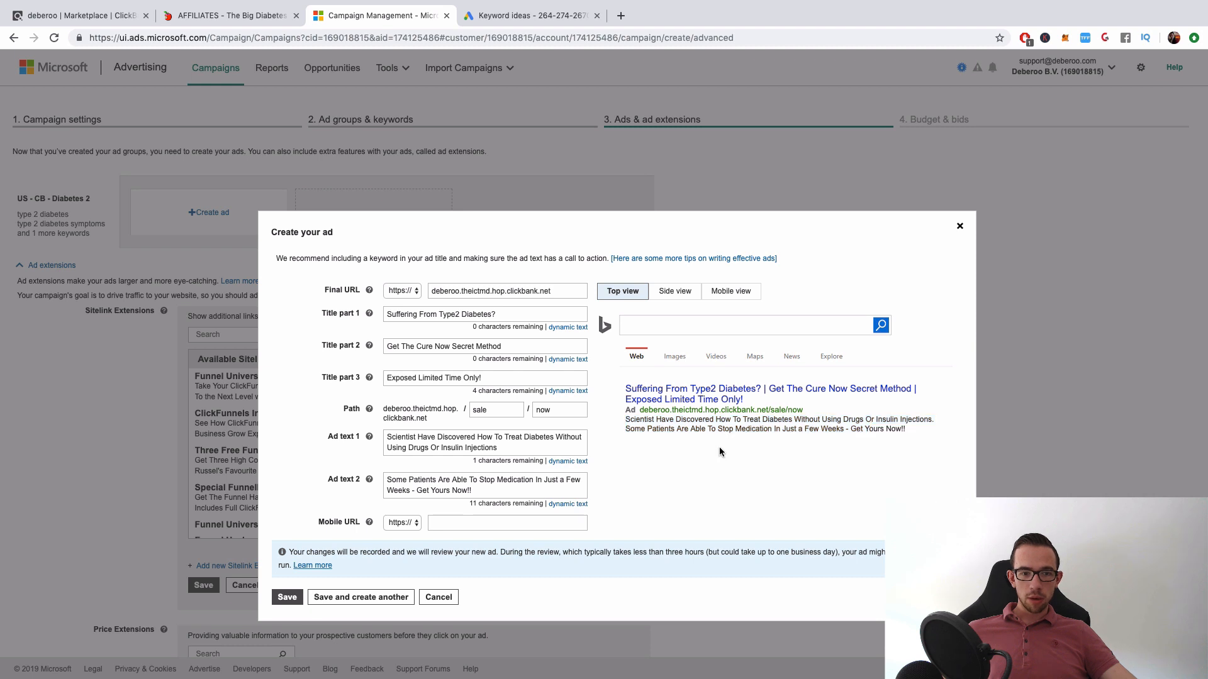
left_click(401, 523)
left_click(402, 523)
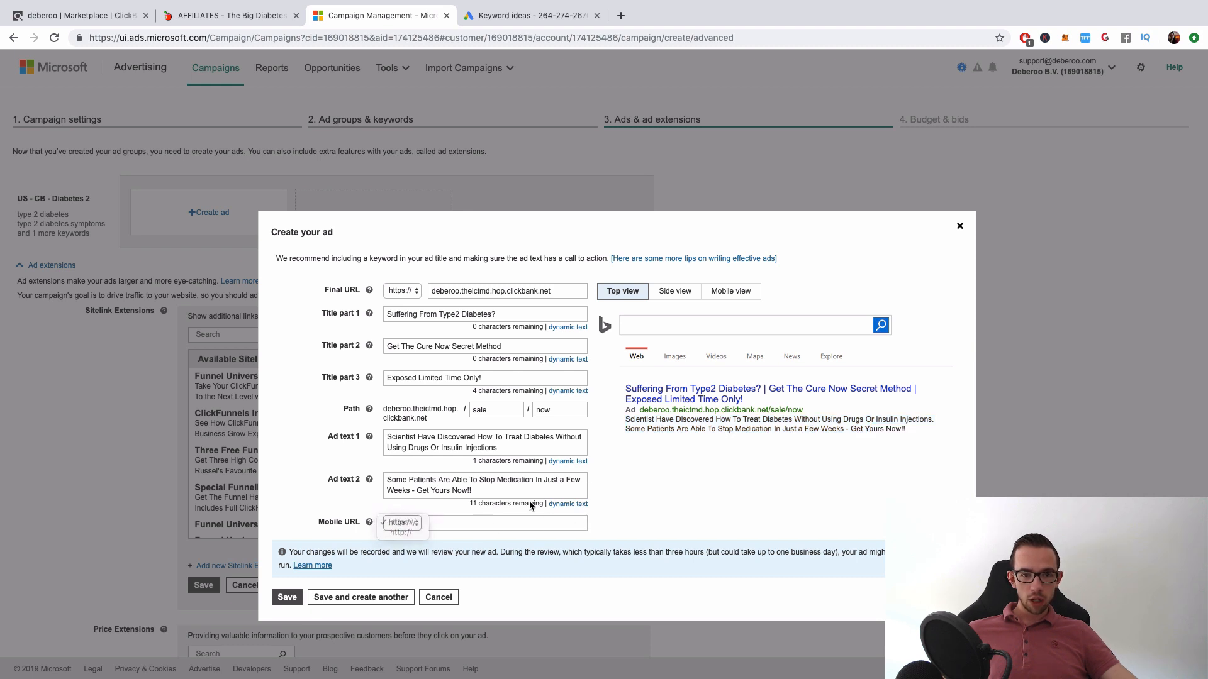
triple_click(466, 284)
key("super+c")
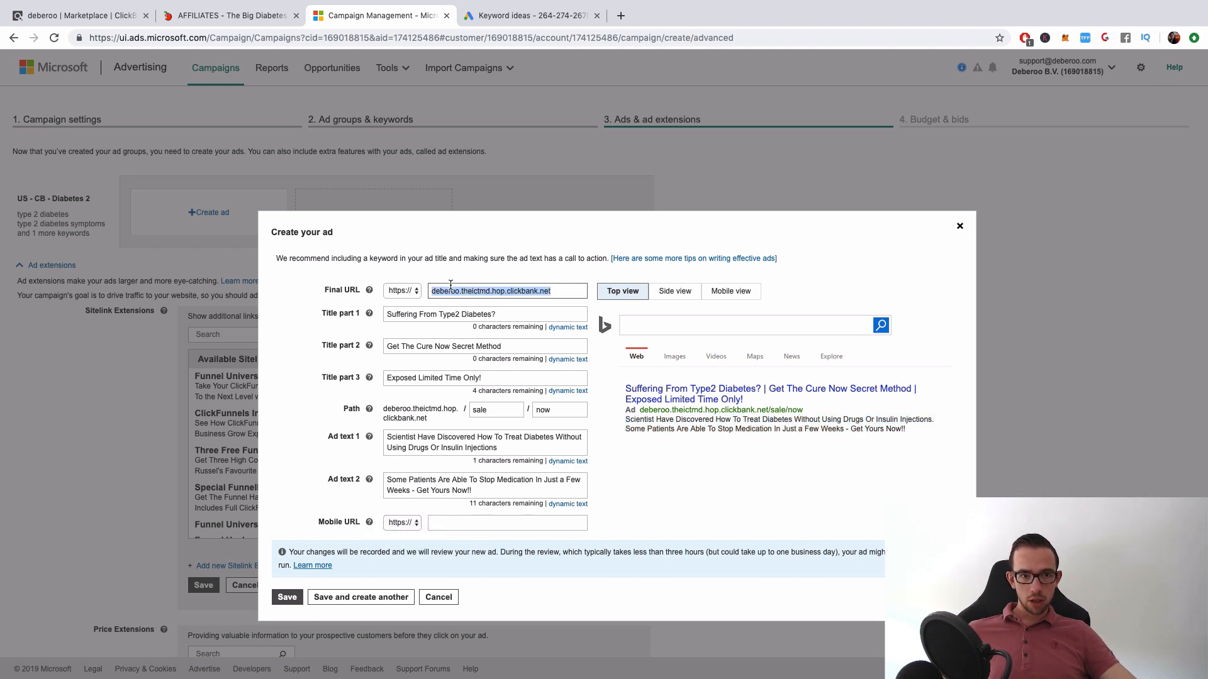
key("BackSpace")
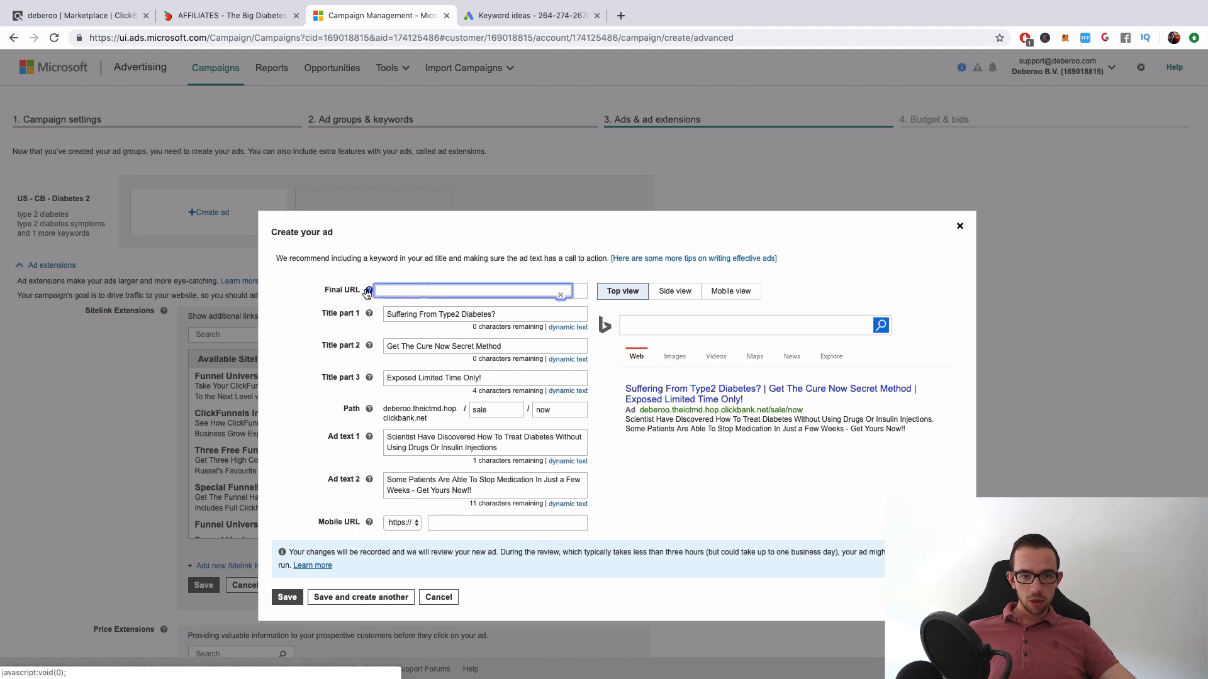
left_click(368, 291)
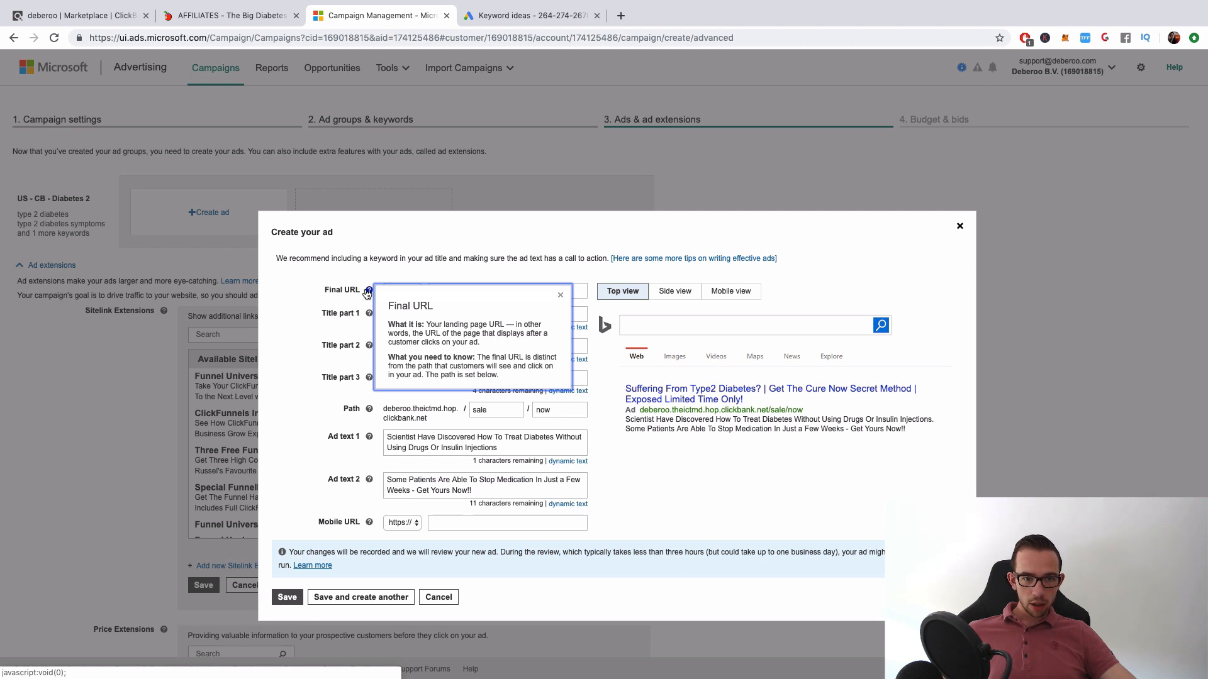
left_click(299, 365)
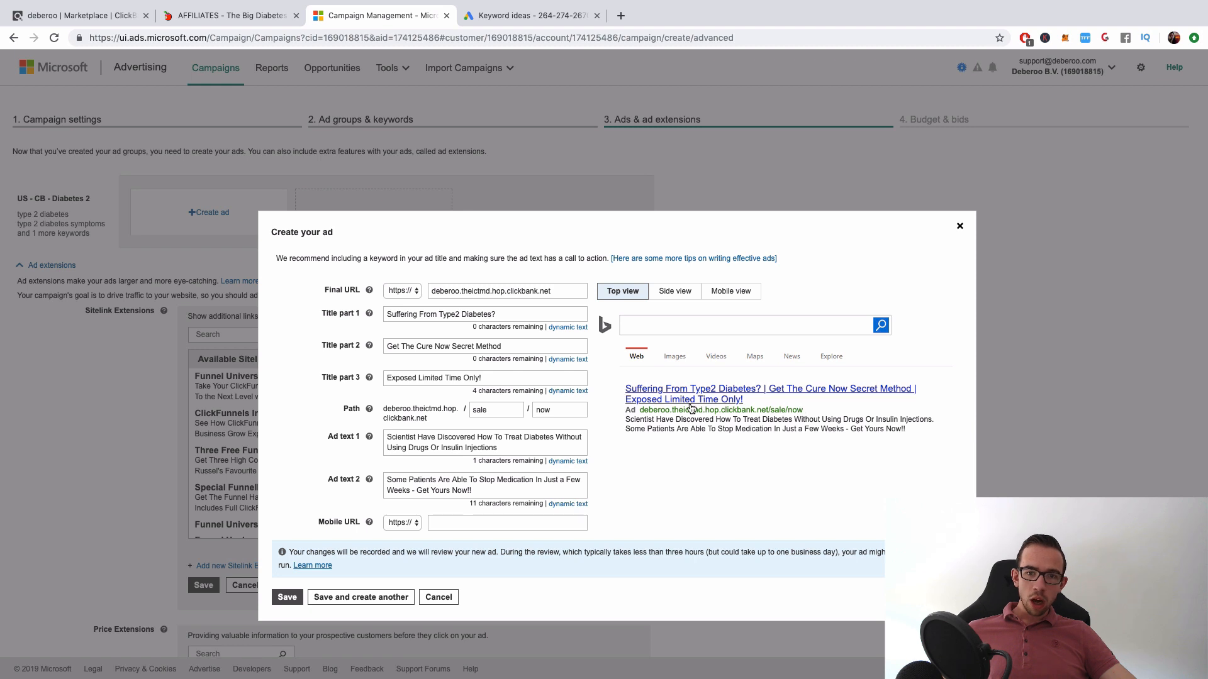
left_click(447, 524)
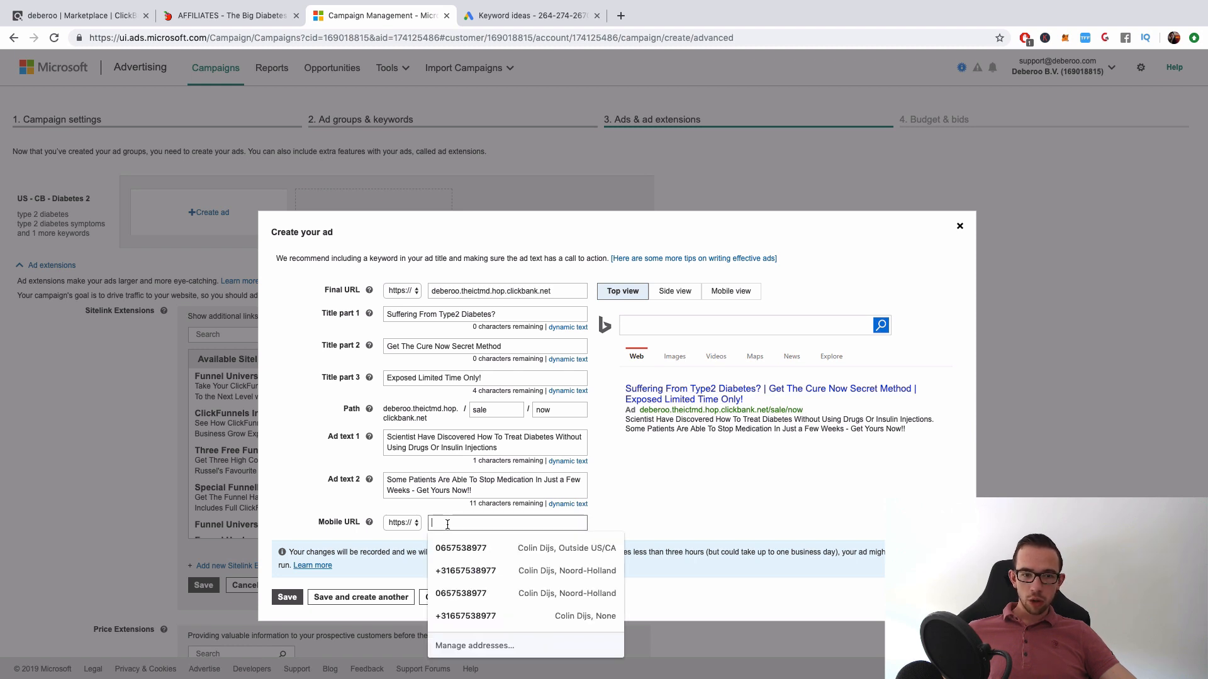
key("super+v")
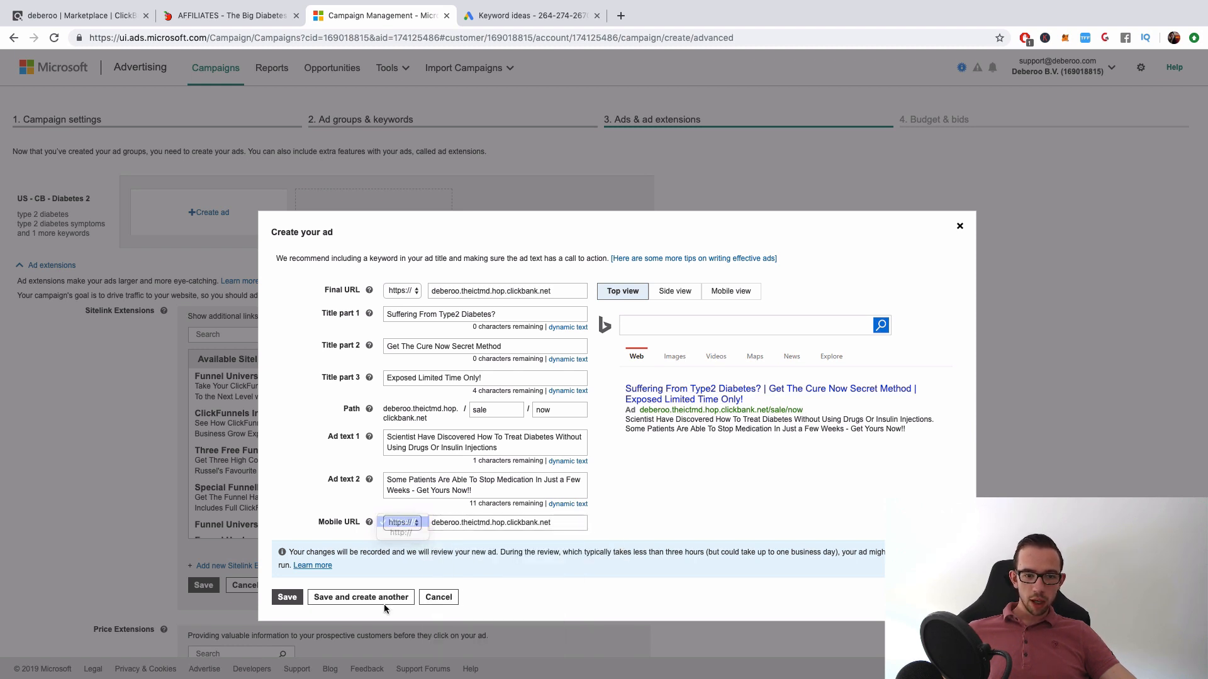
left_click(294, 602)
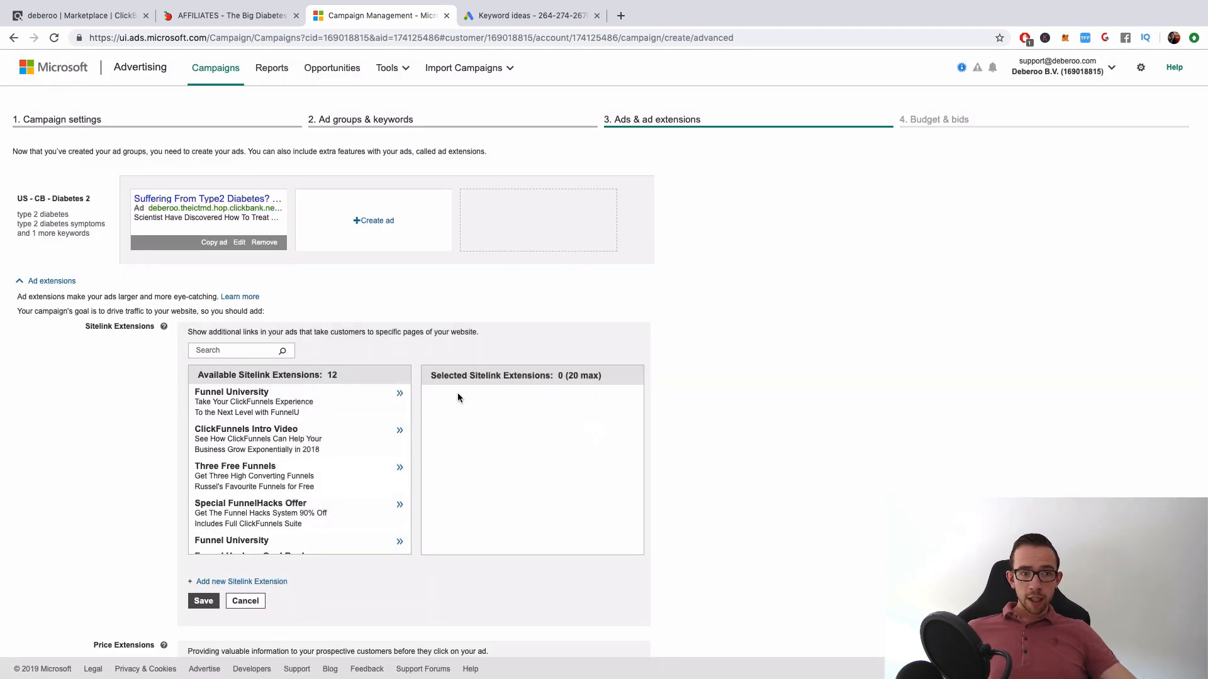
- Start a new sitelink extension and enter "Get The Cure Doctors Don't Wan t You" as its link text
scroll(109, 379, "down", 3)
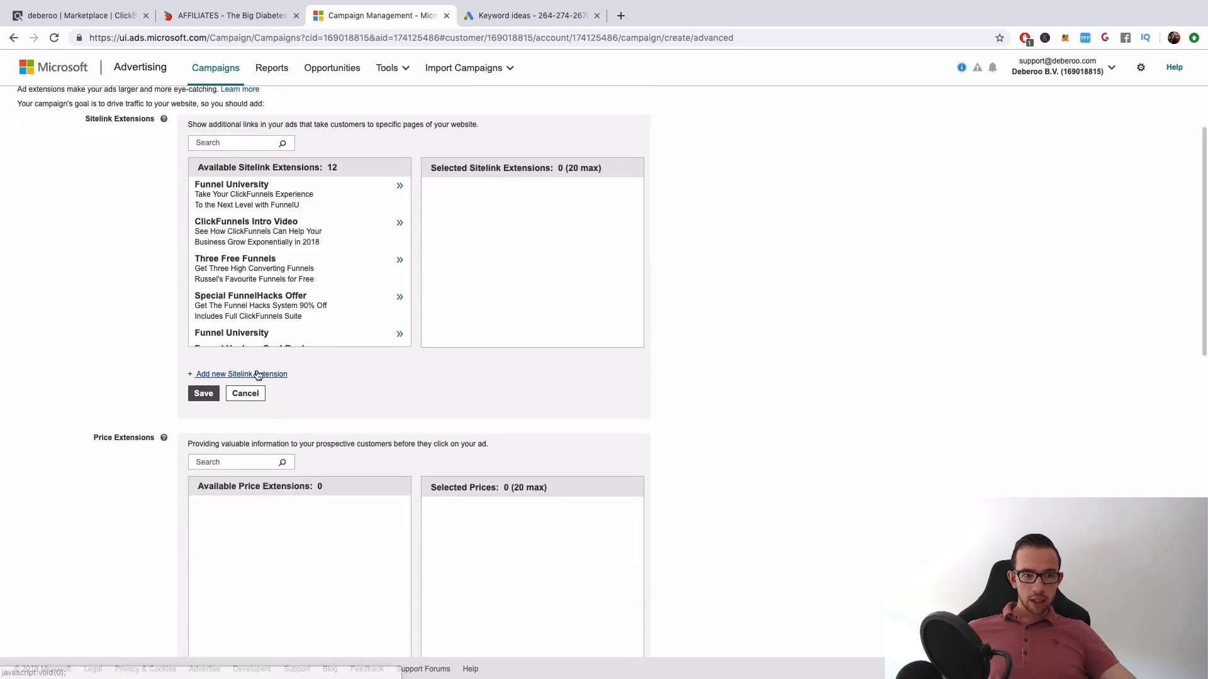
left_click(388, 312)
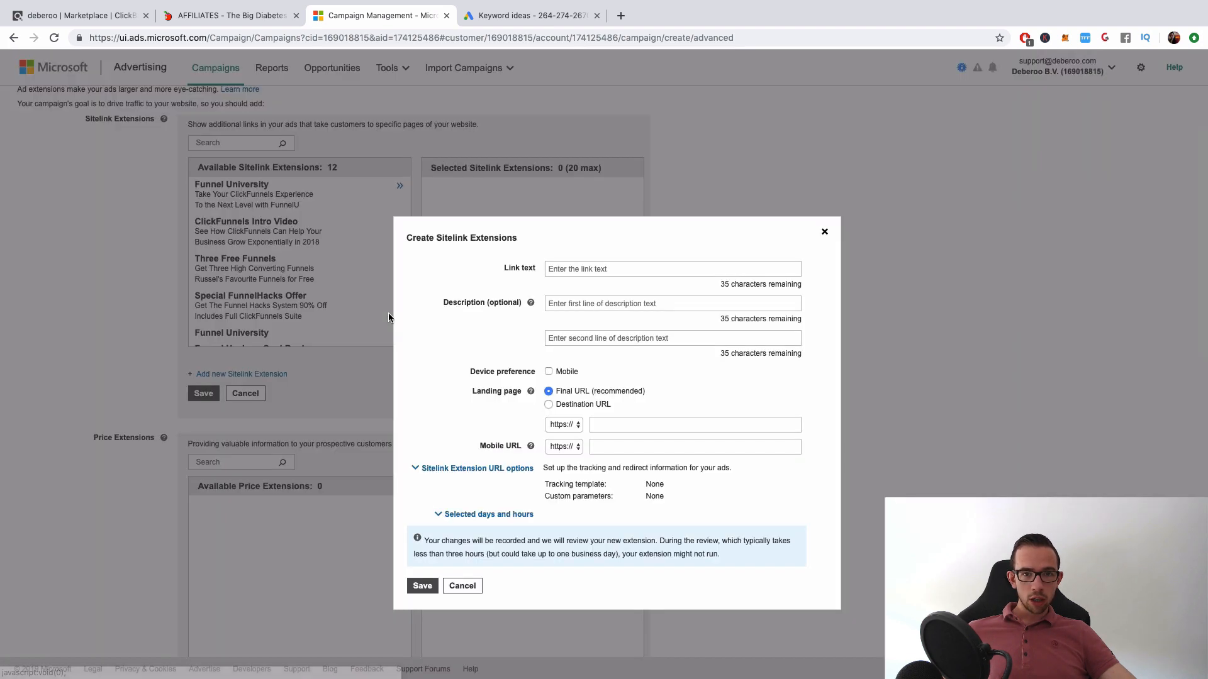
left_click(587, 265)
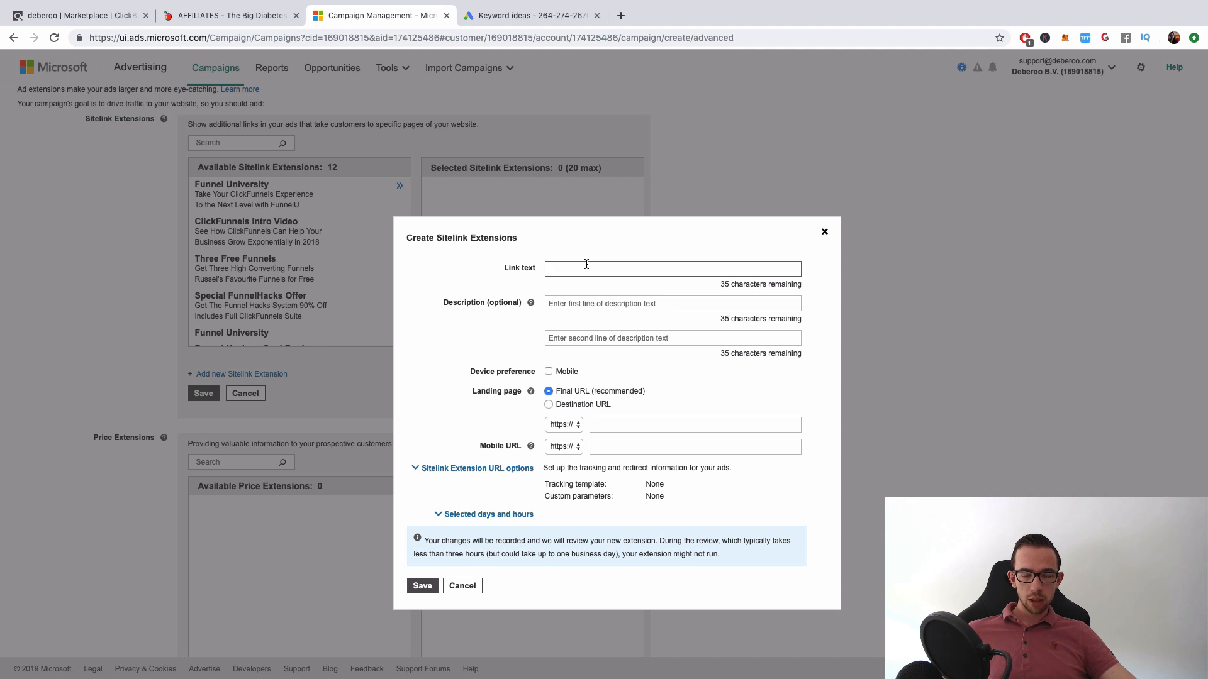
type("G")
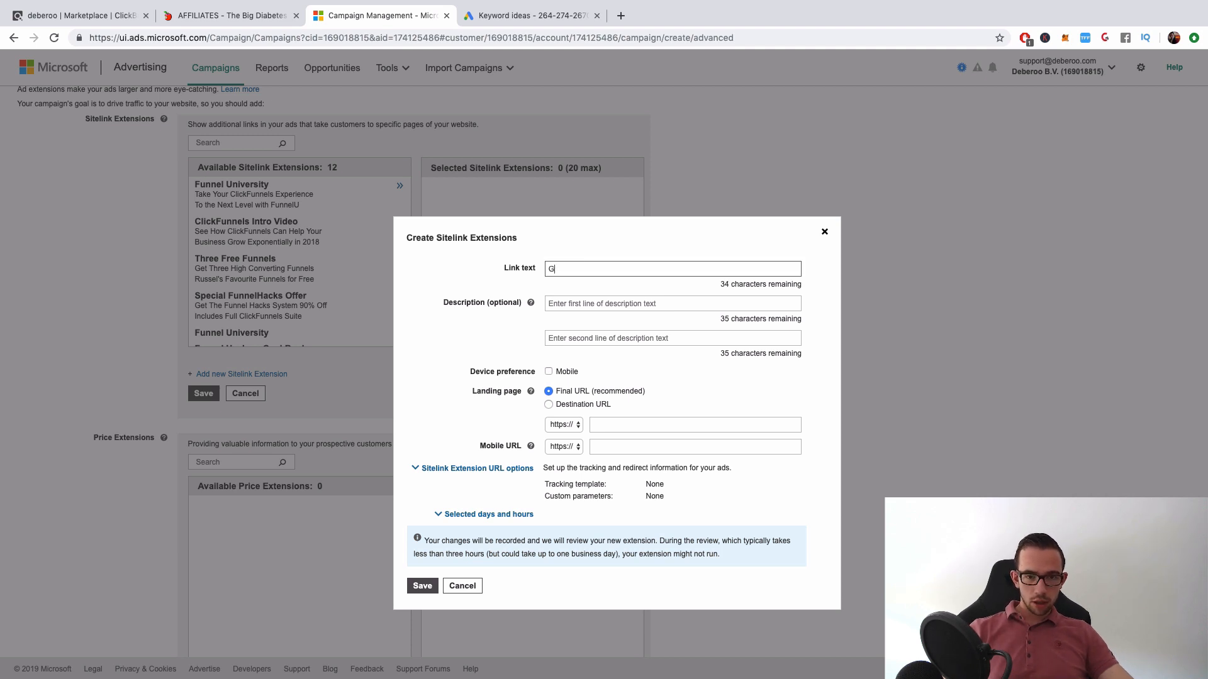
type("et The Cure Doc")
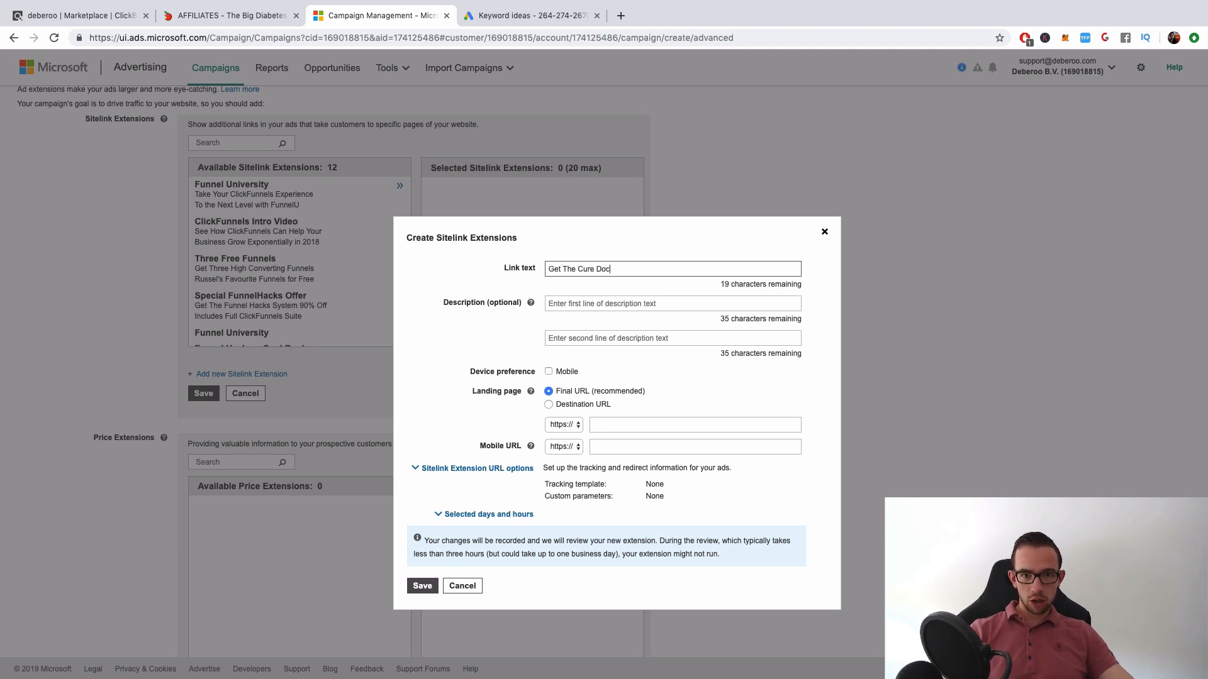
type("tors Don't Wan t You")
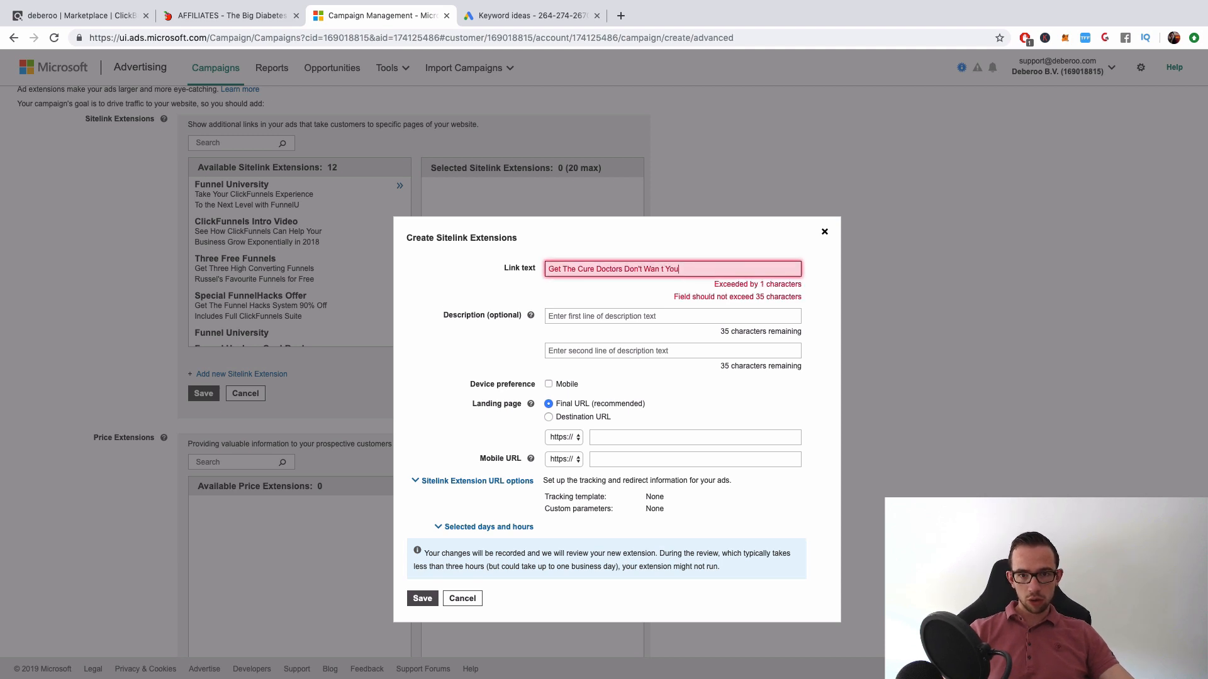
- Replace the sitelink's link text with "Doctors Don't Want You To Know This"
key("BackSpace")
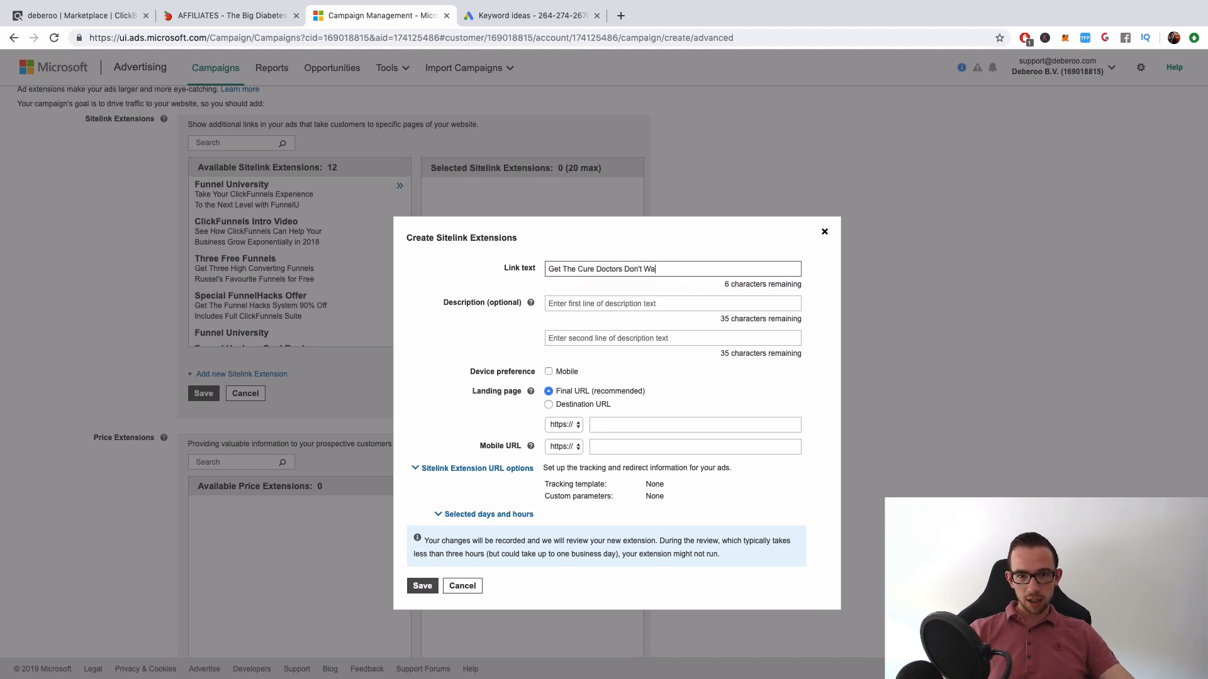
key("BackSpace")
key("BackSpace")
key("BackSpace")
key("BackSpace")
key("BackSpace")
key("BackSpace")
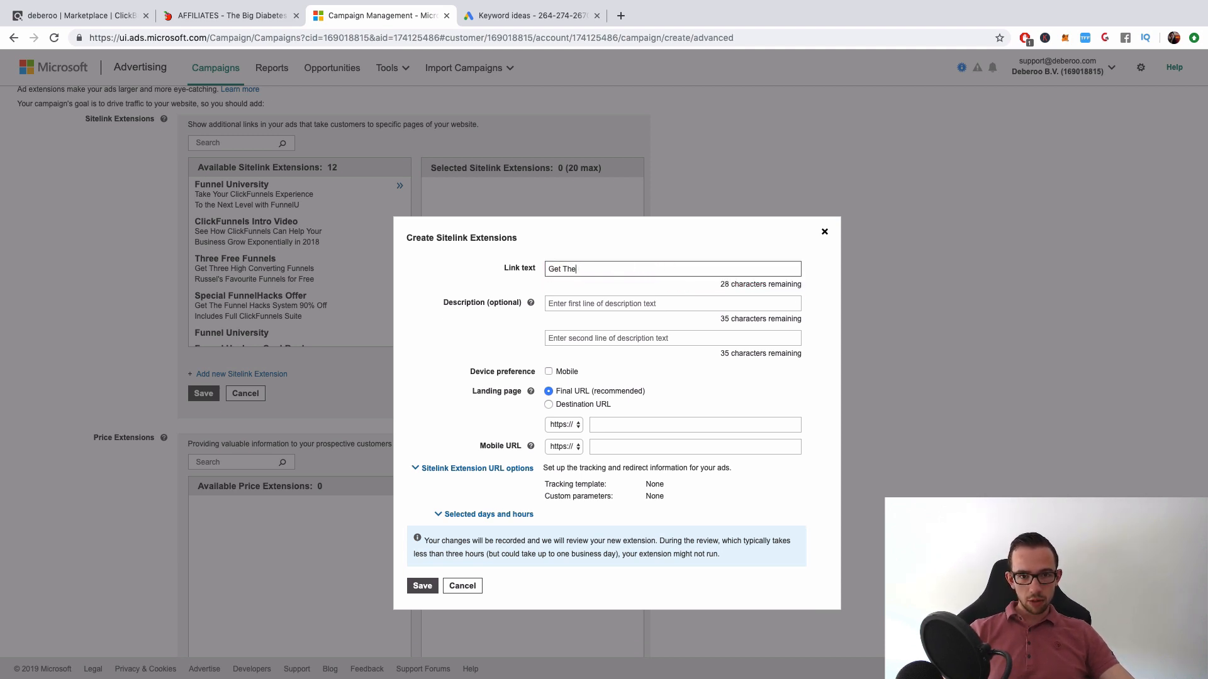
key("BackSpace")
key("BackSpace")
key("BackSpace")
key("BackSpace")
key("BackSpace")
key("BackSpace")
key("BackSpace")
type("Doctors Don't Want You To Know")
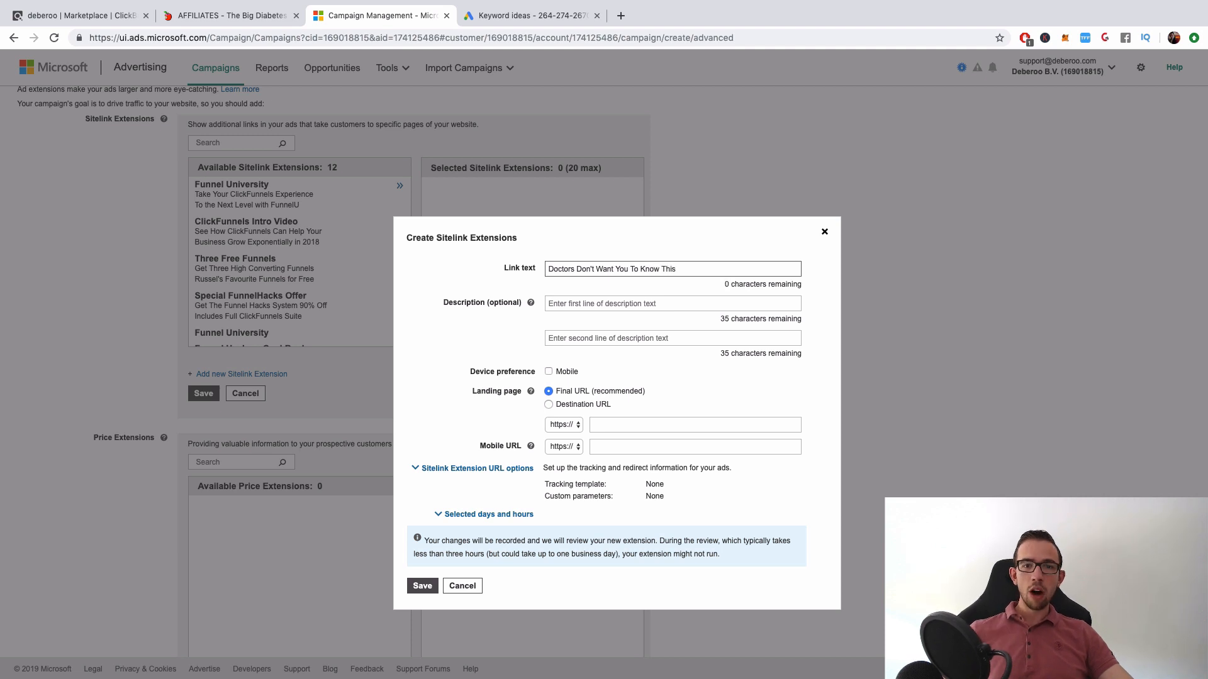
- Enter "Thousands of Diabetics Have Been" as the sitelink's first description line, correcting the misspelled word to "Diabetics"
left_click(570, 299)
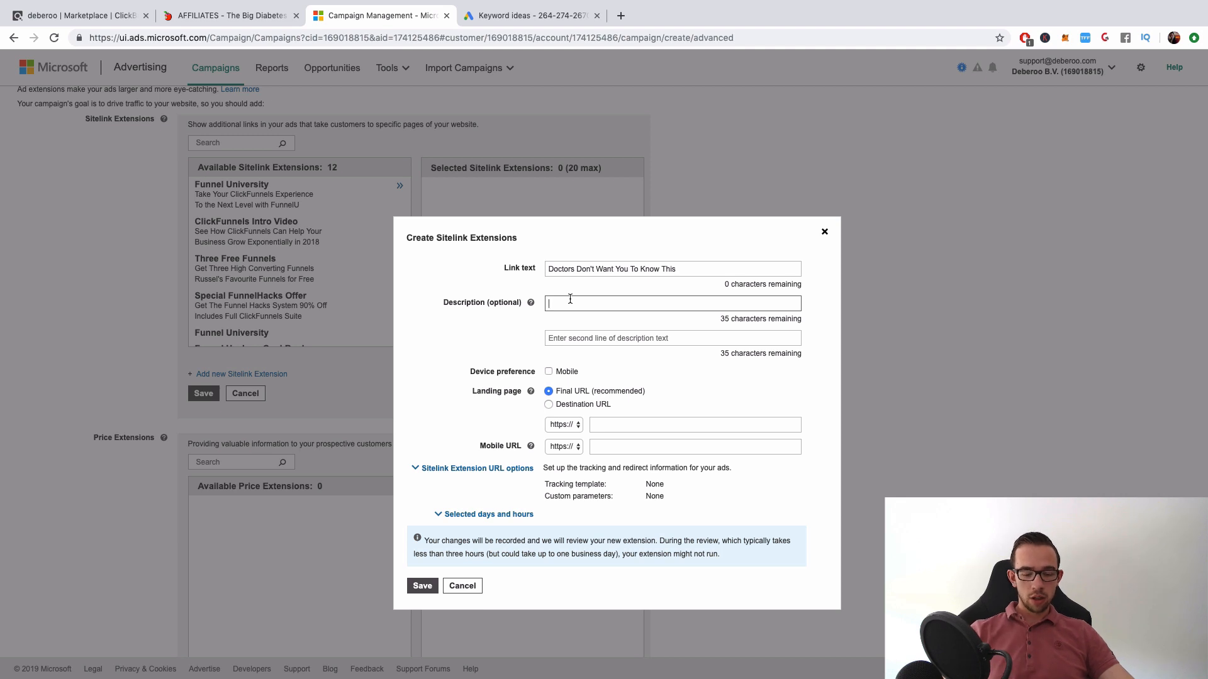
type("Thousa")
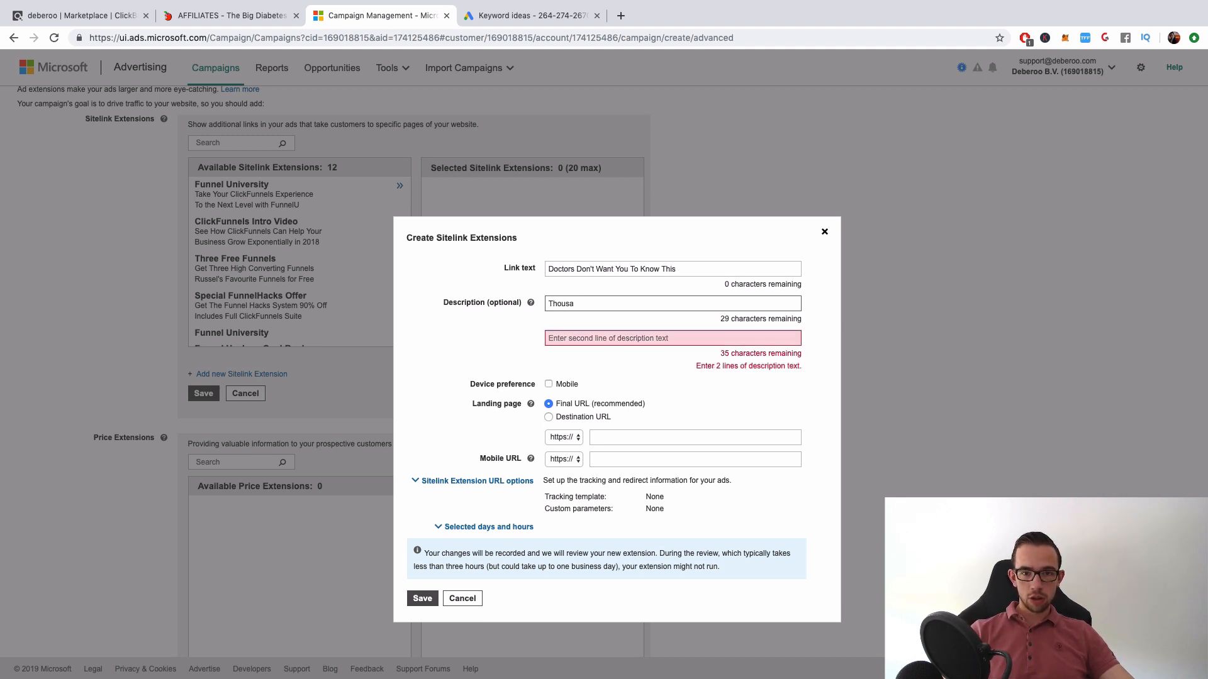
type("nd ")
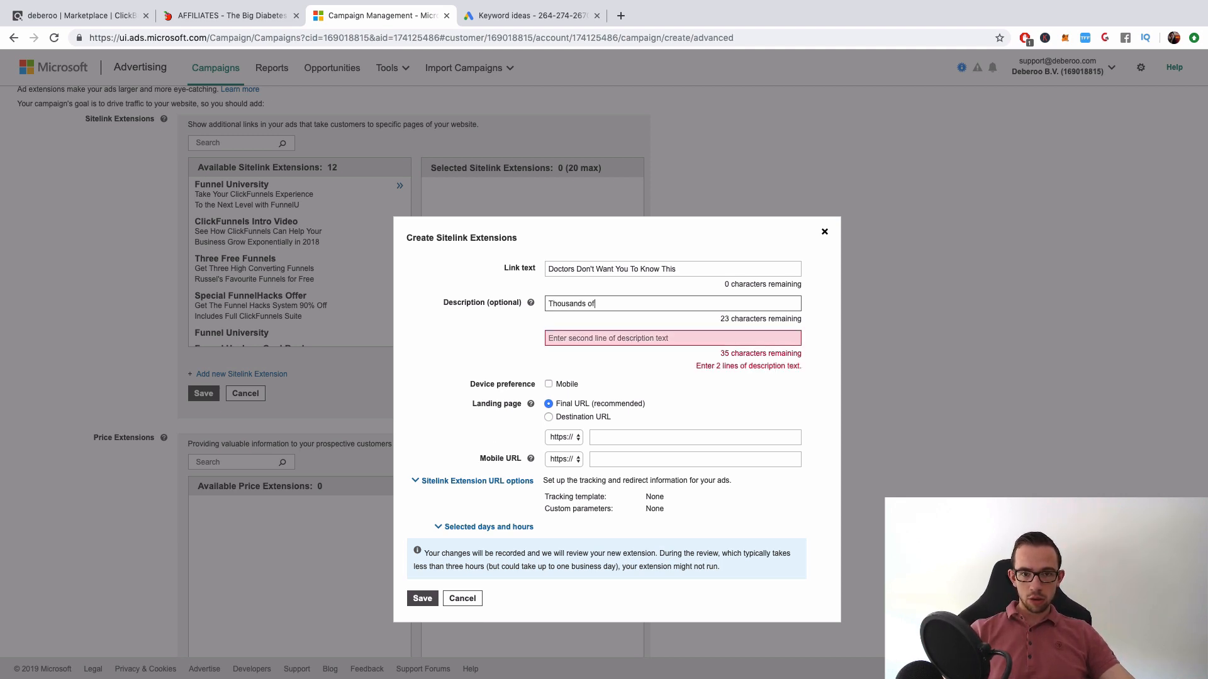
type(" of Diabetecs ha")
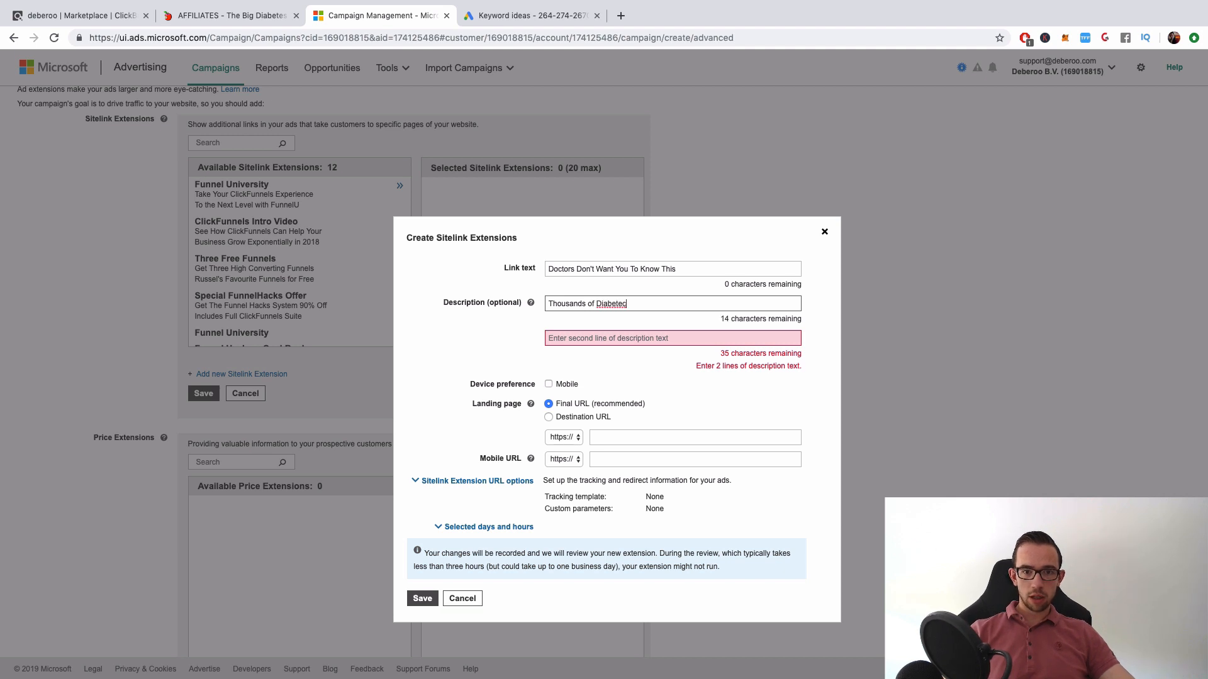
key("BackSpace")
key("BackSpace")
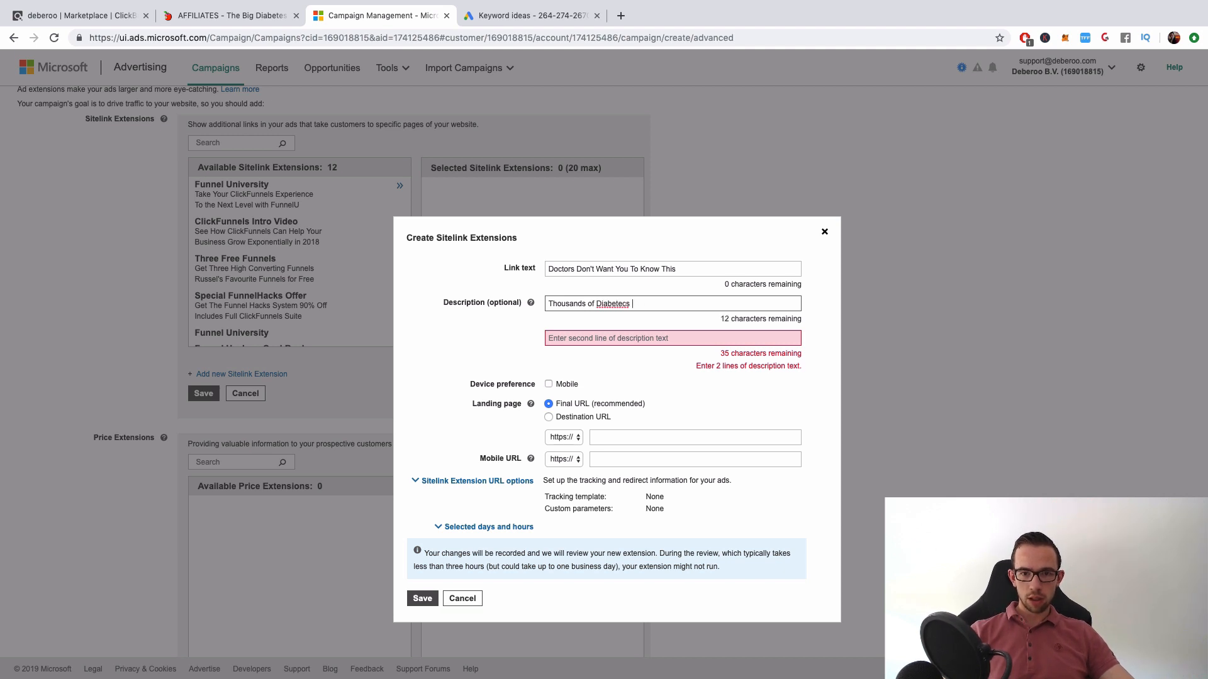
right_click(614, 304)
right_click(614, 305)
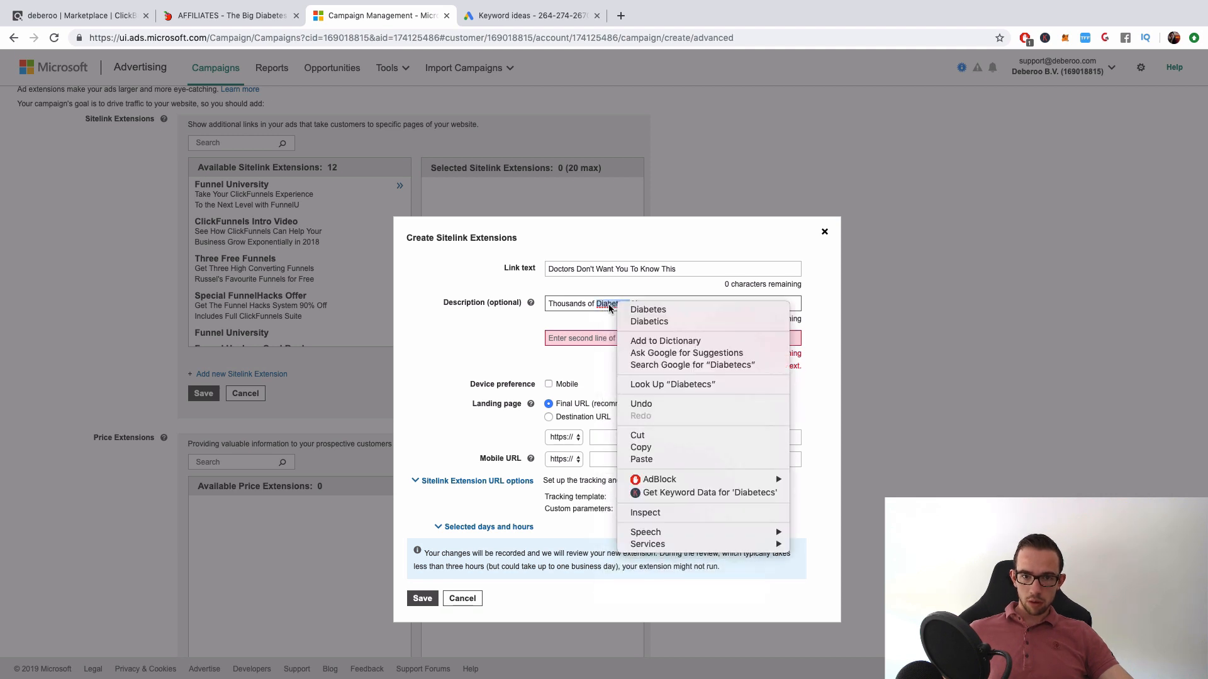
left_click(677, 312)
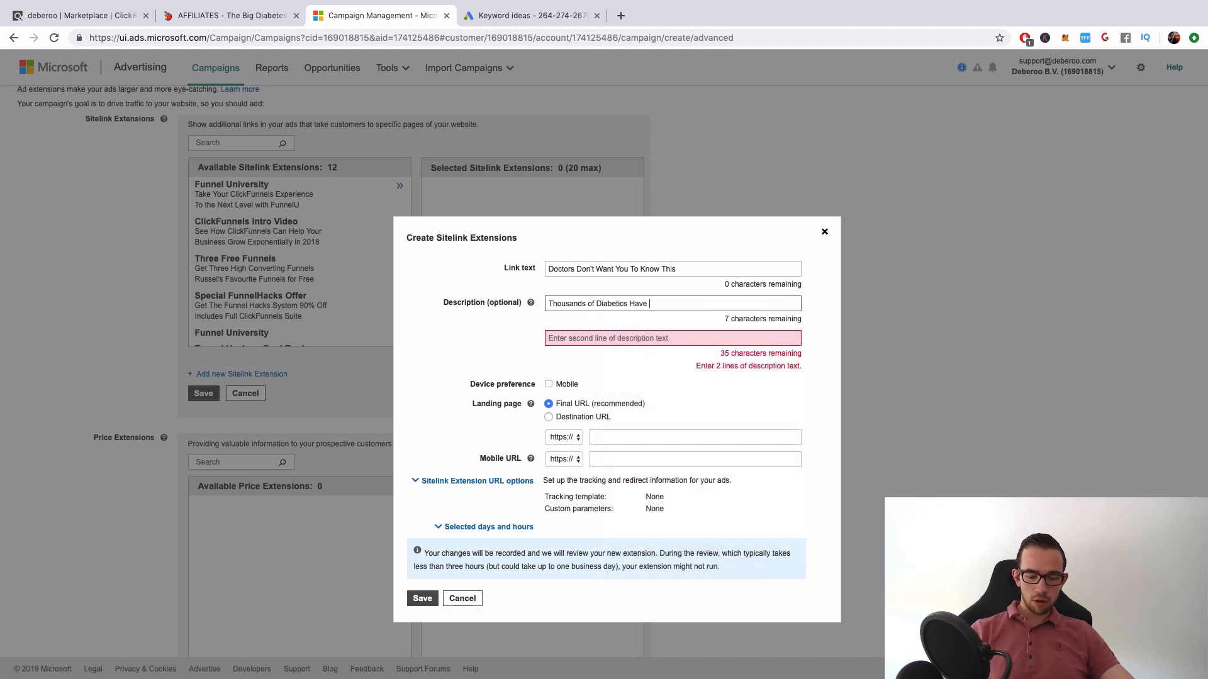
type("Been")
- Enter "Cured Within A Couple of Weeks" as the sitelink's second description line
key("Tab")
type("Cured Wi")
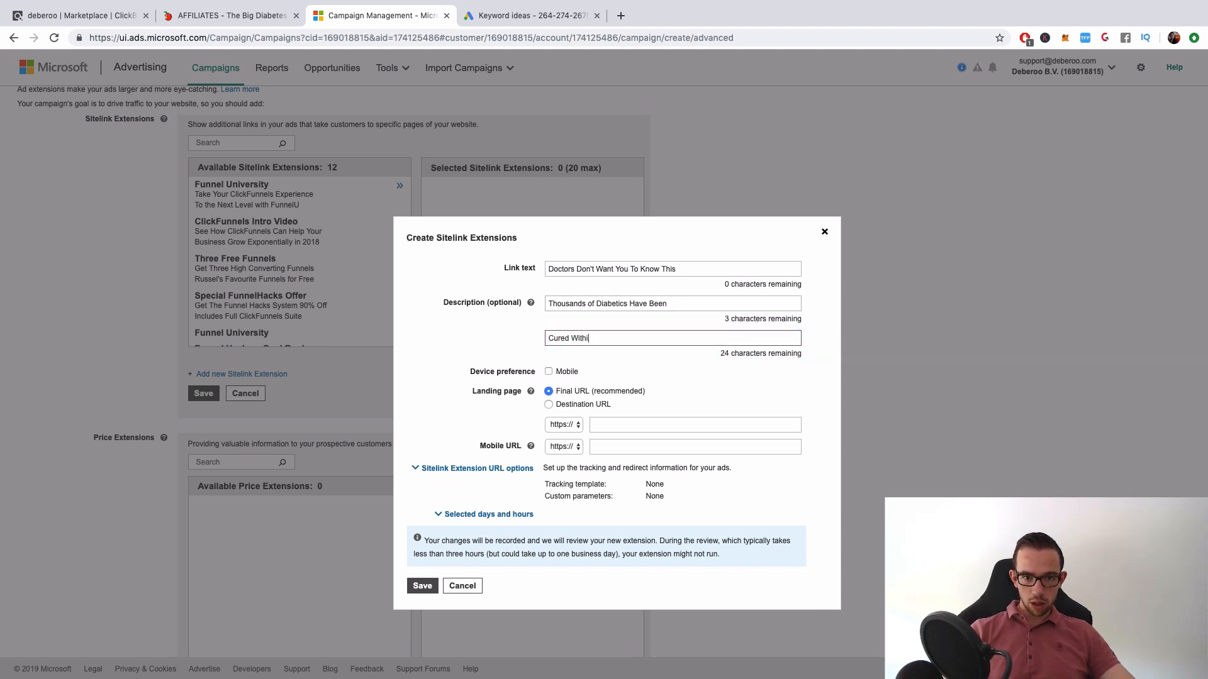
type("W")
type(" Couple of Weeks")
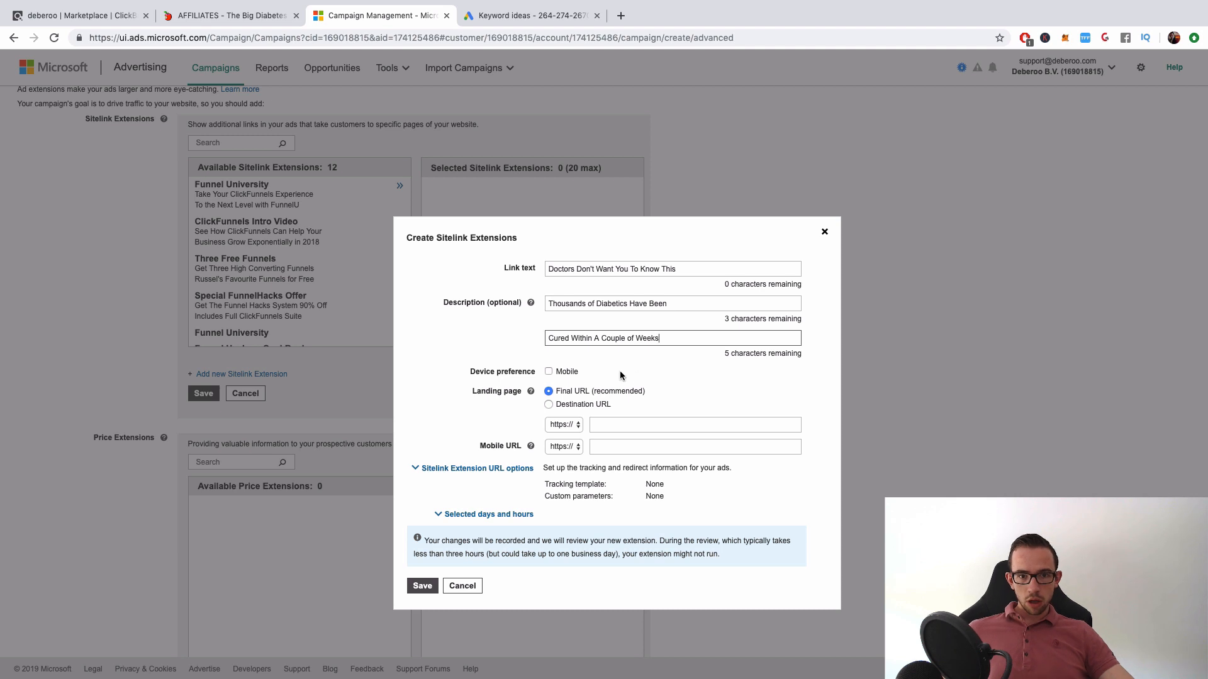
left_click(601, 425)
type("deberoo.theictmd.hop.clickbank.net")
left_click(609, 445)
type("deberoo.theictmd.hop.clickbank.net")
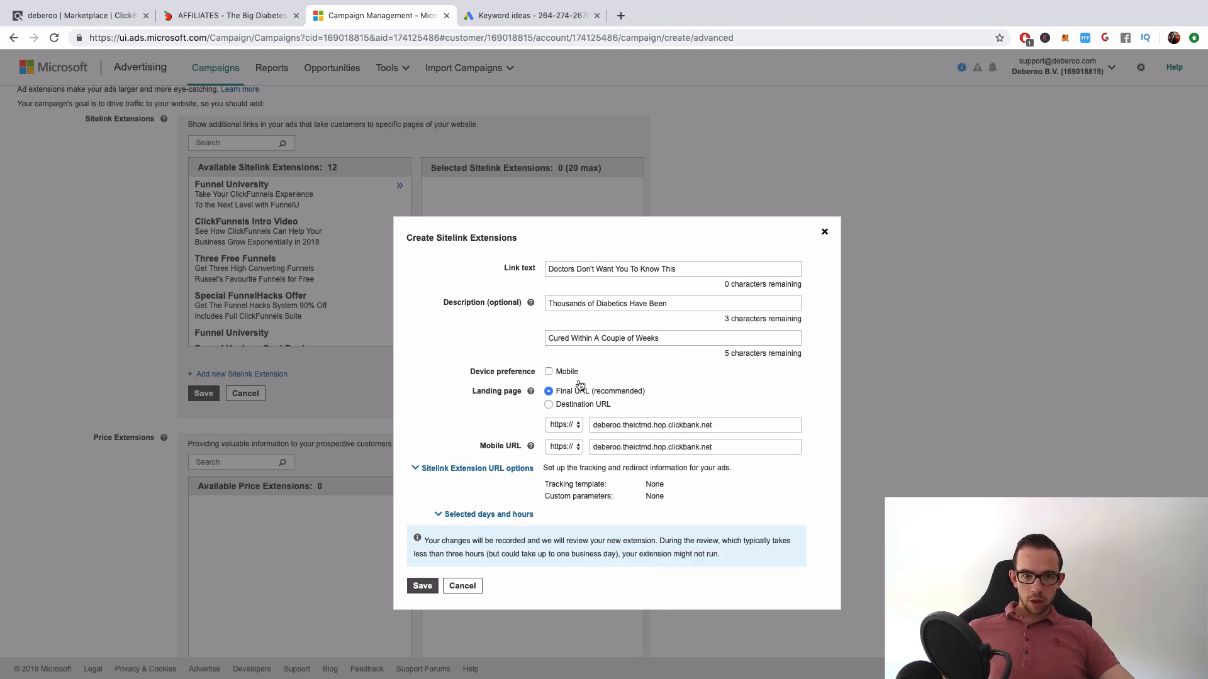
left_click(428, 587)
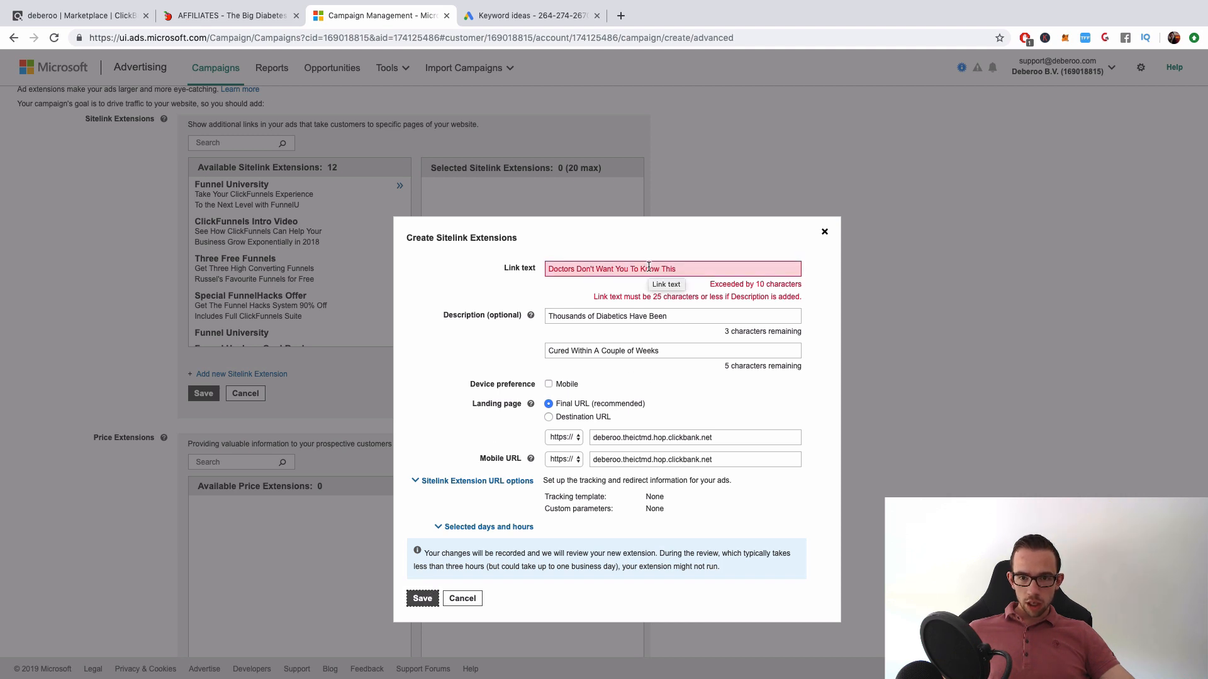
- Try to shorten the link text by trimming its ending to "Doctors Don't Want You T"
left_click(699, 269)
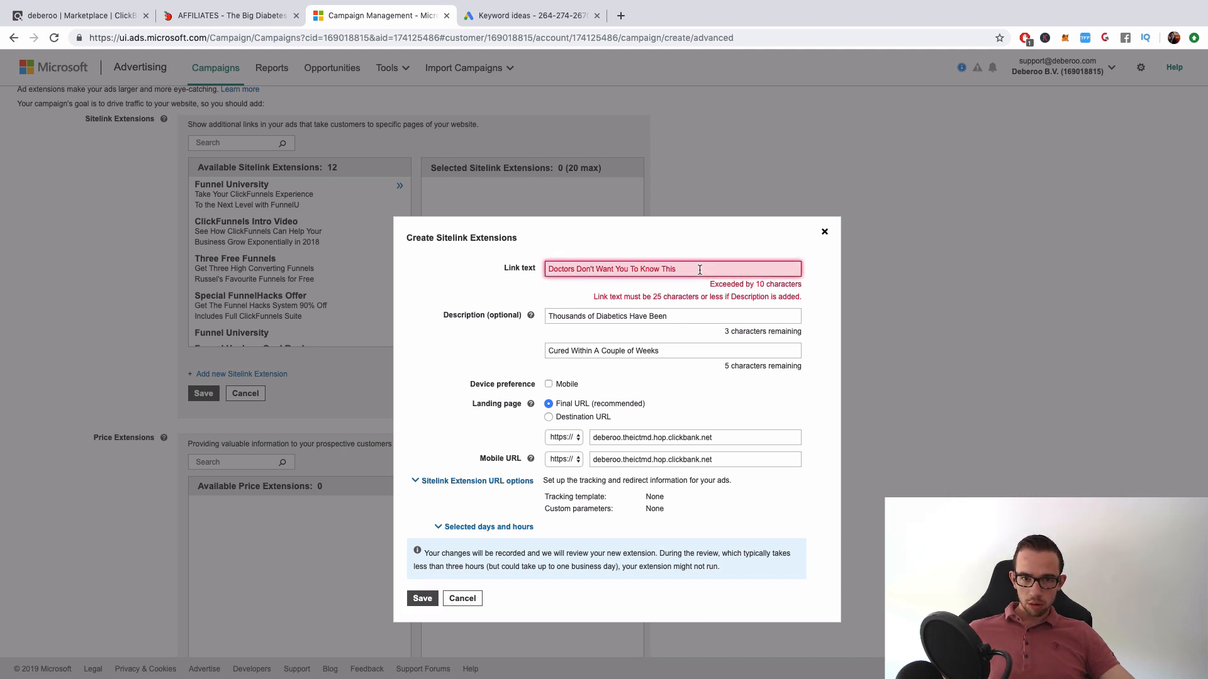
left_click_drag(700, 269, 636, 269)
key("BackSpace")
key("BackSpace")
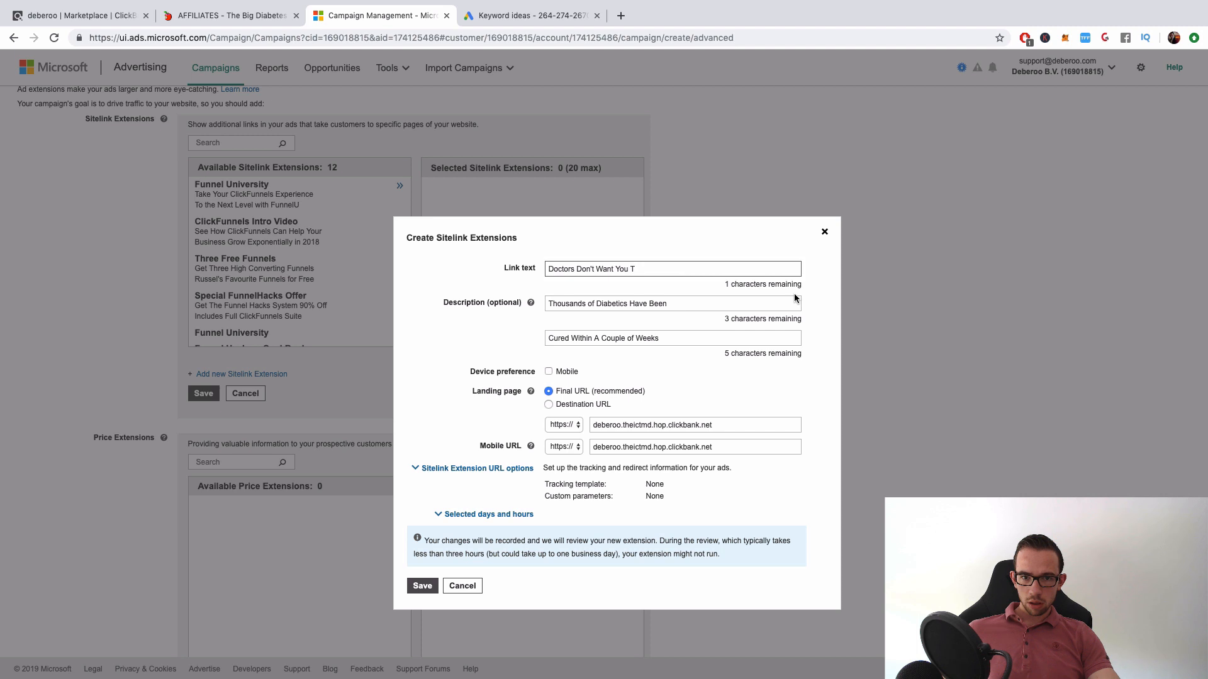
- Replace the sitelink's link text with "You Need To Know This!" and save the extension
triple_click(665, 271)
key("BackSpace")
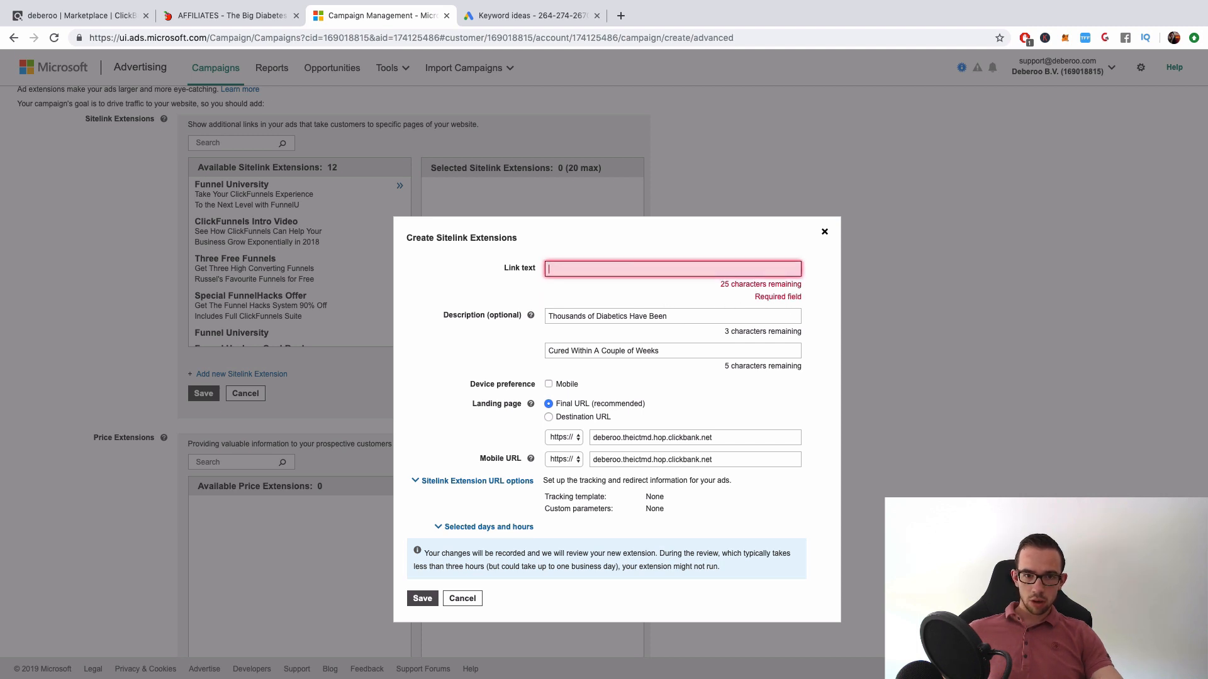
type("You Need ")
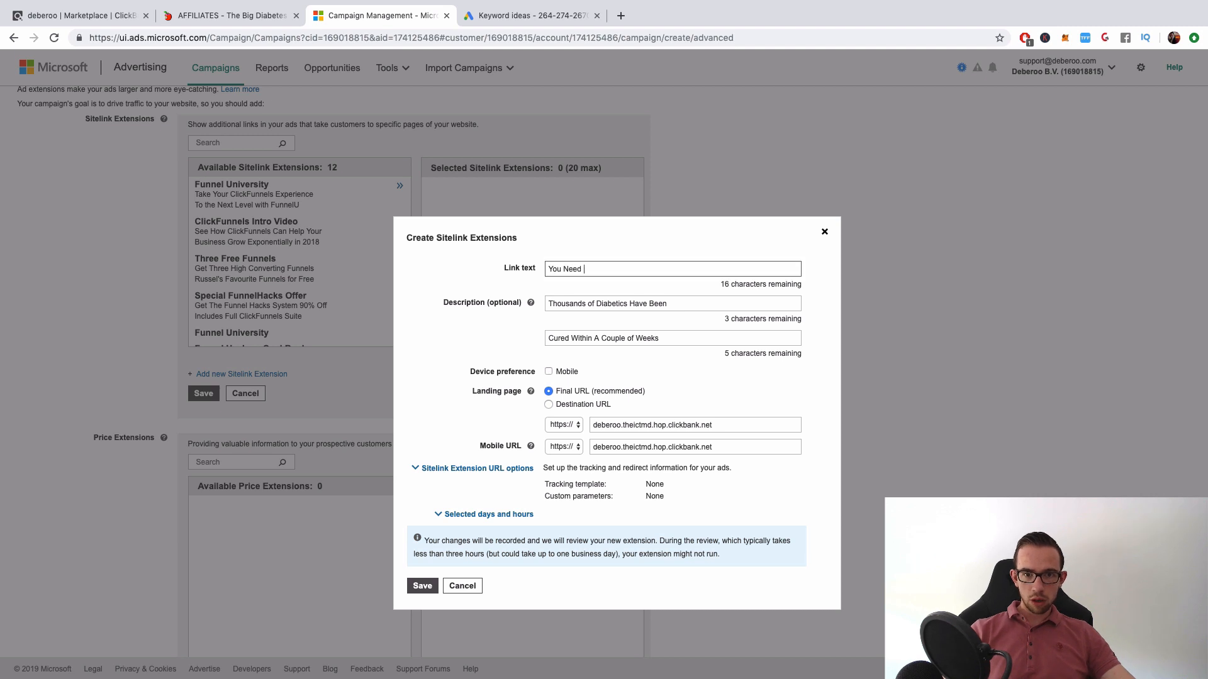
type("To Know This!")
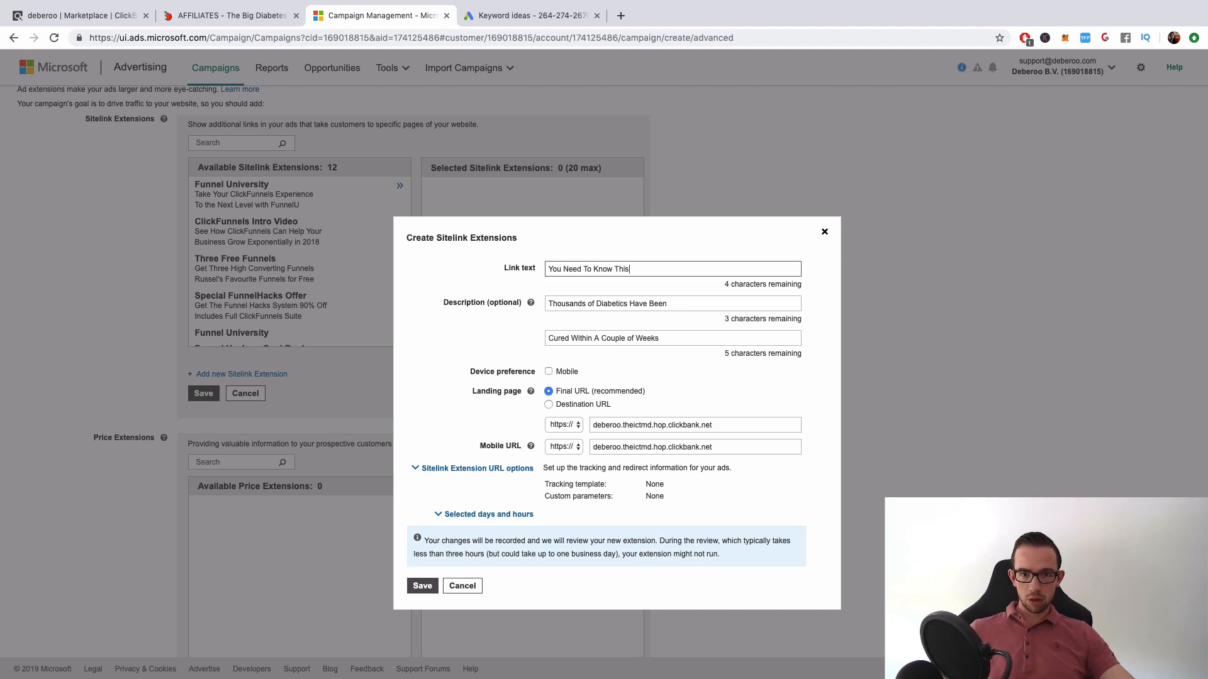
left_click(813, 288)
scroll(449, 568, "down", 2)
left_click(422, 523)
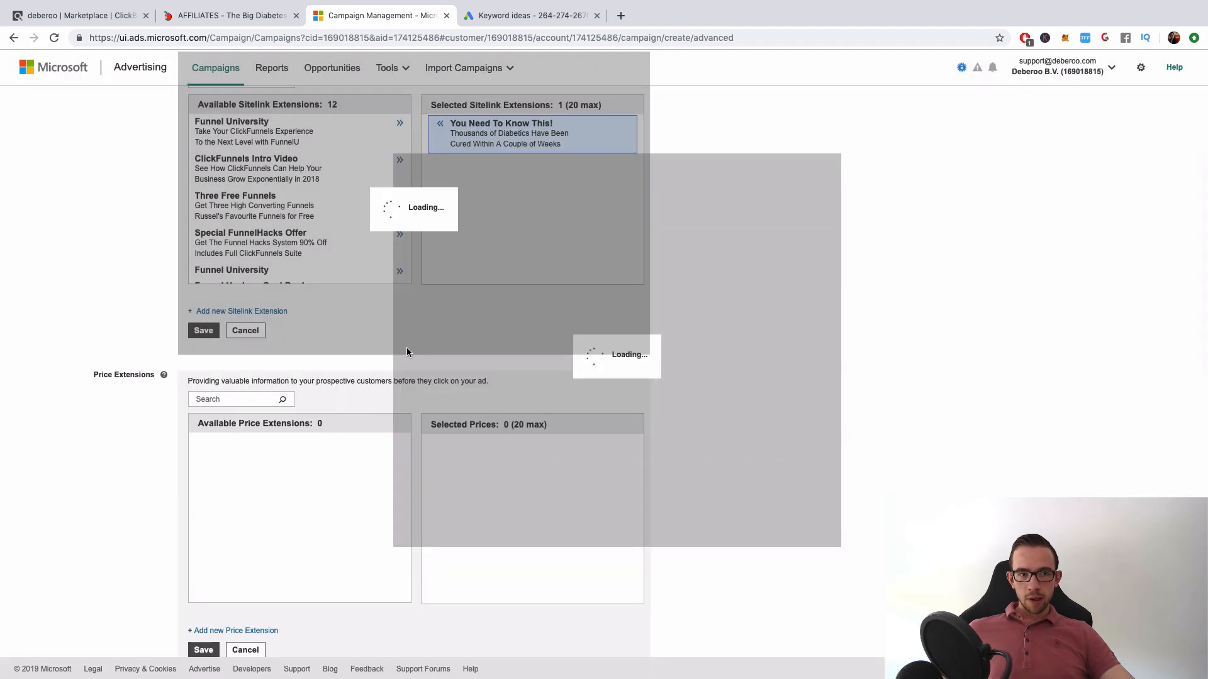
scroll(507, 187, "up", 5)
scroll(502, 192, "up", 1)
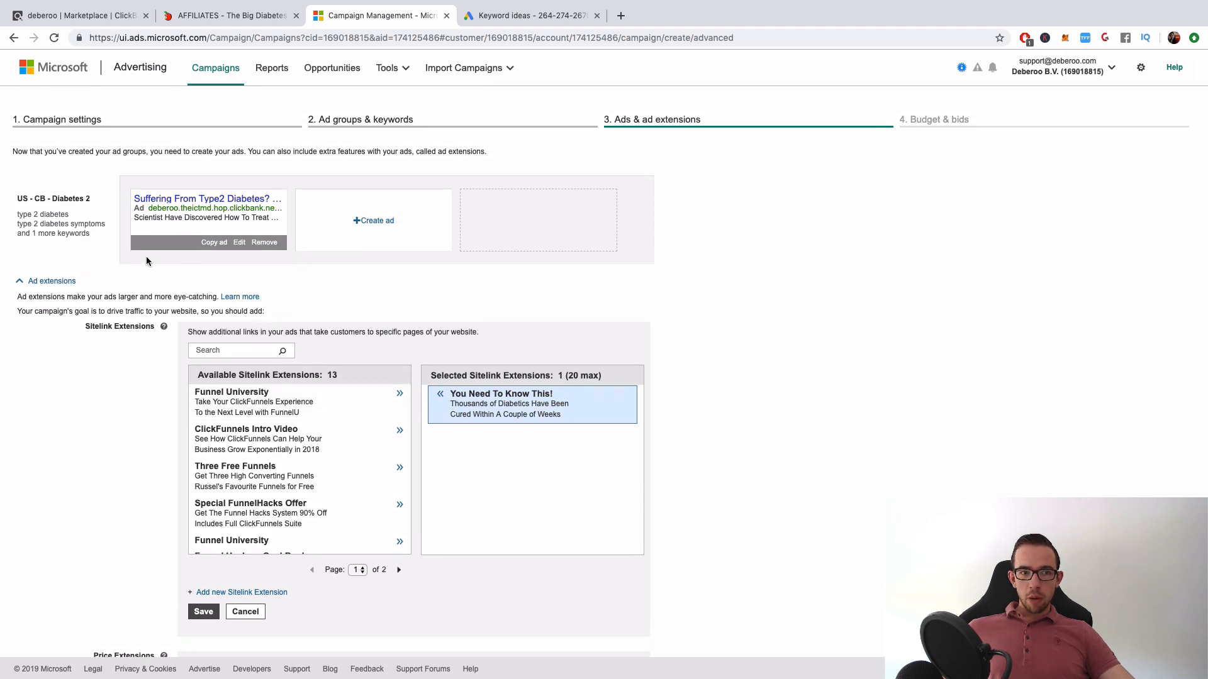
- Open bing.com in a new browser tab, search for "clickfunnels", and look through the results for an ad with sitelinks
left_click(620, 16)
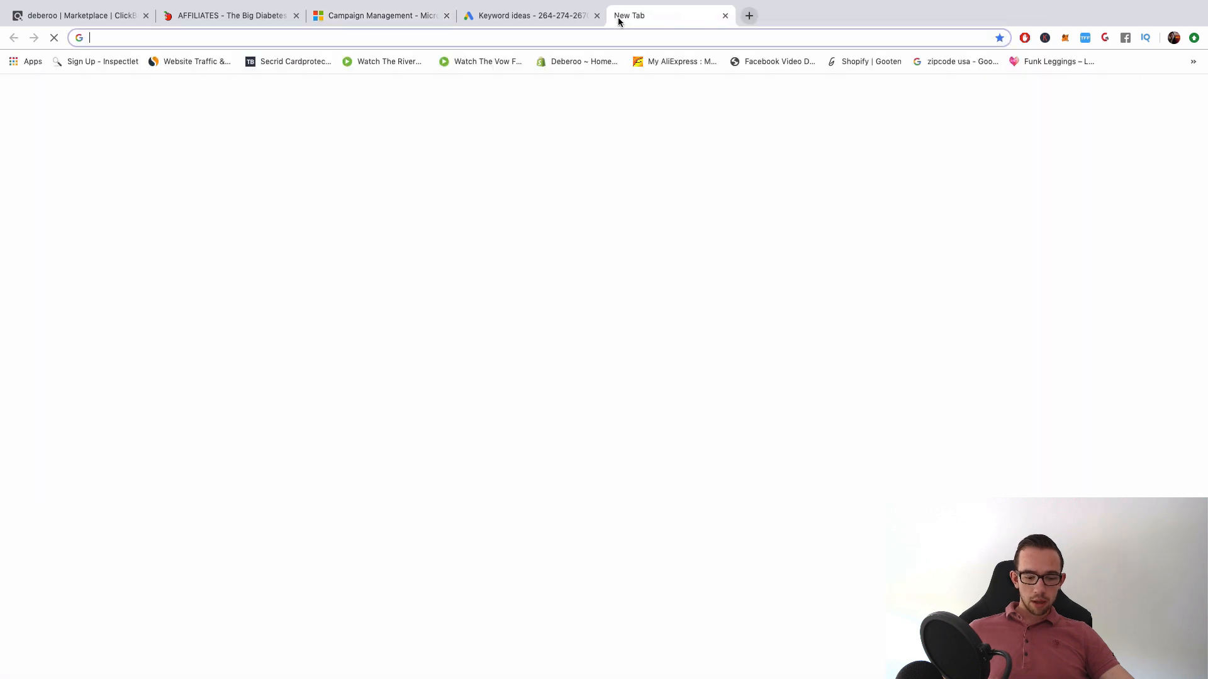
type("bing.com")
key("Return")
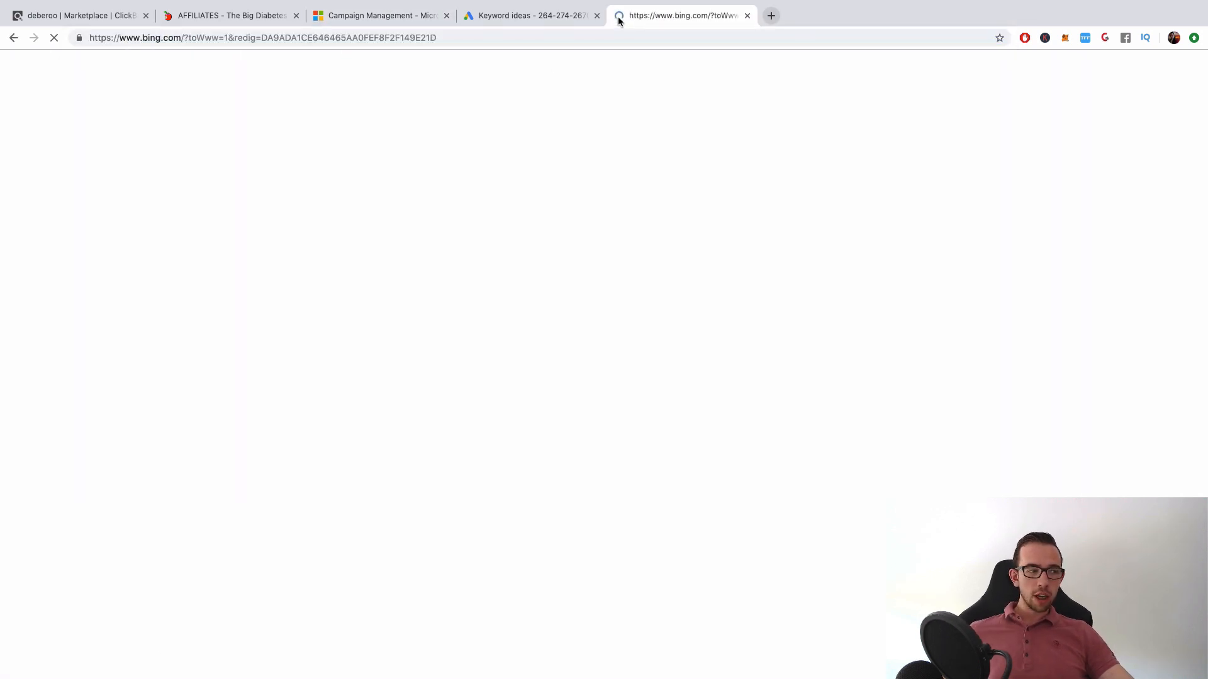
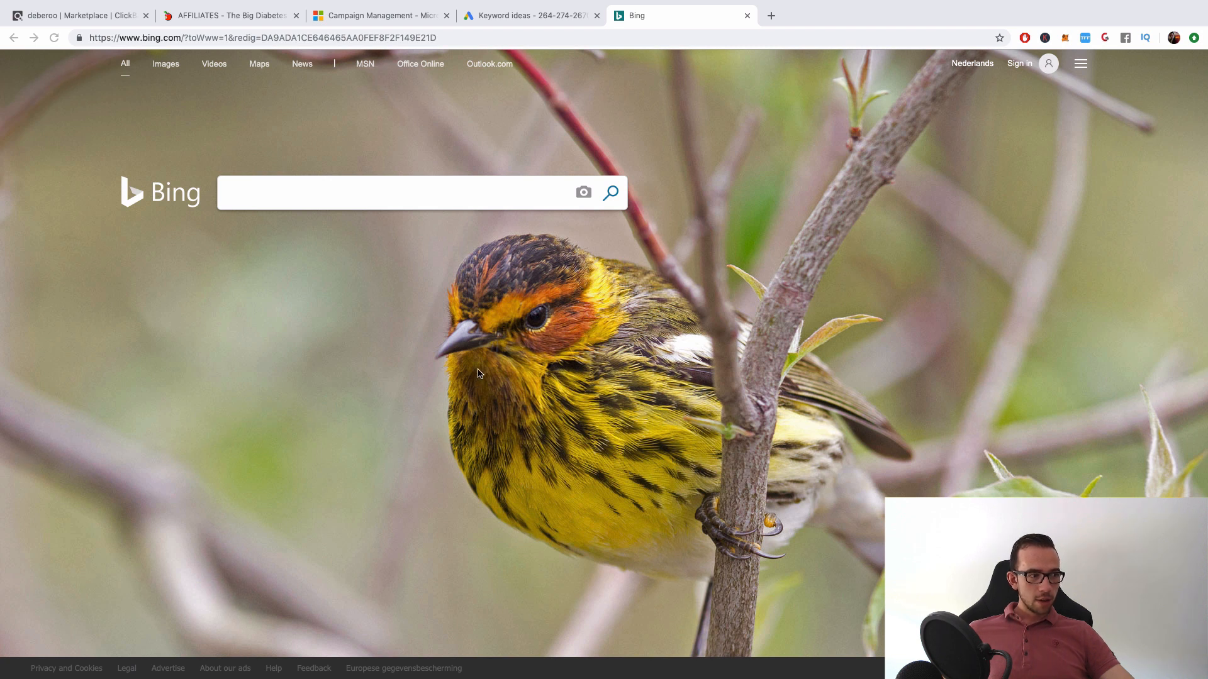
left_click(494, 331)
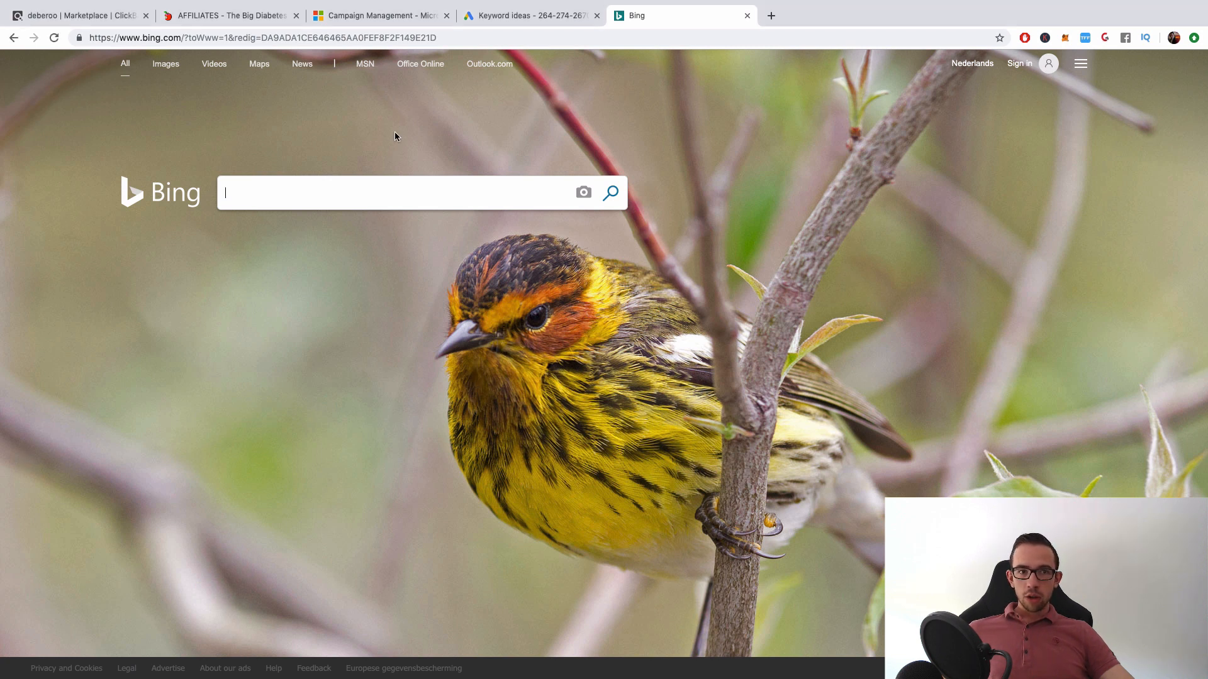
left_click(289, 192)
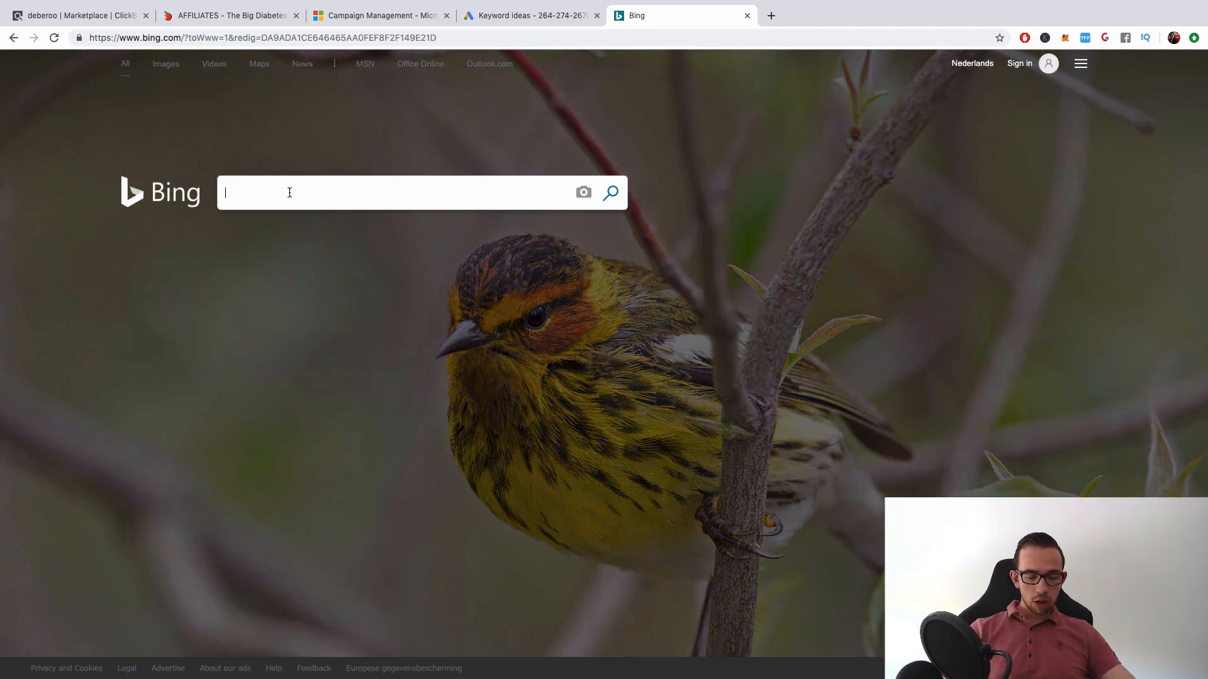
type("clickfunn")
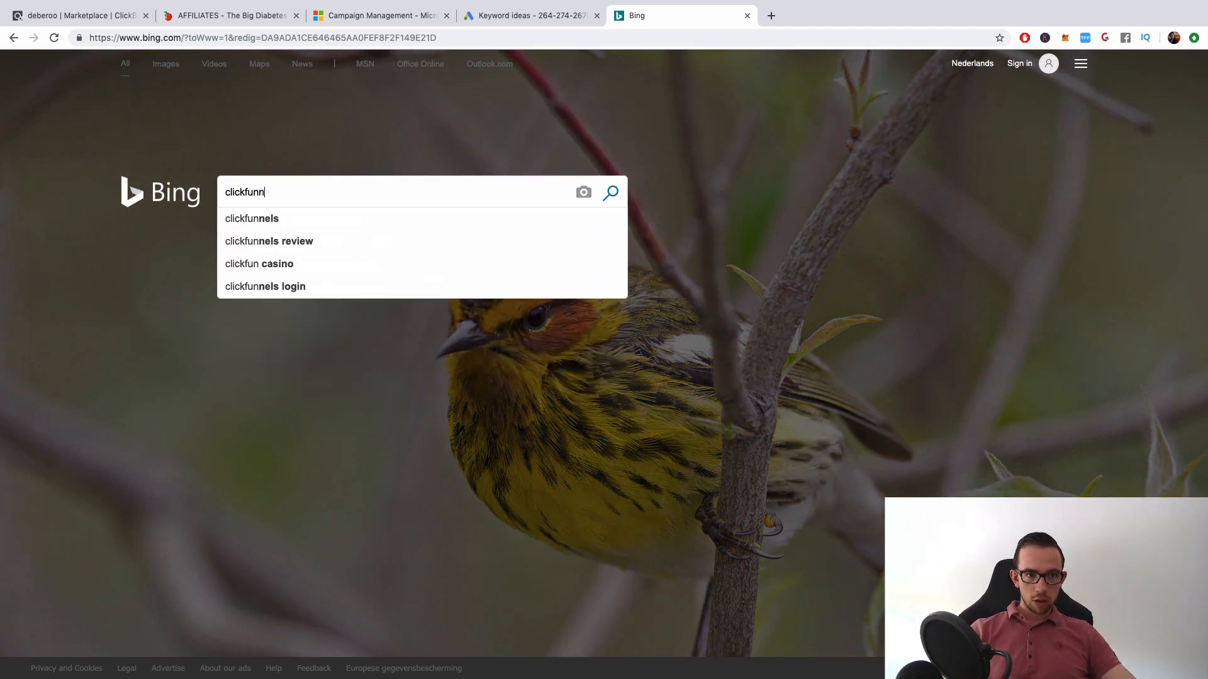
type("els")
key("Return")
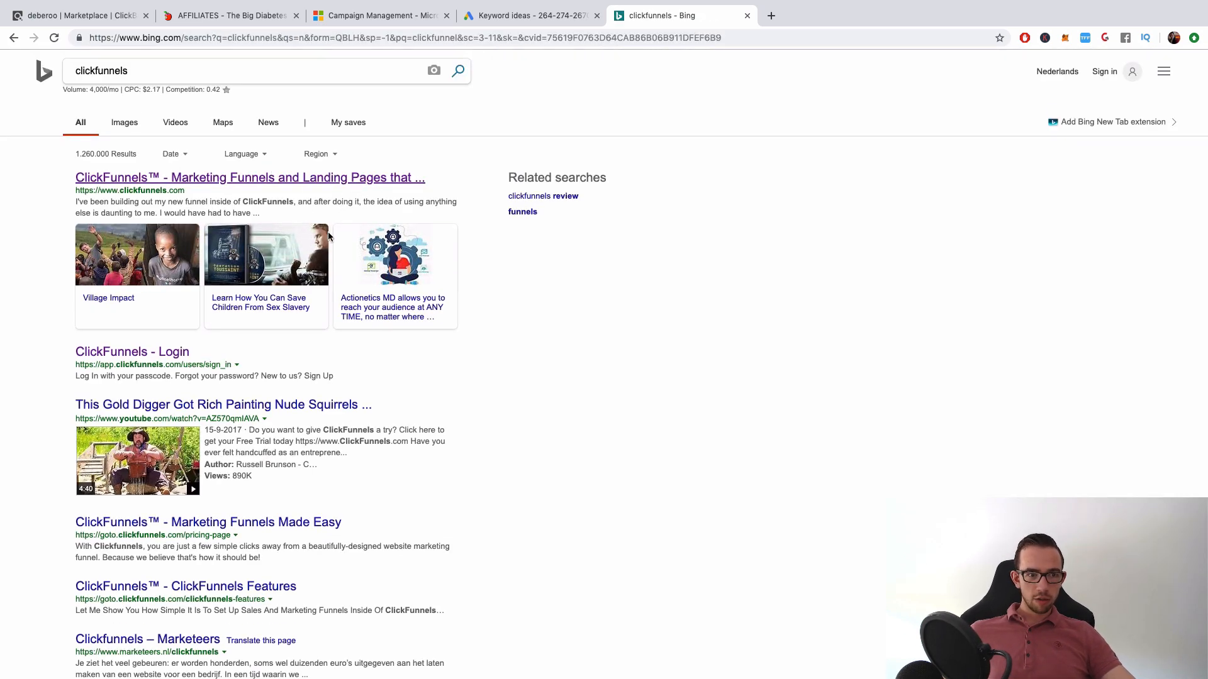
scroll(337, 330, "down", 8)
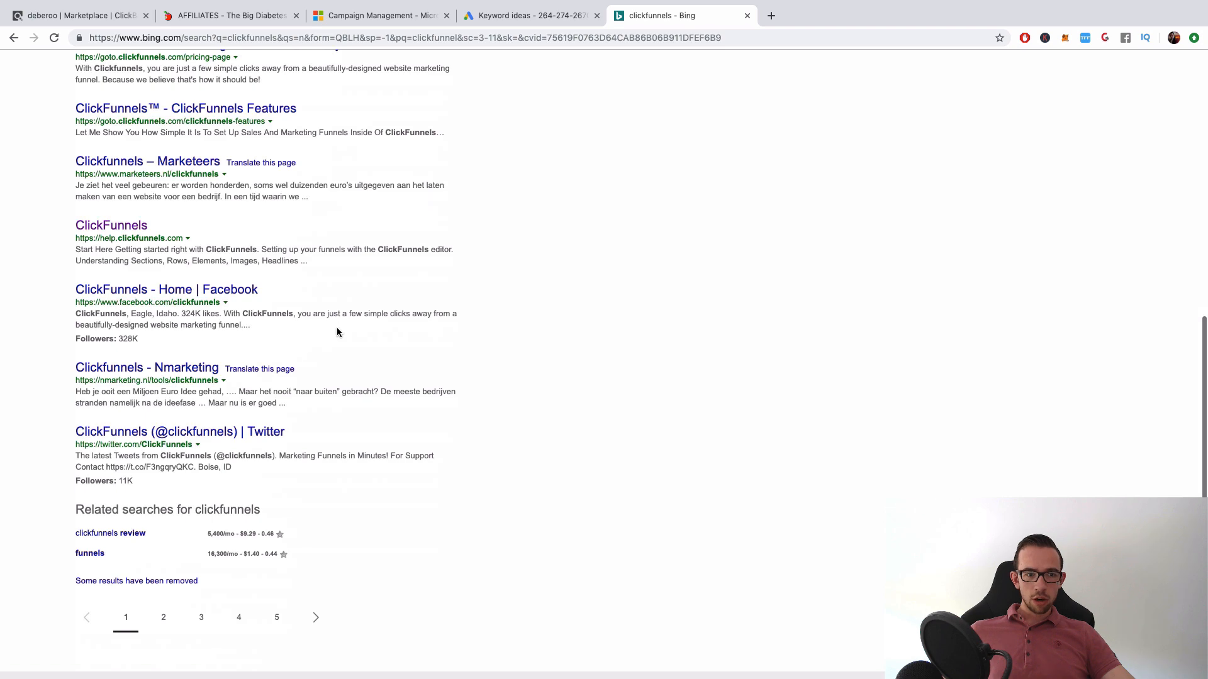
scroll(337, 327, "up", 8)
- Search Bing for "builderall" to examine the sitelinks beneath its ad, and return to the campaign's ad extensions page
left_click(179, 76)
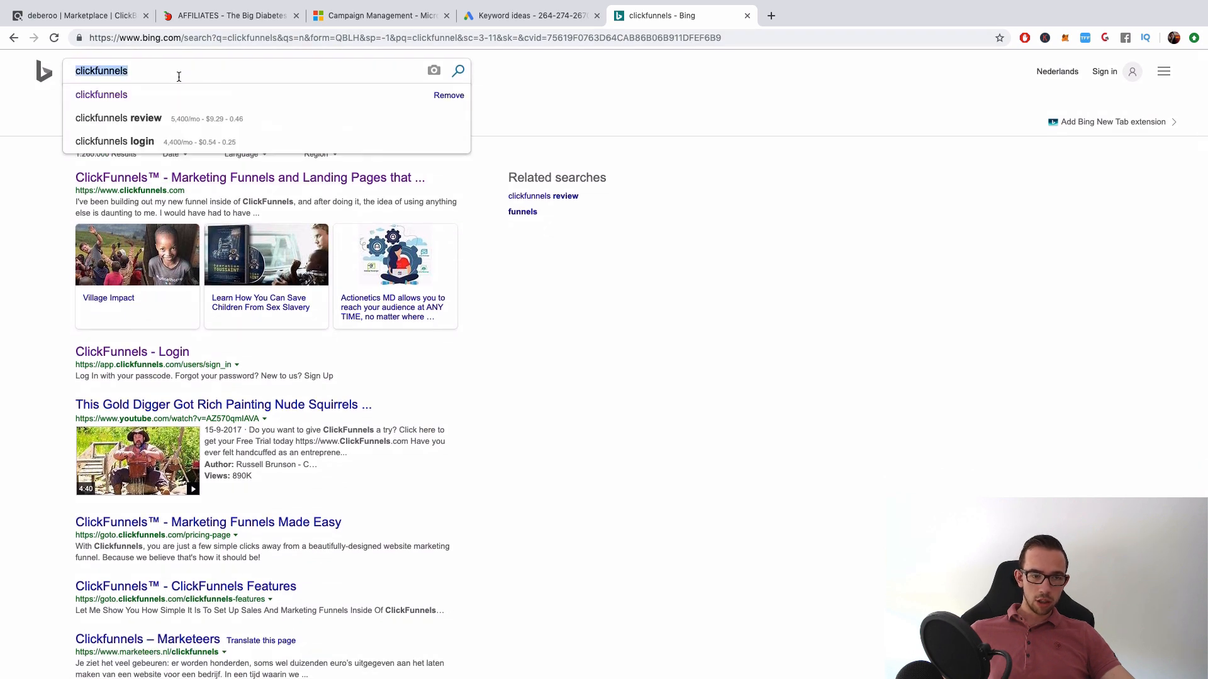
type("builderall")
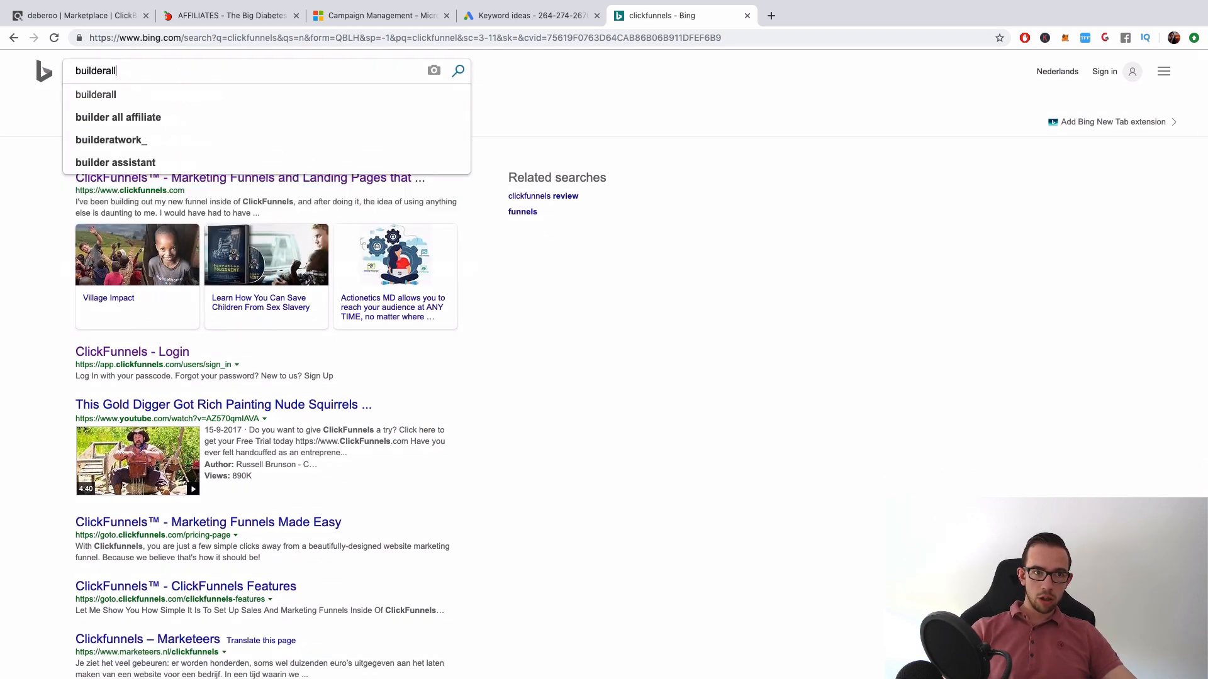
key("Return")
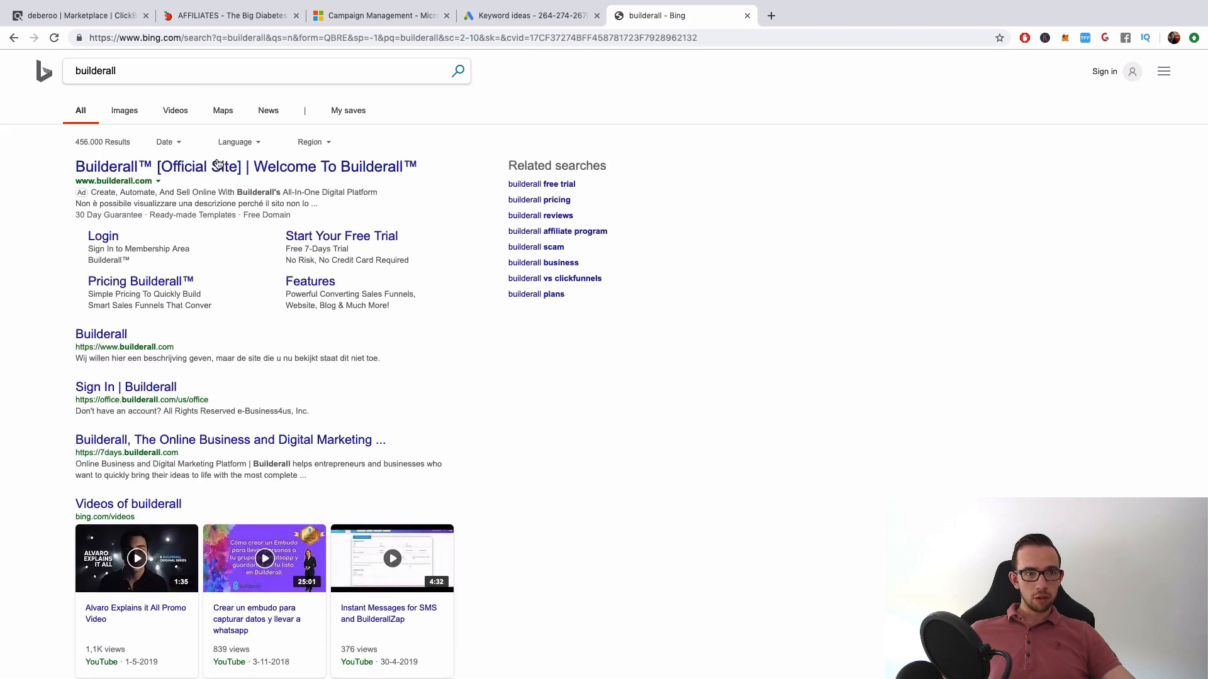
left_click_drag(86, 244, 367, 307)
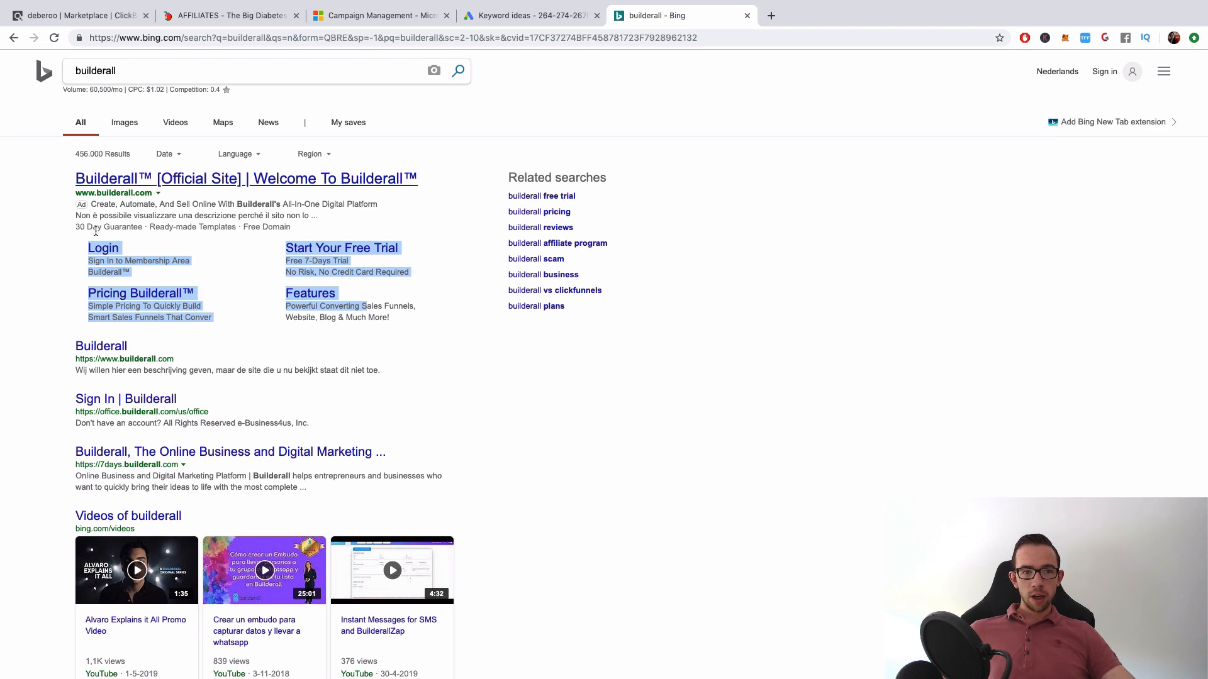
left_click(436, 240)
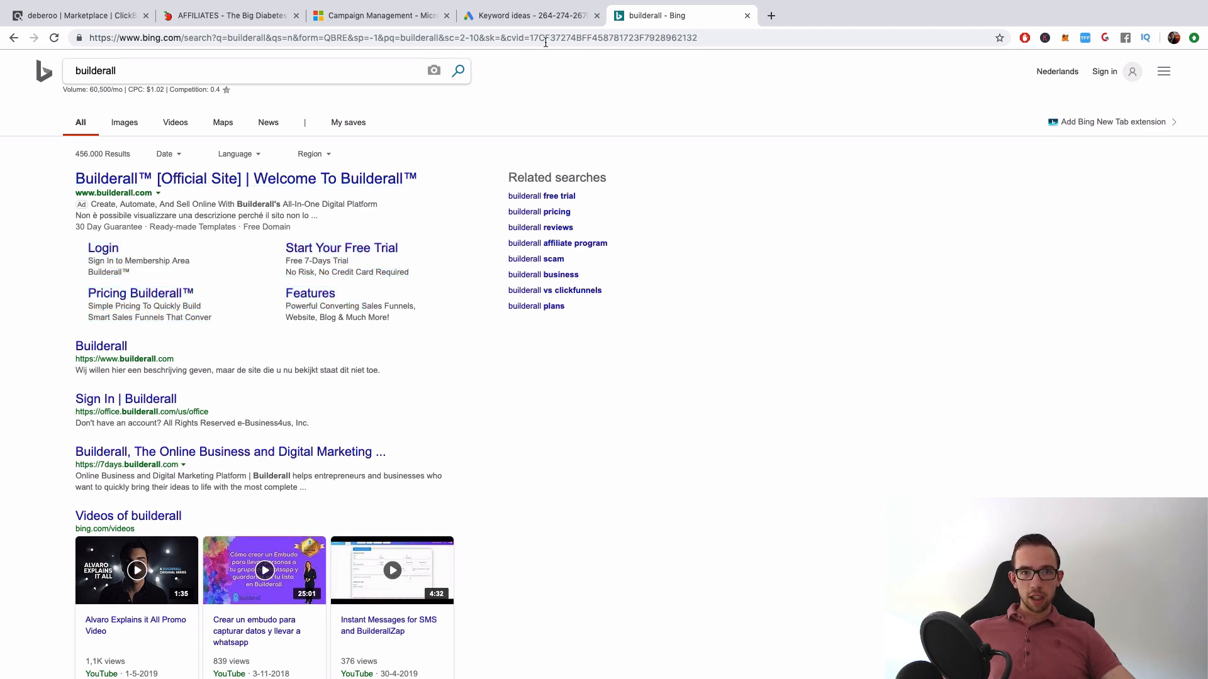
left_click(531, 15)
left_click(386, 16)
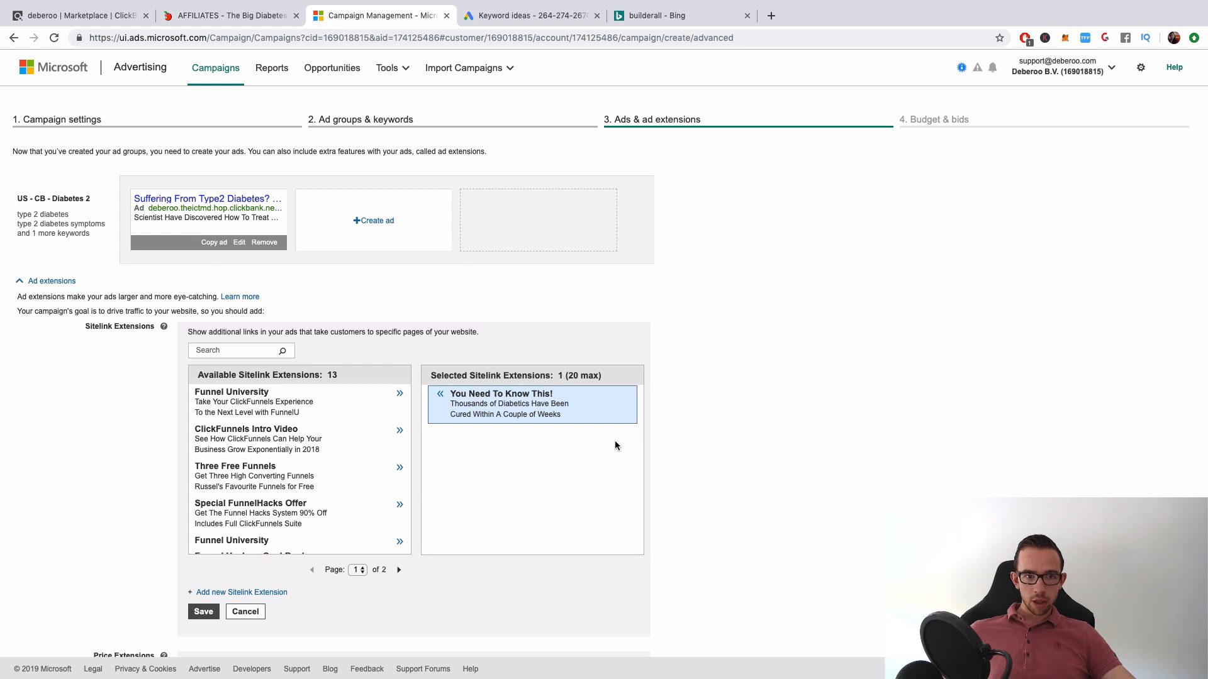
- Save the ads and ad extensions with only the sitelink selected, and continue to the budget and bids stage
scroll(544, 346, "down", 7)
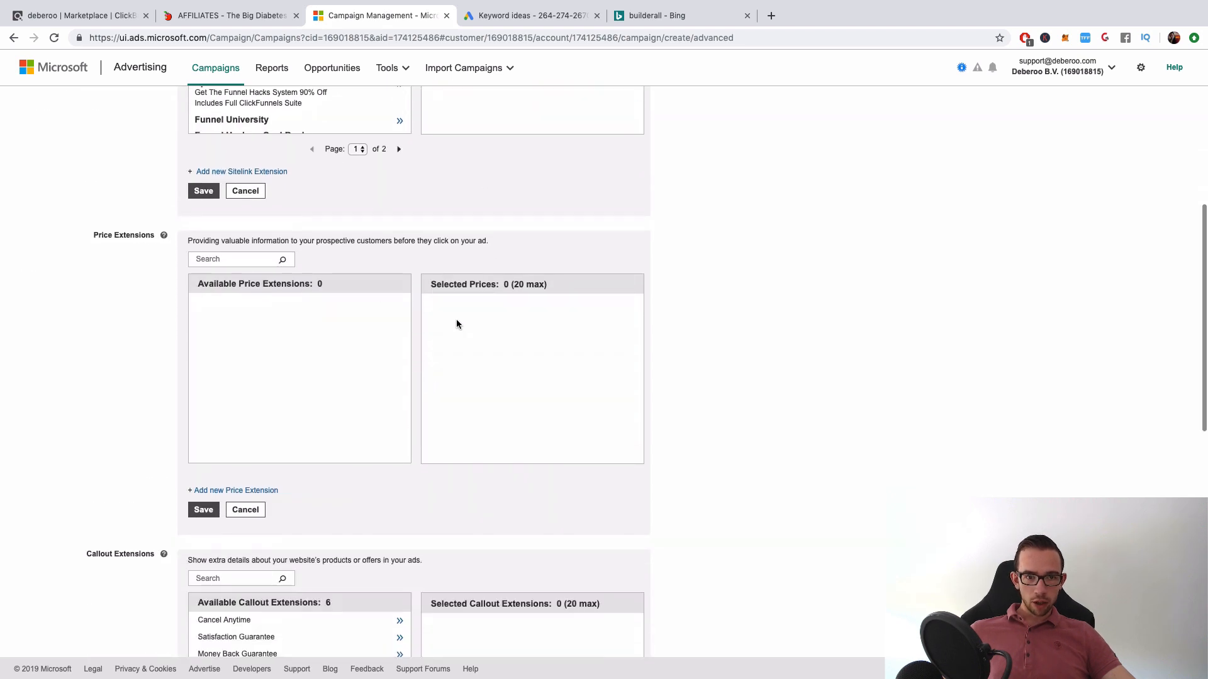
scroll(360, 299, "down", 3)
scroll(264, 440, "down", 3)
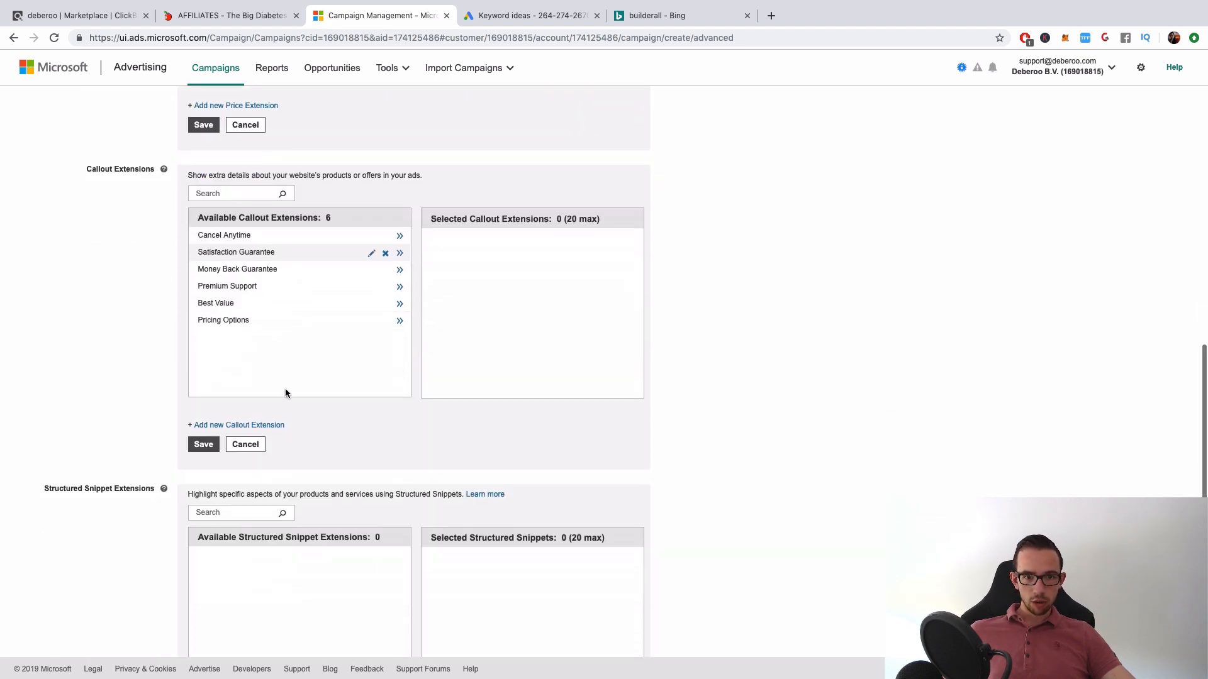
scroll(285, 393, "down", 4)
scroll(251, 499, "down", 1)
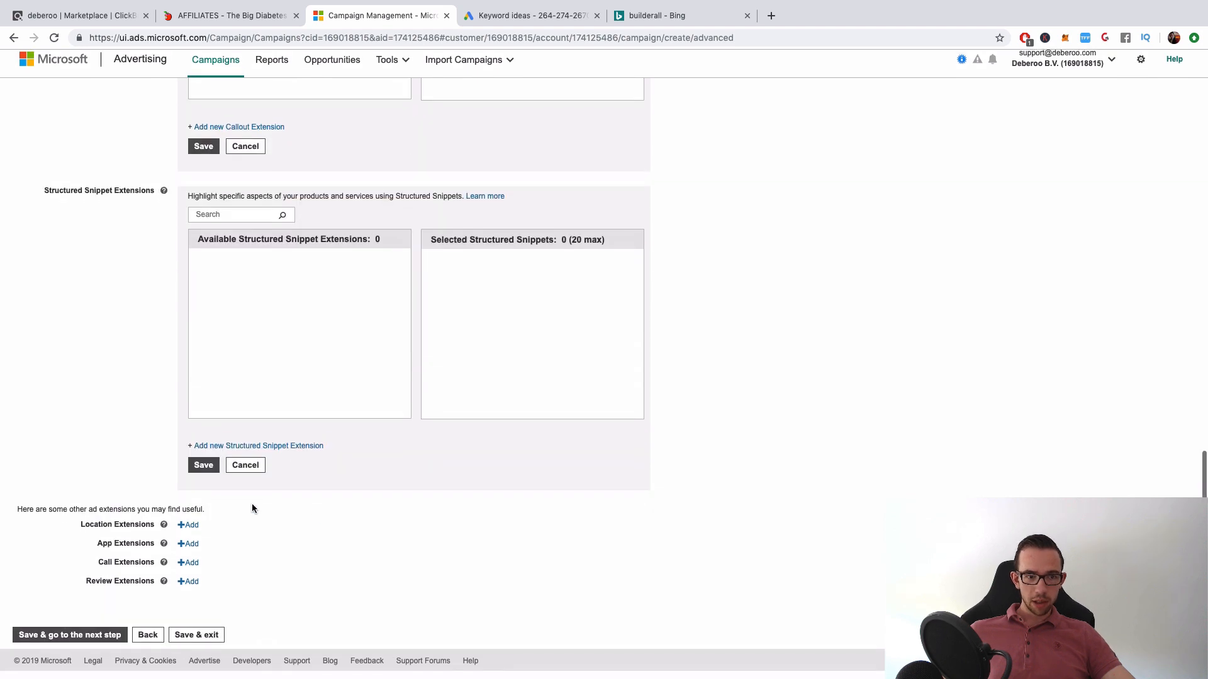
left_click(70, 642)
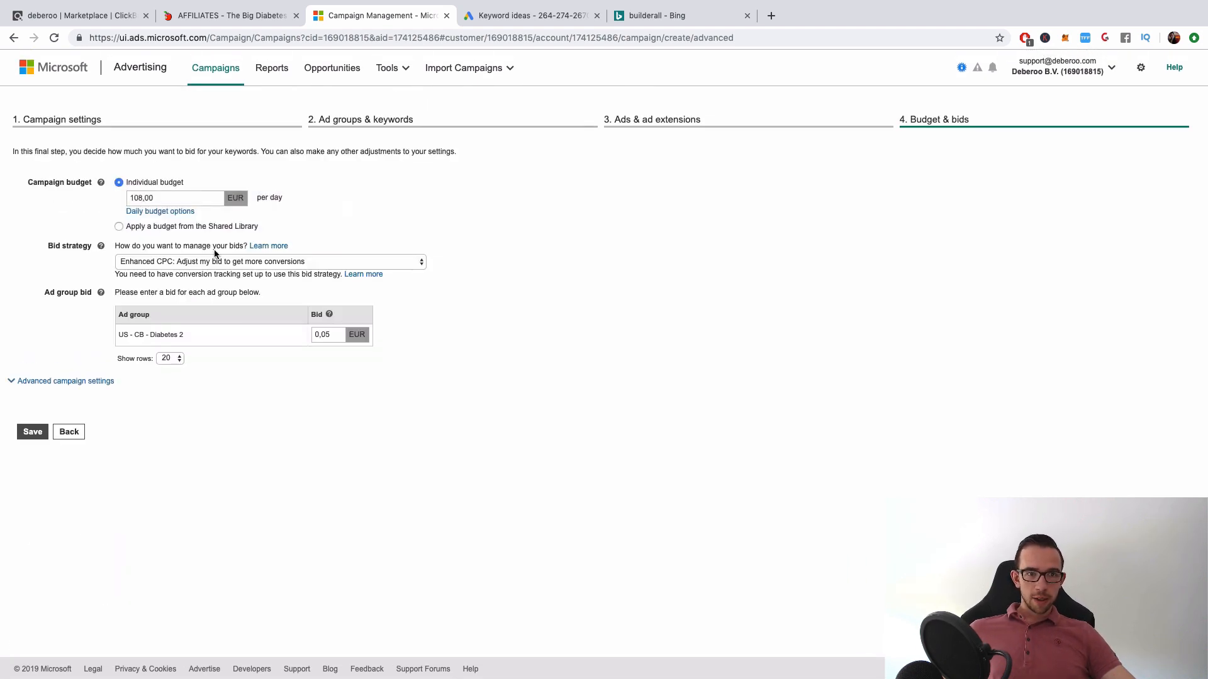
- Set the bid strategy to Manual and the US - CB - Diabetes 2 ad group bid to 0,20 EUR, and save the campaign
left_click(144, 263)
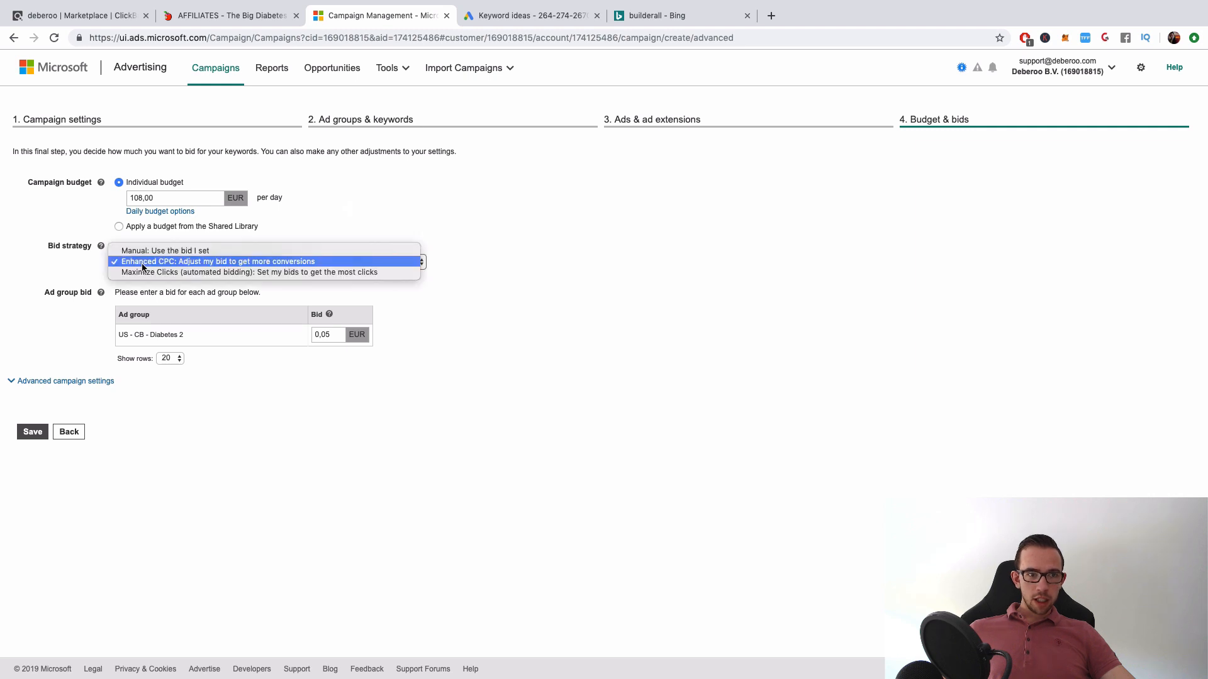
left_click(190, 260)
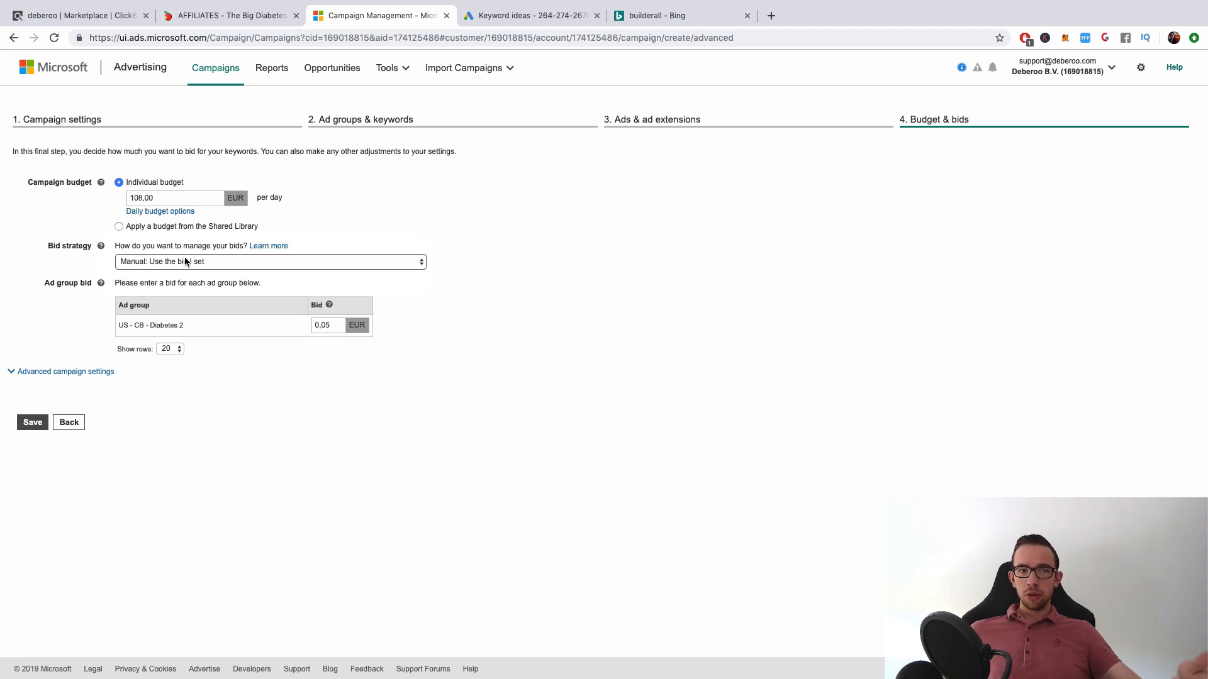
double_click(323, 324)
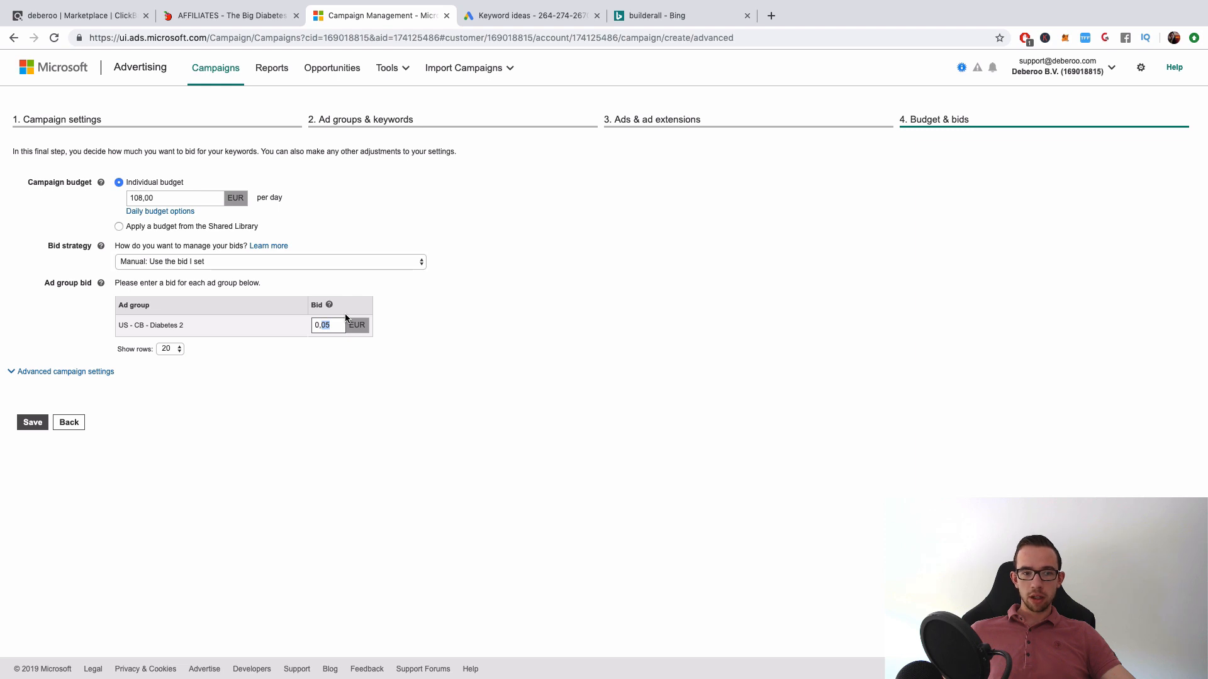
type("20")
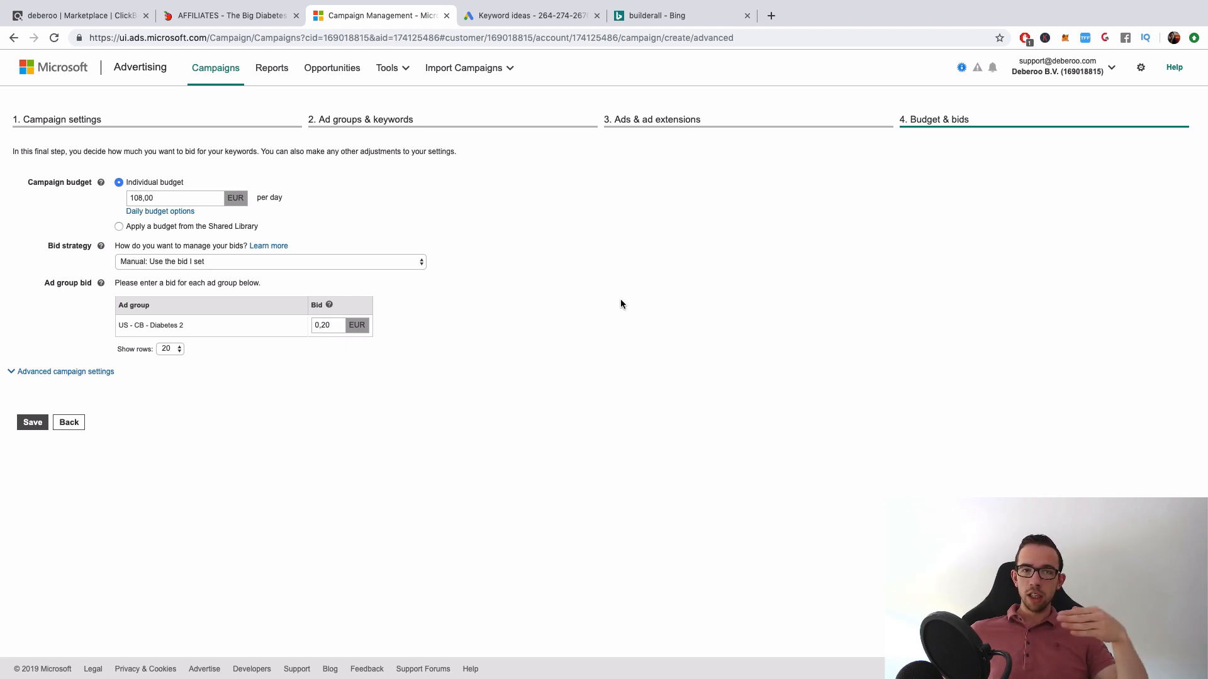
left_click(33, 422)
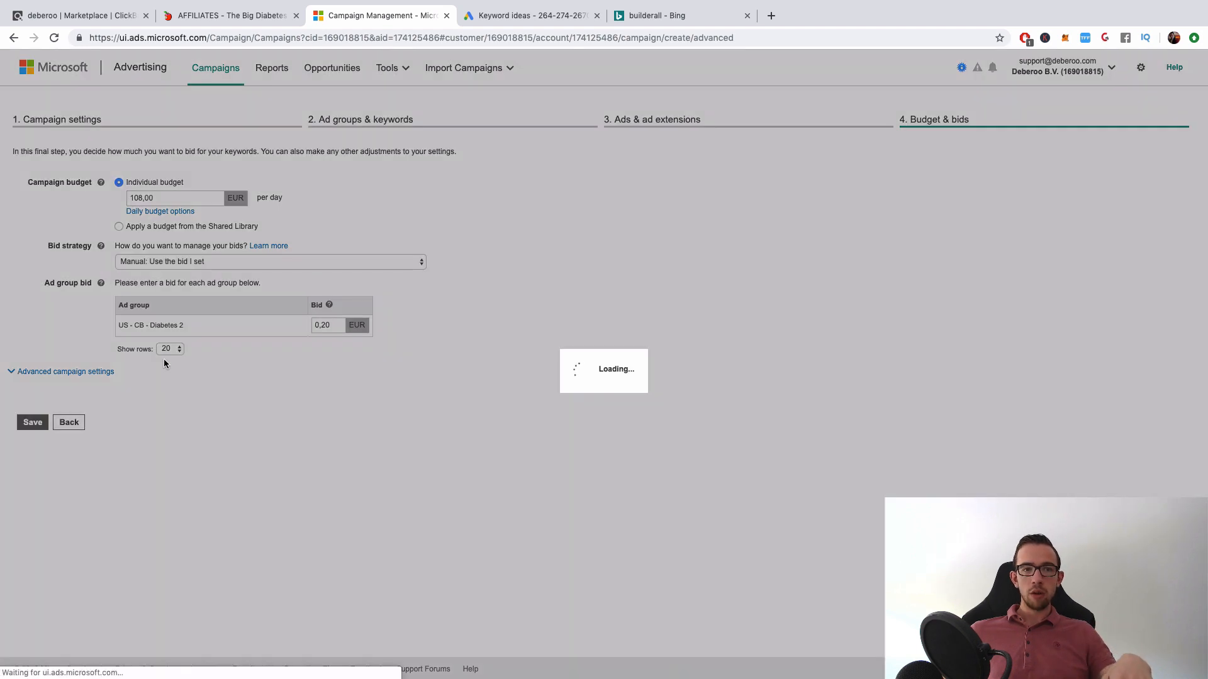